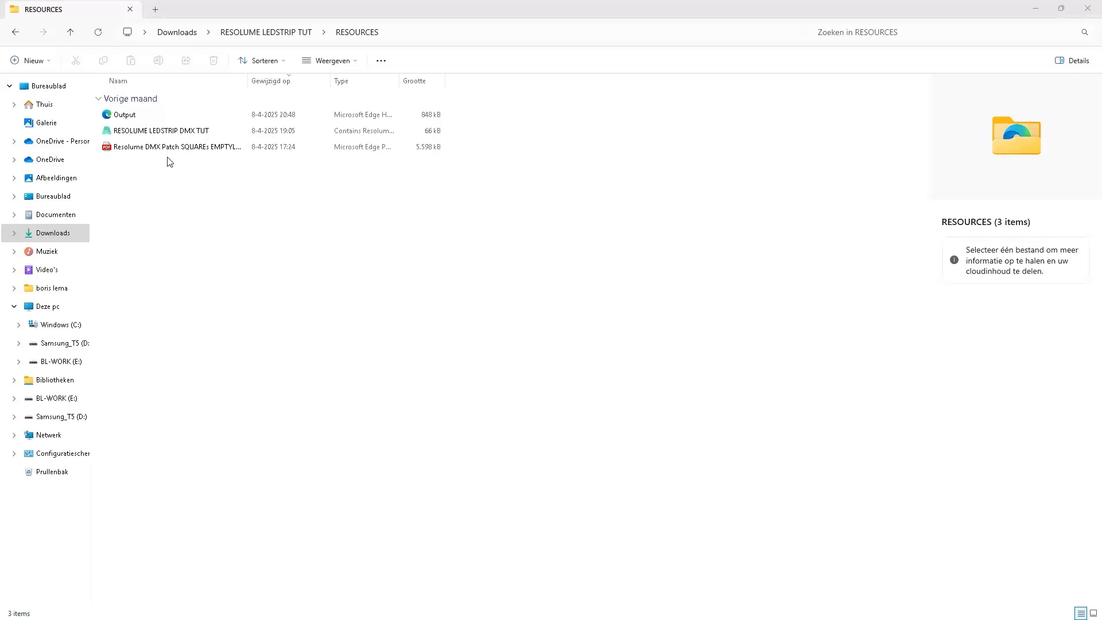
Step: Open the Resolume DMX Patch SQUAREs EMPTYLAND PDF from the RESOURCES folder to view the squares ID layout
click(131, 121)
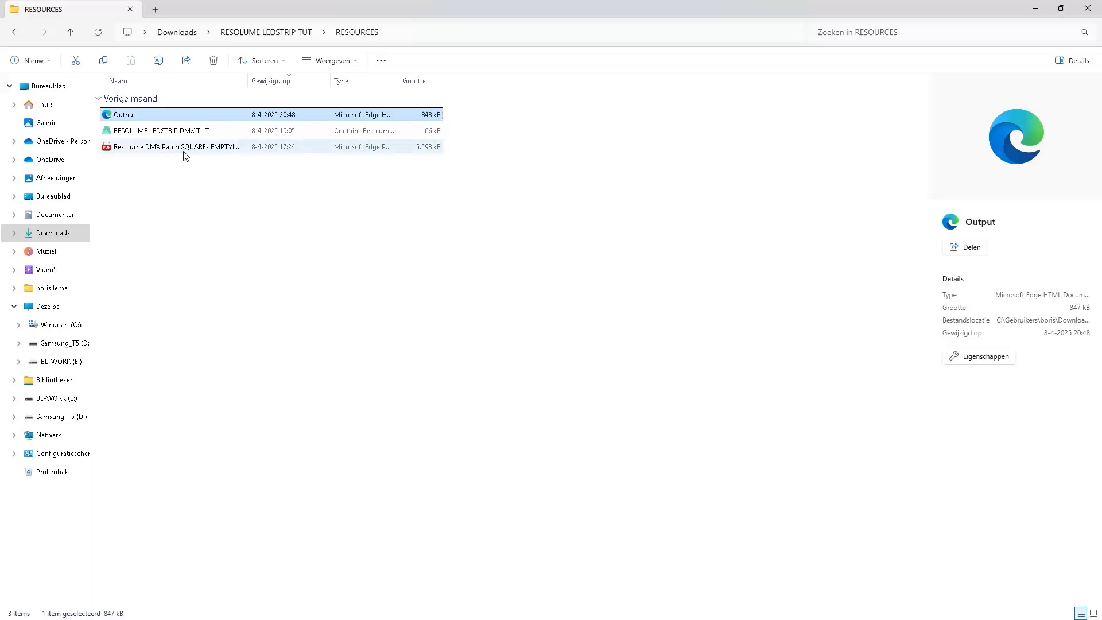
click(184, 150)
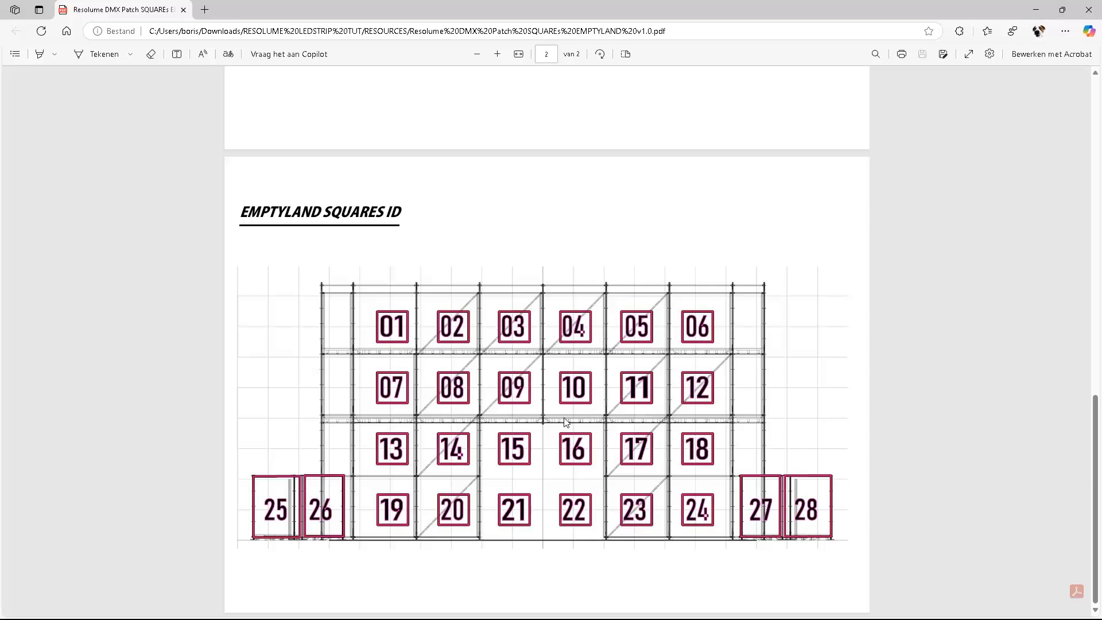
Step: Switch to Resolume Arena
click(1034, 12)
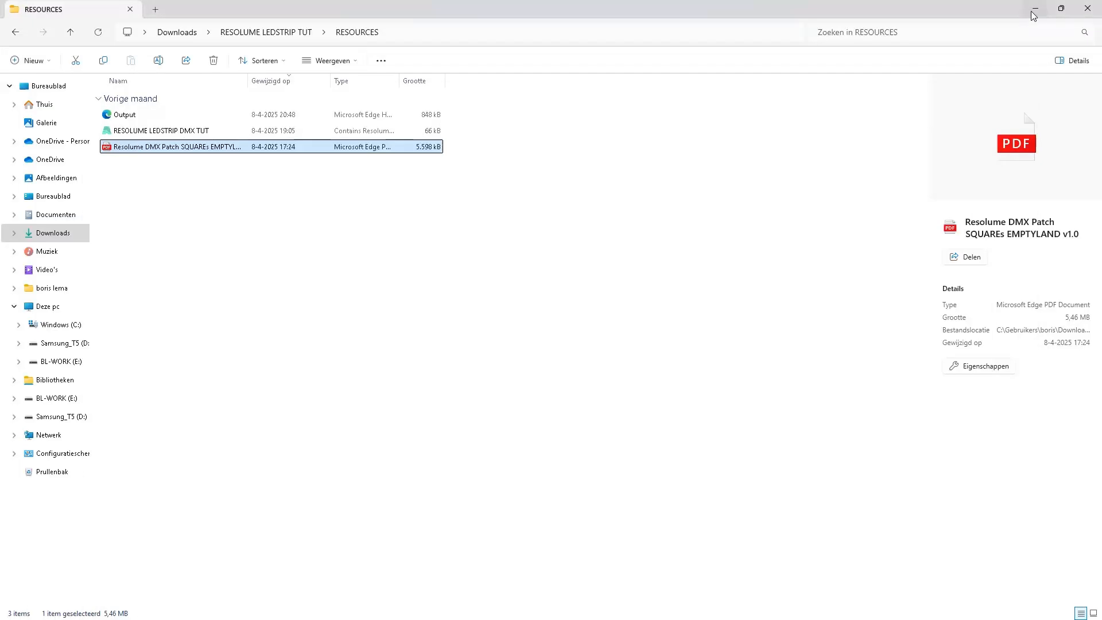
click(1035, 10)
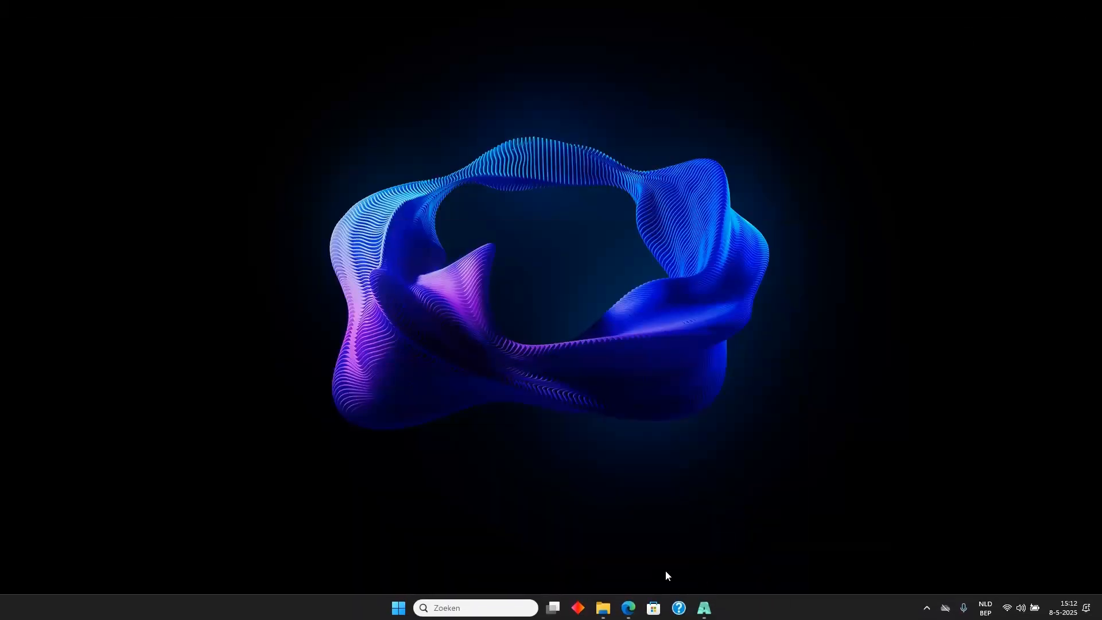
click(704, 618)
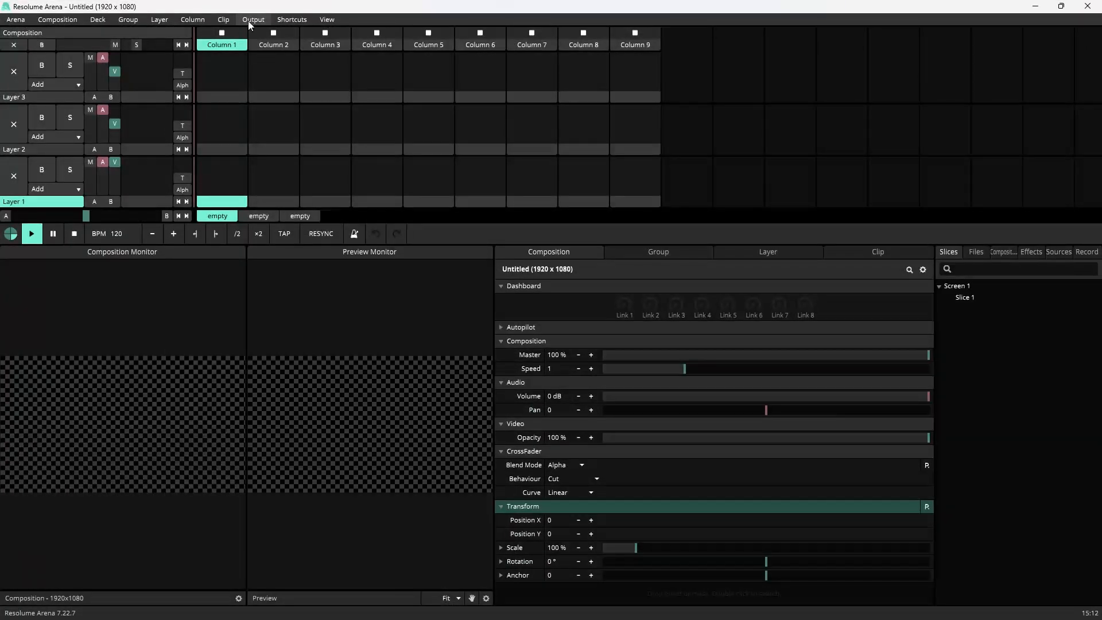
Step: Open Advanced Output and load the Output preset from Downloads > RESOLUME LEDSTRIP TUT > RESOURCES
click(249, 21)
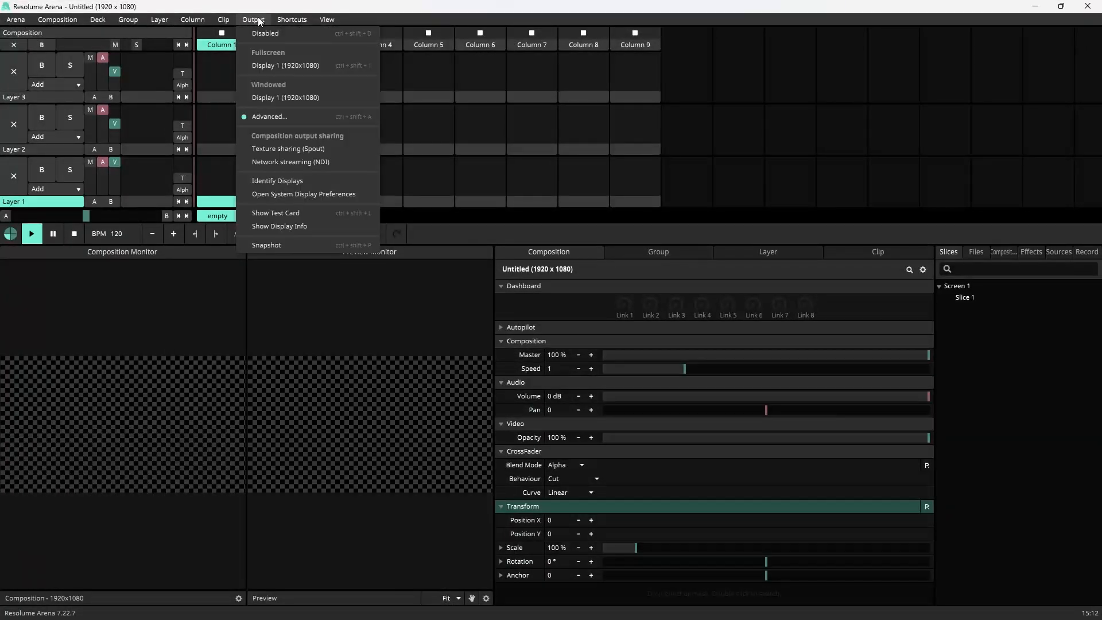
click(279, 118)
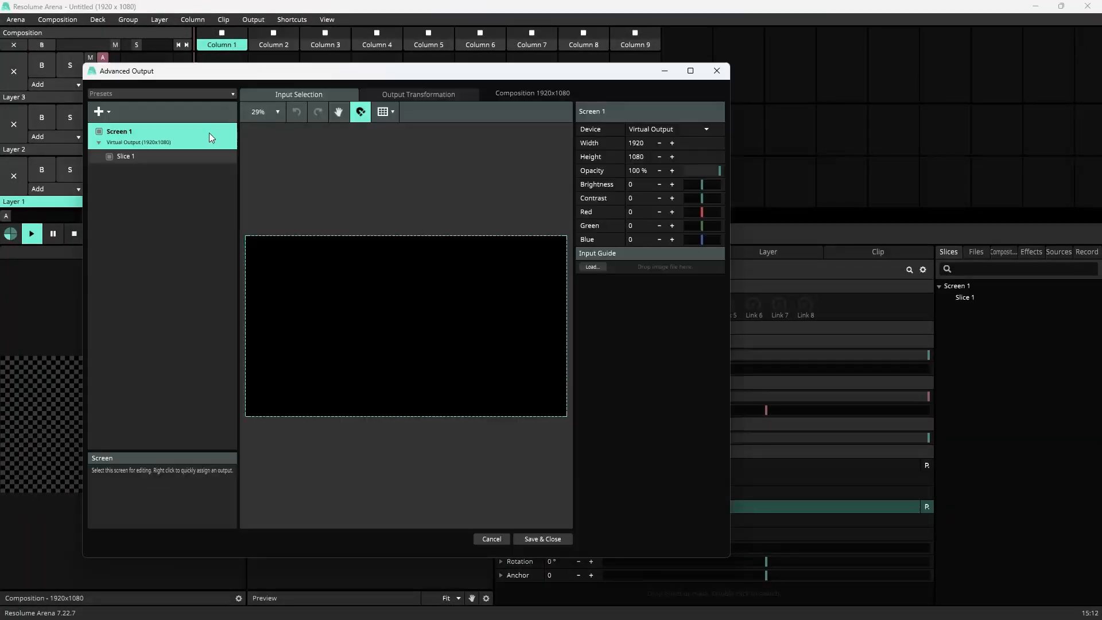
click(170, 94)
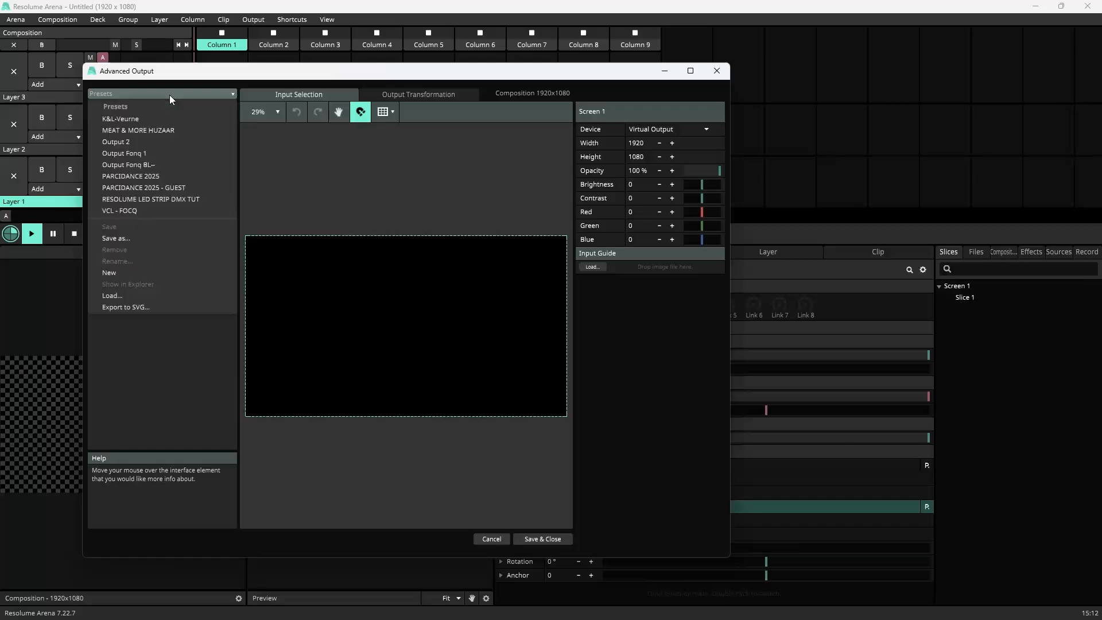
click(122, 295)
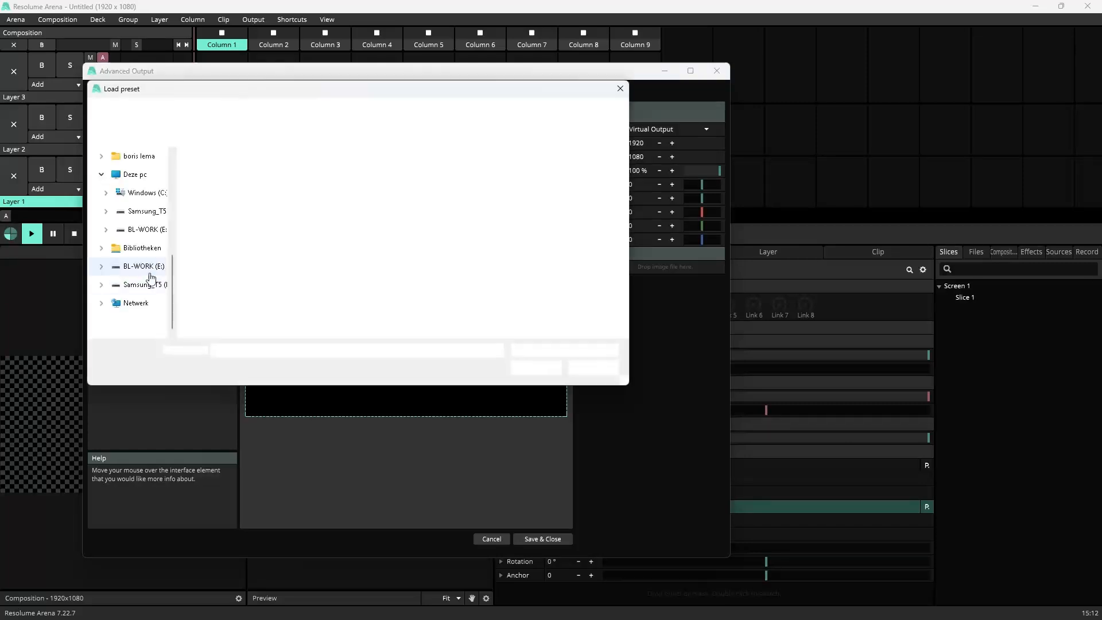
scroll(150, 213, up, 2)
click(140, 211)
double_click(196, 190)
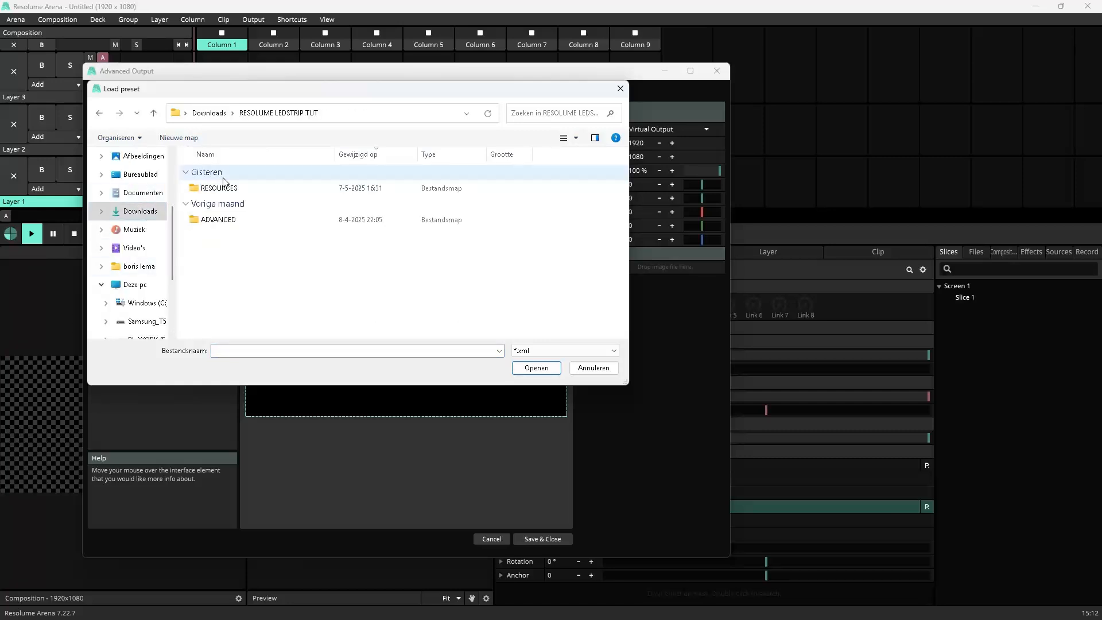
click(211, 174)
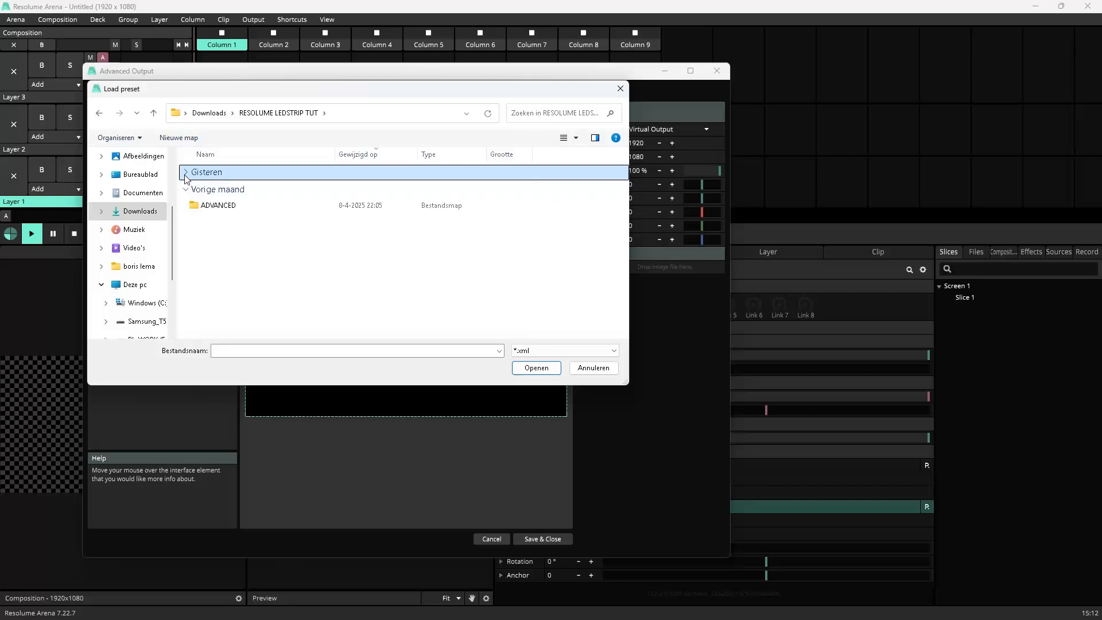
click(213, 174)
double_click(217, 186)
double_click(218, 190)
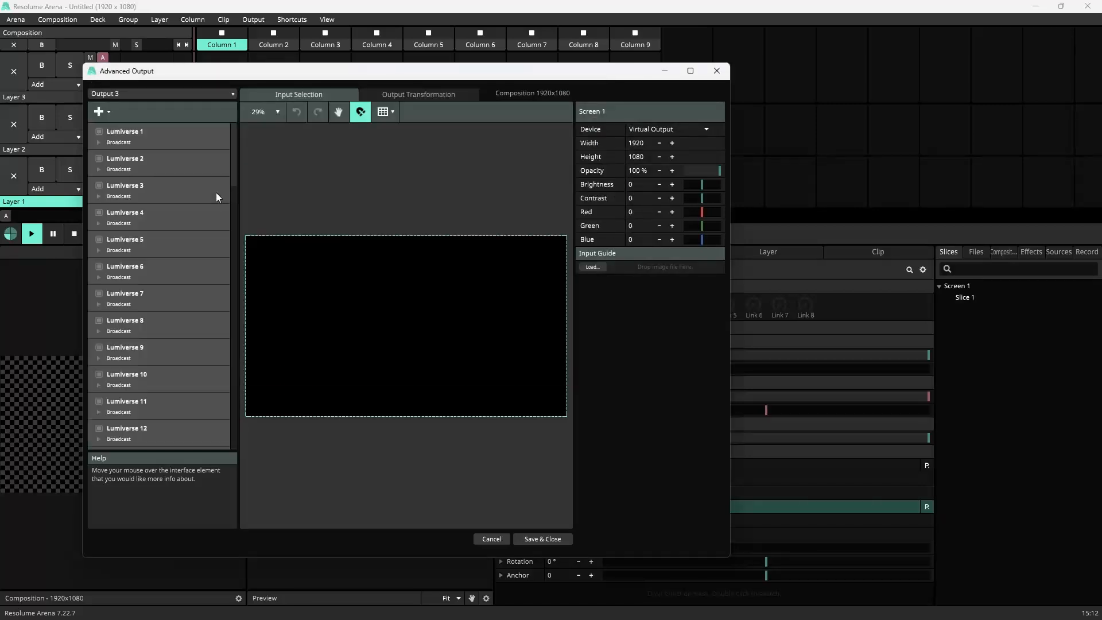
Step: Unfold Lumiverses 1 through 6 to show their fixtures on the input canvas
click(98, 142)
click(98, 197)
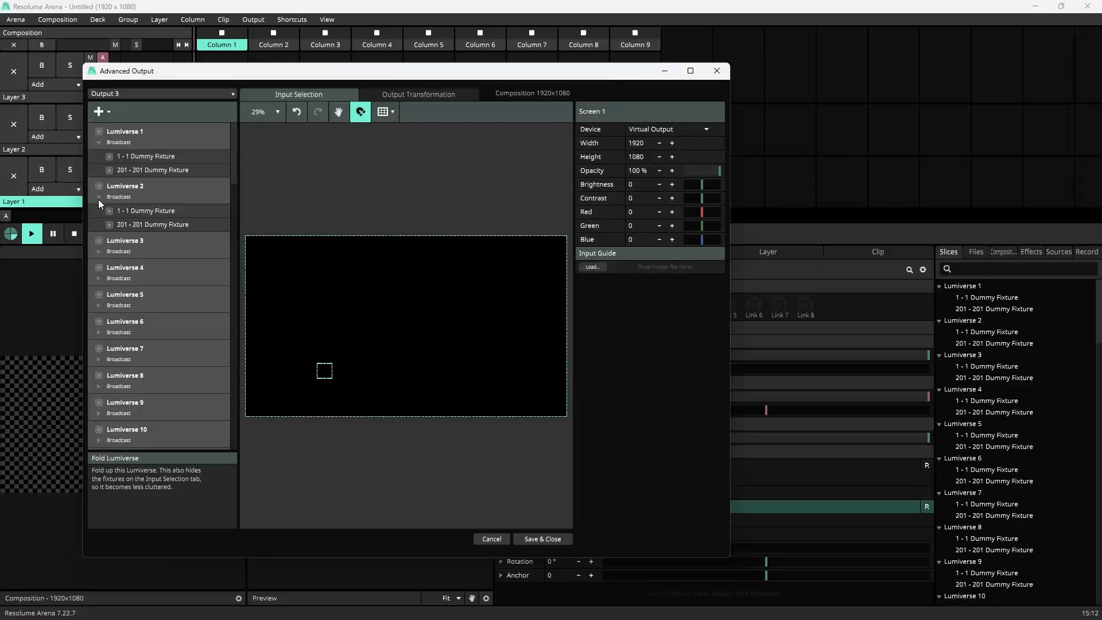
click(98, 251)
click(98, 306)
click(102, 357)
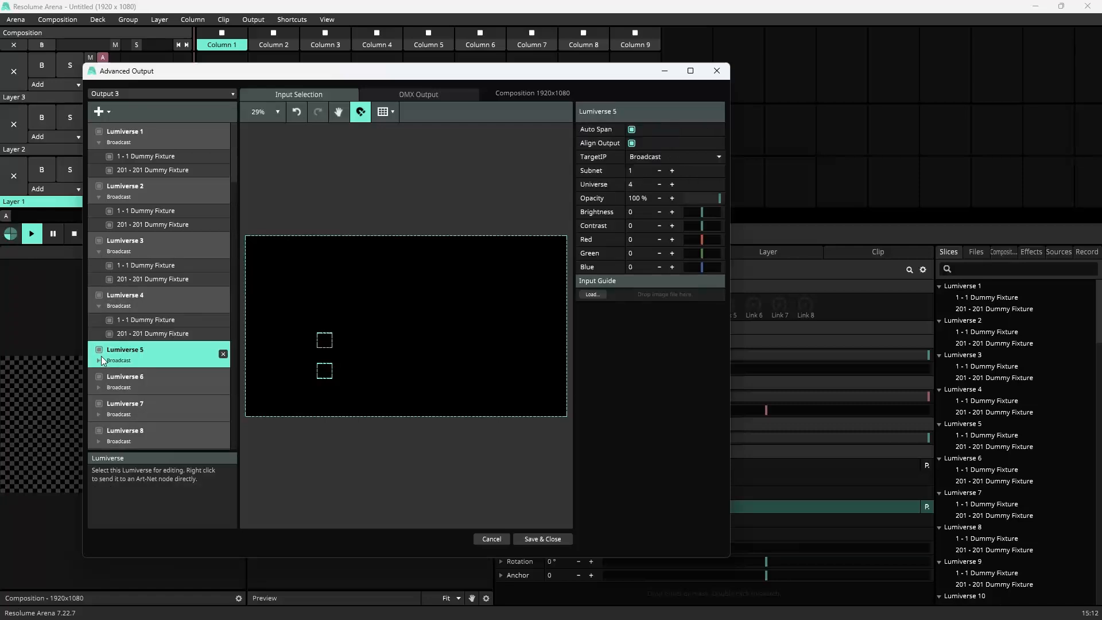
click(139, 300)
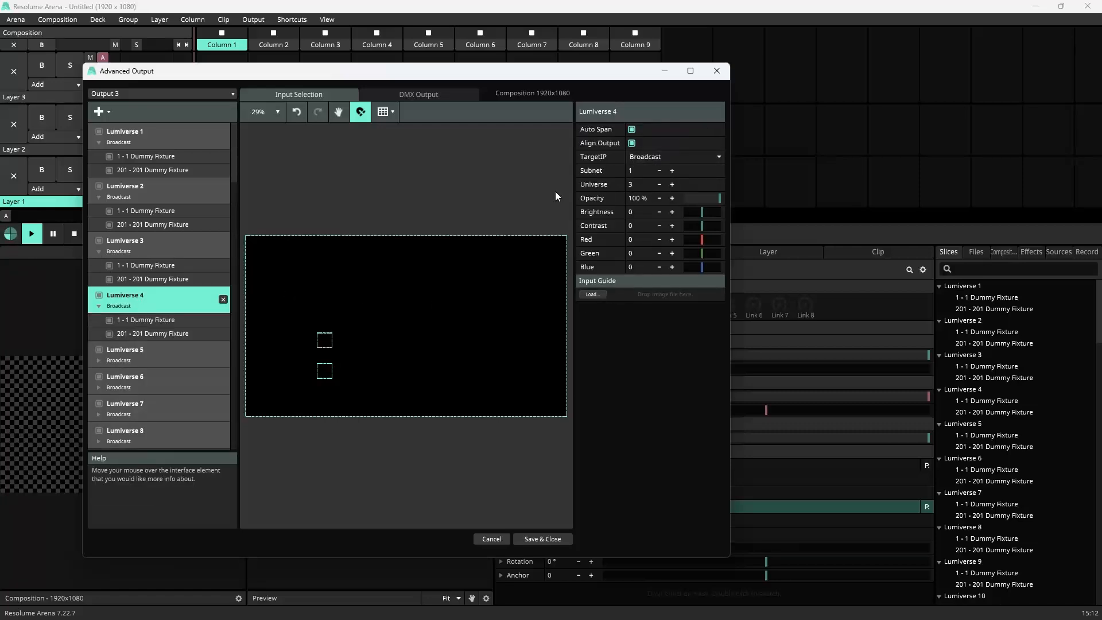
click(99, 360)
click(100, 414)
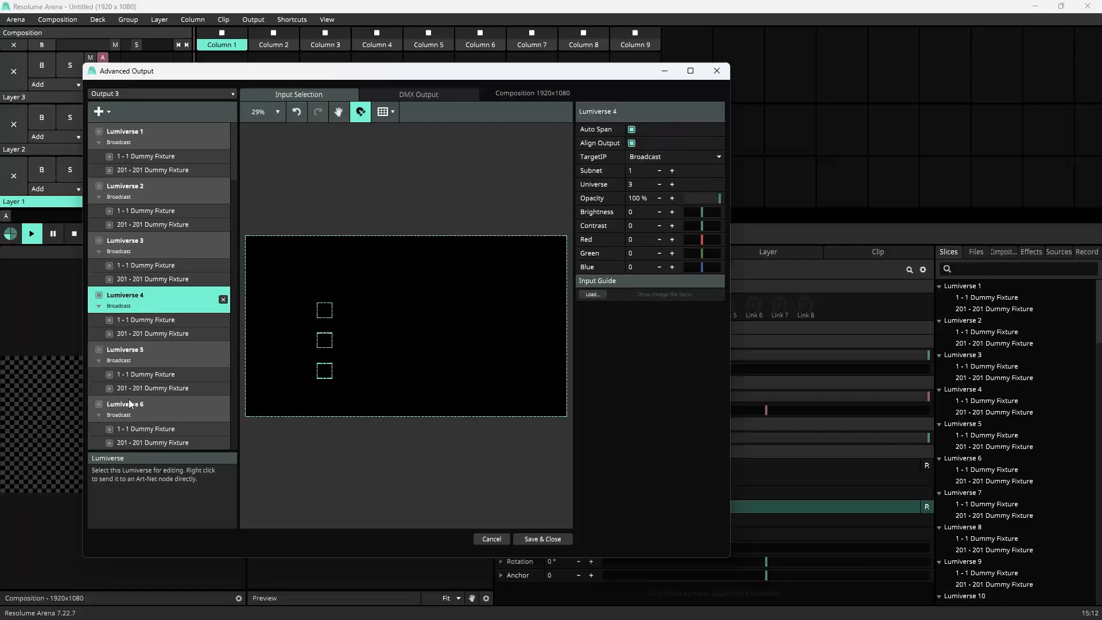
Step: Unfold Lumiverses 7 through 14 to show their fixtures on the input canvas
scroll(115, 379, down, 2)
click(99, 381)
scroll(101, 379, down, 3)
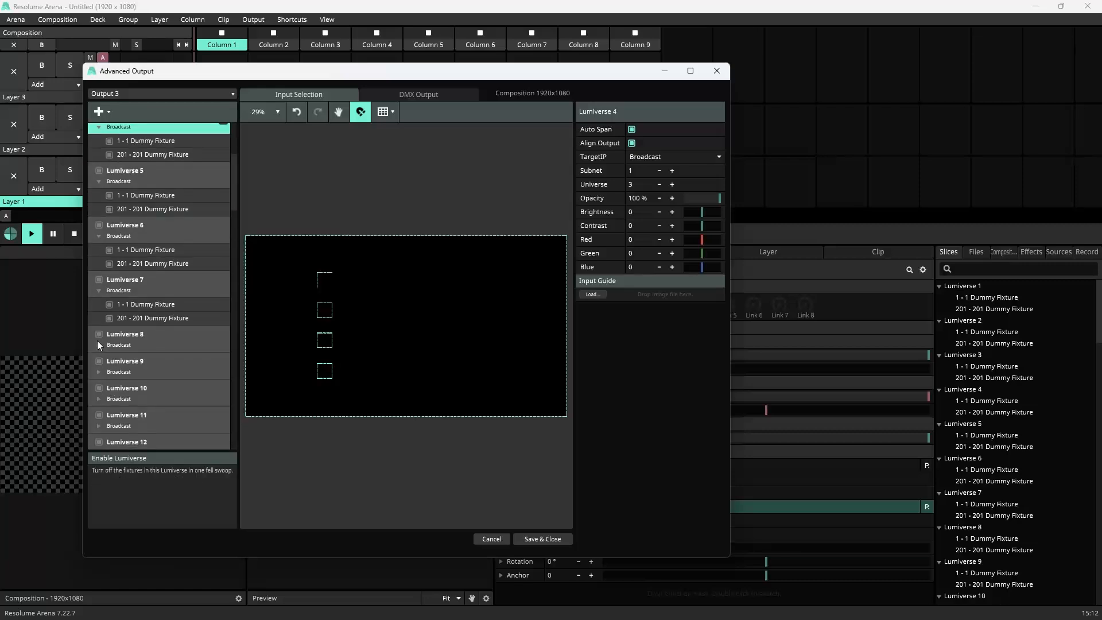
click(98, 344)
click(100, 399)
scroll(102, 388, down, 2)
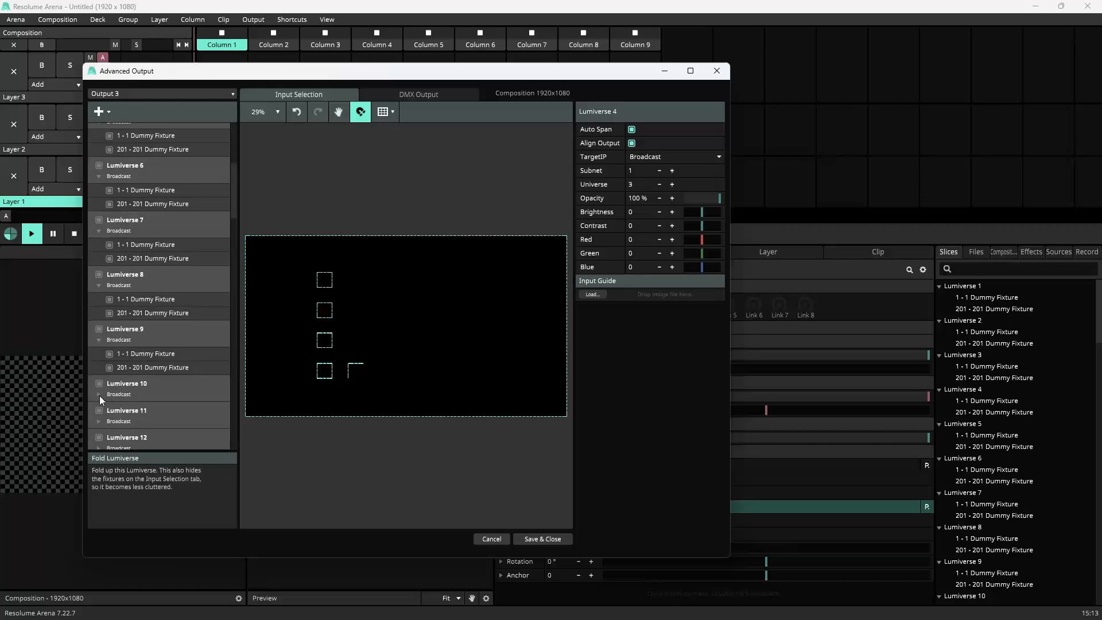
click(99, 398)
scroll(113, 388, down, 3)
click(98, 330)
click(100, 383)
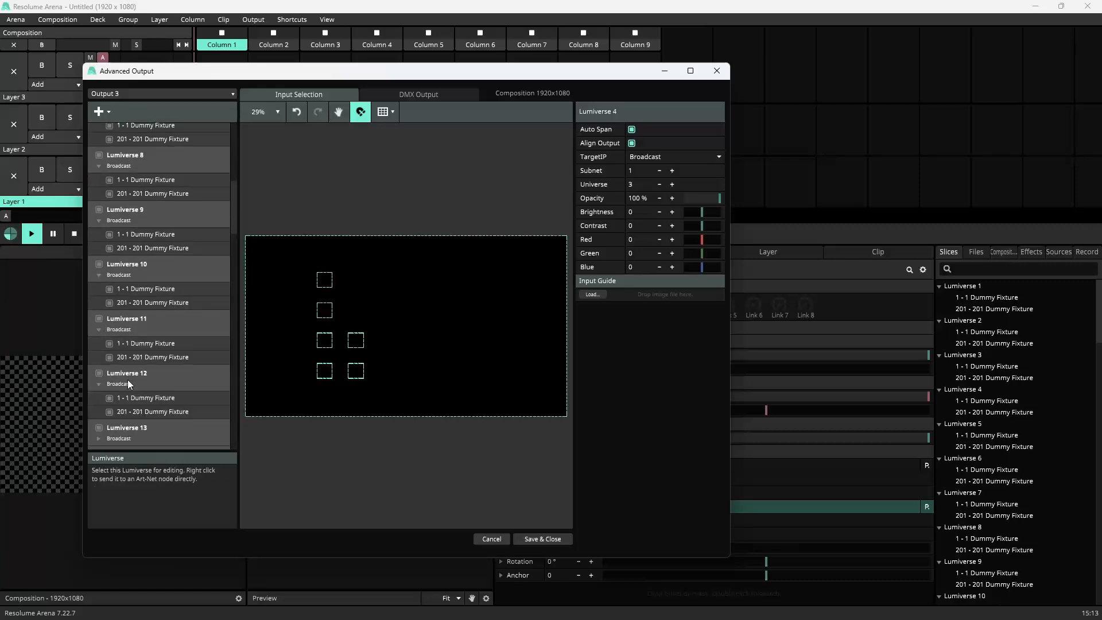
scroll(112, 377, down, 2)
click(98, 378)
scroll(121, 381, down, 2)
click(101, 371)
Step: Unfold Lumiverses 15 through 24 to show their fixtures on the input canvas
scroll(126, 377, down, 2)
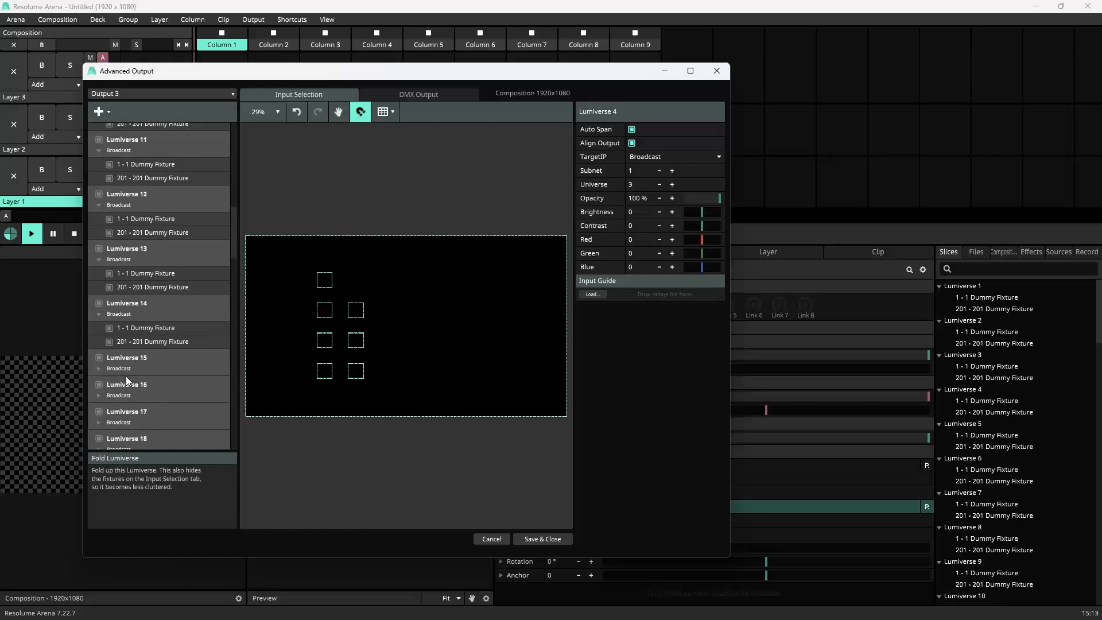
click(99, 367)
scroll(119, 374, down, 2)
click(97, 364)
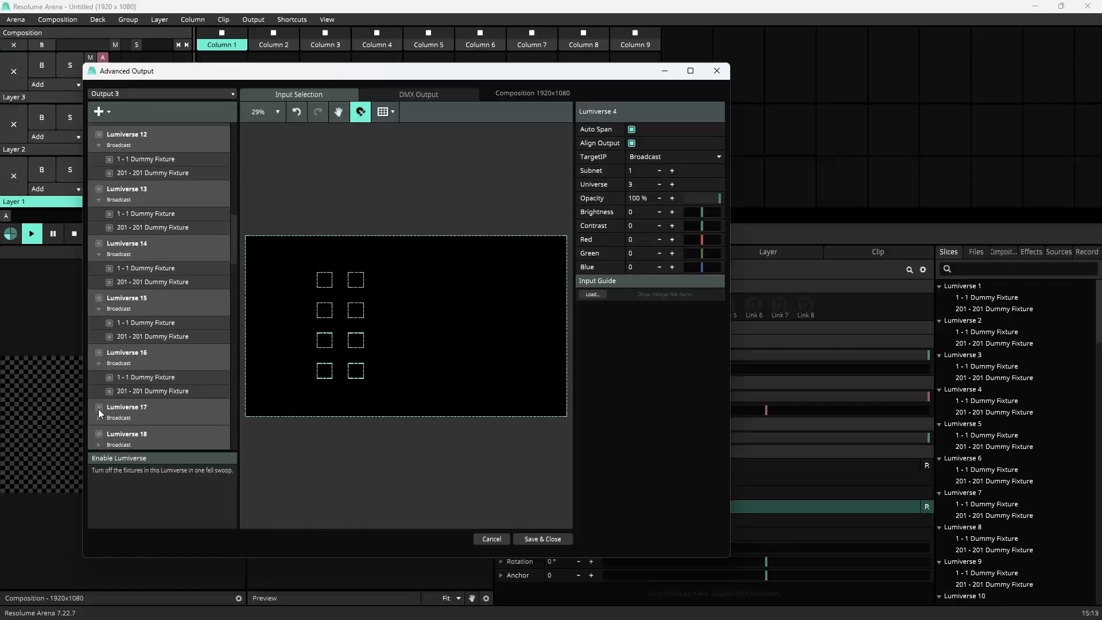
click(99, 417)
scroll(126, 399, down, 2)
click(98, 383)
scroll(116, 388, down, 2)
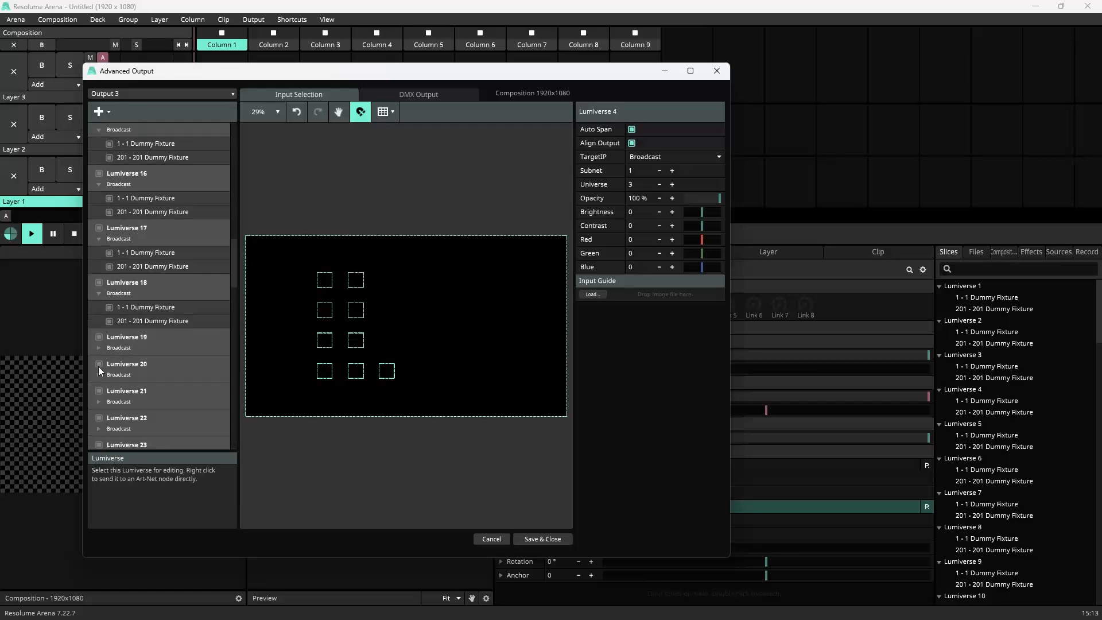
click(99, 348)
click(99, 402)
scroll(104, 373, down, 2)
click(101, 367)
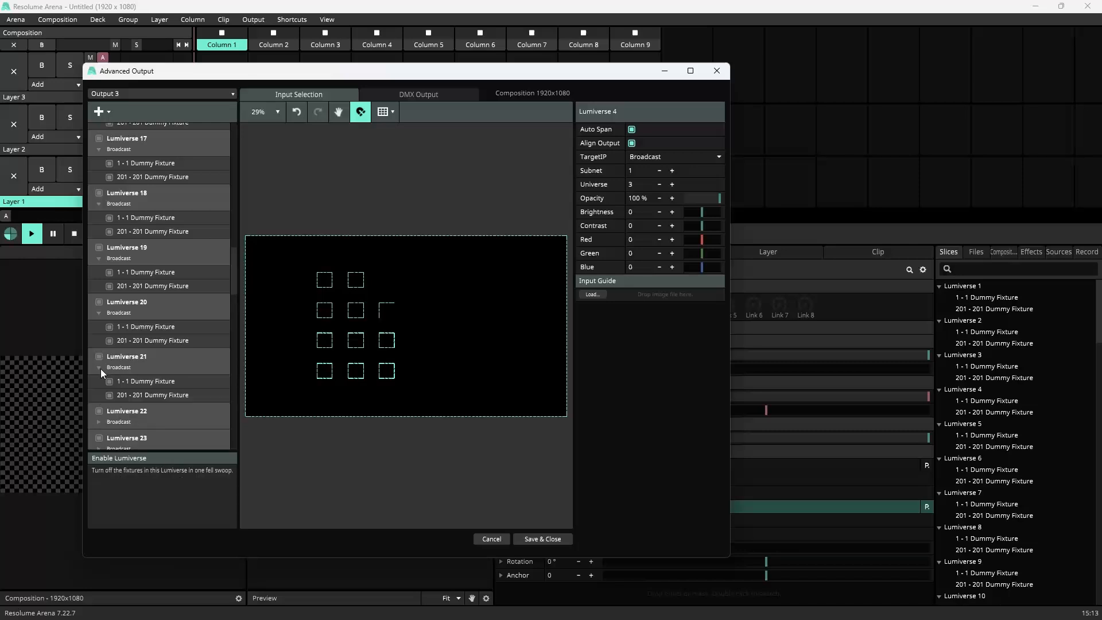
scroll(101, 369, down, 2)
click(98, 335)
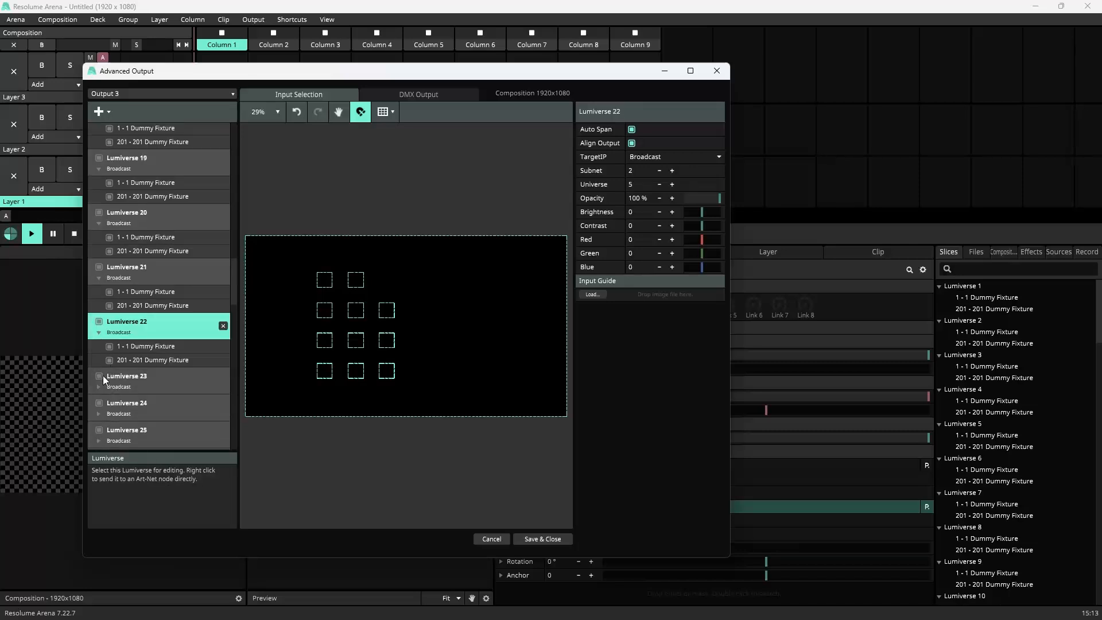
click(100, 386)
click(99, 441)
Step: Unfold Lumiverses 25 through 35 to show their fixtures on the input canvas
scroll(133, 401, down, 3)
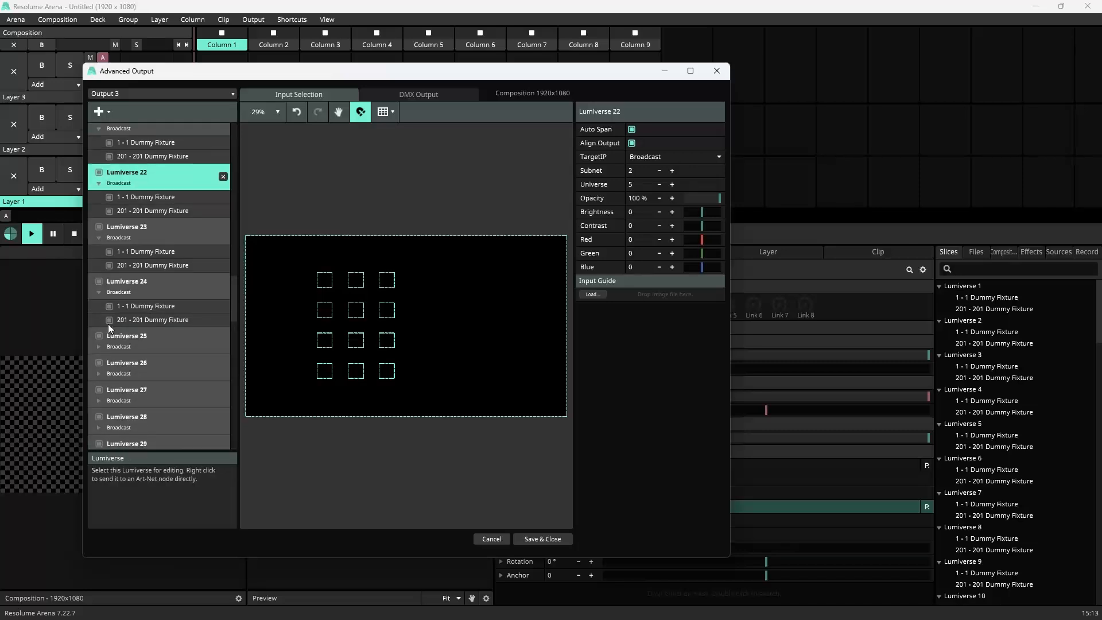
click(99, 349)
click(102, 401)
scroll(132, 405, down, 3)
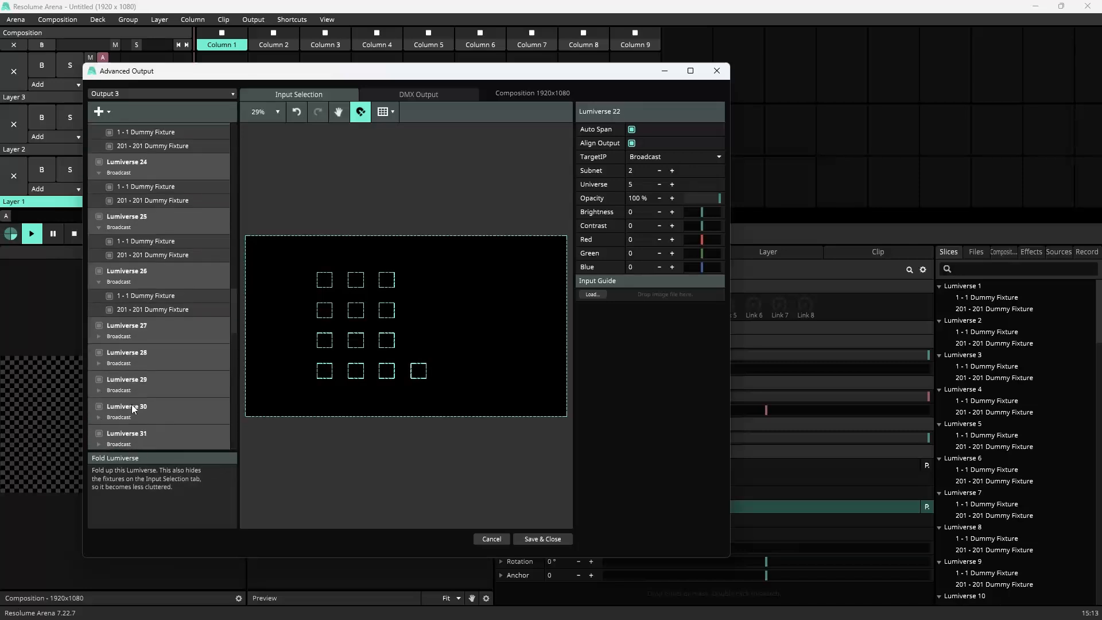
click(99, 338)
click(100, 390)
click(101, 446)
scroll(136, 397, down, 4)
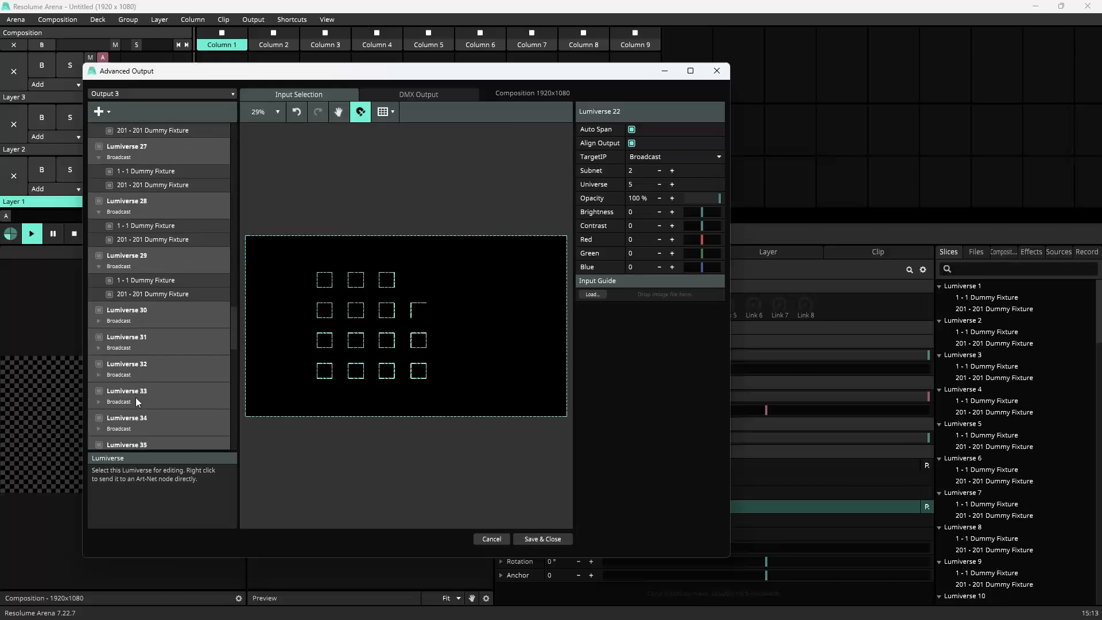
click(95, 323)
click(101, 373)
click(100, 430)
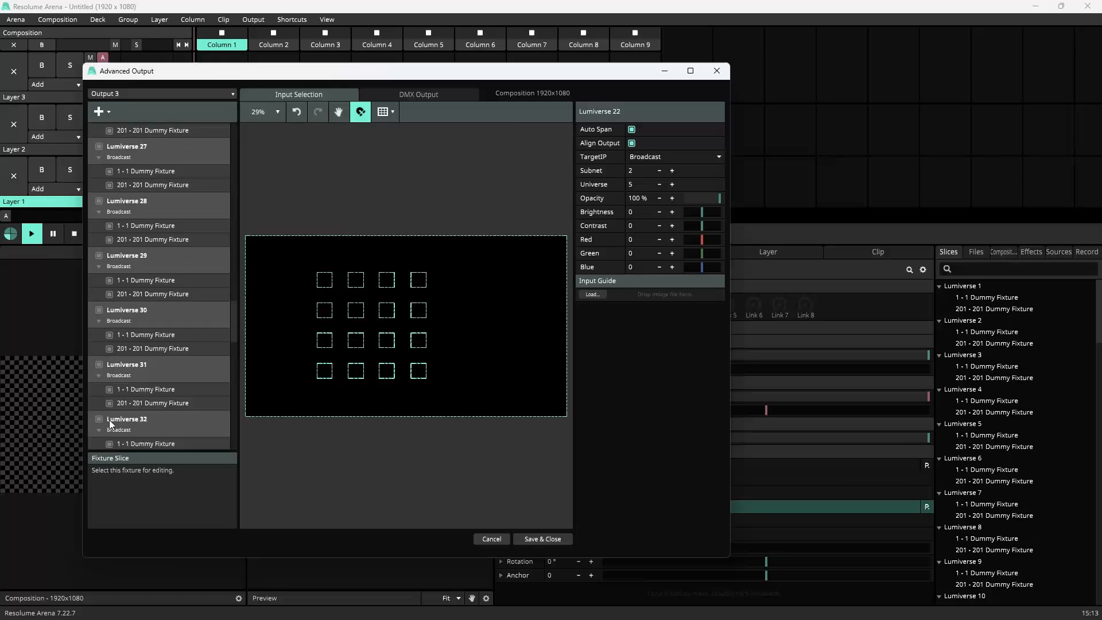
scroll(115, 391, down, 4)
click(101, 337)
click(99, 389)
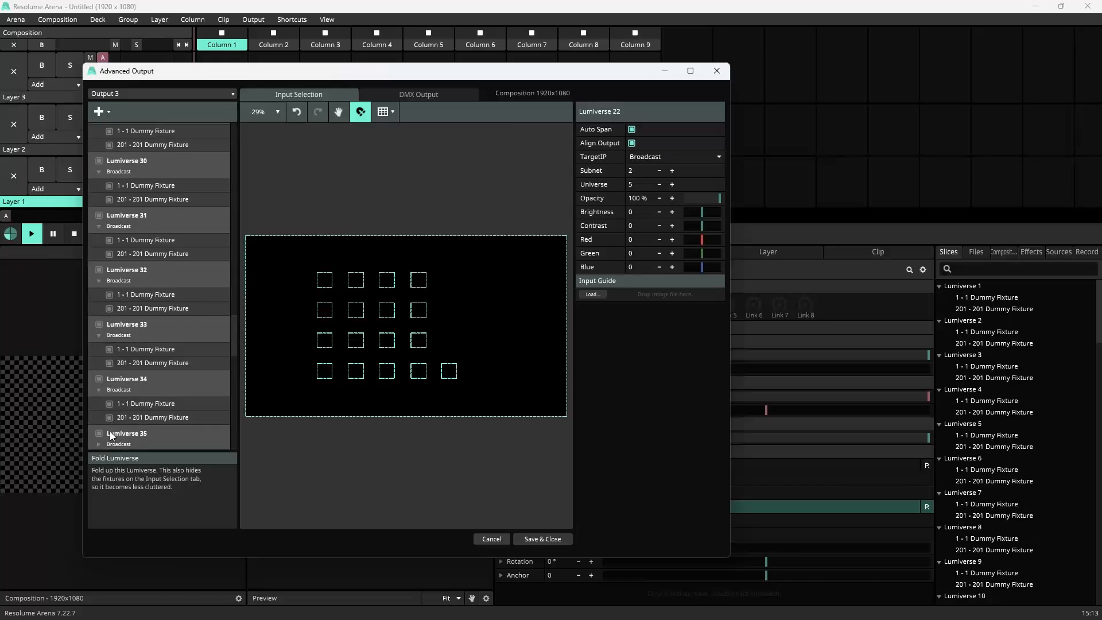
click(108, 436)
Step: Unfold Lumiverses 36 through 40 to show their fixtures on the input canvas
scroll(135, 376, down, 4)
click(99, 349)
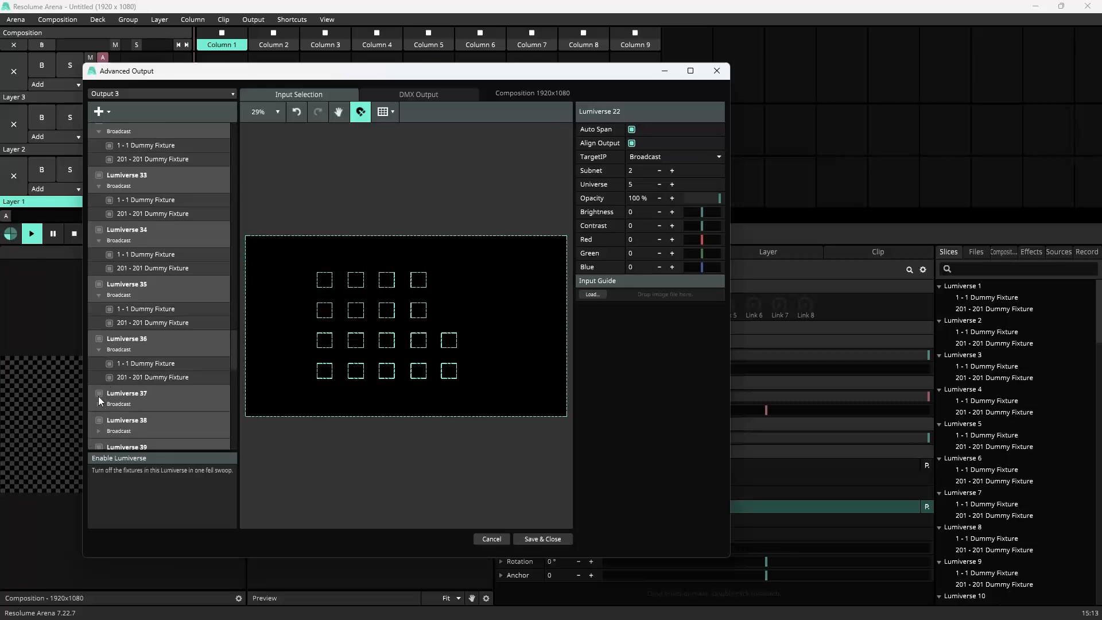
click(98, 402)
scroll(105, 402, down, 4)
click(97, 310)
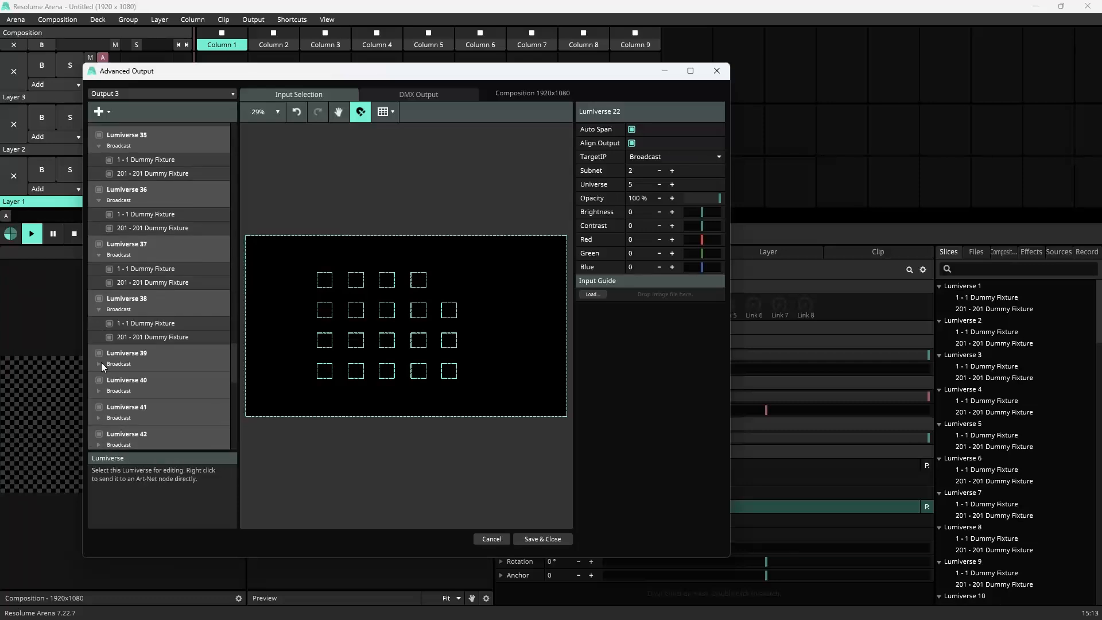
click(98, 364)
click(100, 419)
scroll(130, 386, down, 4)
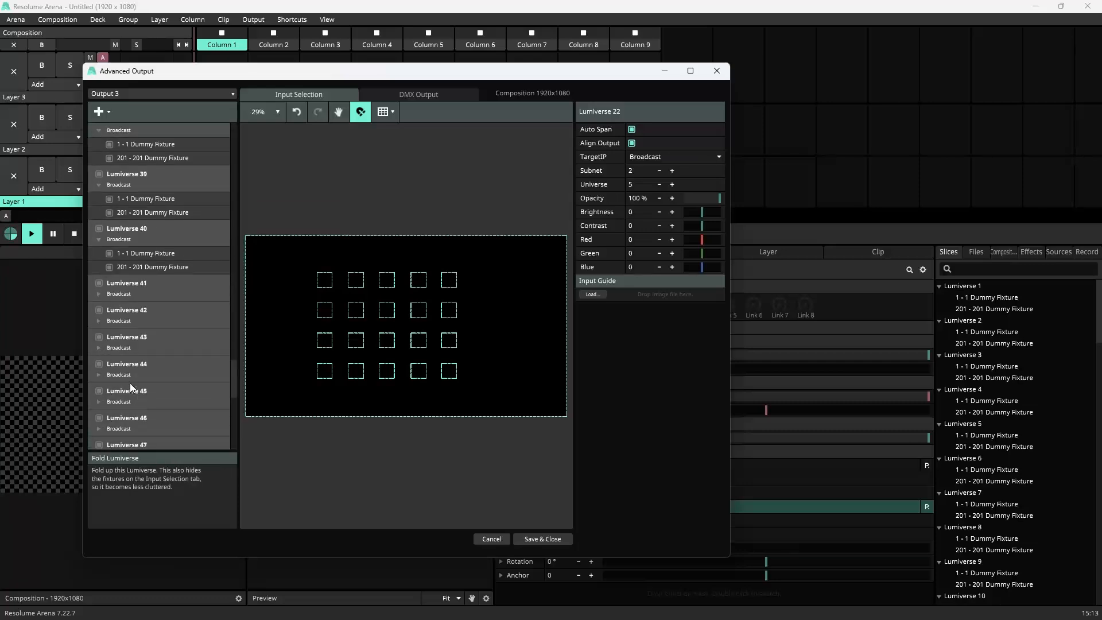
Step: Unfold Lumiverses 41 through 48 to show their fixtures on the input canvas
click(99, 295)
click(98, 348)
click(98, 402)
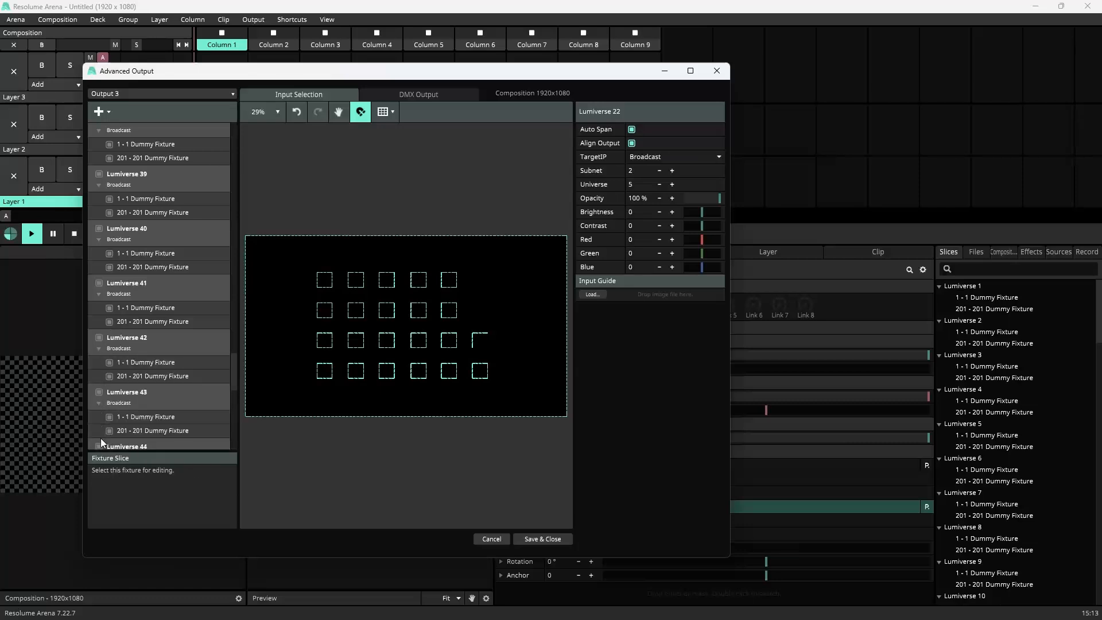
scroll(109, 414, down, 3)
click(98, 312)
click(100, 363)
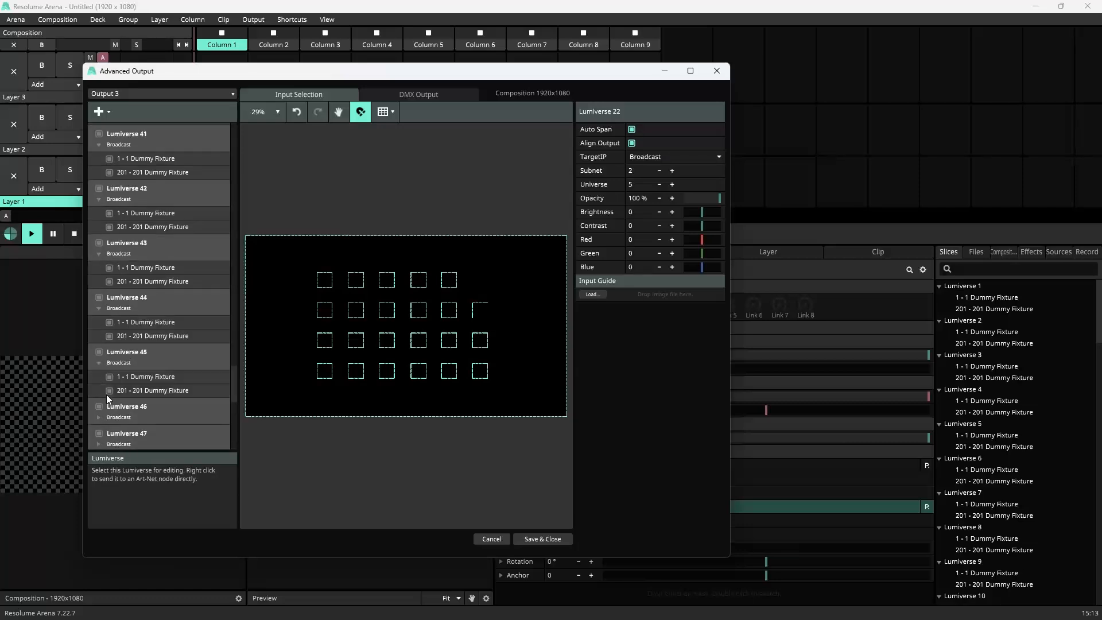
click(98, 418)
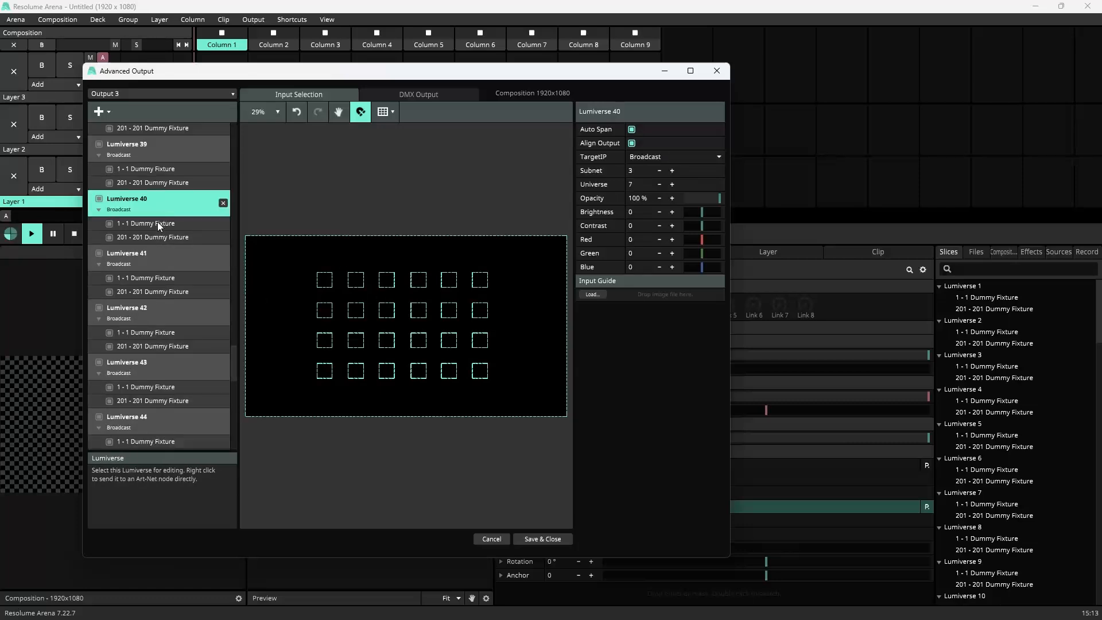
Step: Select the first fixture of Lumiverse 40 and inspect its fixture type options
click(157, 223)
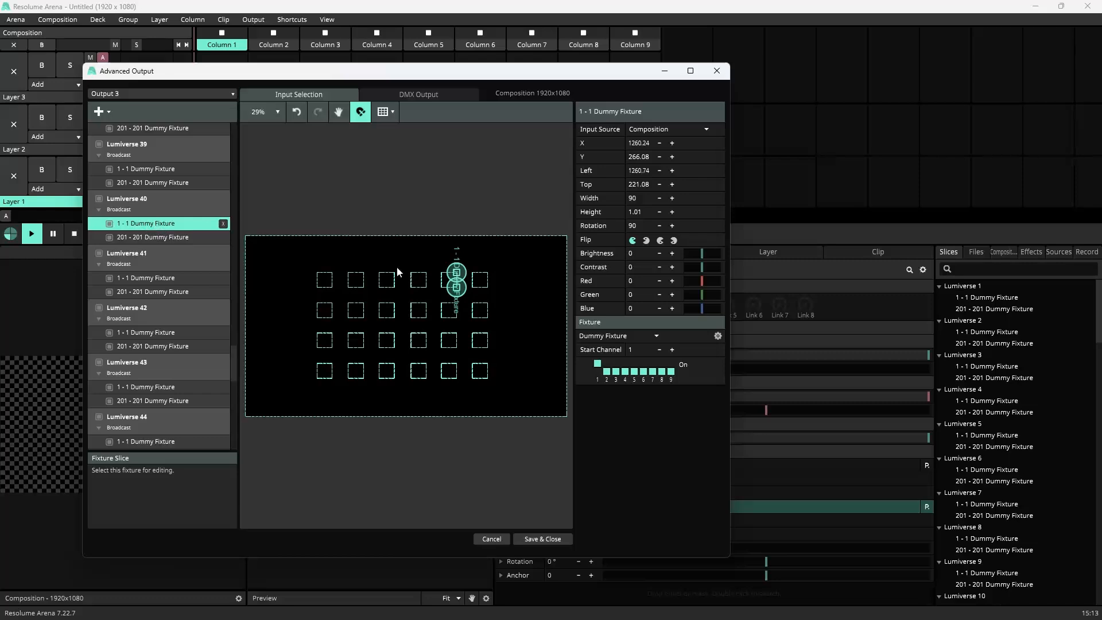
click(630, 331)
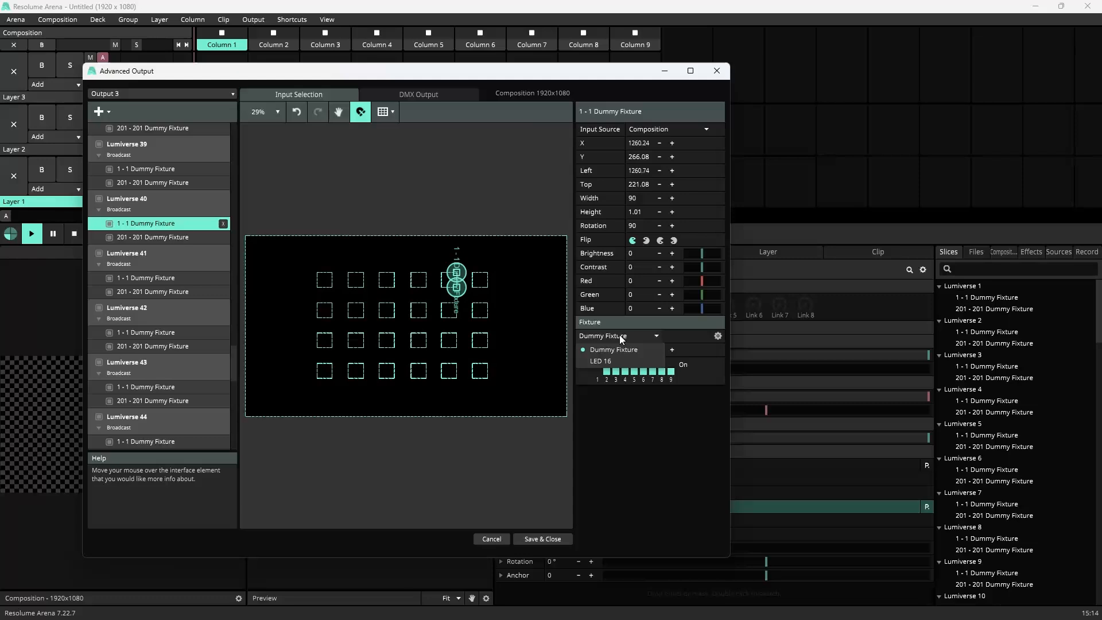
click(619, 336)
Step: Select Screen 1 and browse through its masks on the output transformation canvas
scroll(190, 341, down, 6)
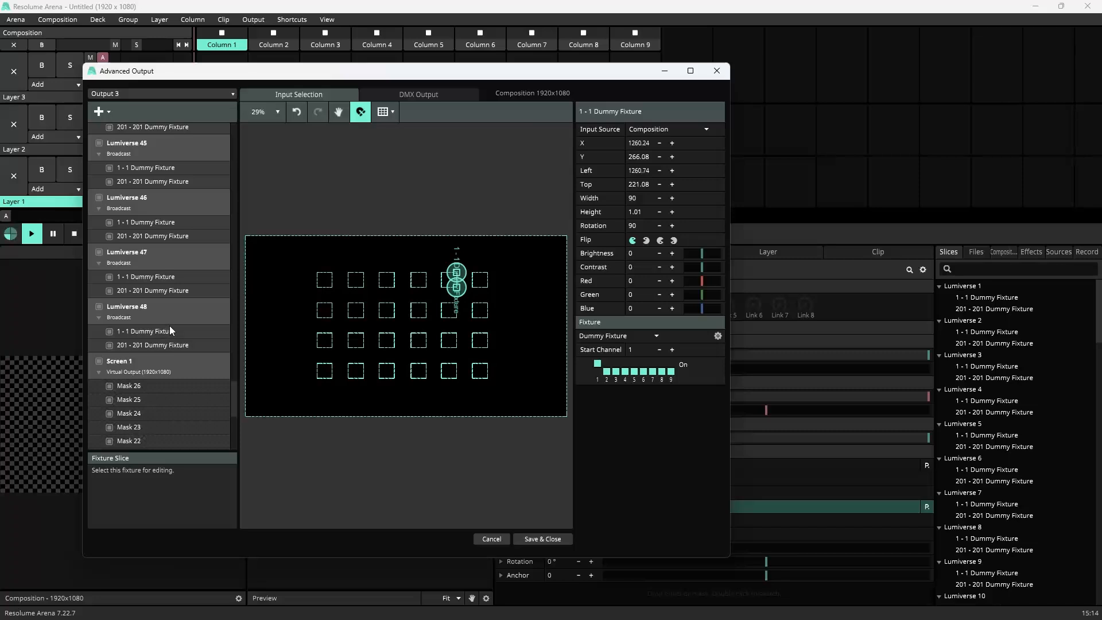
click(125, 371)
scroll(146, 367, down, 5)
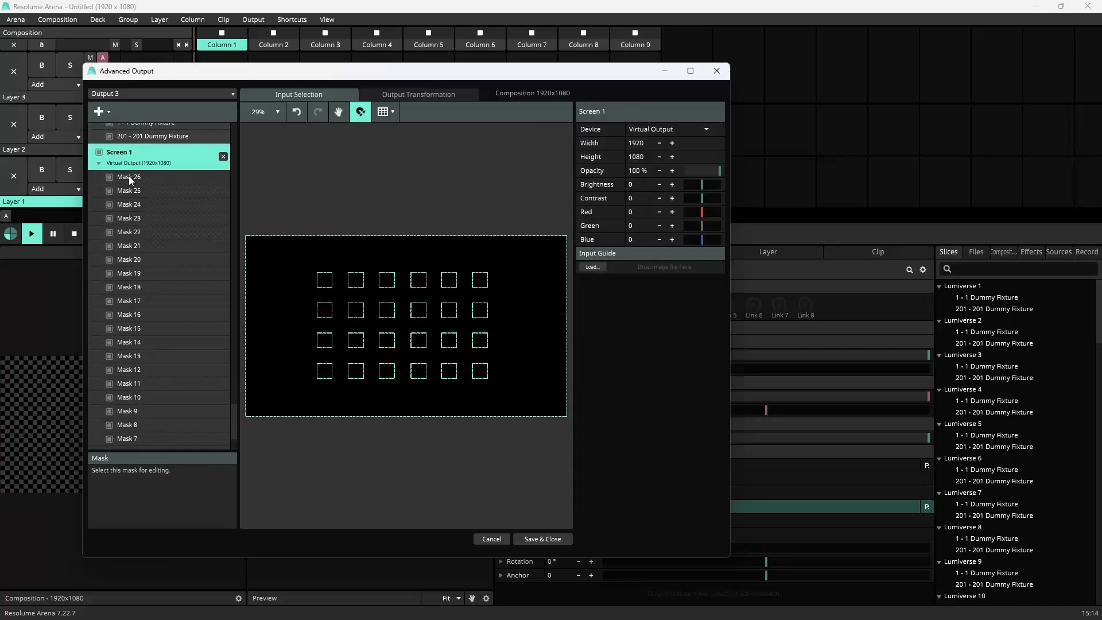
click(129, 176)
click(139, 192)
click(141, 207)
click(143, 234)
click(144, 260)
click(145, 272)
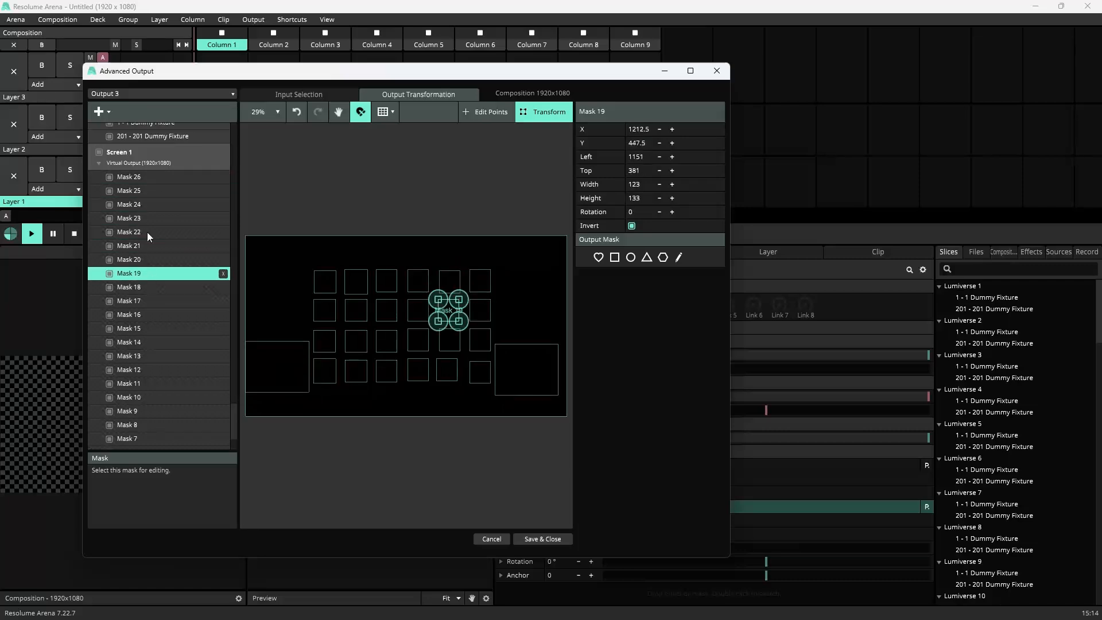
Step: Delete Screen 1 with its masks and add a new screen containing a full-composition slice
click(153, 161)
click(225, 160)
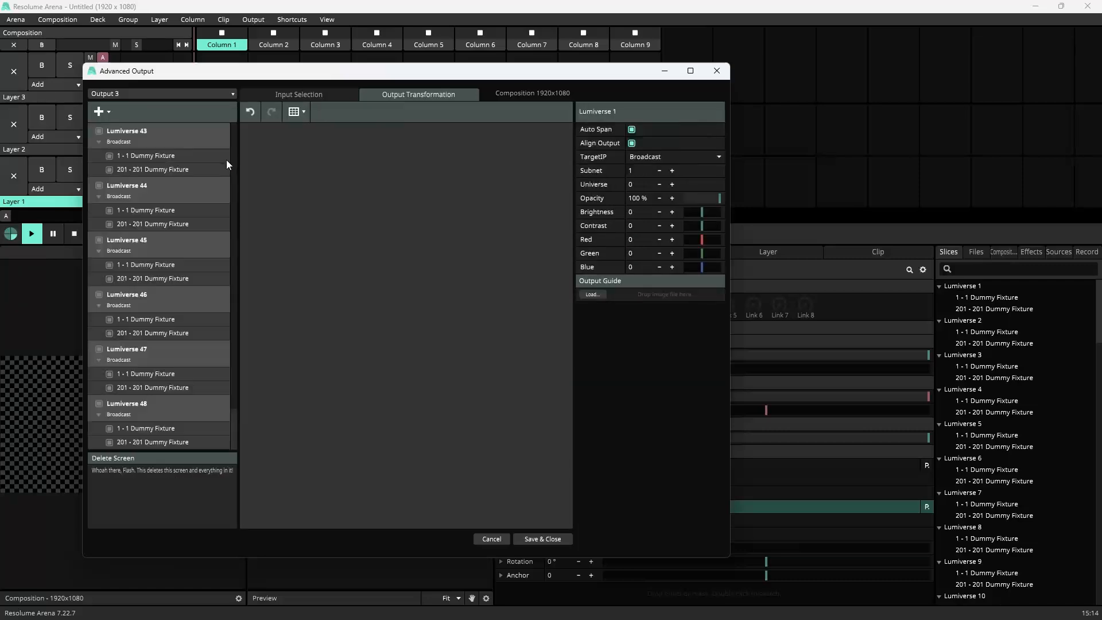
click(115, 121)
click(131, 126)
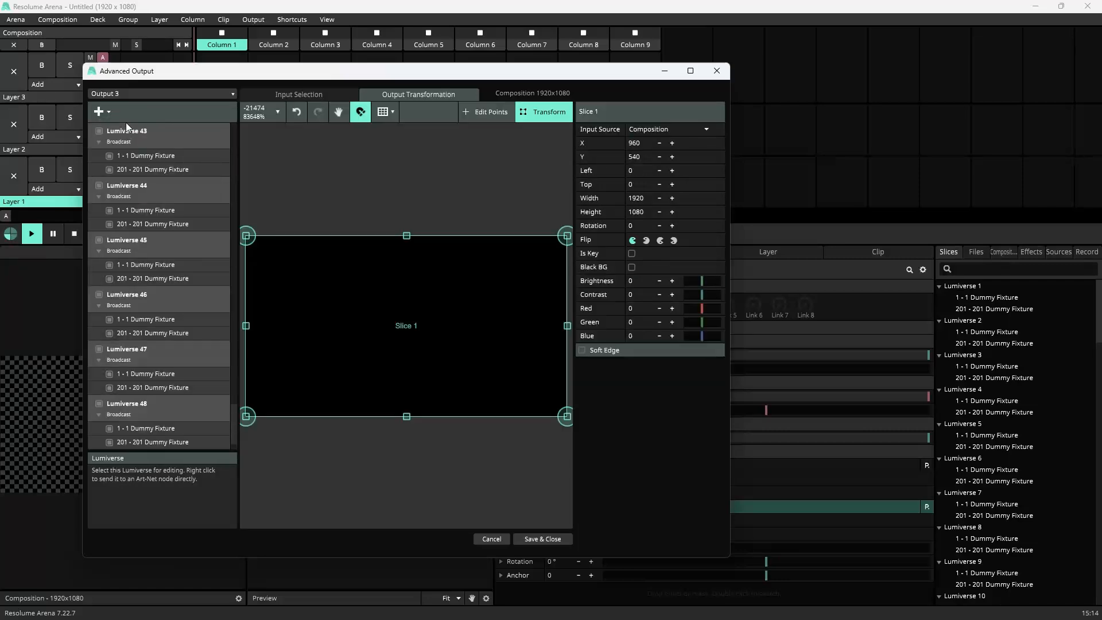
click(139, 130)
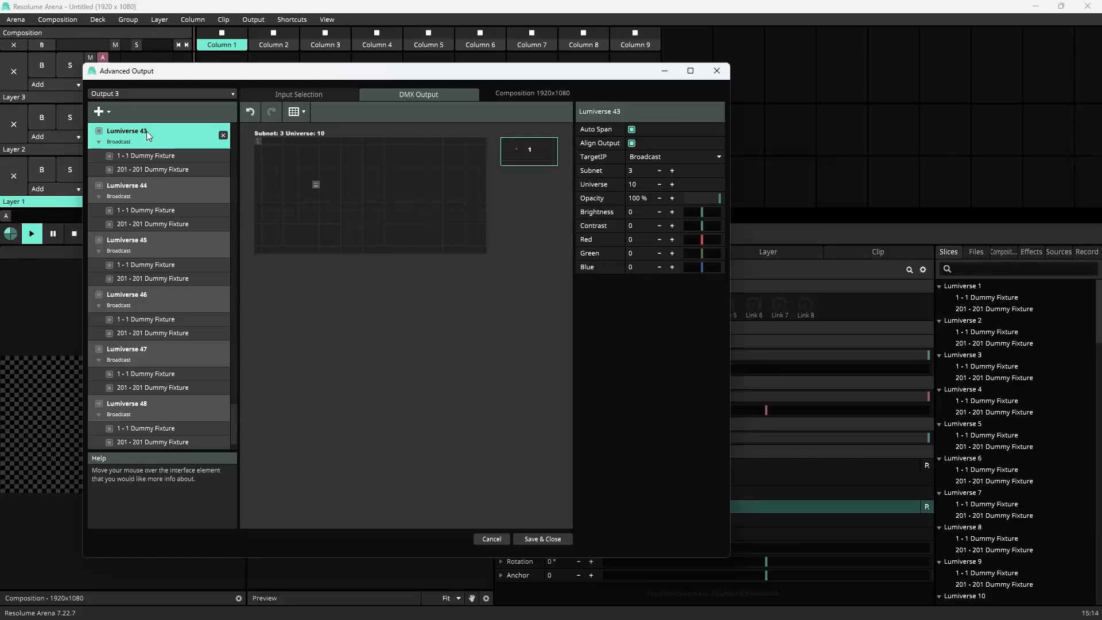
scroll(170, 298, down, 1)
drag(233, 430, 233, 121)
click(122, 425)
click(194, 133)
click(292, 96)
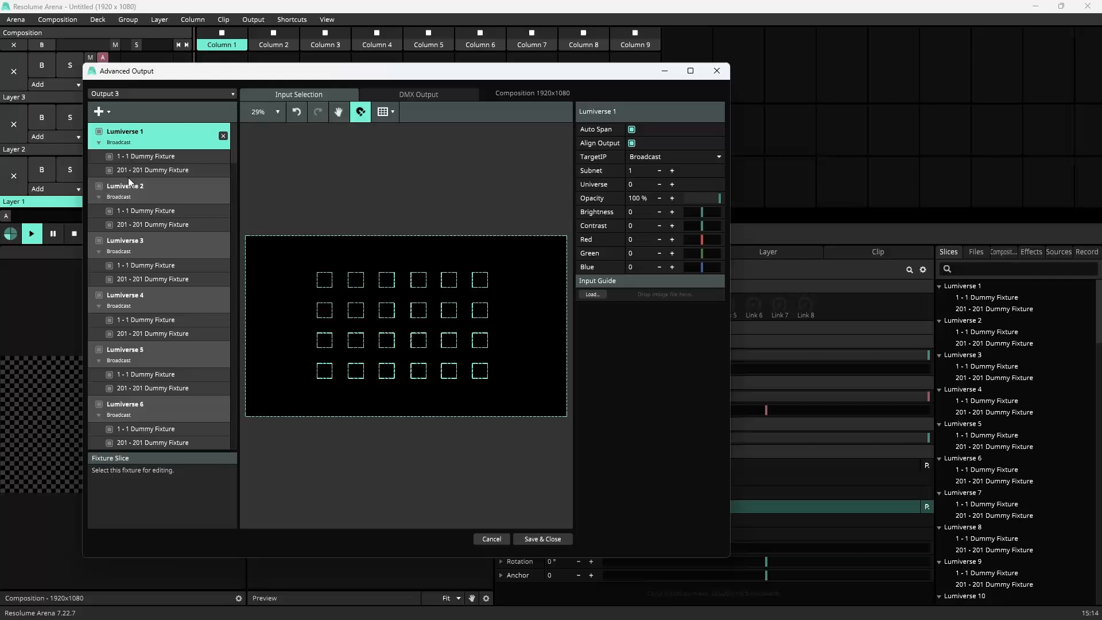
Step: Select the new slice and narrow it to about 90 px wide over the first column of squares
scroll(175, 281, down, 3)
scroll(176, 282, down, 9)
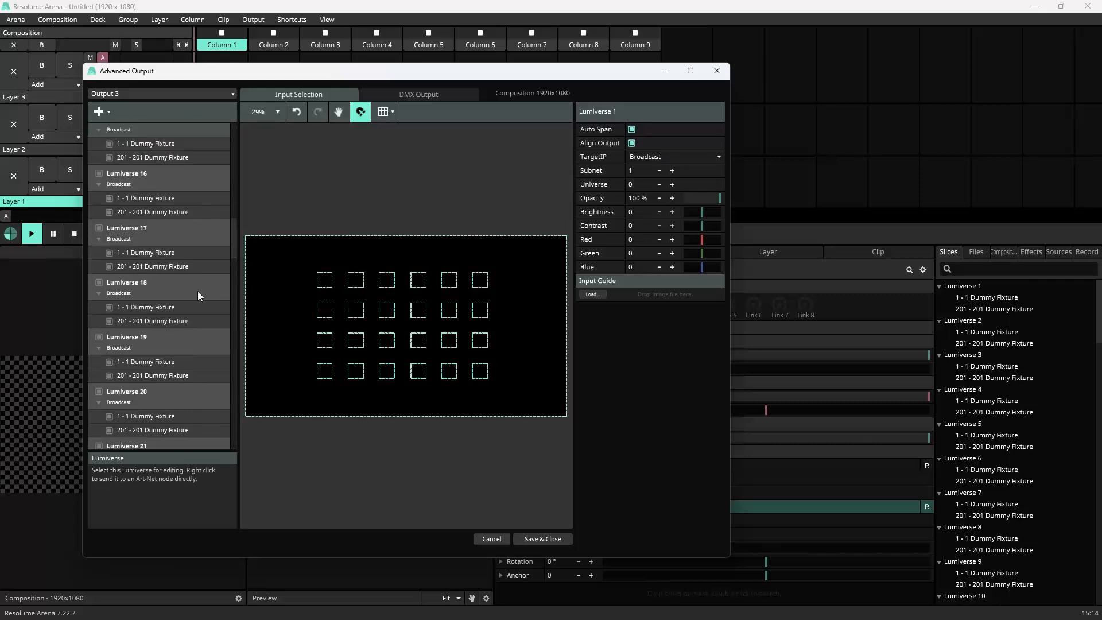
drag(232, 240, 227, 455)
click(160, 440)
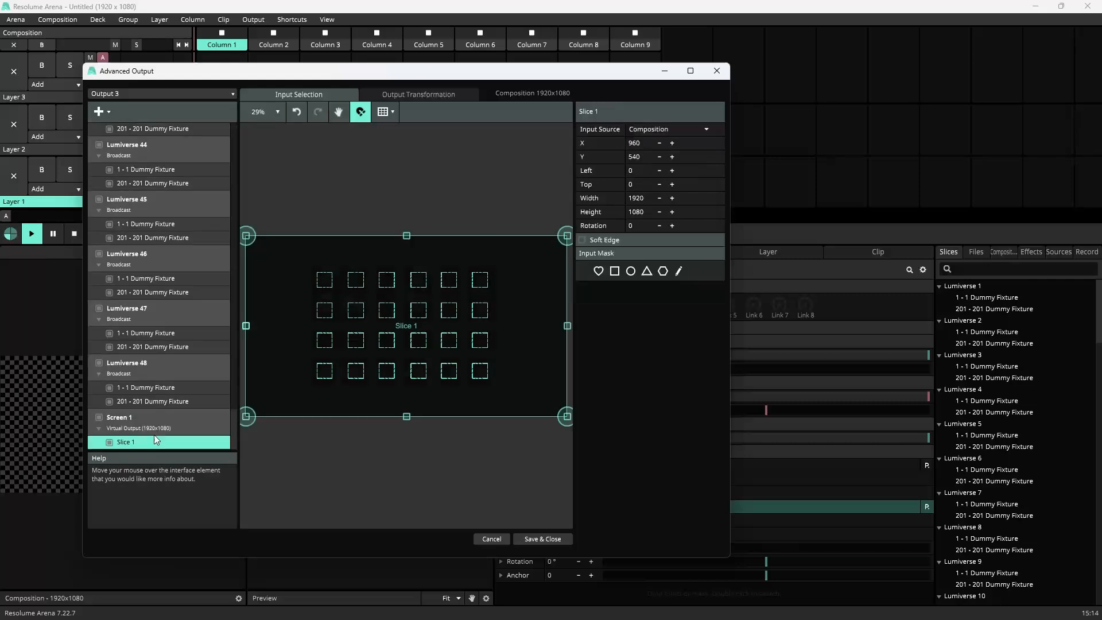
scroll(309, 269, up, 2)
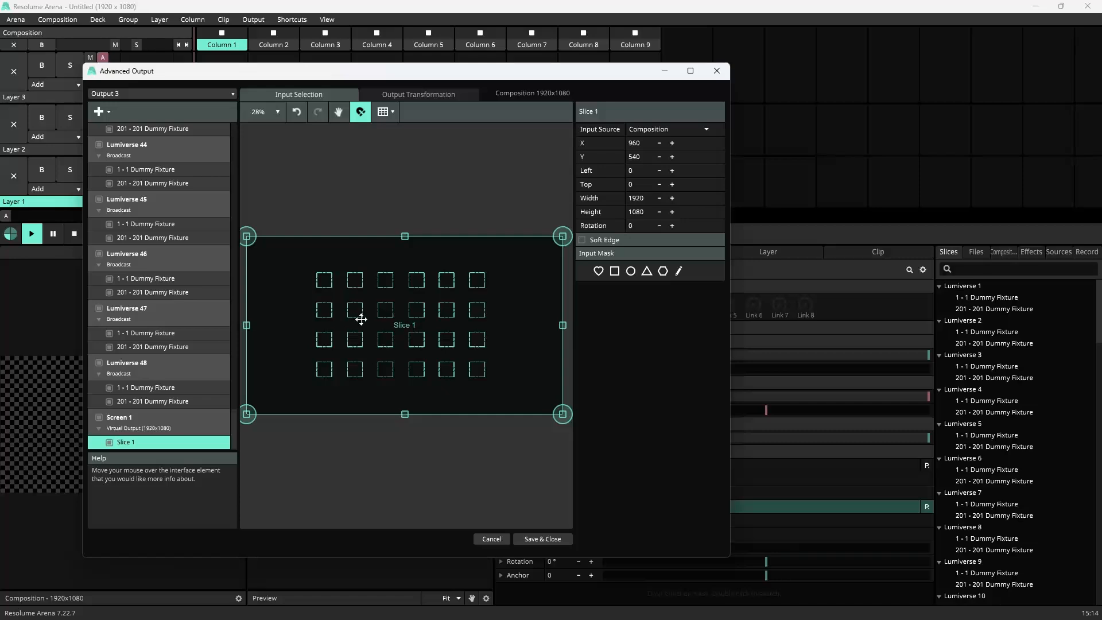
drag(247, 325, 317, 325)
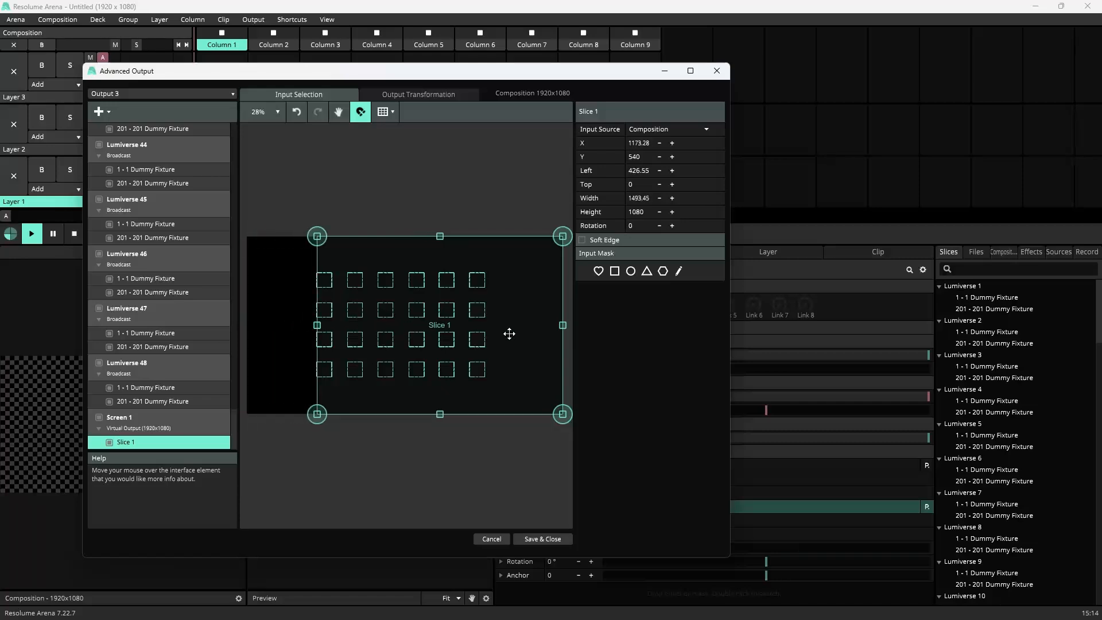
drag(563, 325, 332, 325)
Step: Shrink the slice's height to about 103 px so it covers only the top-left square
scroll(326, 233, up, 4)
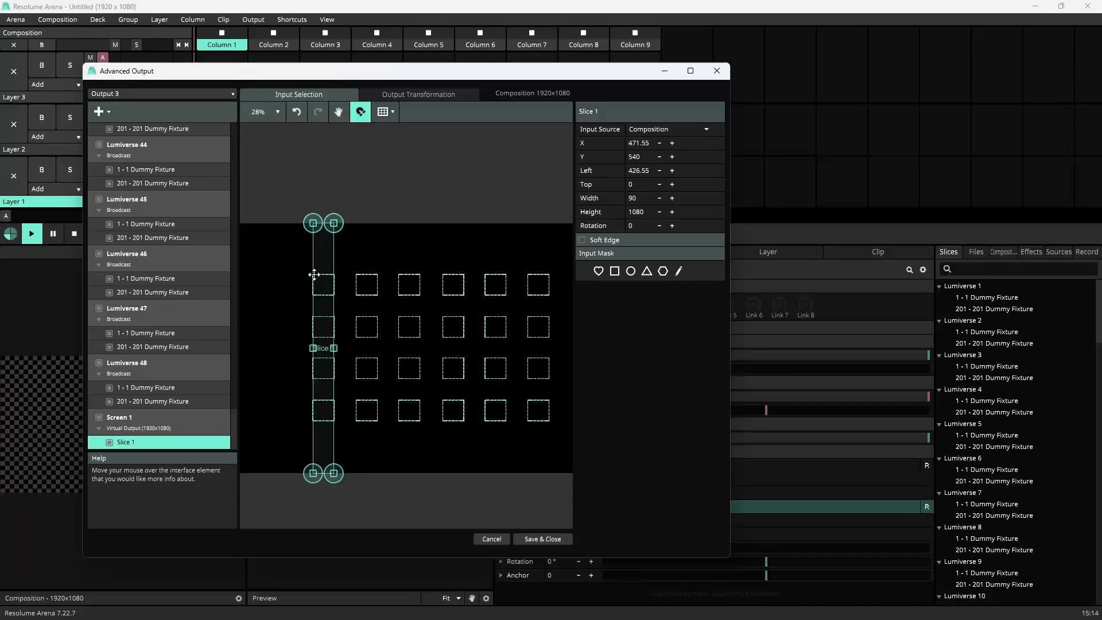
drag(335, 186, 332, 281)
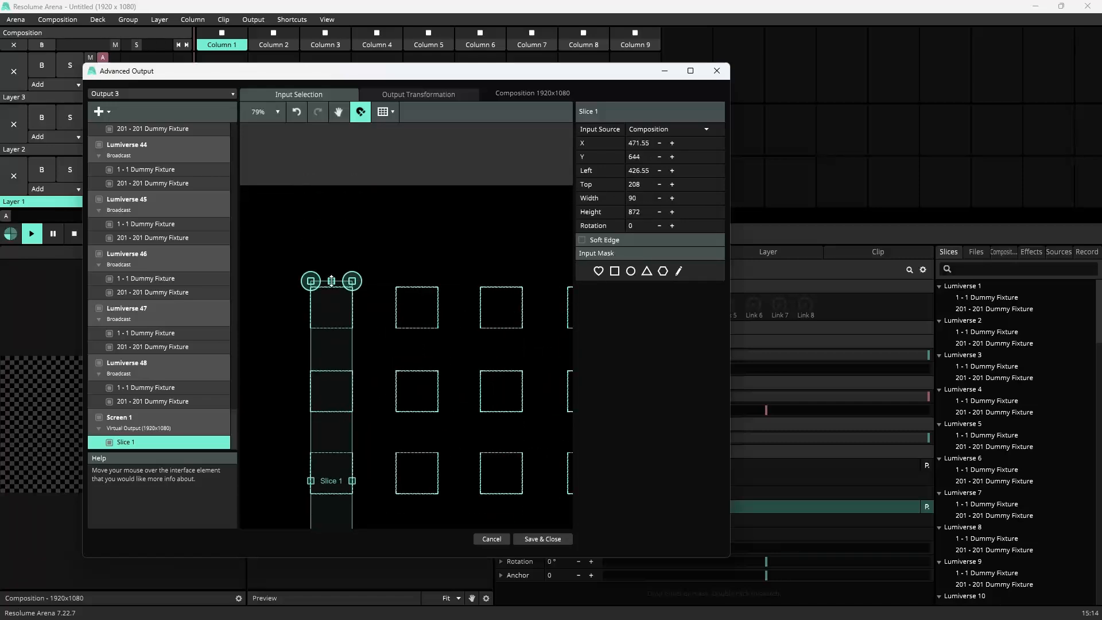
scroll(330, 396, down, 5)
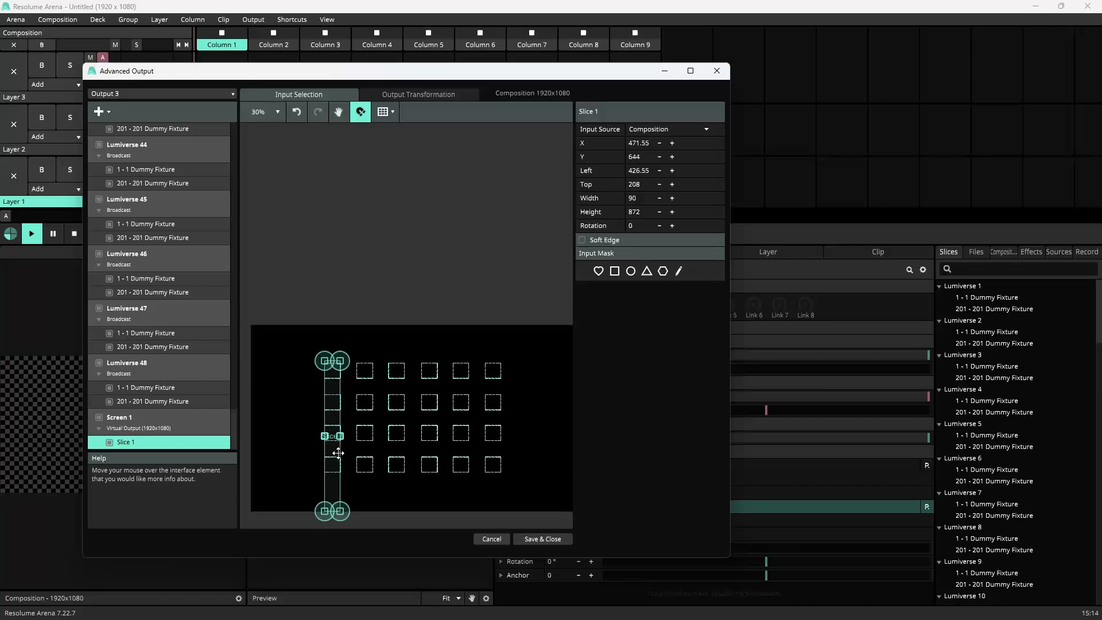
scroll(332, 509, up, 3)
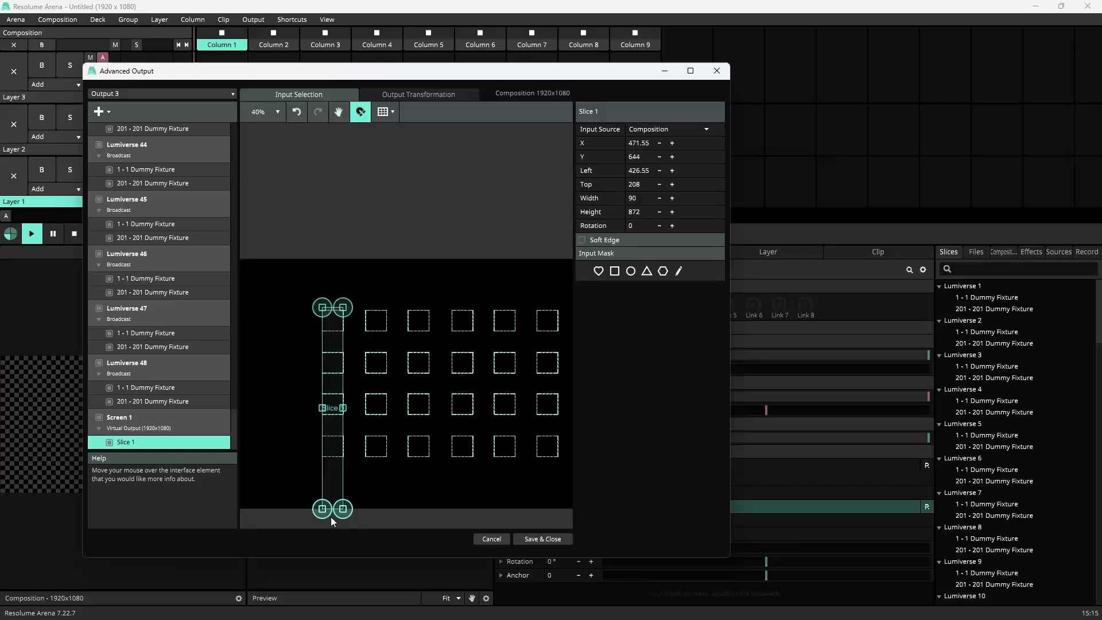
drag(334, 504, 335, 184)
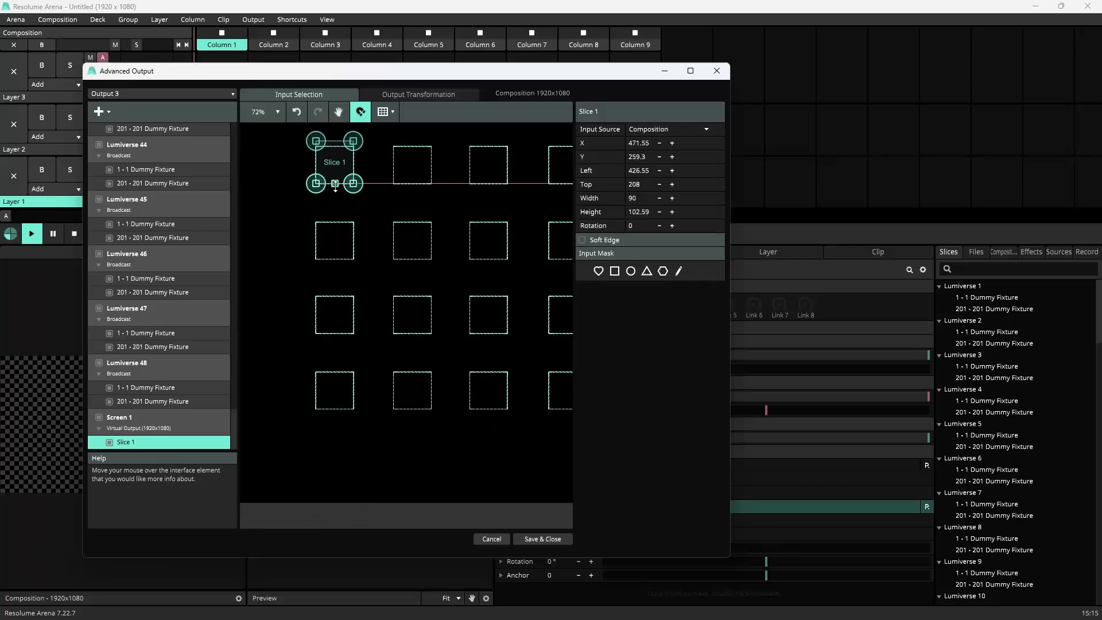
Step: Nudge the slice down to align with the top-left square's outline
scroll(345, 179, up, 4)
scroll(346, 179, up, 4)
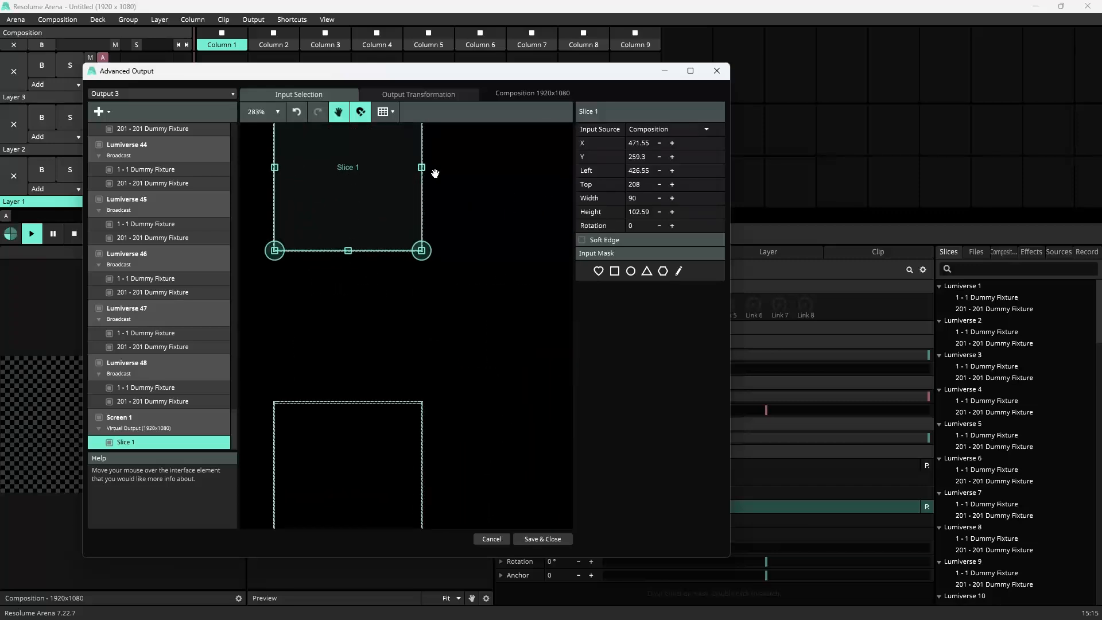
drag(433, 172, 450, 281)
drag(354, 281, 353, 295)
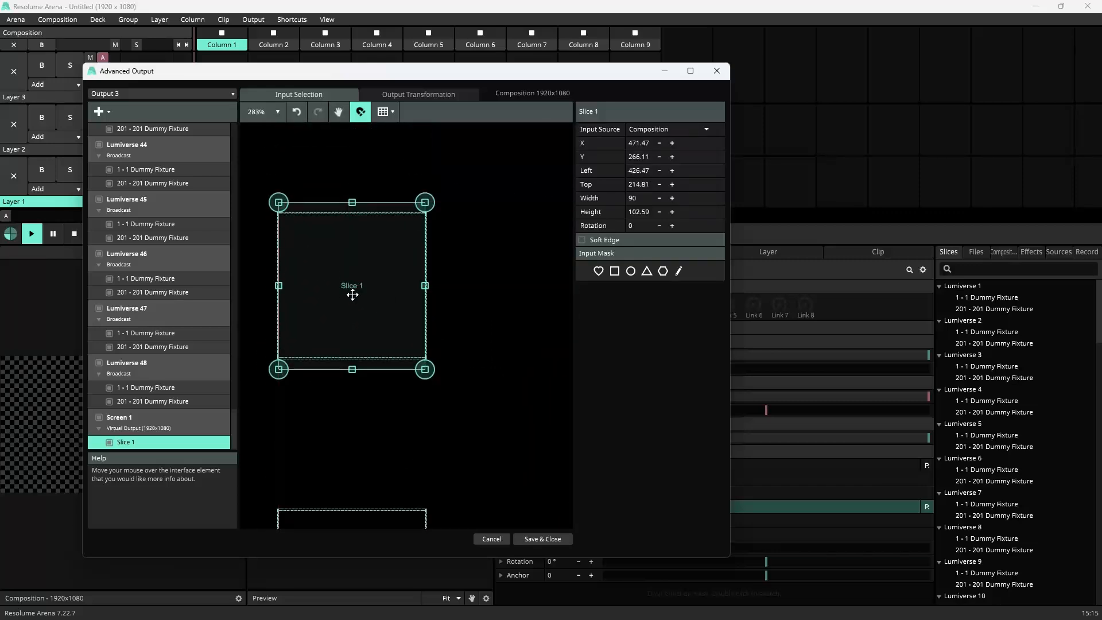
Step: Widen the slice to about 109 px so it fully encloses the top-left square
drag(279, 285, 265, 285)
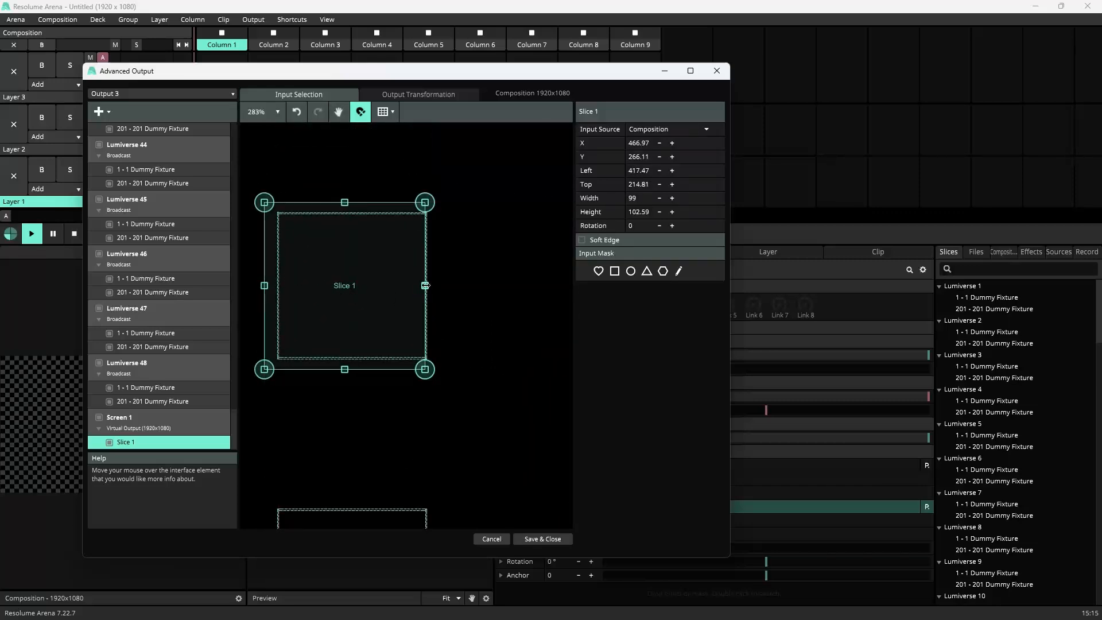
drag(425, 285, 442, 286)
scroll(440, 324, down, 1)
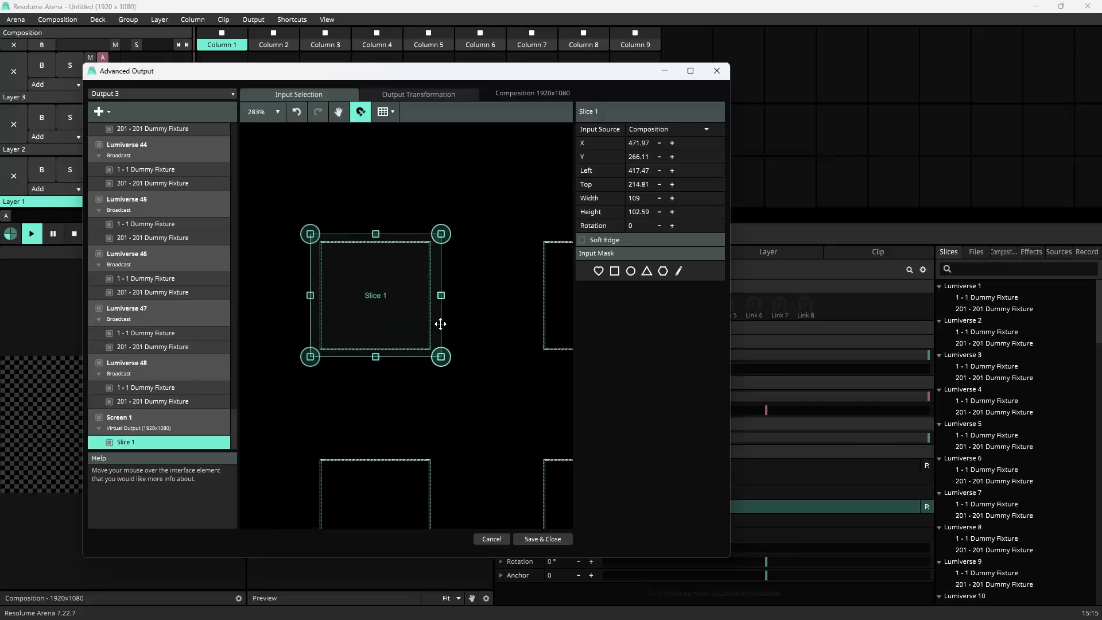
scroll(440, 324, down, 3)
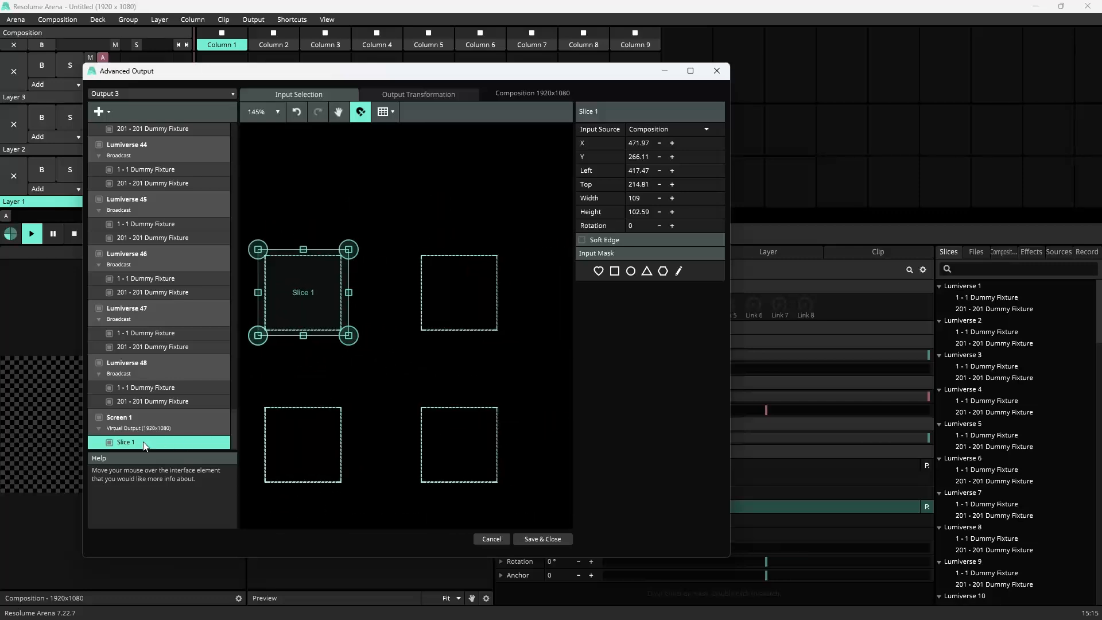
Step: Rename the slice as 1
double_click(132, 443)
text(1)
key(Return)
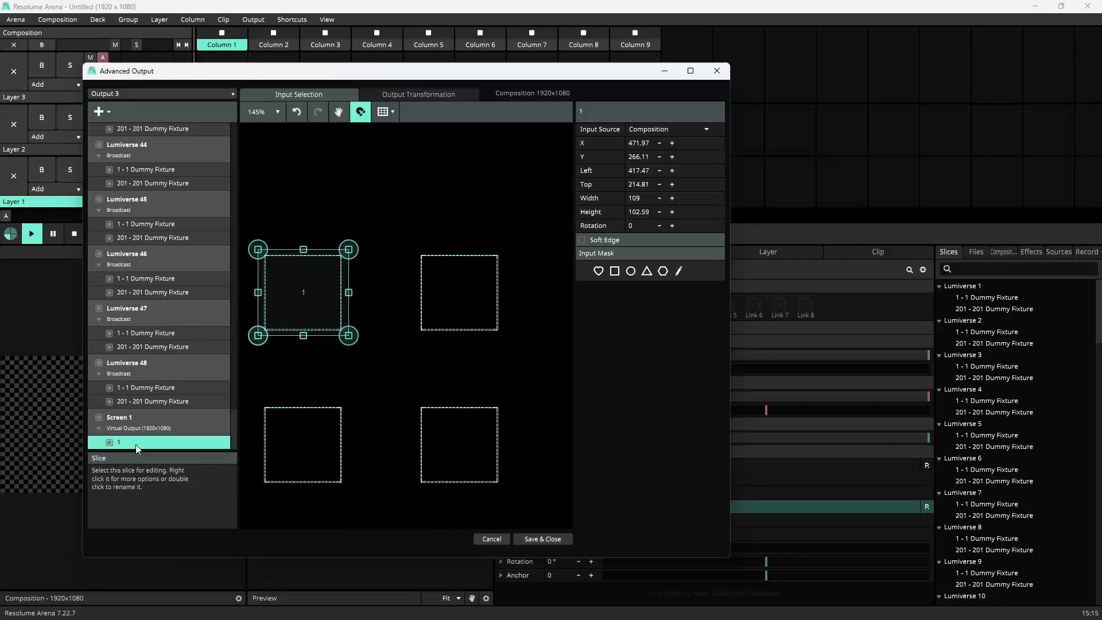
Step: Duplicate slice 1 and move the copy onto the second square of the top row
key(ctrl+d)
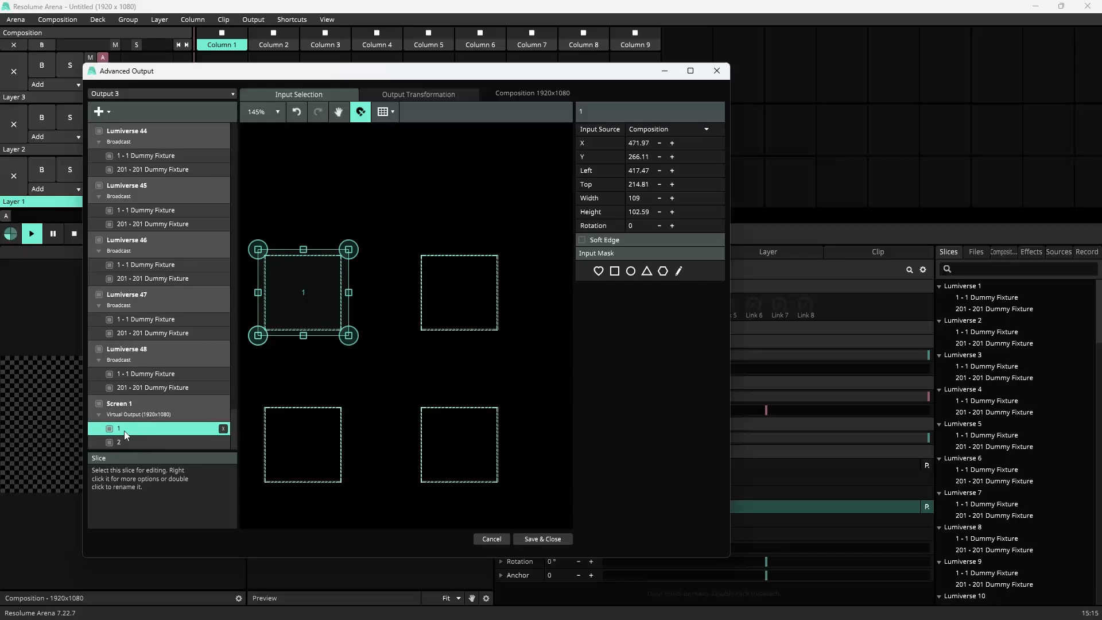
drag(309, 292, 457, 291)
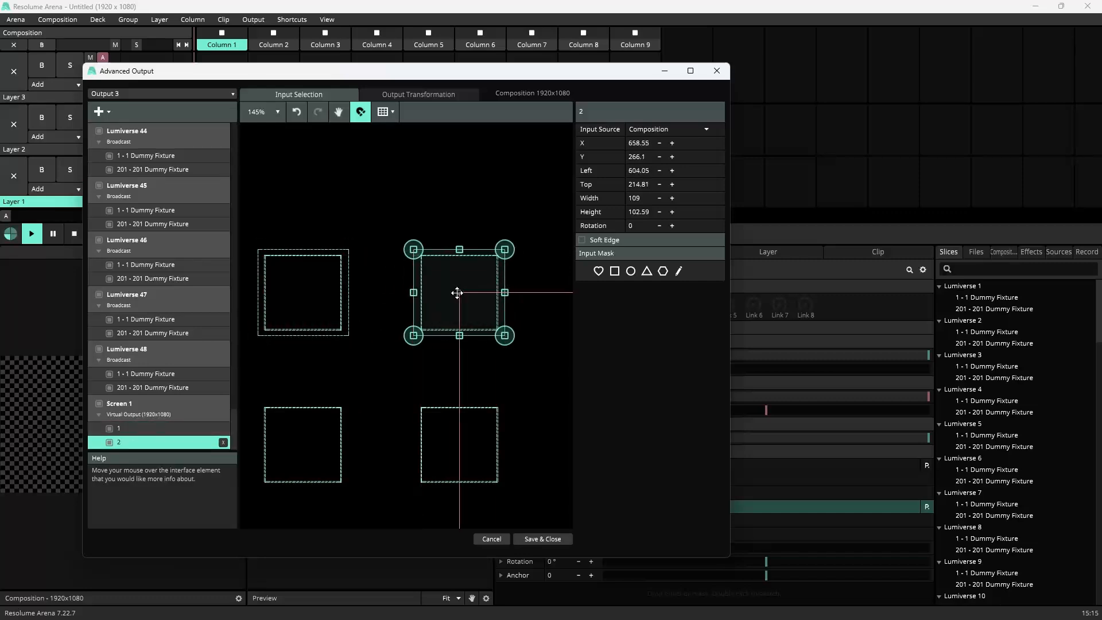
Step: Select slices 1 and 2 together and drag them right onto the third and fourth squares of the top row
scroll(437, 366, down, 3)
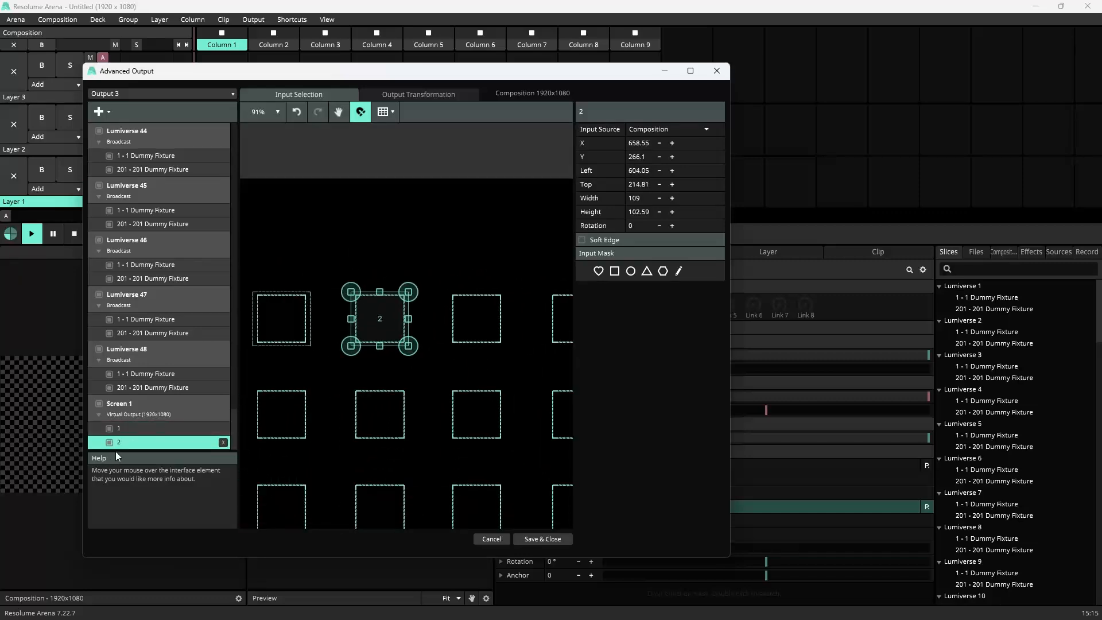
ctrl+click(118, 428)
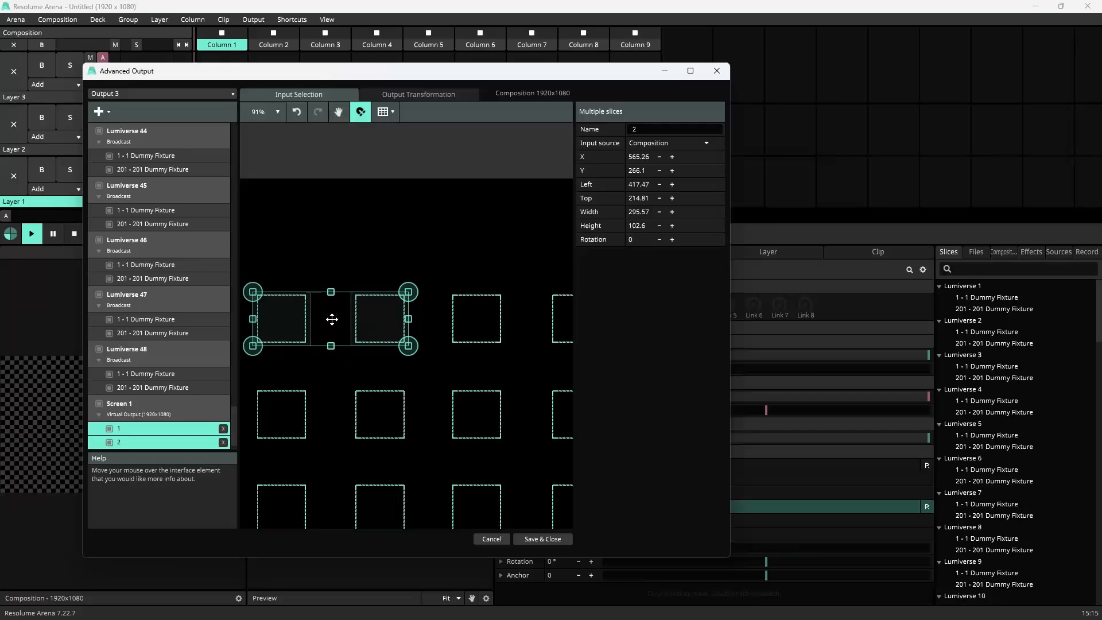
drag(330, 318, 530, 319)
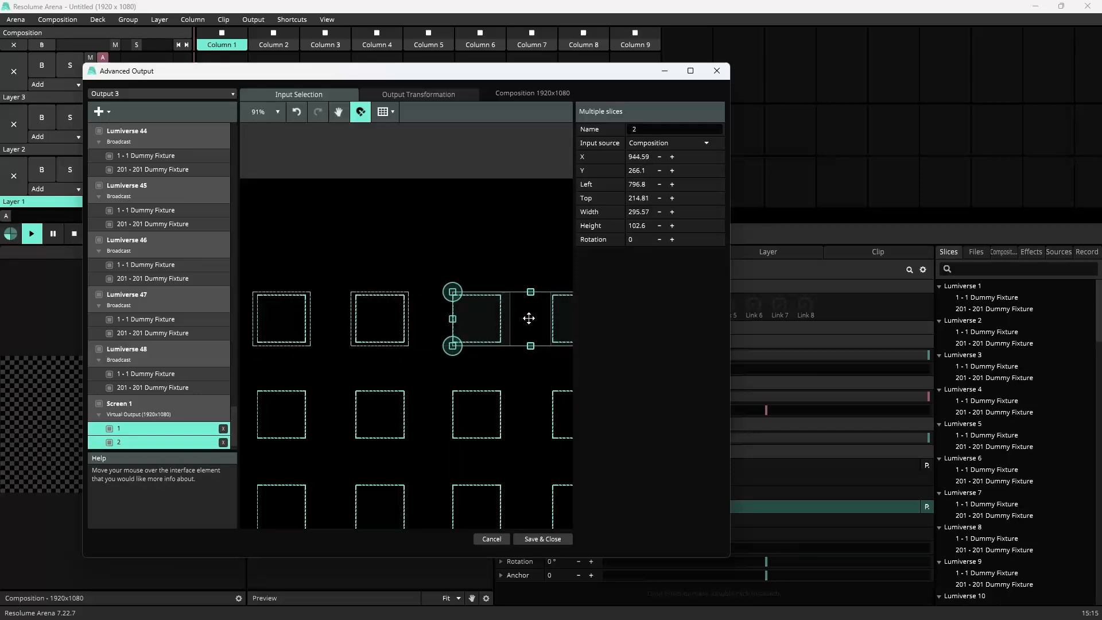
Step: Duplicate slices 1 and 2 and move the copy named 3 onto the next free square of the top row
key(ctrl+d)
scroll(128, 412, down, 1)
click(143, 425)
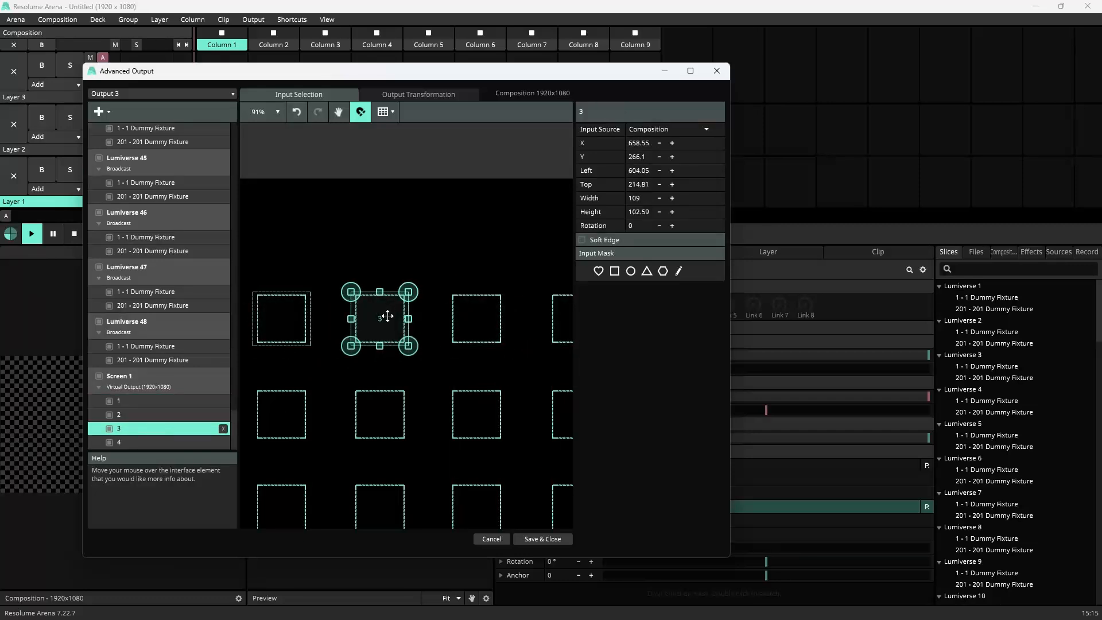
drag(385, 319, 483, 319)
scroll(401, 339, down, 3)
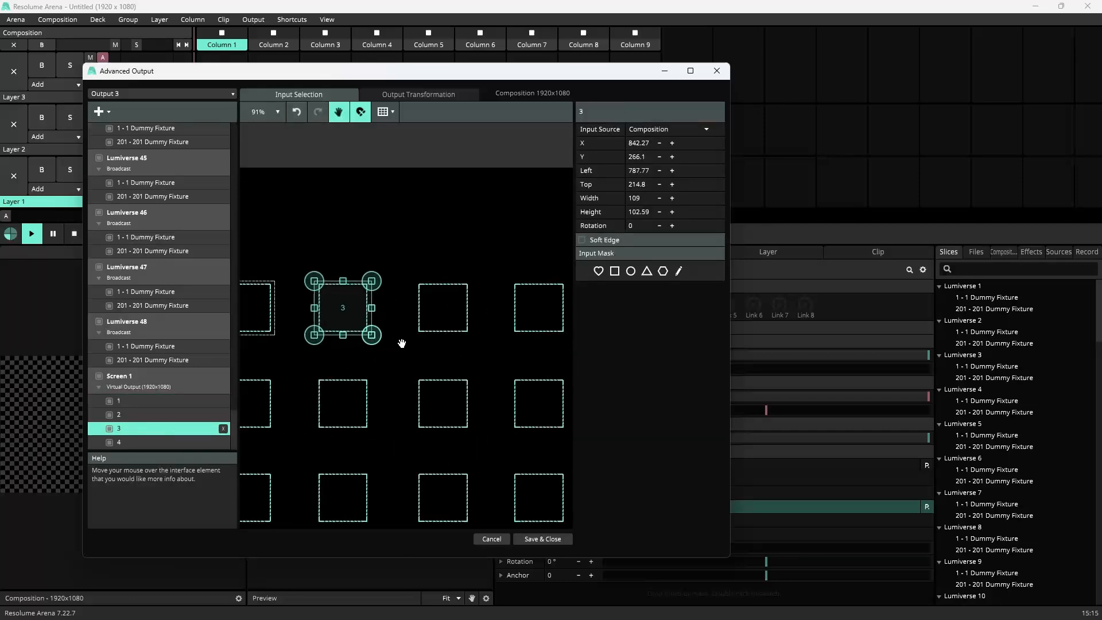
Step: Move slice 4 onto the fourth square of the top row
click(132, 443)
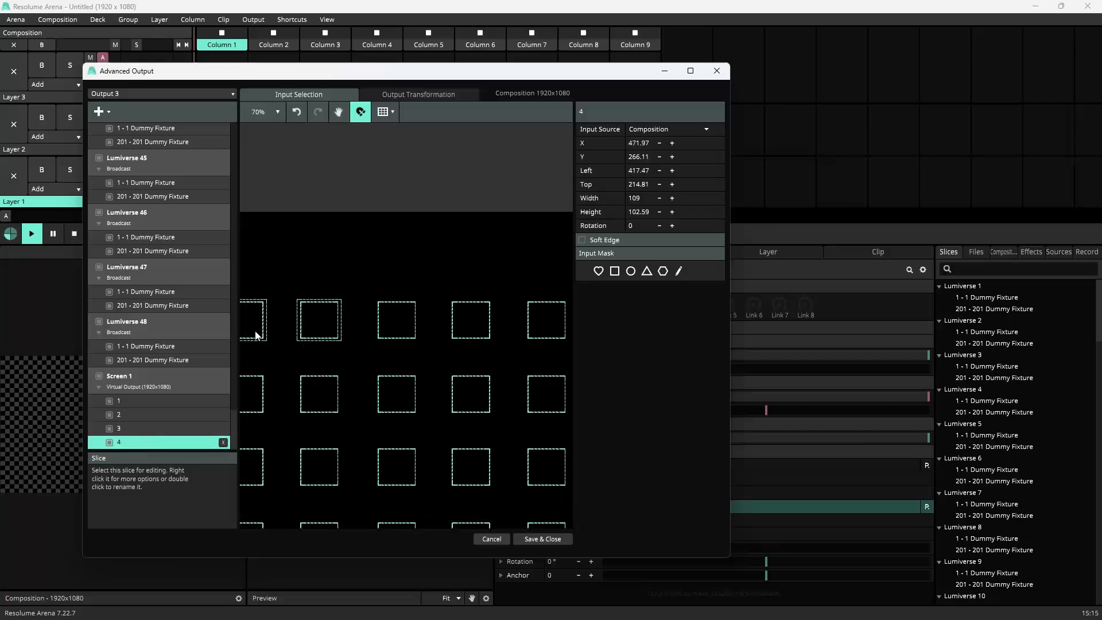
scroll(299, 364, down, 2)
key(space)
drag(291, 363, 436, 323)
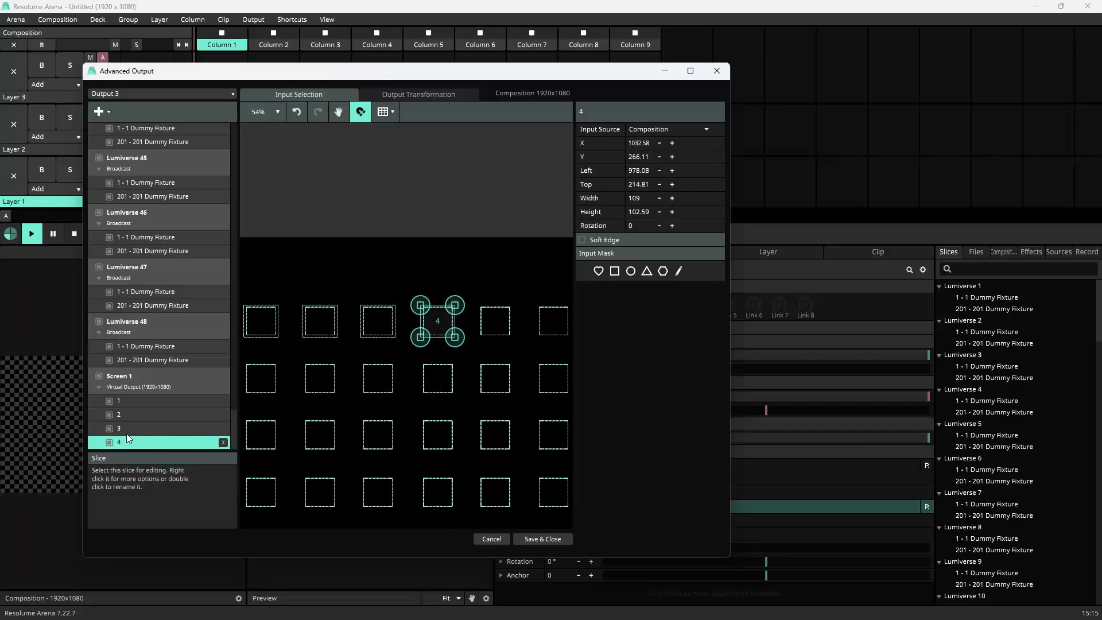
Step: Duplicate slice 4 and move the copy onto the fifth square of the top row
key(ctrl+d)
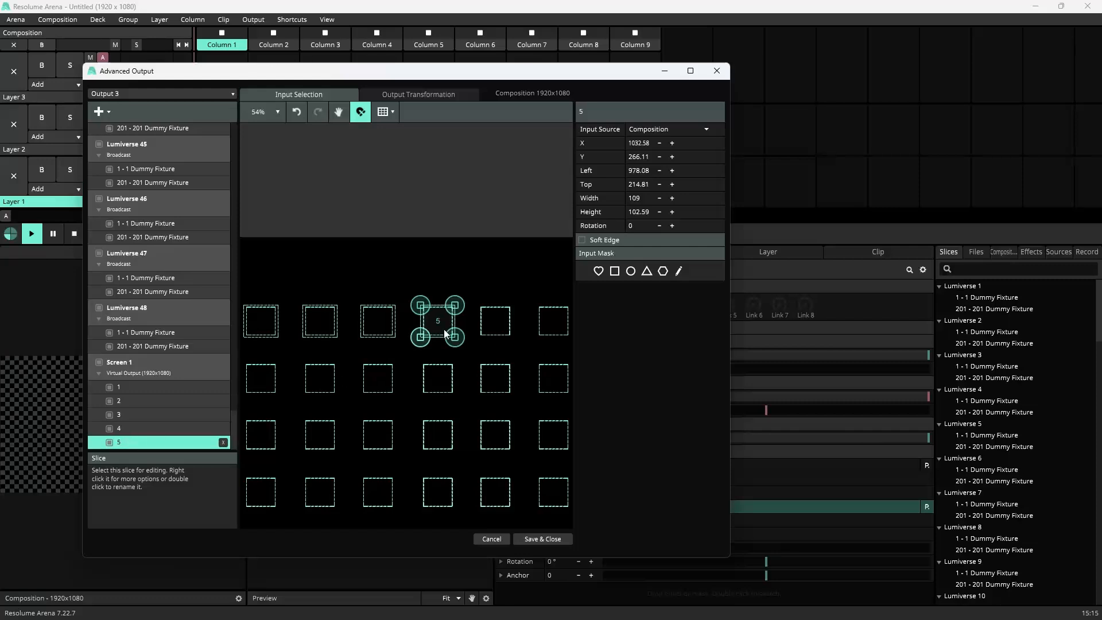
drag(435, 320, 495, 319)
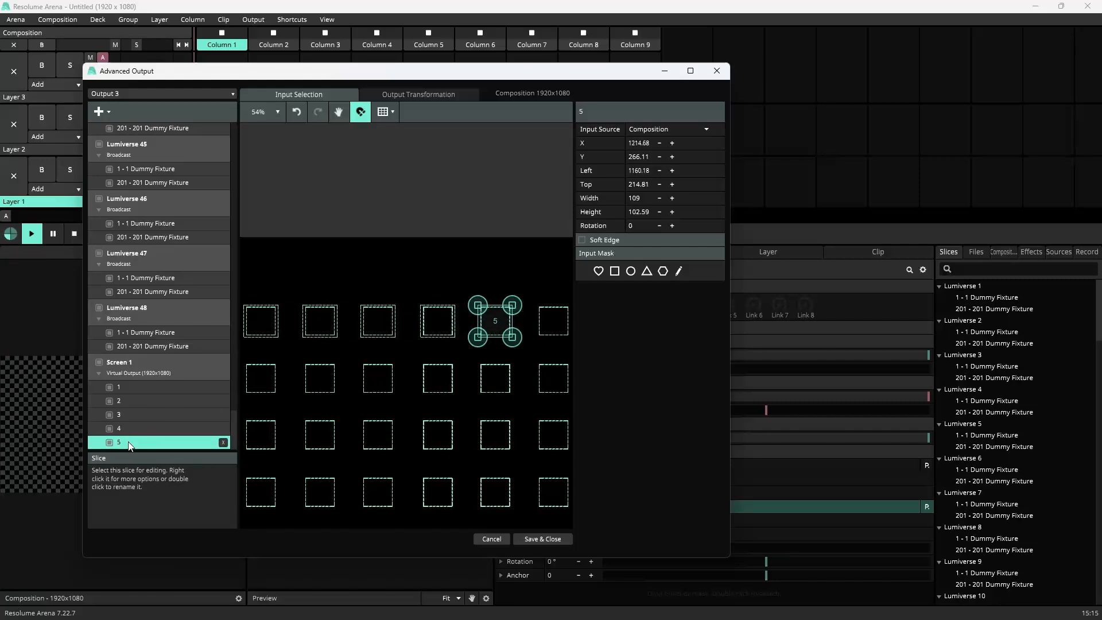
Step: Duplicate slice 5 and move the copy onto the sixth square of the top row
key(ctrl+d)
drag(494, 320, 554, 318)
Step: Duplicate the six top-row slices and move the copies, slices 7 to 12, down onto the second row of squares
key(Home)
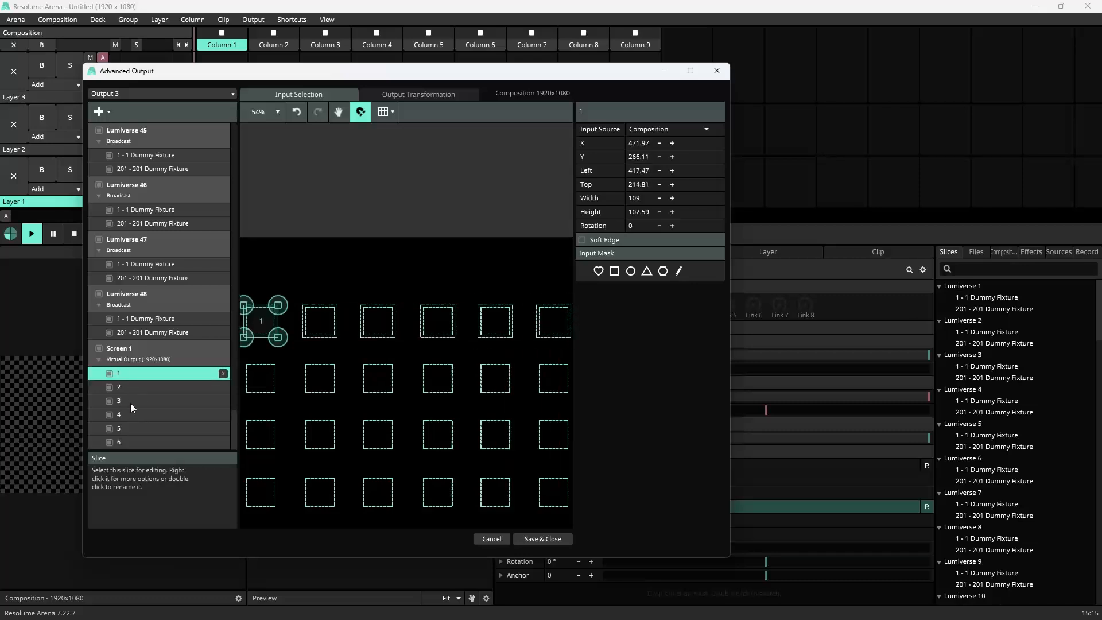
shift+click(122, 443)
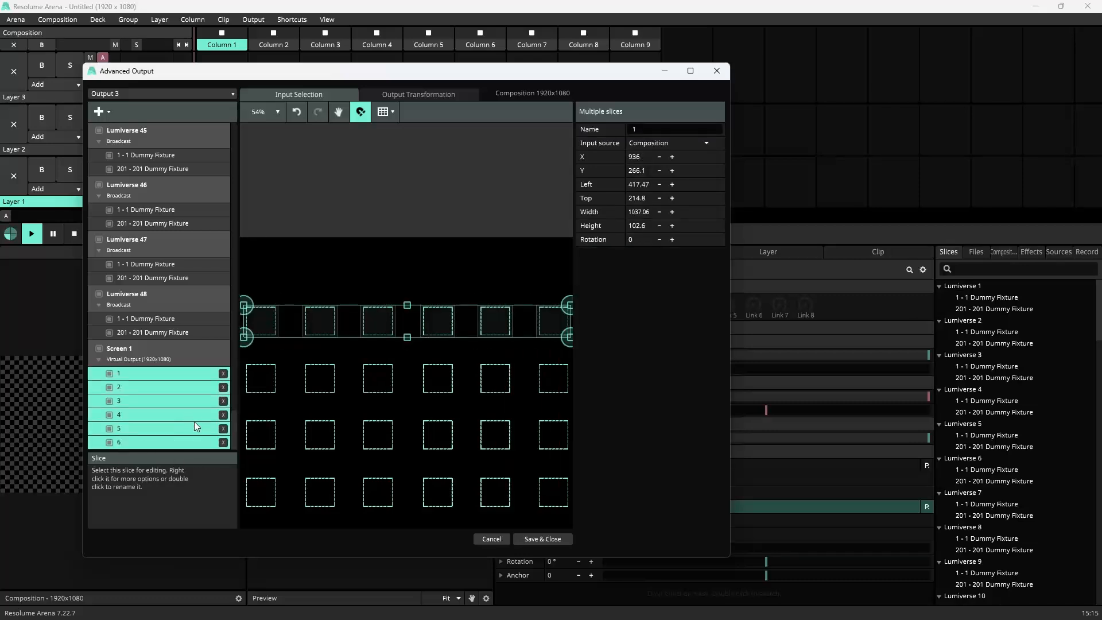
key(ctrl+d)
click(126, 374)
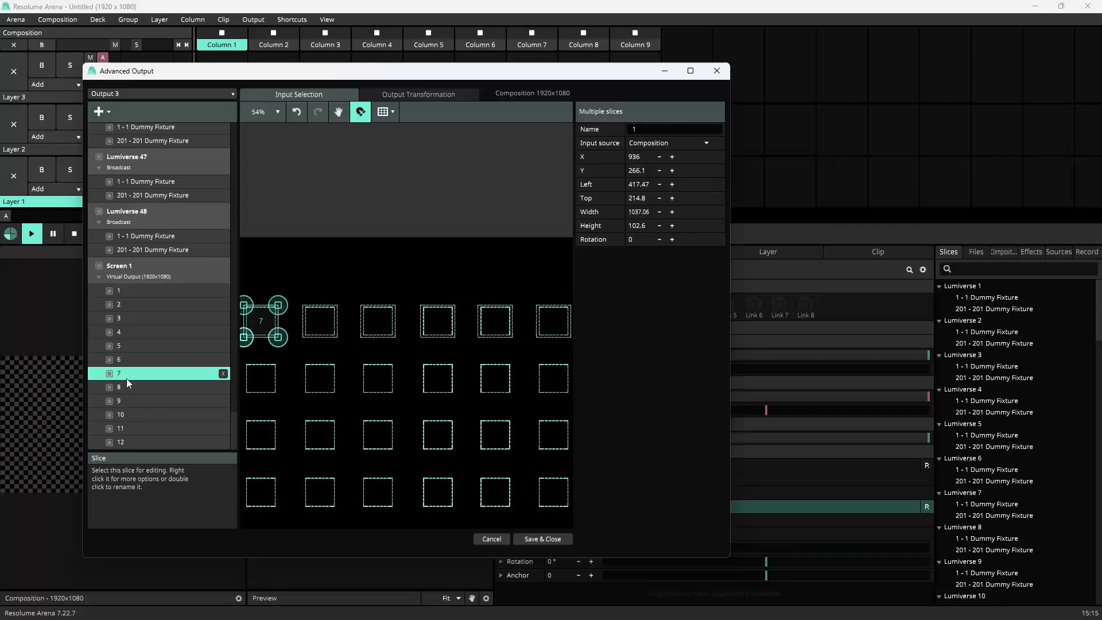
shift+click(128, 441)
drag(261, 322, 262, 383)
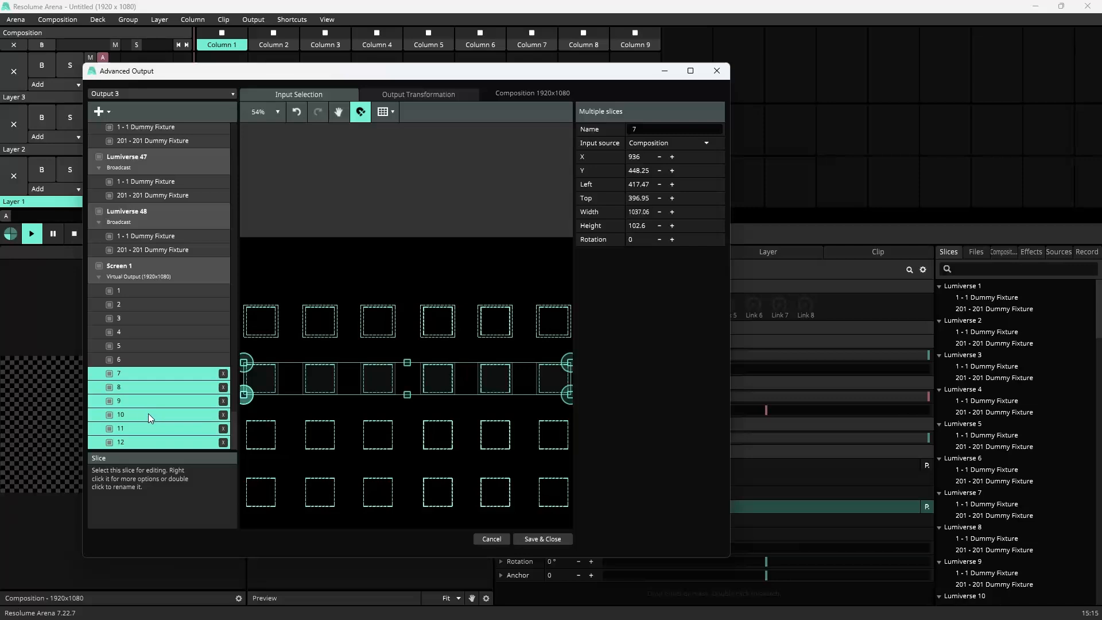
Step: Duplicate slices 7 to 12 and move the copies, slices 13 to 18, down onto the third row of squares
key(ctrl+d)
click(131, 374)
shift+click(131, 441)
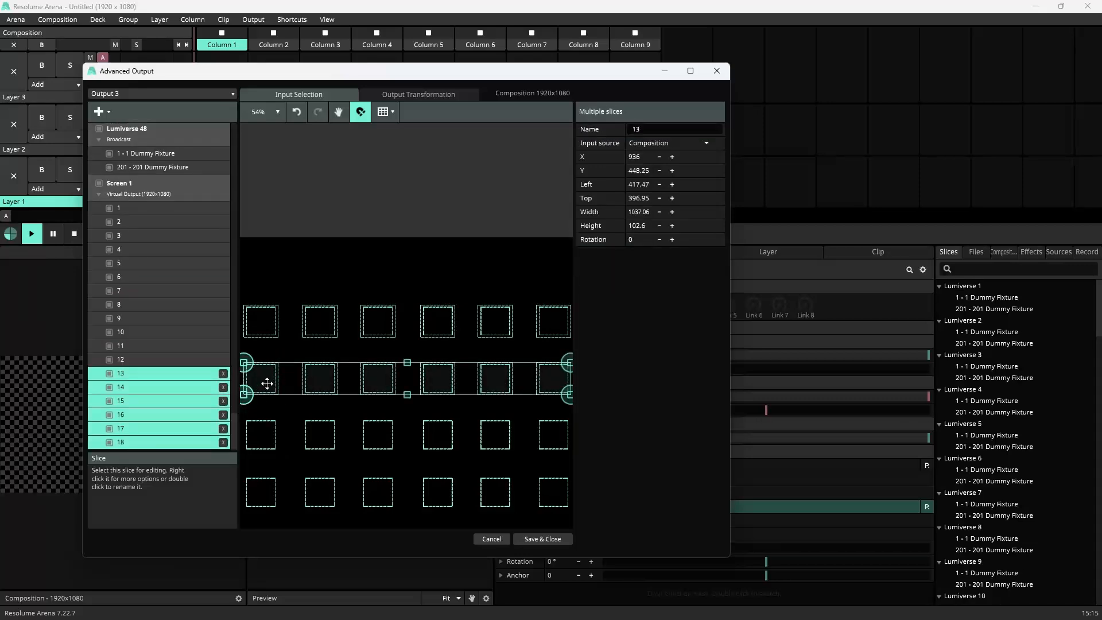
drag(267, 383, 268, 439)
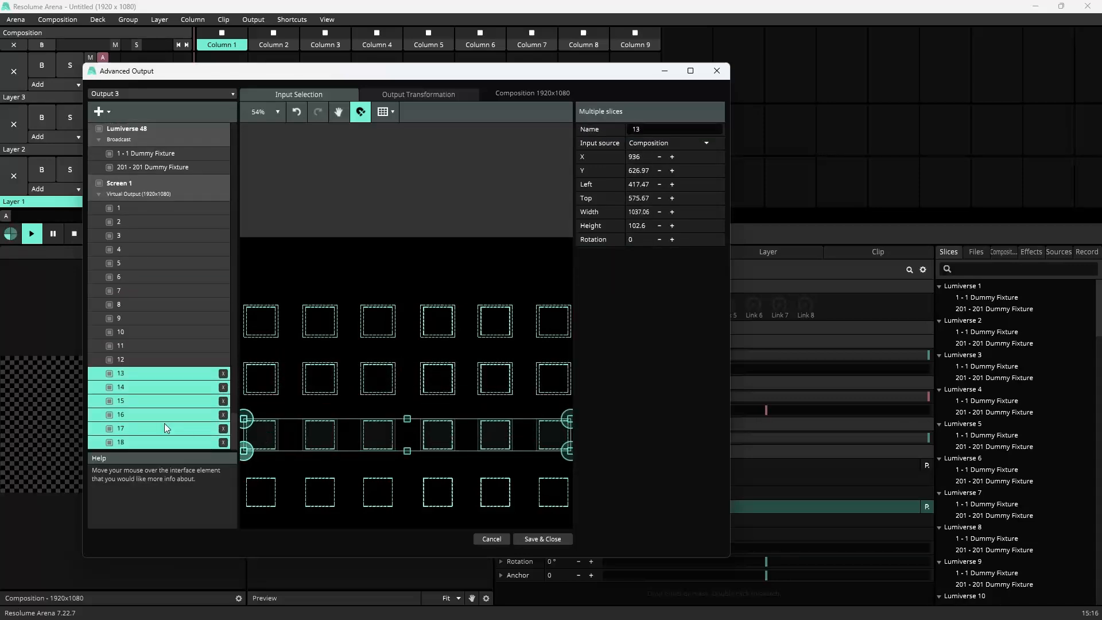
Step: Duplicate slices 13 to 18 and move the copies, slices 19 to 24, down onto the fourth row of squares
key(ctrl+d)
click(135, 373)
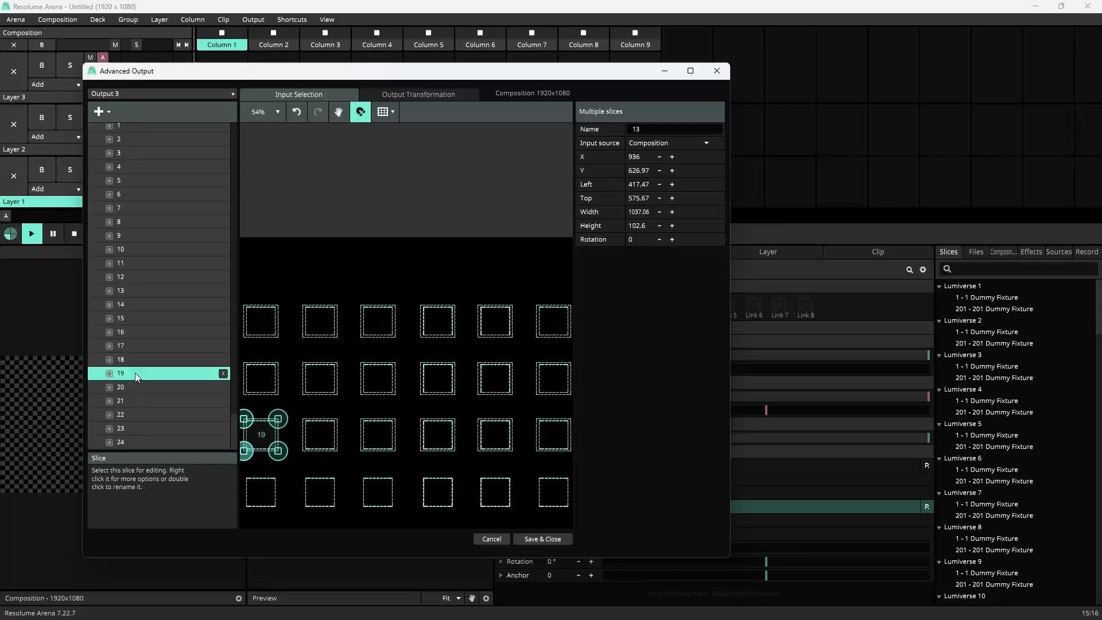
shift+click(139, 437)
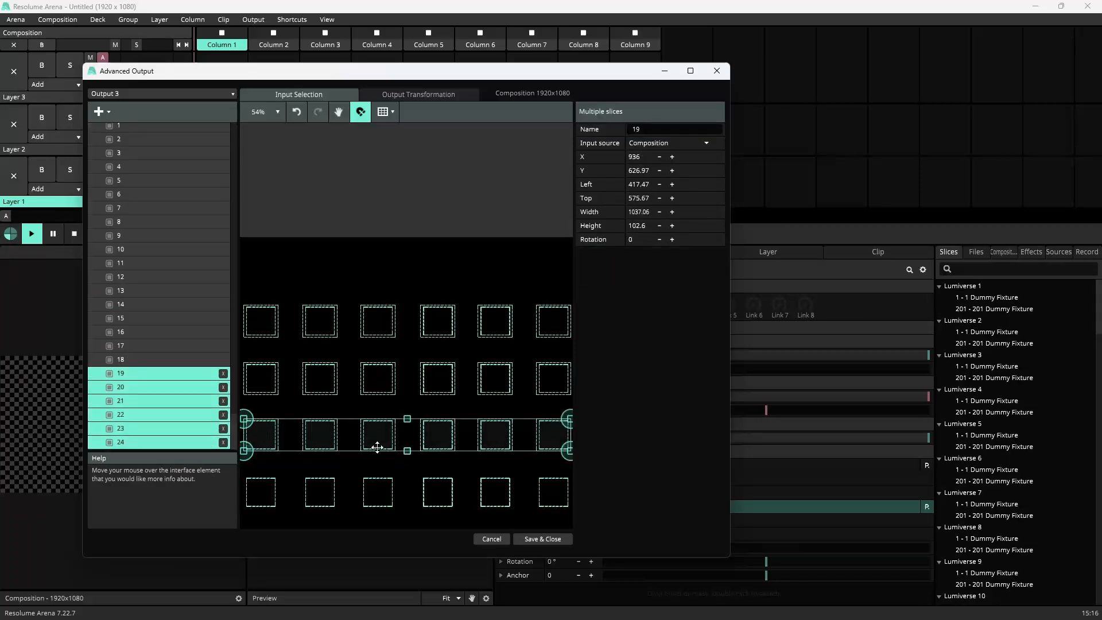
drag(377, 448, 378, 504)
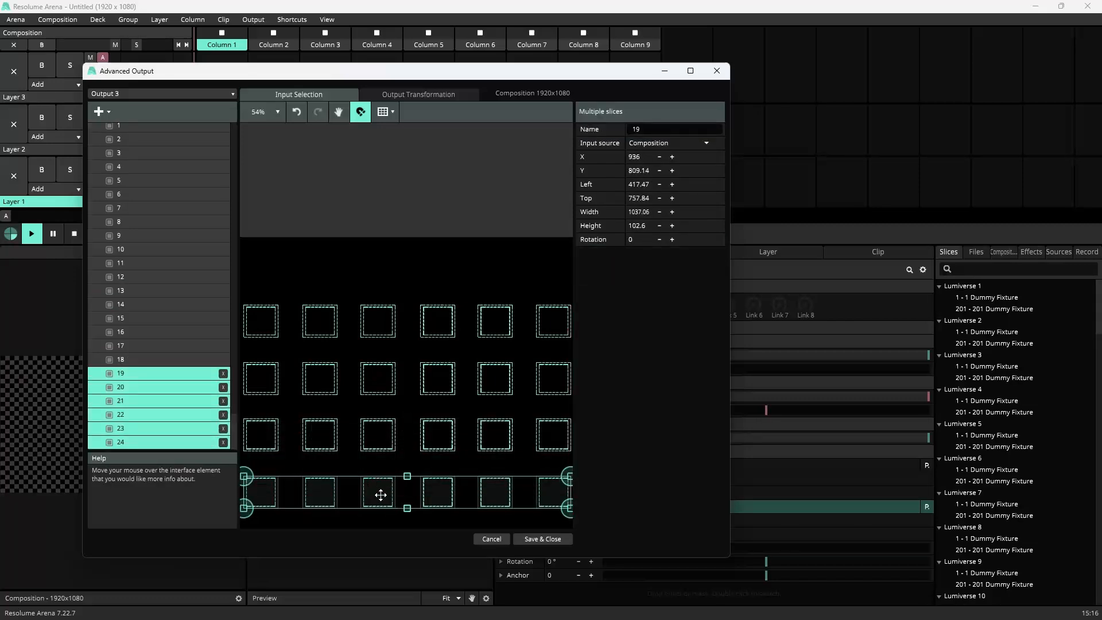
Step: Deselect the slices, collapse Screen 1 and save and close the Advanced Output
click(411, 459)
scroll(178, 374, up, 5)
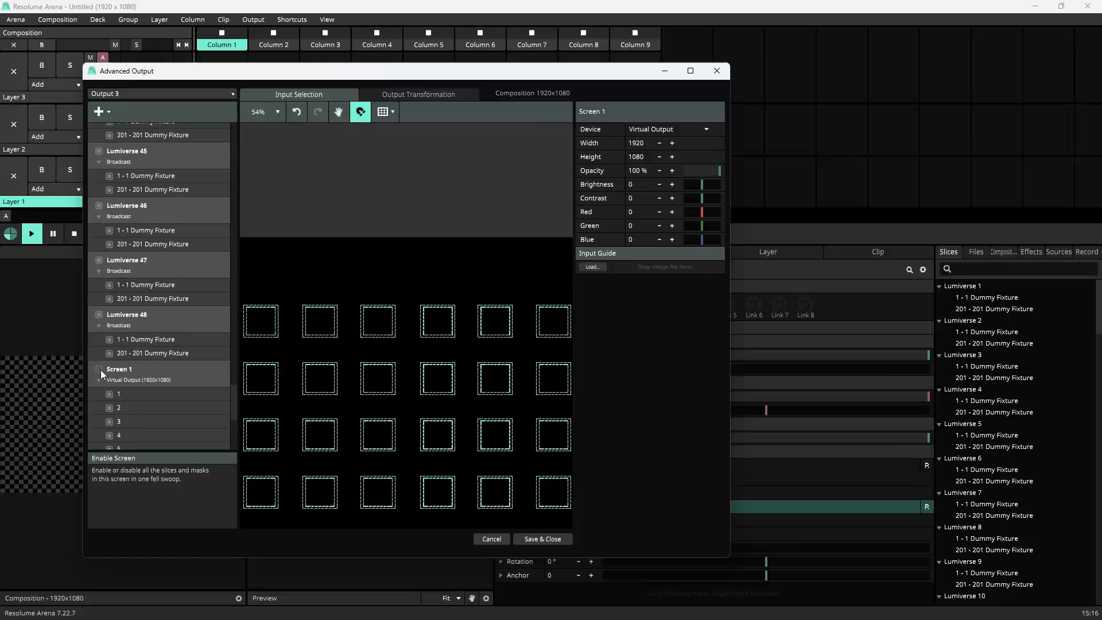
click(98, 381)
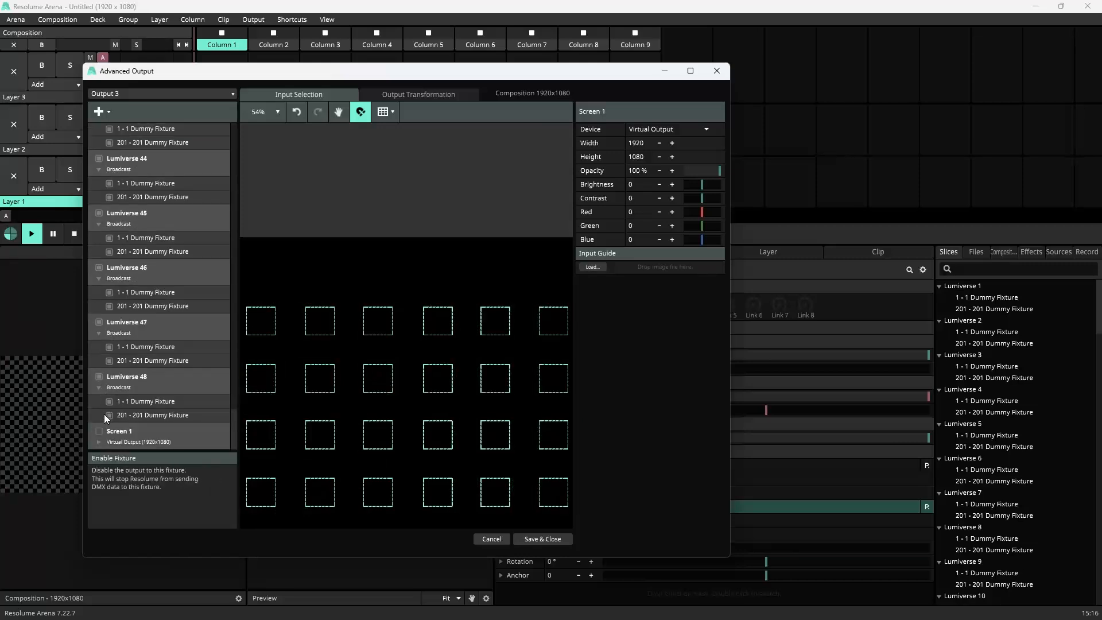
click(539, 539)
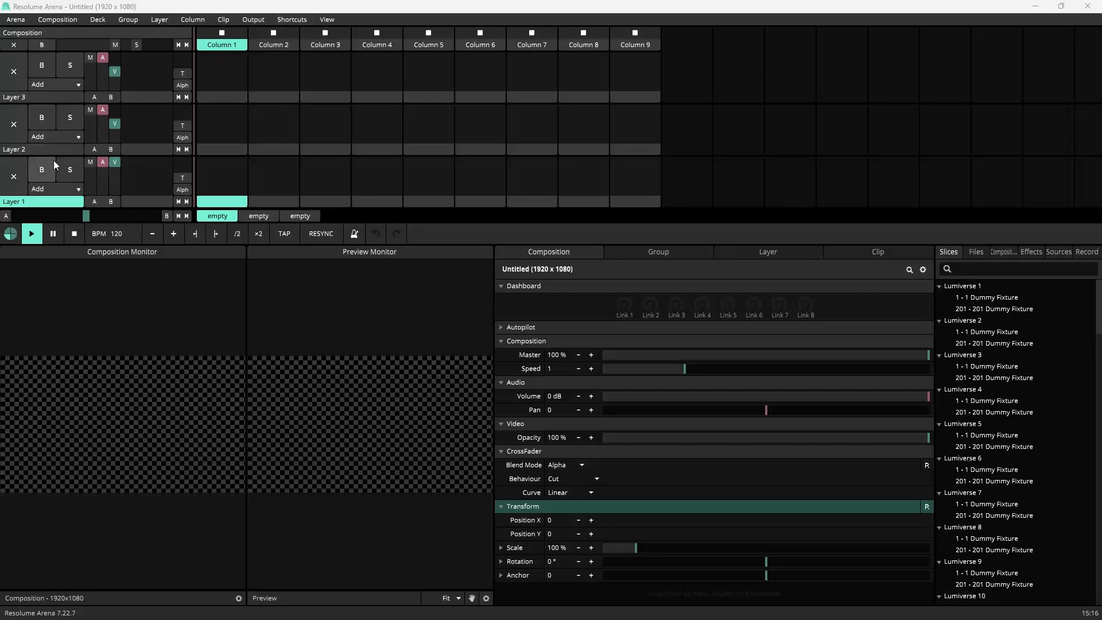
Step: Rename the bottom layer as SQ#
right_click(29, 96)
click(20, 99)
click(22, 199)
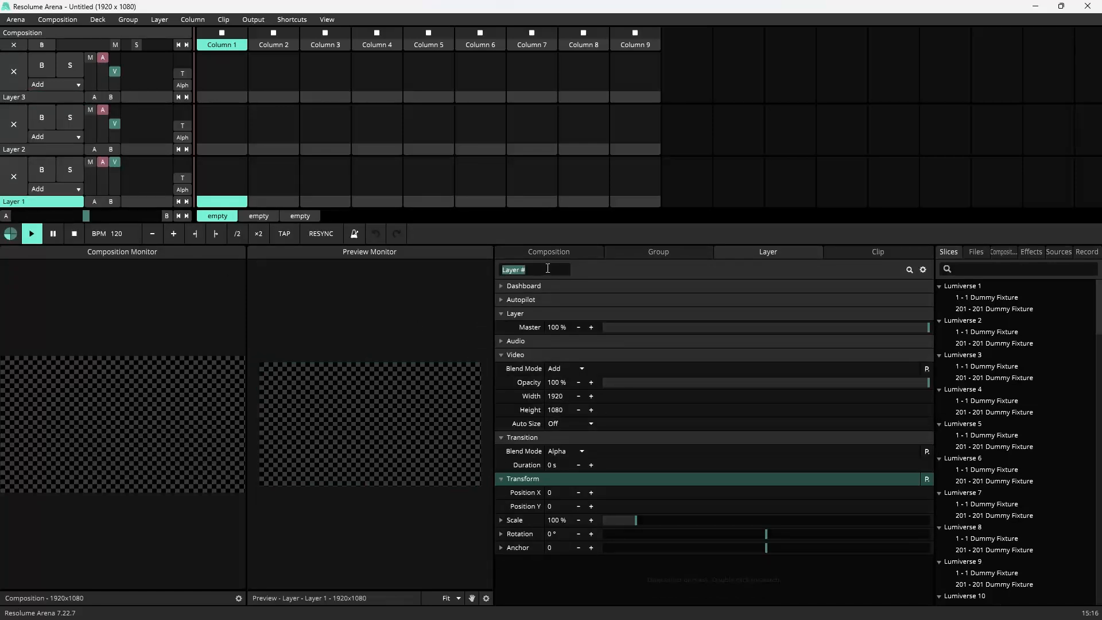
text(SQ#)
key(Return)
Step: Rename the middle layer as SQ# and the top layer as SQ3
click(30, 150)
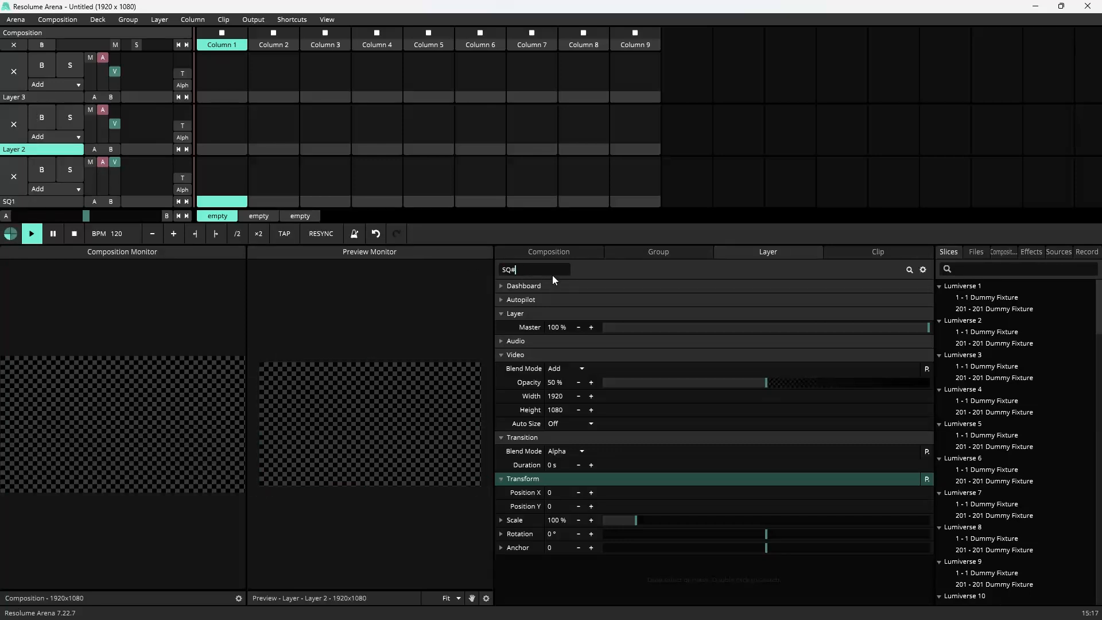
key(Return)
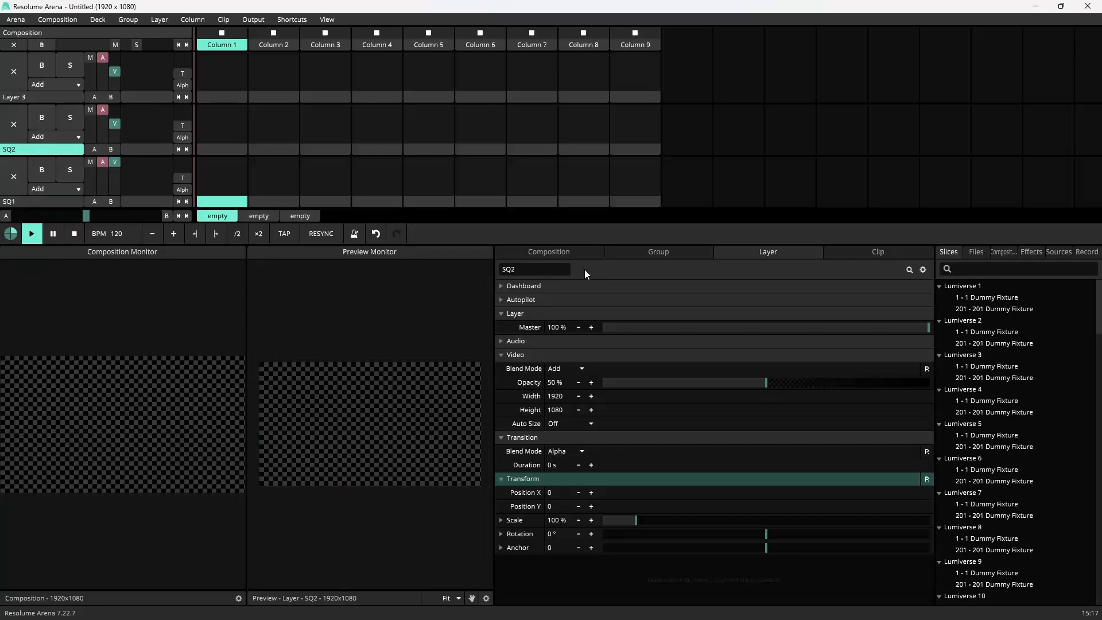
click(26, 97)
click(534, 269)
text(SQ3)
key(Return)
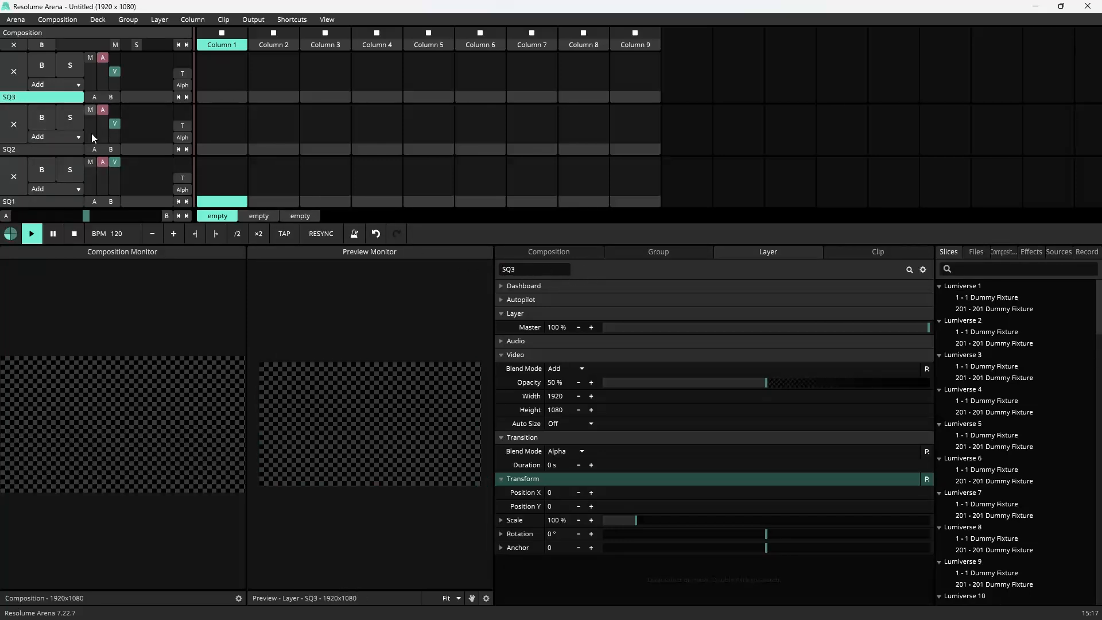
Step: Create a new layer group and move all three SQ layers into it
right_click(34, 100)
mouse_move(86, 256)
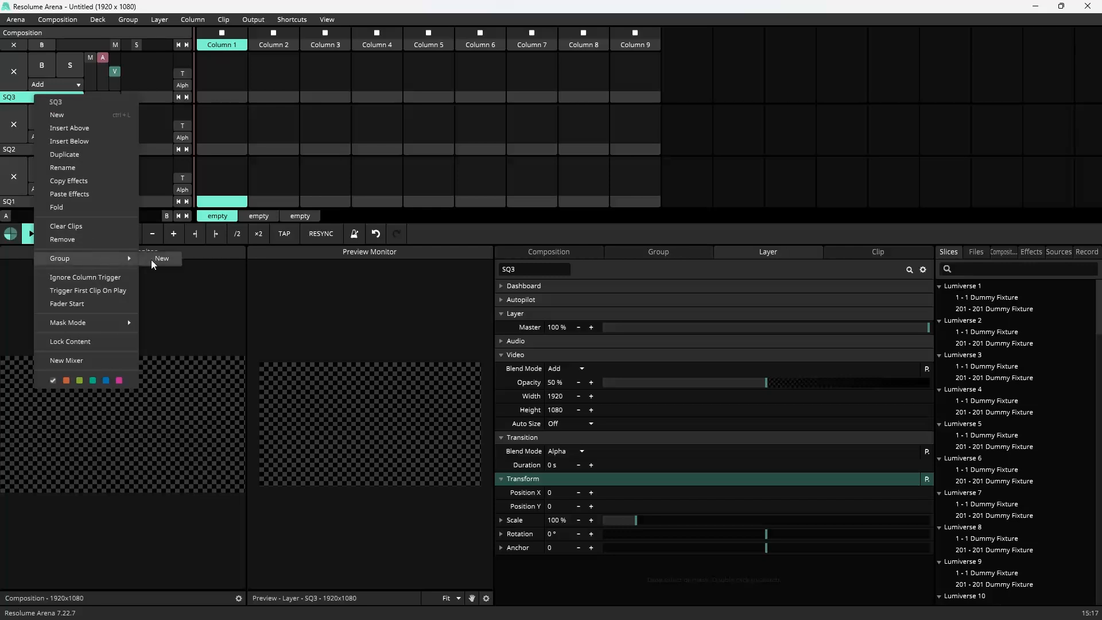
click(152, 259)
drag(29, 174, 43, 86)
drag(42, 227, 49, 86)
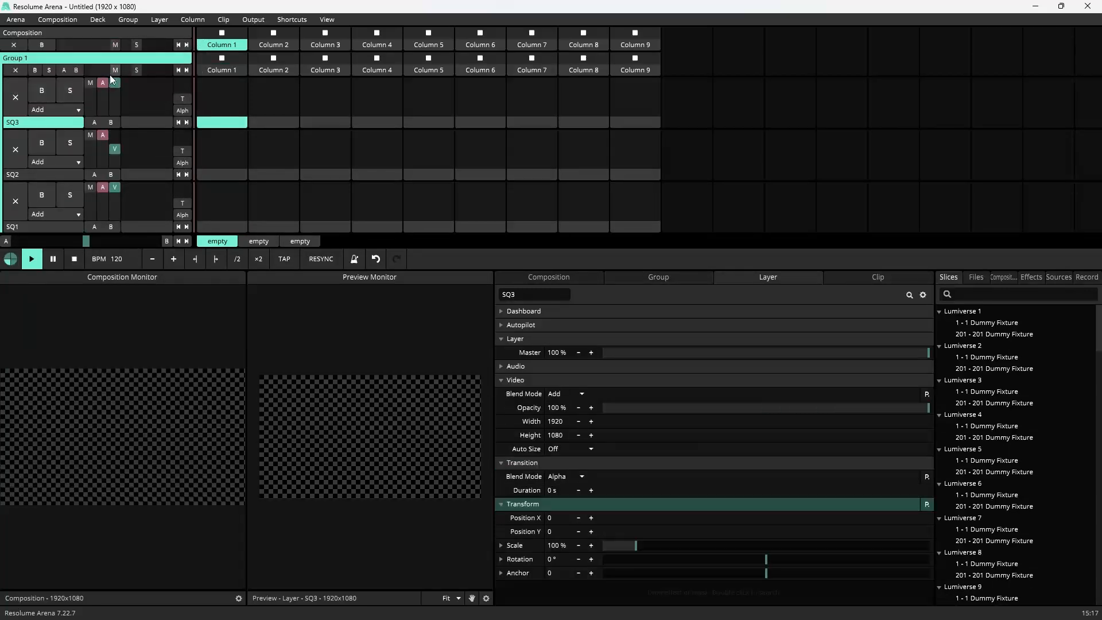
click(186, 57)
click(187, 57)
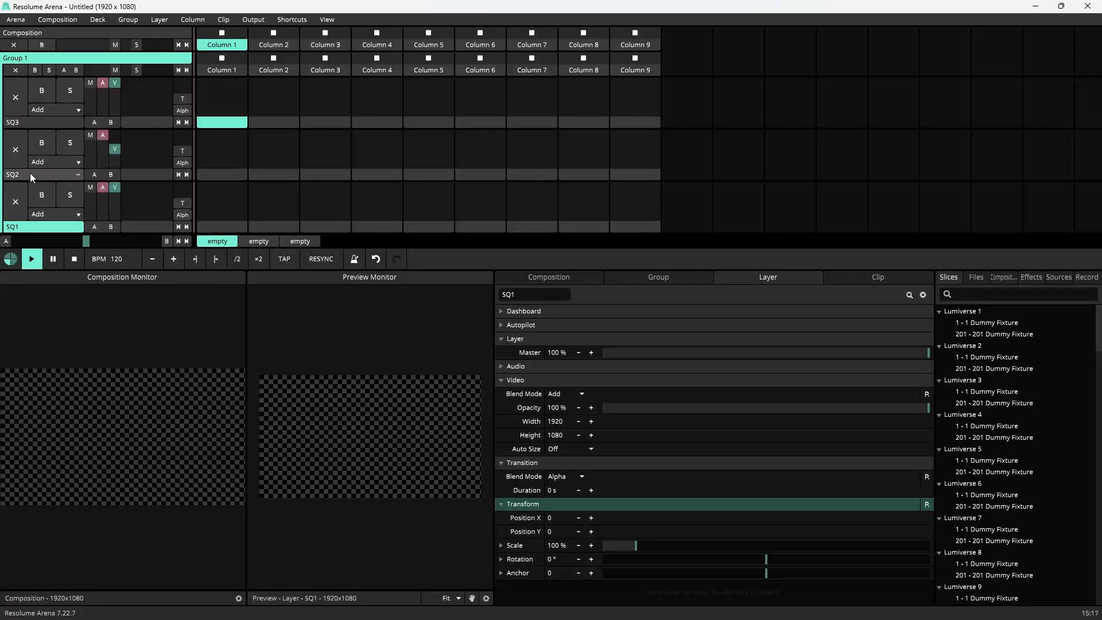
right_click(31, 125)
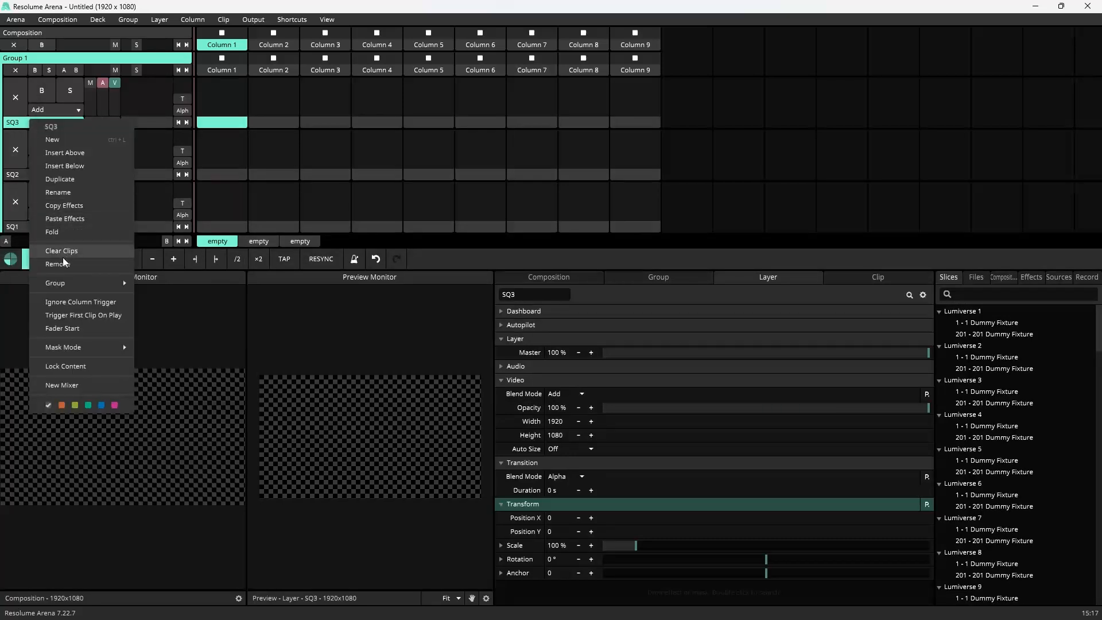
click(68, 192)
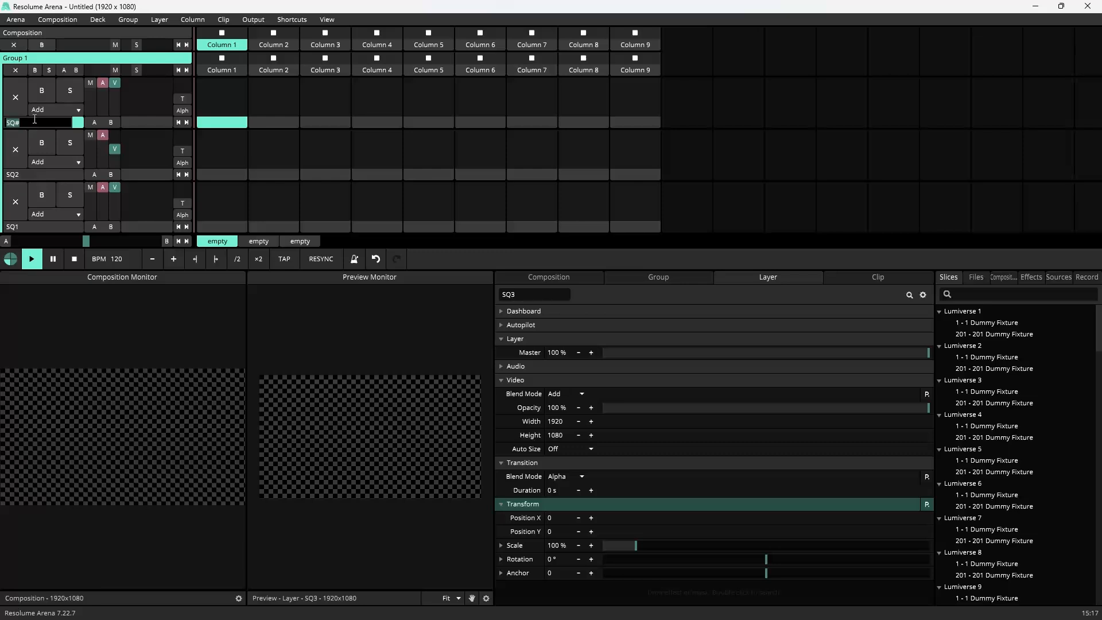
key(Return)
Step: Duplicate the top layer repeatedly to build a stack of layers up to SQ18
right_click(28, 122)
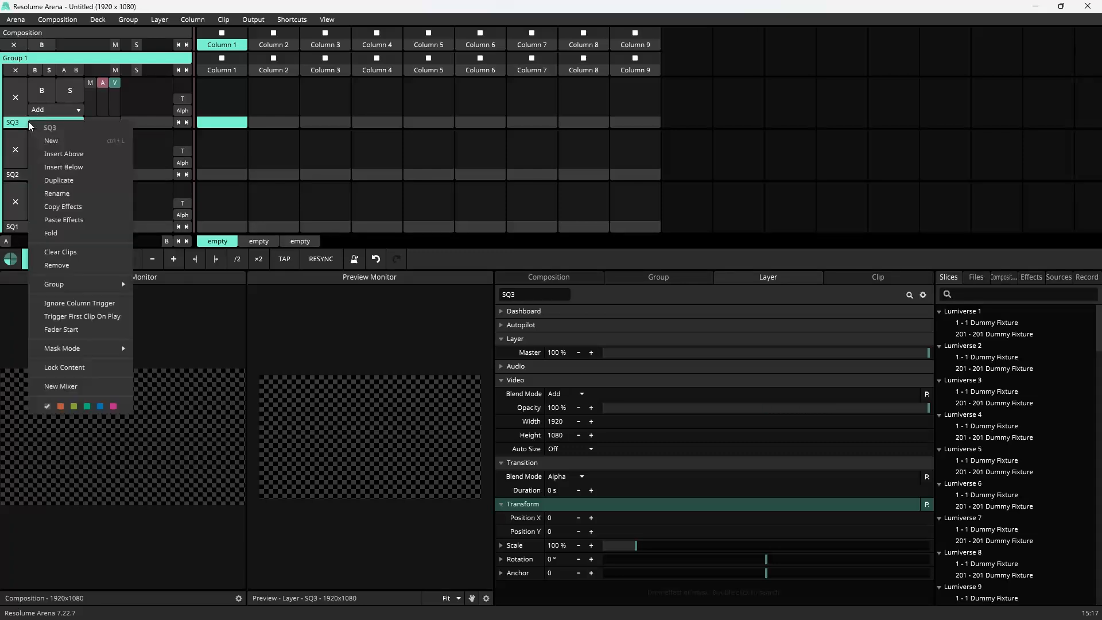
click(73, 181)
right_click(30, 123)
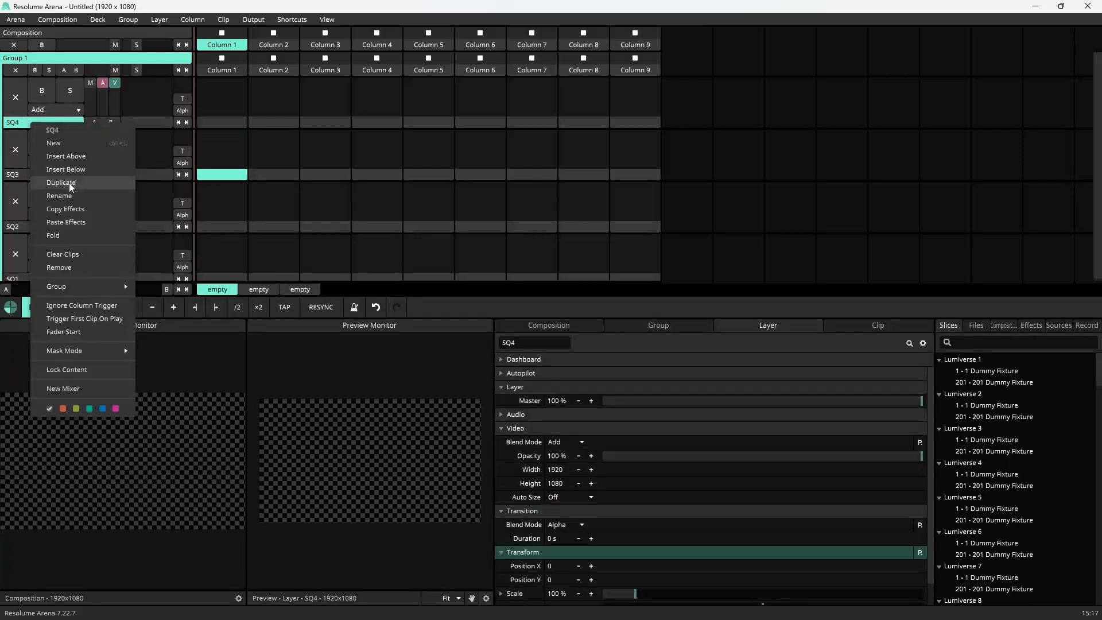
click(64, 181)
right_click(30, 128)
click(65, 180)
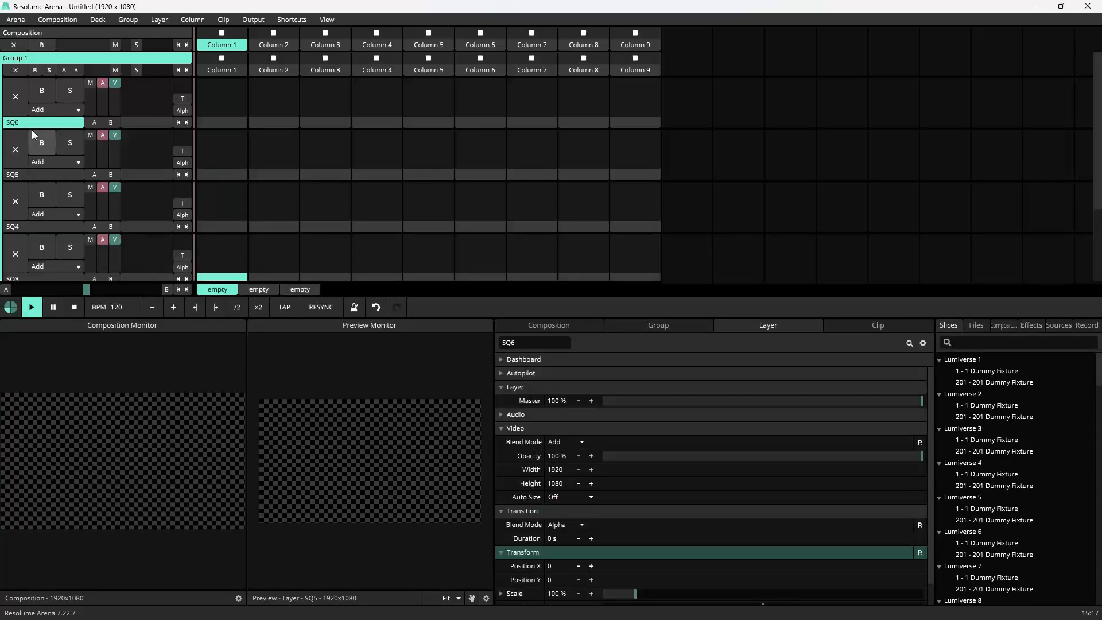
right_click(32, 129)
click(58, 180)
right_click(32, 125)
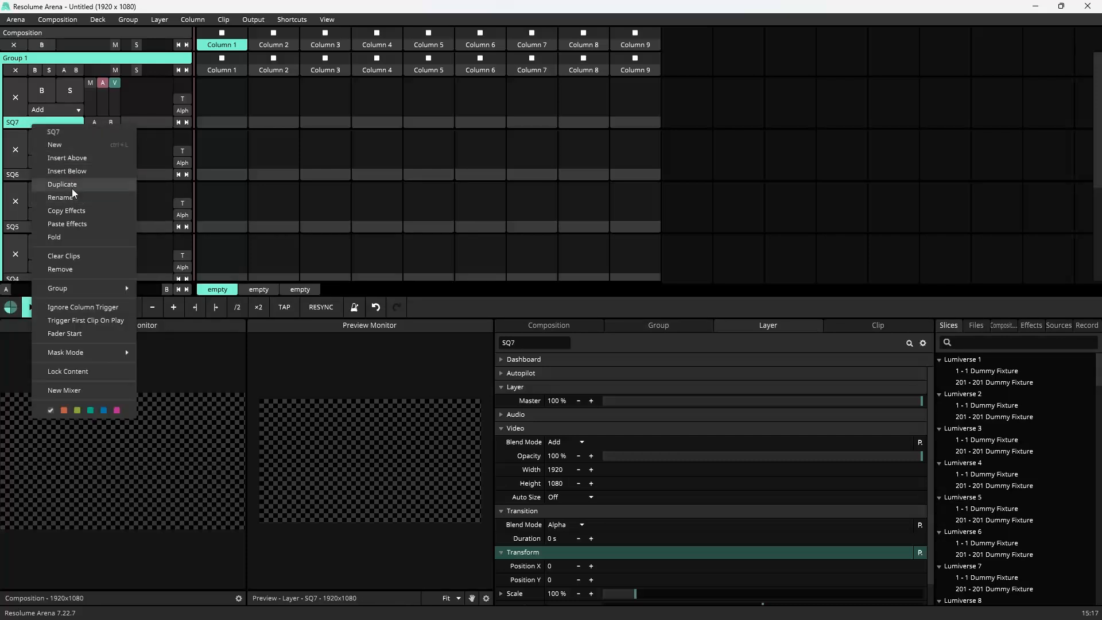
click(68, 182)
right_click(37, 123)
click(74, 181)
right_click(30, 125)
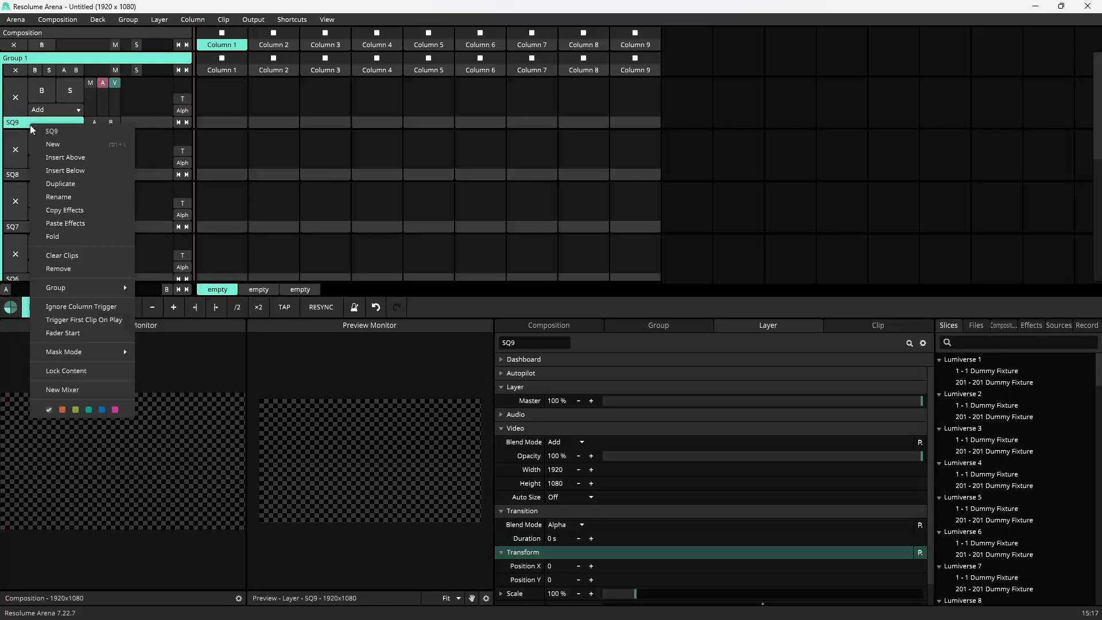
click(68, 184)
right_click(31, 125)
click(60, 177)
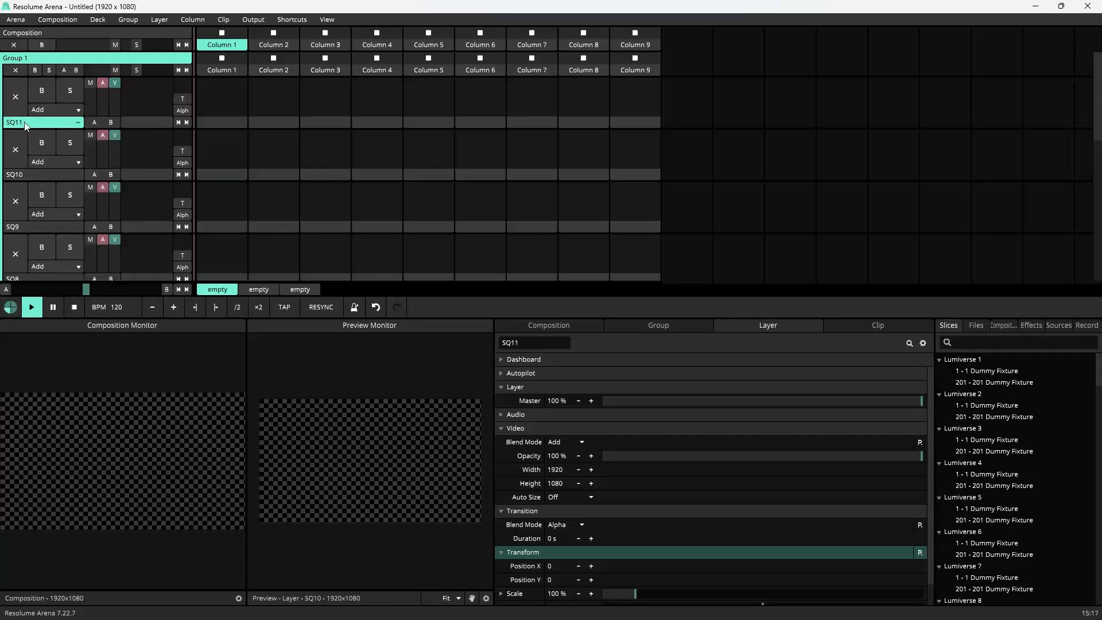
right_click(28, 126)
click(69, 177)
right_click(24, 125)
click(56, 181)
right_click(34, 128)
click(63, 185)
right_click(22, 126)
click(59, 186)
right_click(34, 125)
click(66, 186)
right_click(33, 132)
click(61, 177)
right_click(39, 125)
click(69, 174)
Step: Insert a new layer below SQ18 and rename it SQ17
right_click(32, 129)
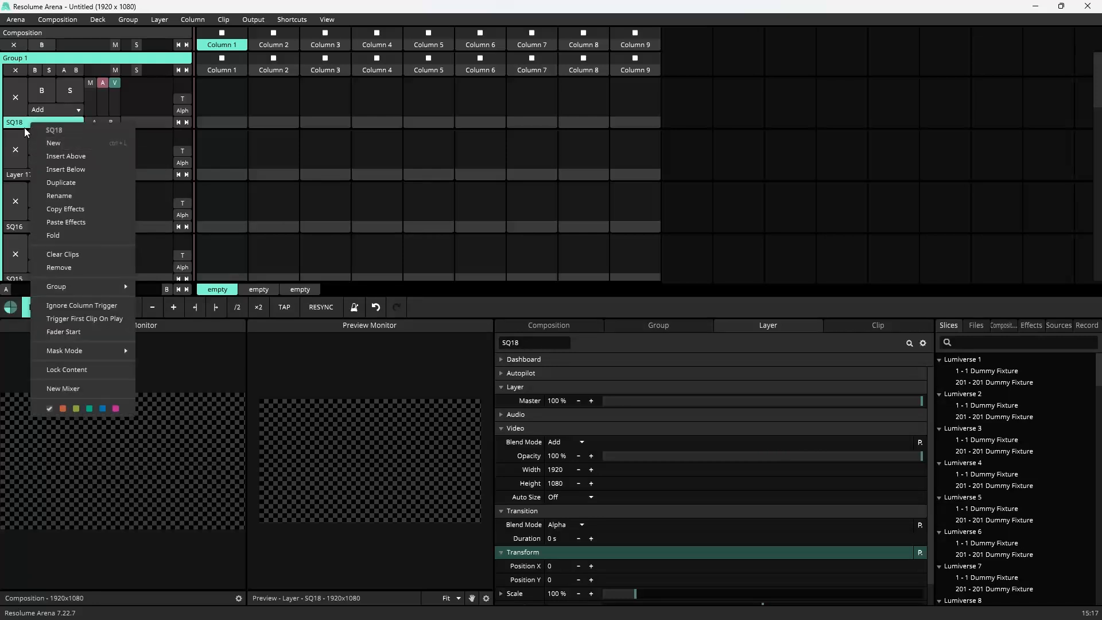
click(23, 171)
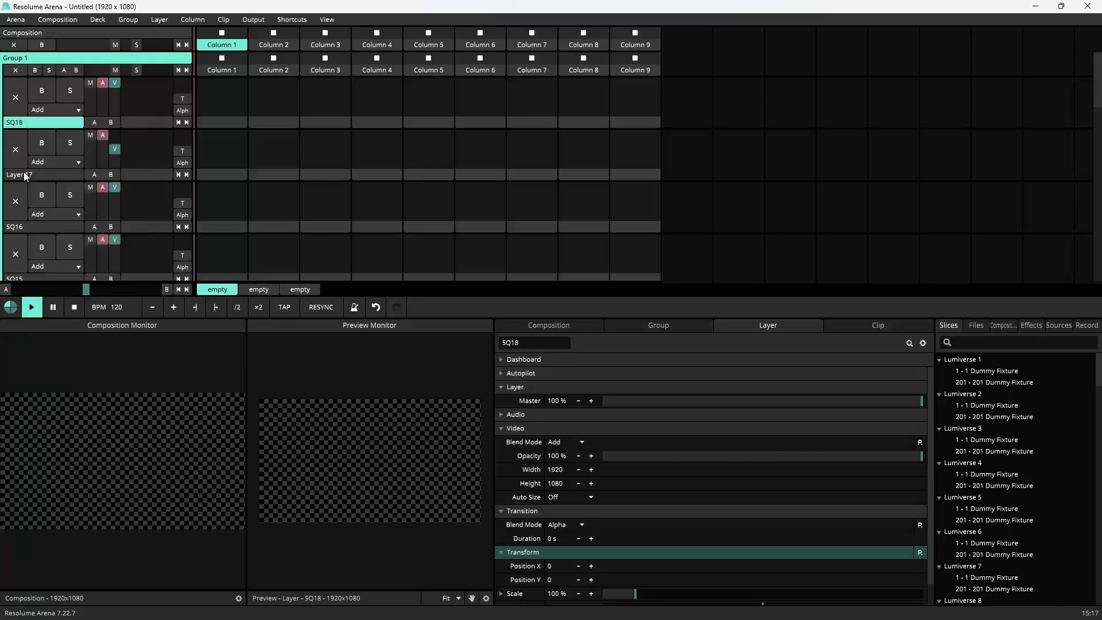
double_click(549, 342)
text(SQ17)
key(Return)
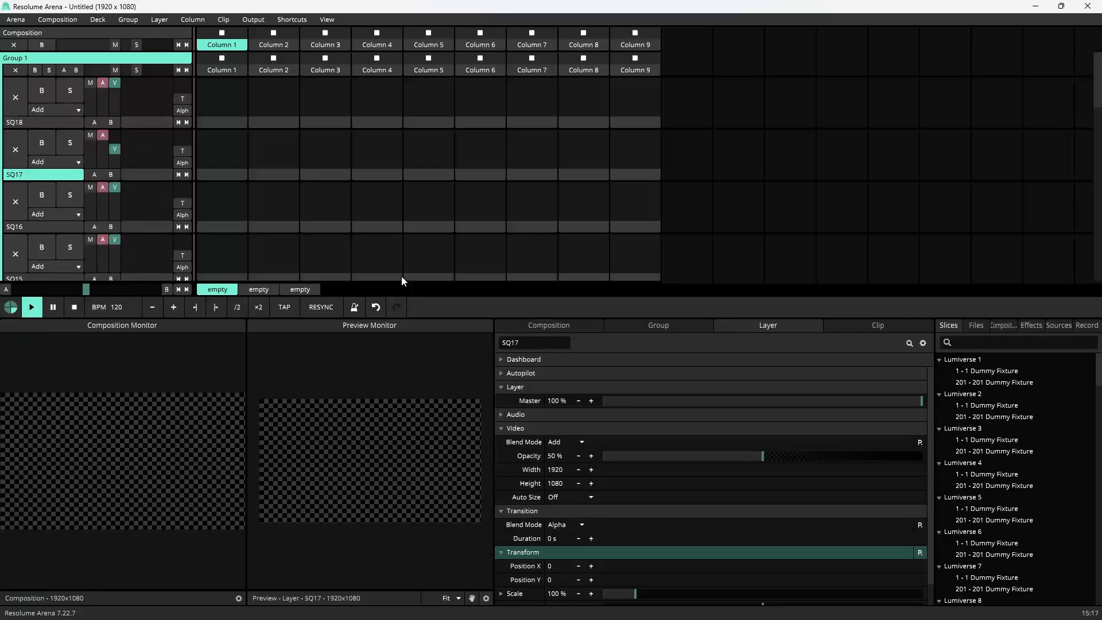
Step: Duplicate the top layer repeatedly to extend the stack up to SQ24
right_click(33, 126)
click(64, 182)
right_click(33, 123)
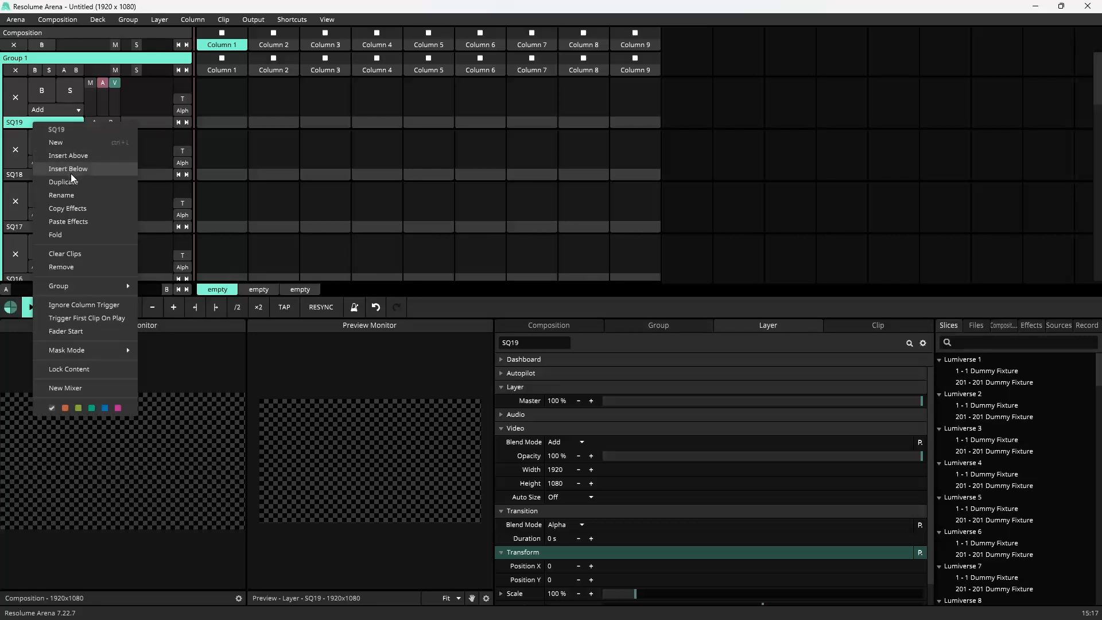
click(66, 181)
right_click(28, 124)
click(64, 183)
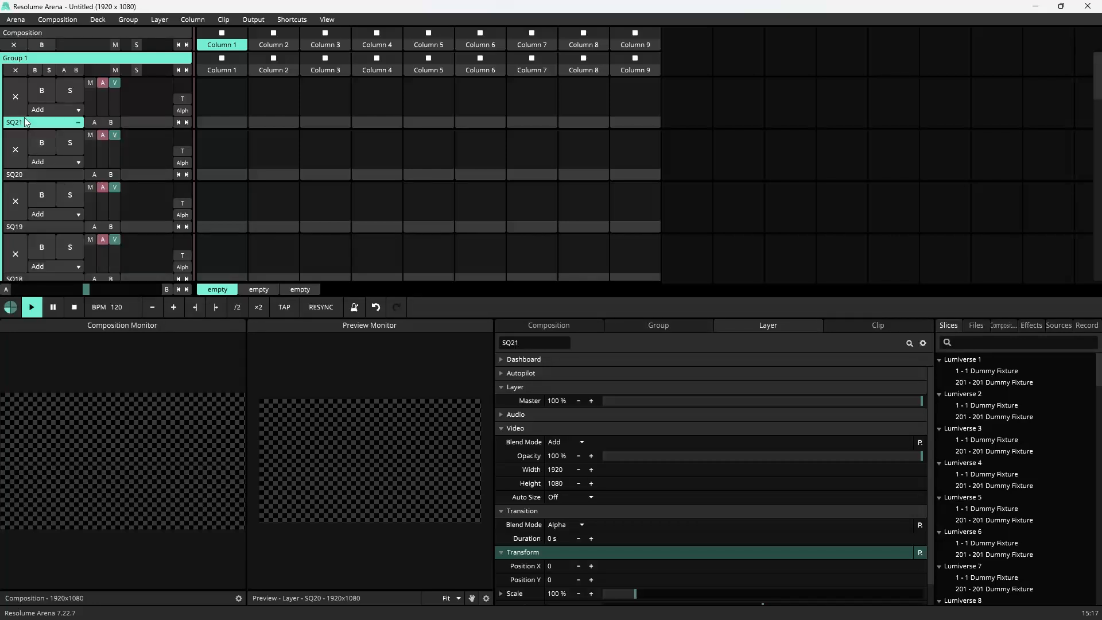
right_click(26, 122)
click(62, 180)
right_click(30, 126)
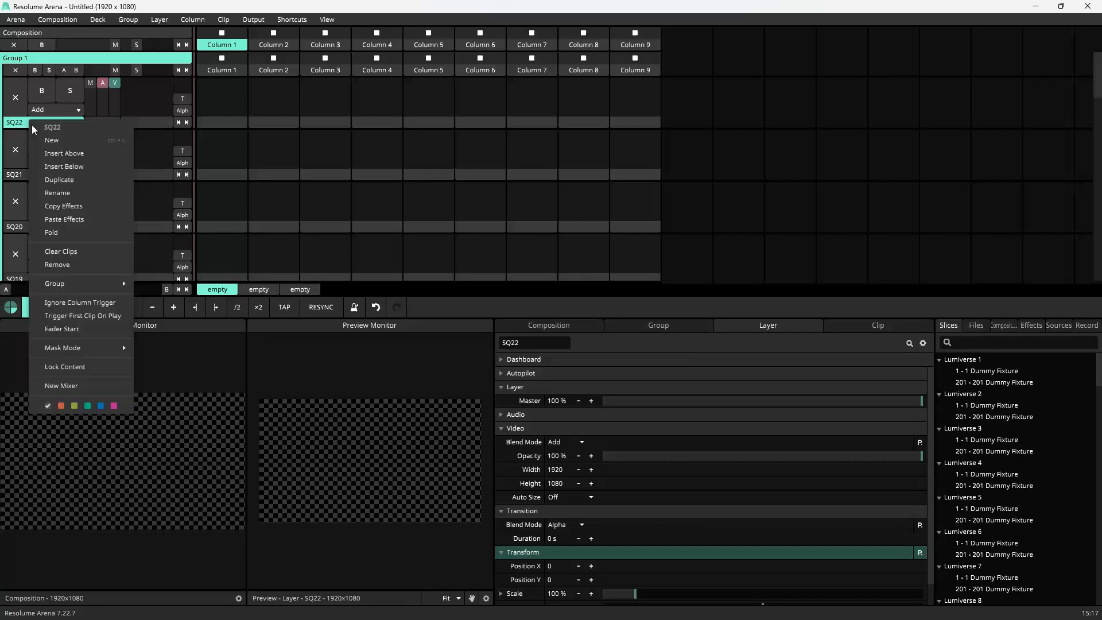
click(63, 181)
right_click(34, 123)
click(67, 178)
Step: Add a new layer above the layer group
scroll(241, 193, down, 3)
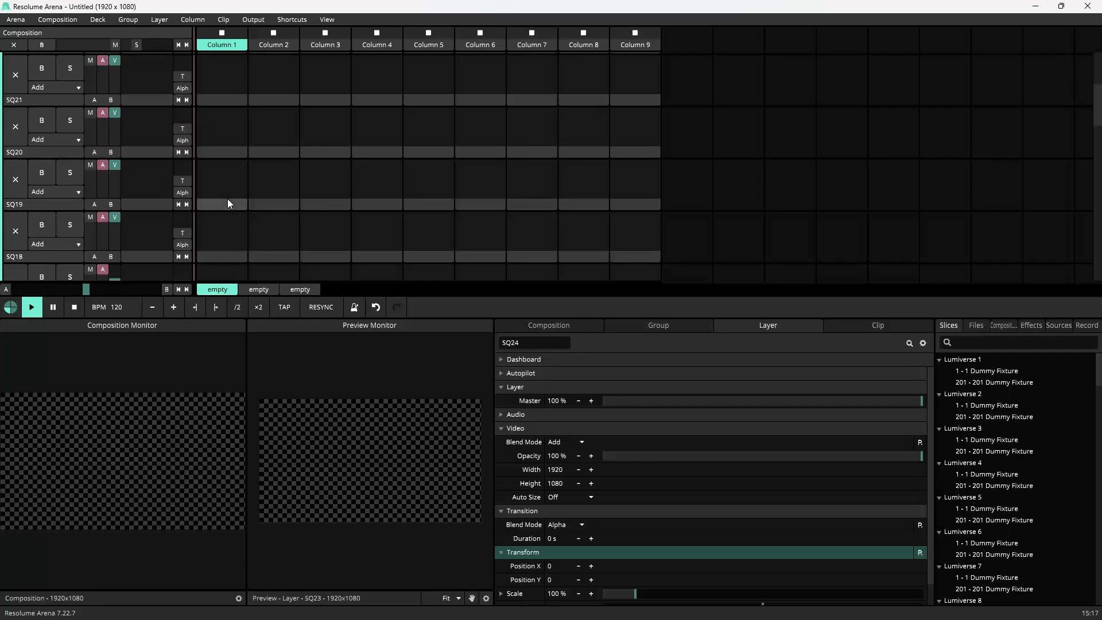
scroll(241, 207, up, 3)
click(255, 211)
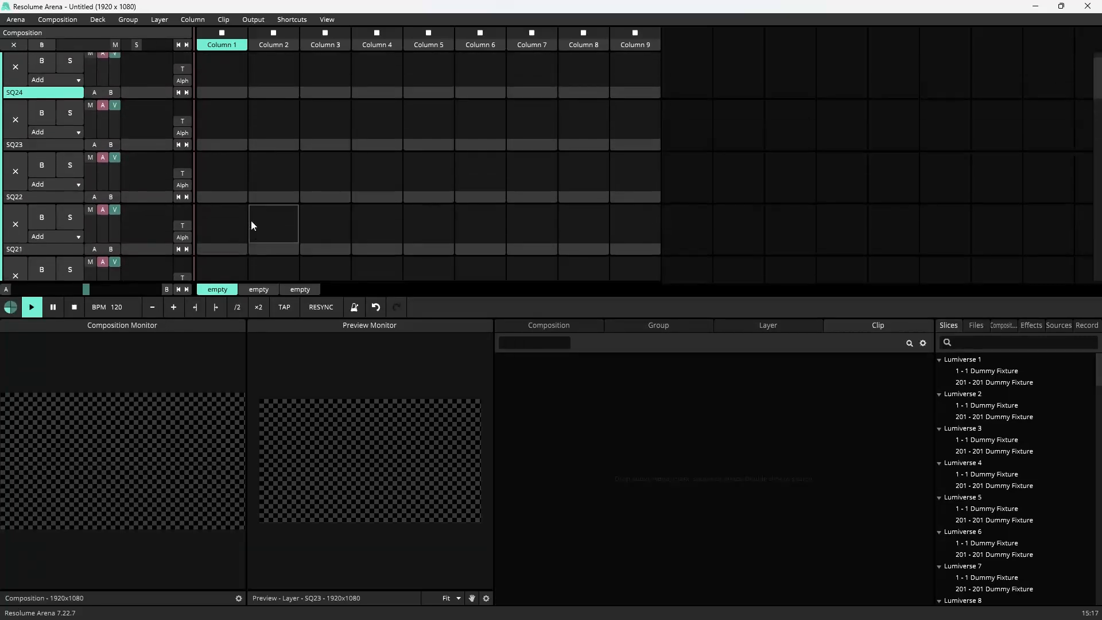
scroll(251, 222, up, 1)
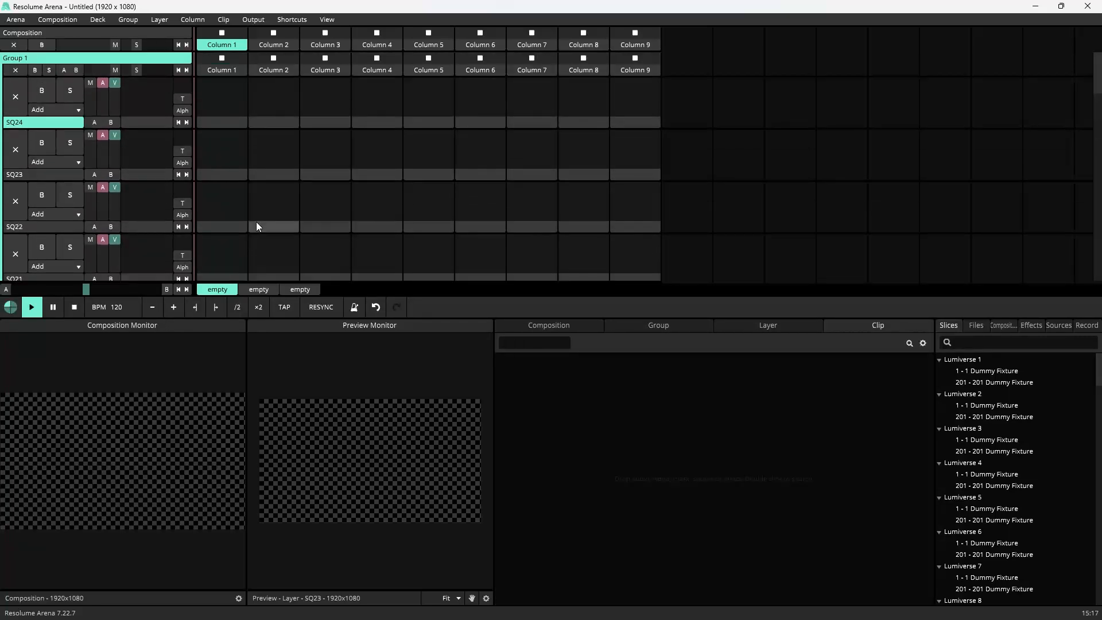
right_click(28, 57)
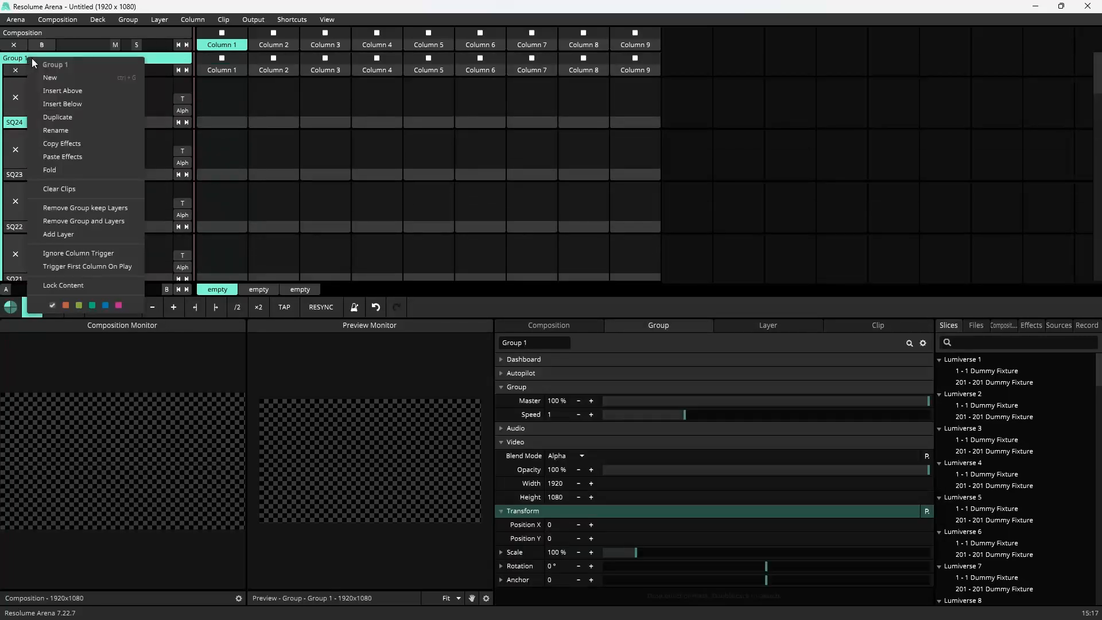
click(74, 26)
click(160, 20)
click(170, 44)
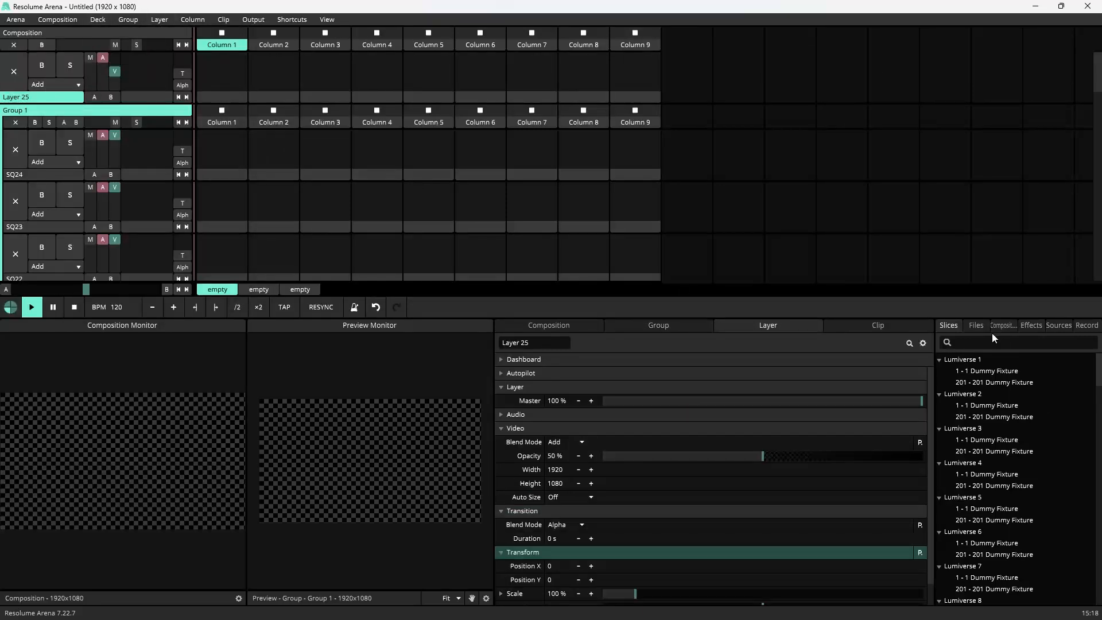
Step: Search the sources for solid and place a Solid Color clip in the new layer's first column
click(1031, 325)
click(1062, 325)
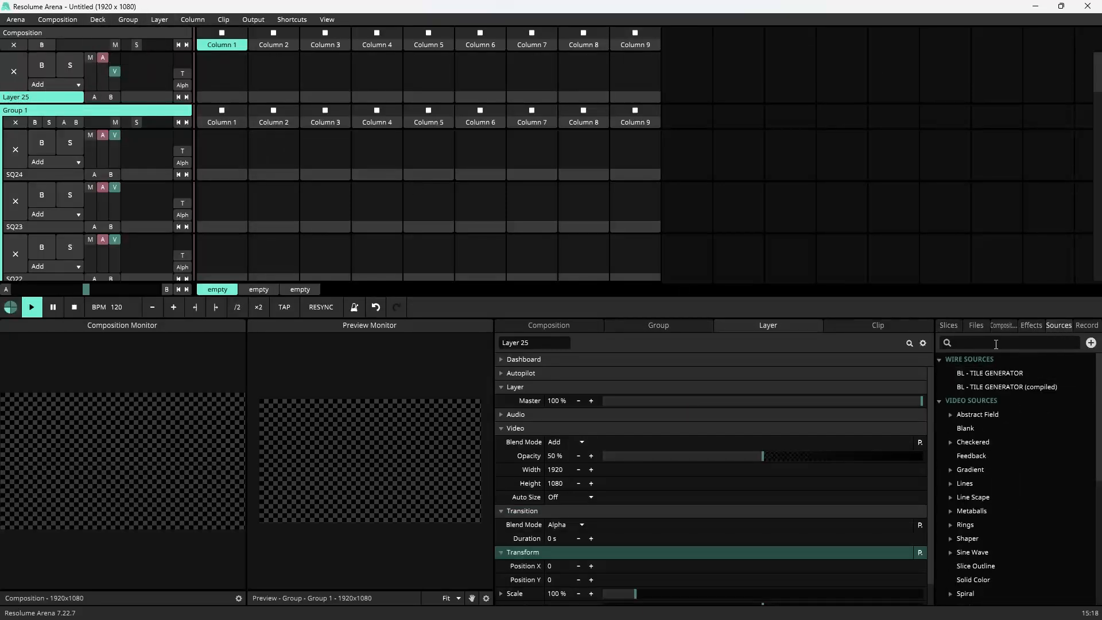
text(solid)
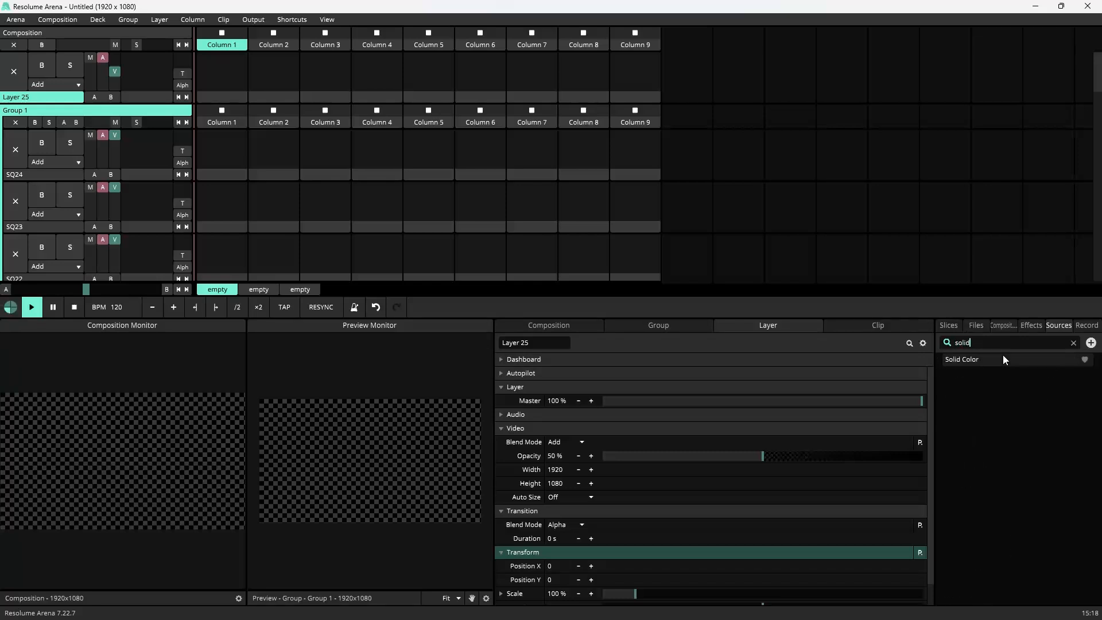
drag(1007, 356, 244, 79)
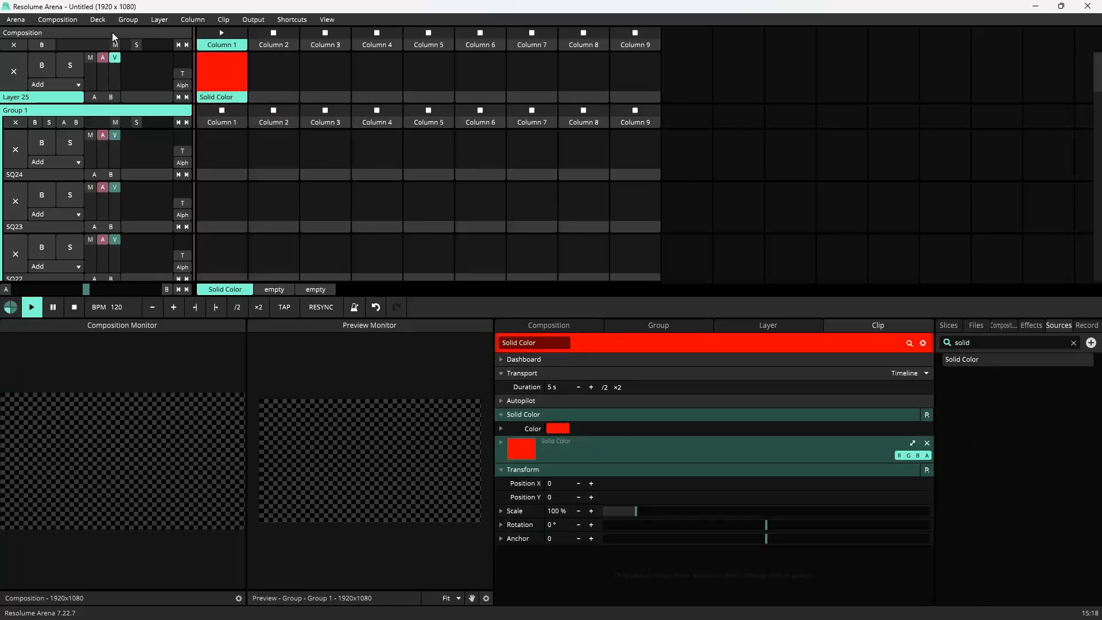
Step: Rename the new layer as VIDEO and give it a pink colour tag
click(23, 97)
click(550, 344)
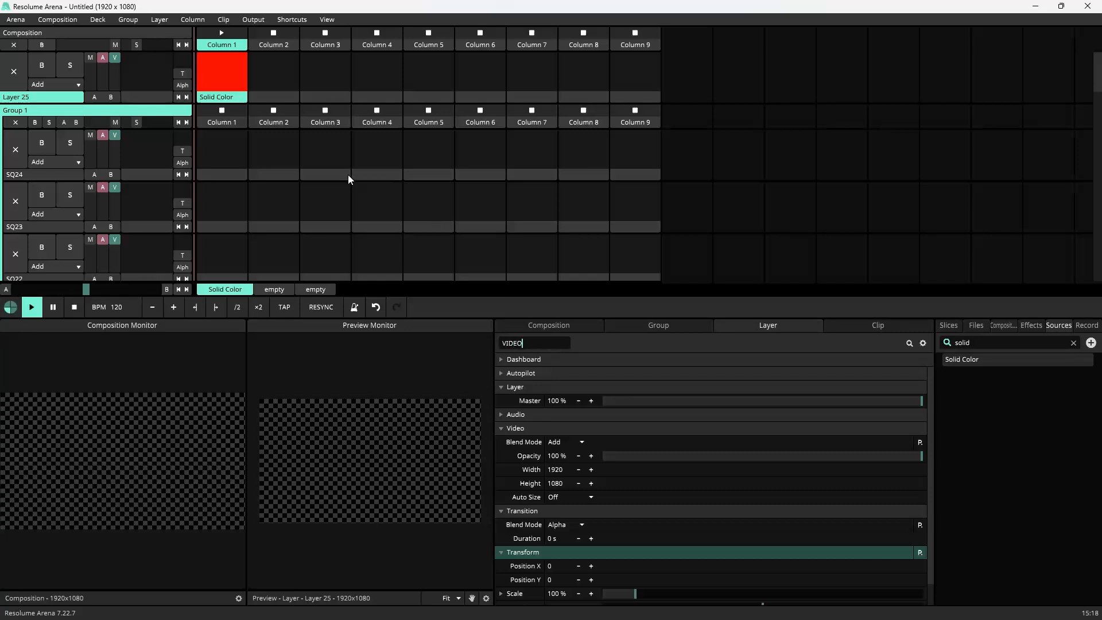
click(216, 102)
right_click(28, 97)
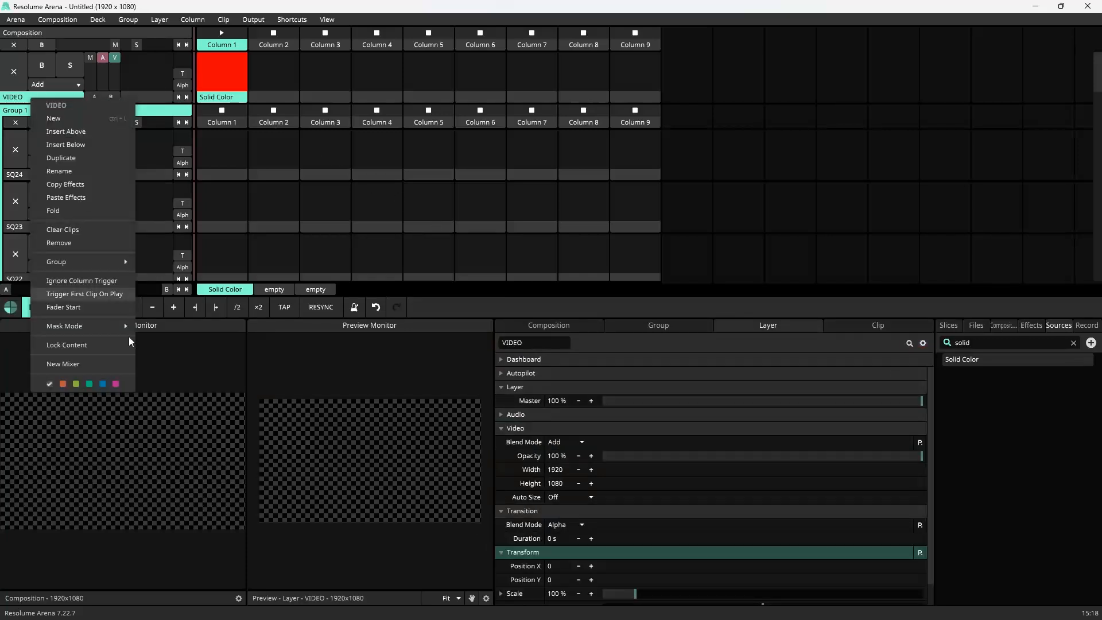
click(116, 384)
click(227, 102)
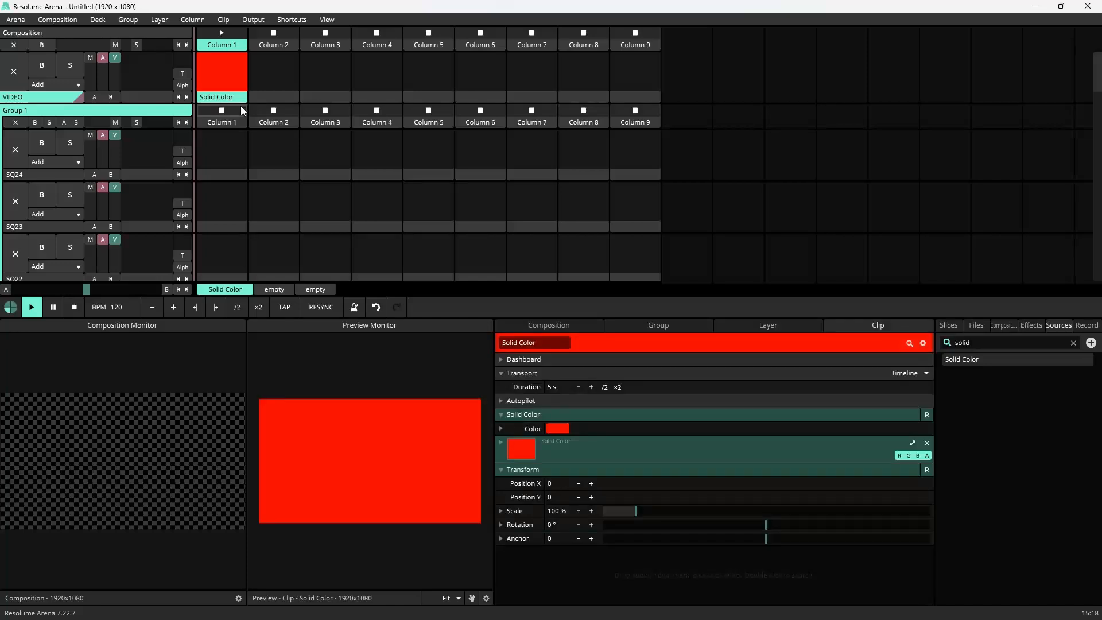
Step: Rename the layer group as STRIPS
click(55, 113)
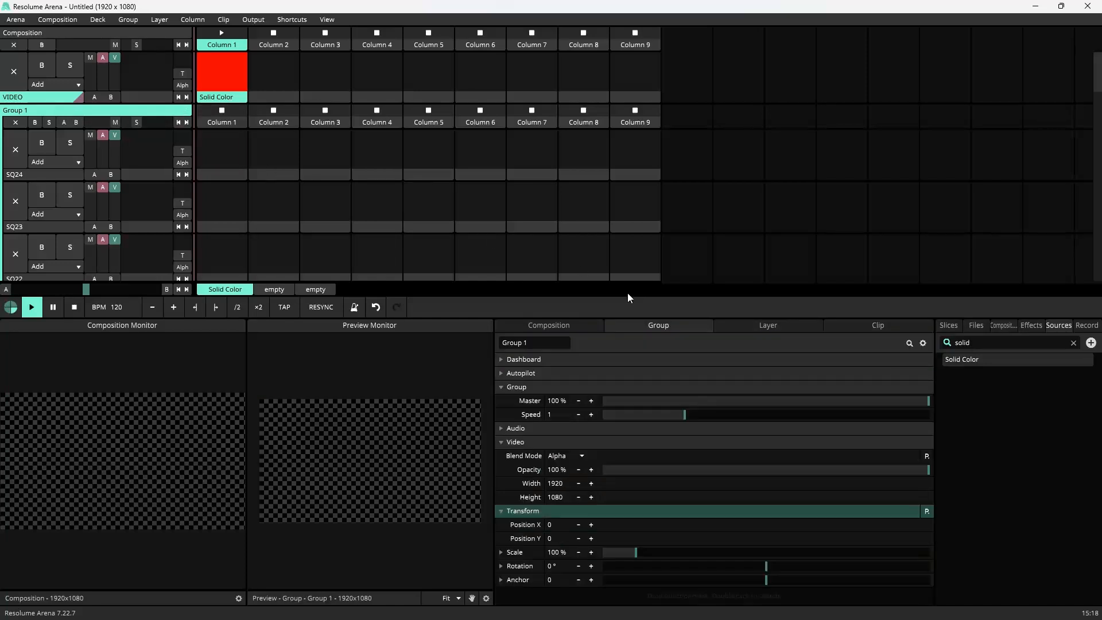
double_click(552, 342)
text(STRIPS)
key(Return)
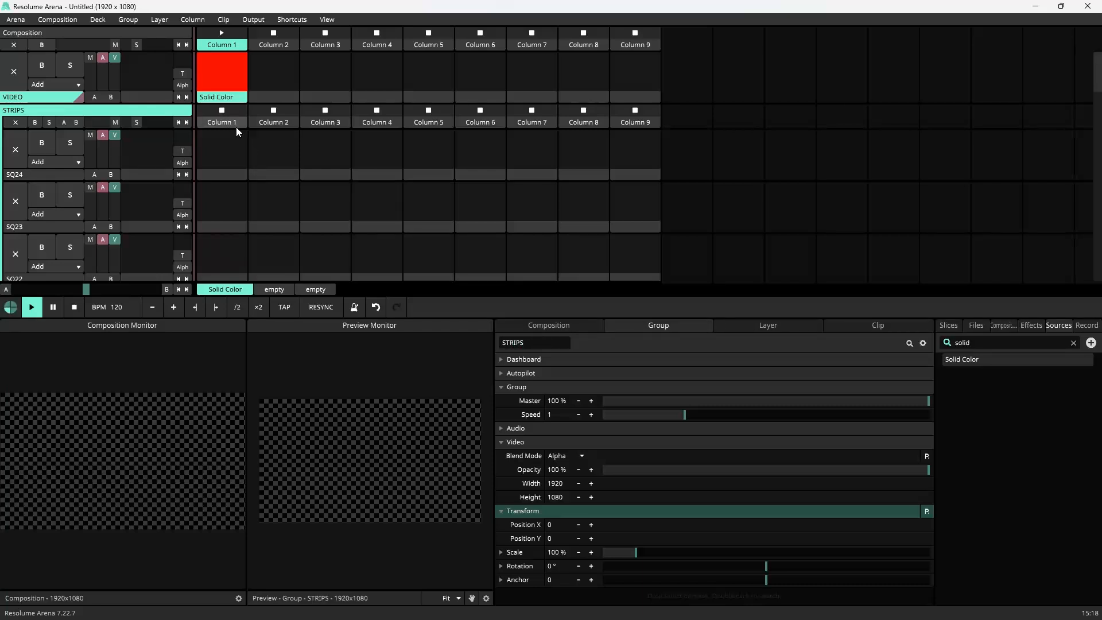
Step: Trigger the Solid Color clip on the VIDEO layer and bypass the layer from the composition output
click(241, 99)
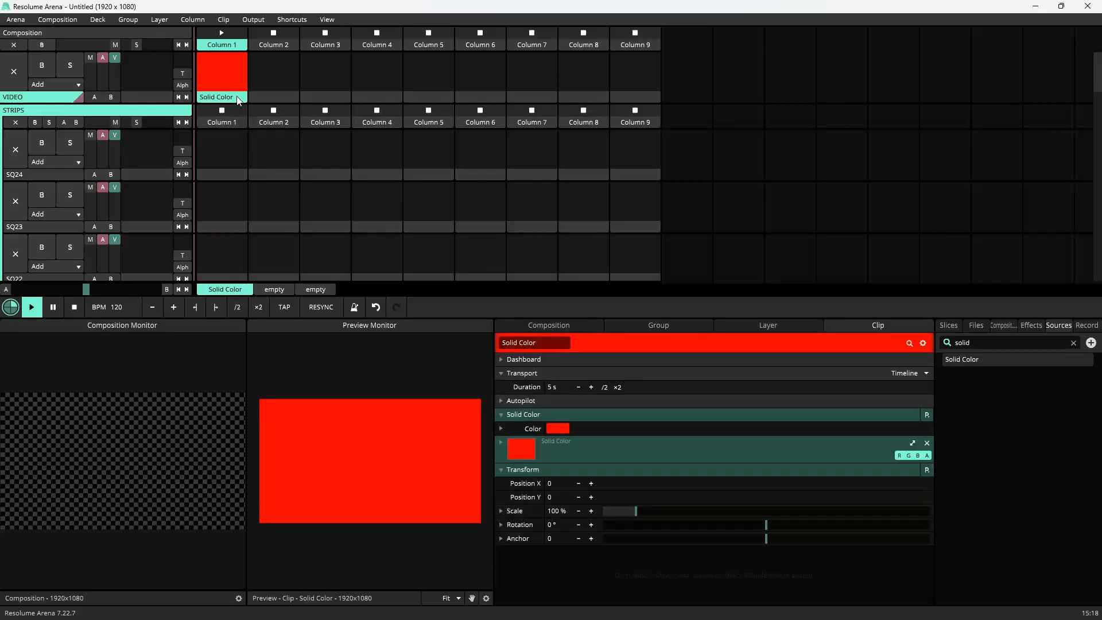
click(102, 66)
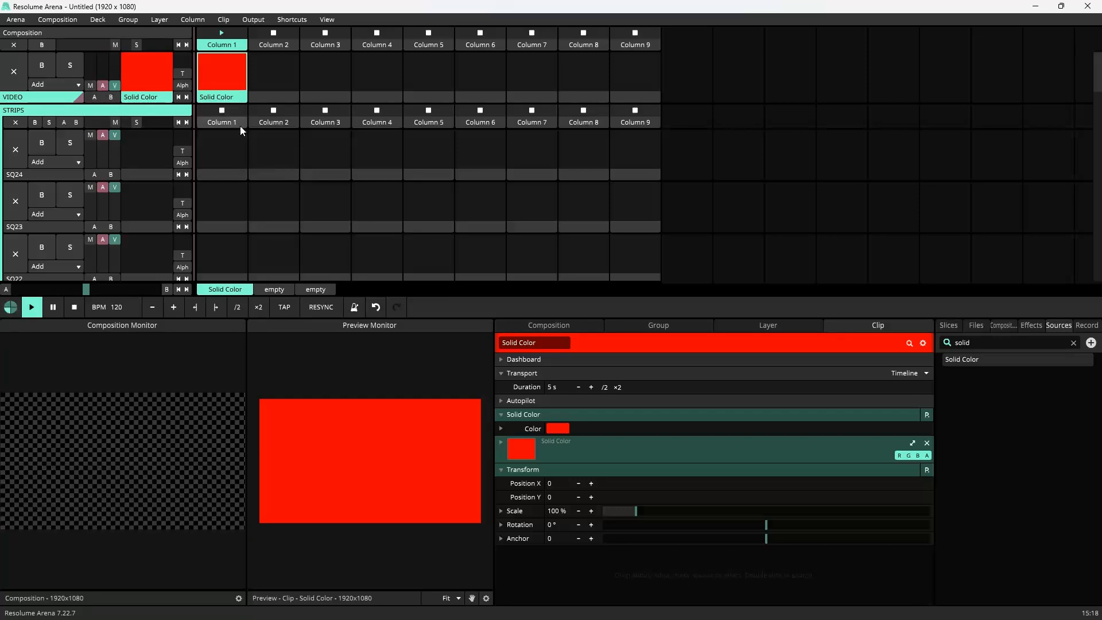
Step: Select layer SQ1, search the sources for video ro and place a Video Router clip in its first column
scroll(240, 164, down, 5)
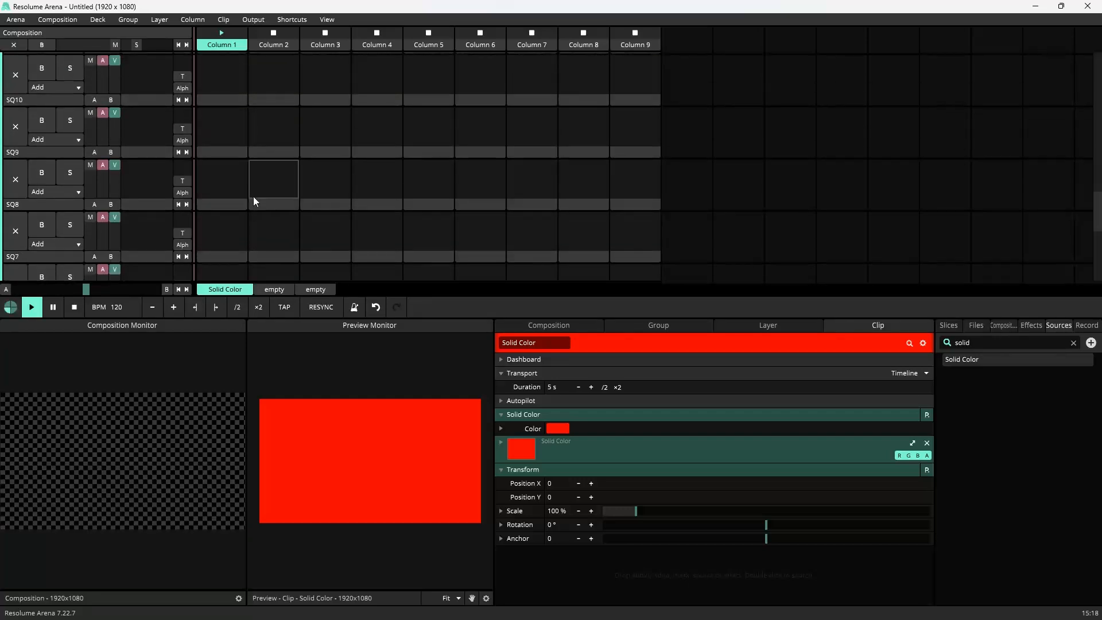
scroll(253, 196, down, 10)
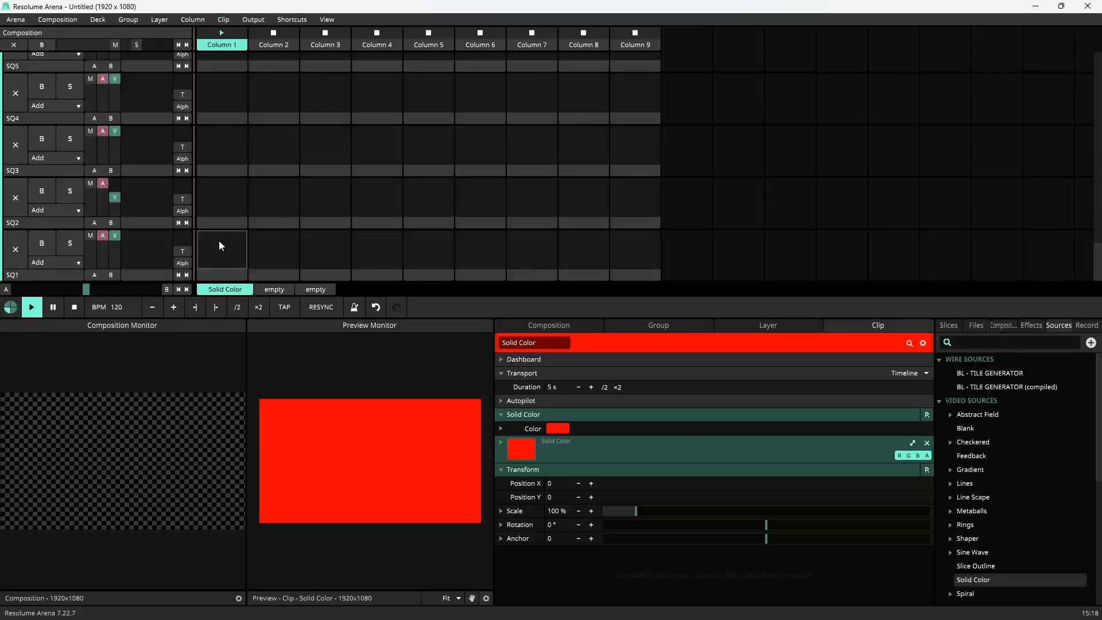
click(40, 276)
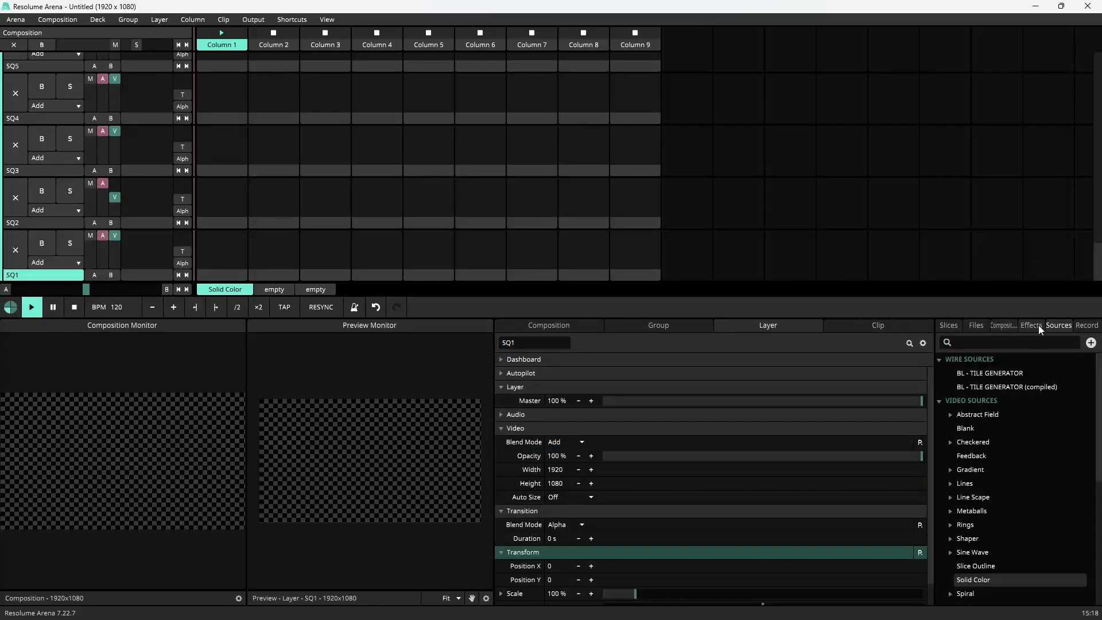
scroll(259, 248, up, 12)
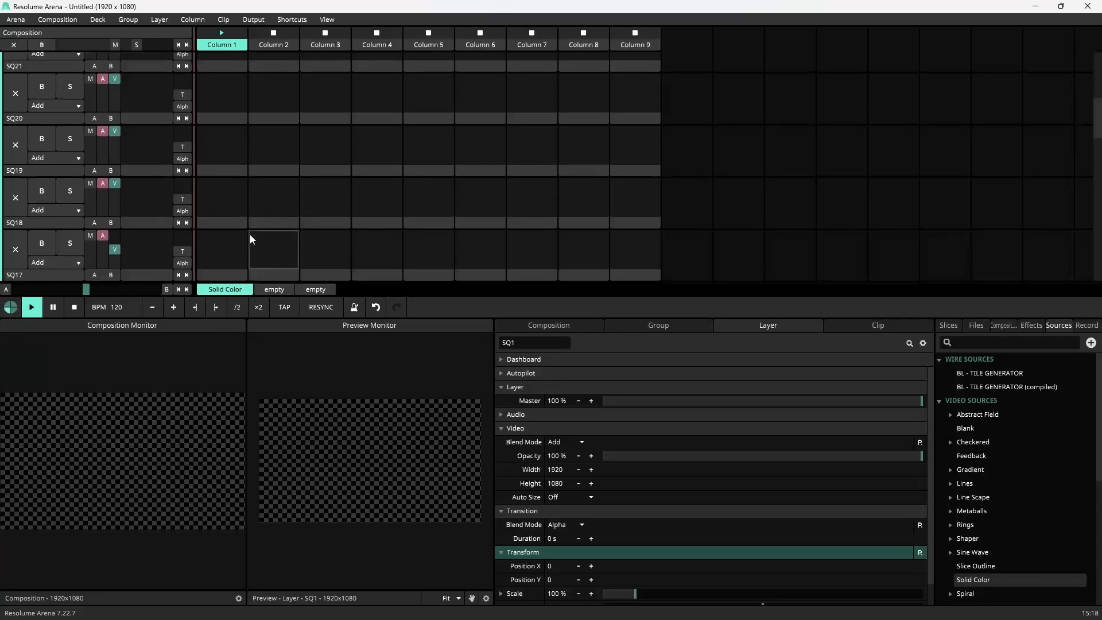
scroll(251, 236, up, 5)
scroll(242, 222, down, 4)
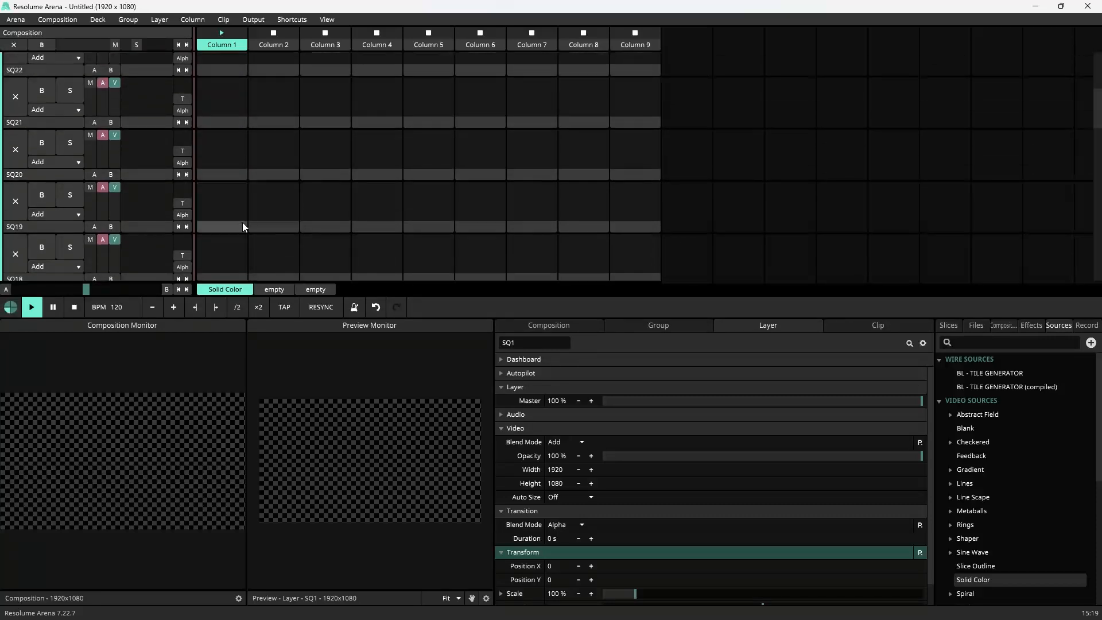
scroll(246, 232, down, 13)
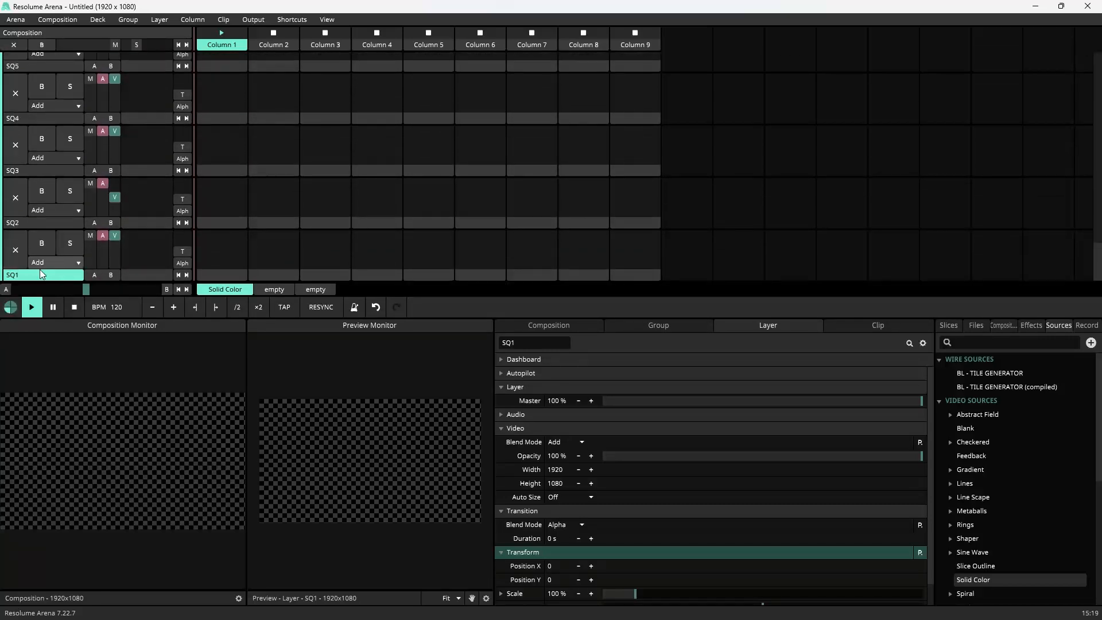
click(984, 343)
text(video ro)
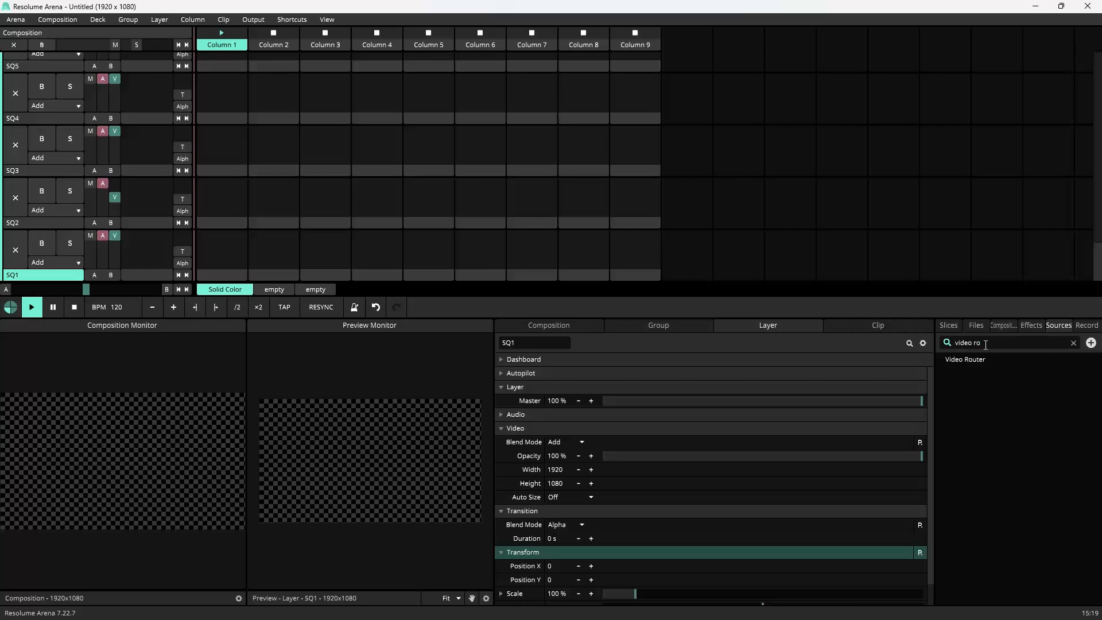
drag(964, 361, 236, 256)
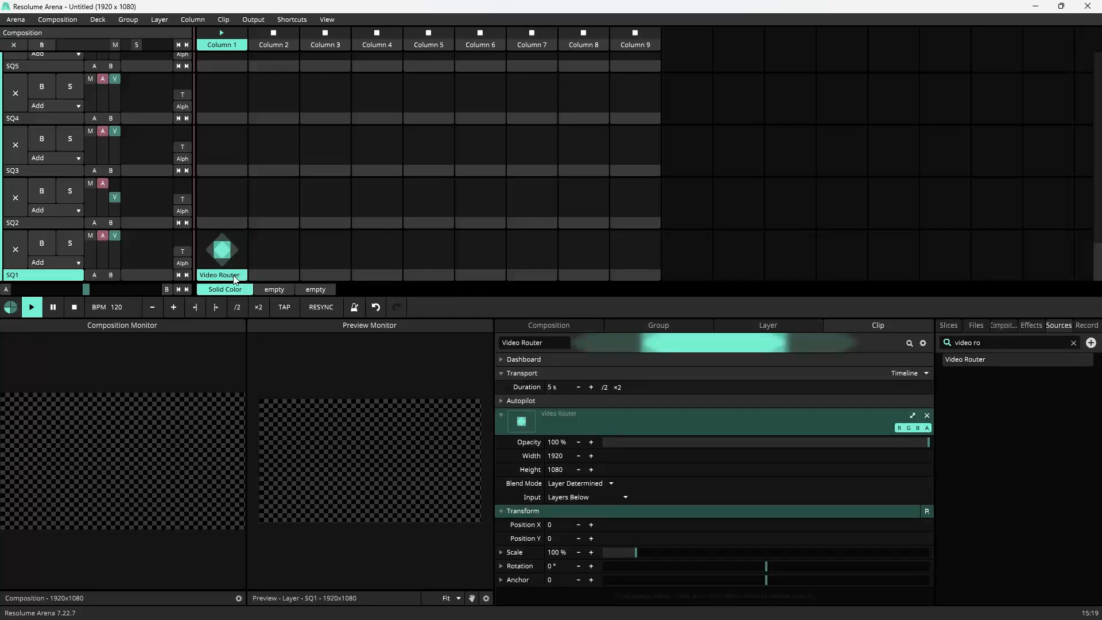
Step: Set the Video Router's input to the VIDEO layer and trigger the clip
click(583, 497)
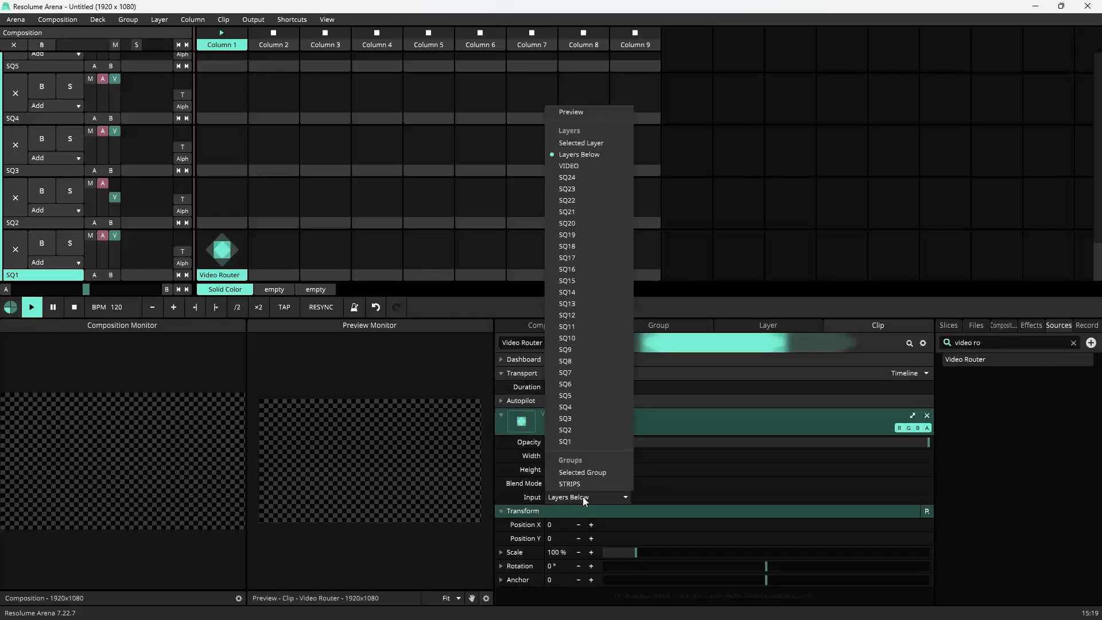
click(585, 166)
click(231, 277)
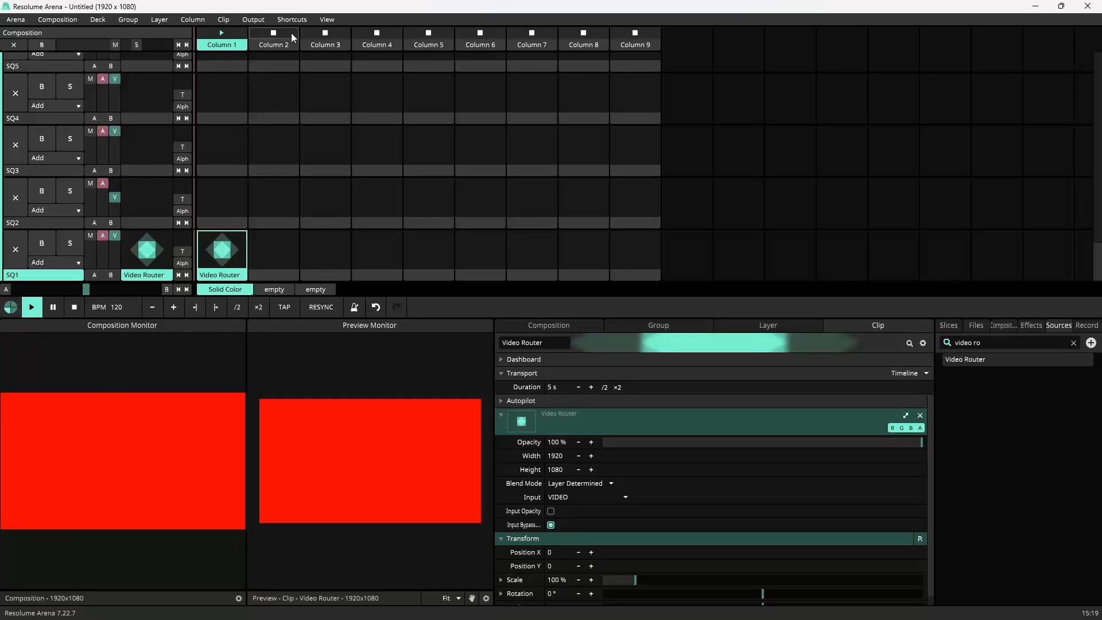
Step: Add slice 1 of Screen 1 as a Slice Transform effect on the SQ1 Video Router clip
click(957, 328)
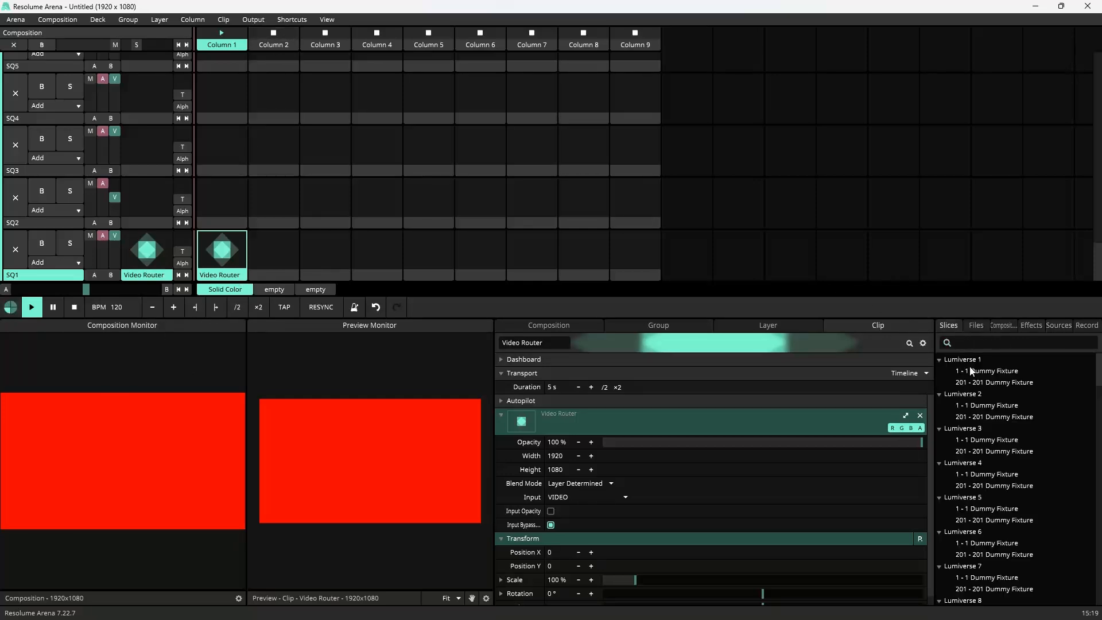
scroll(1017, 443, down, 3)
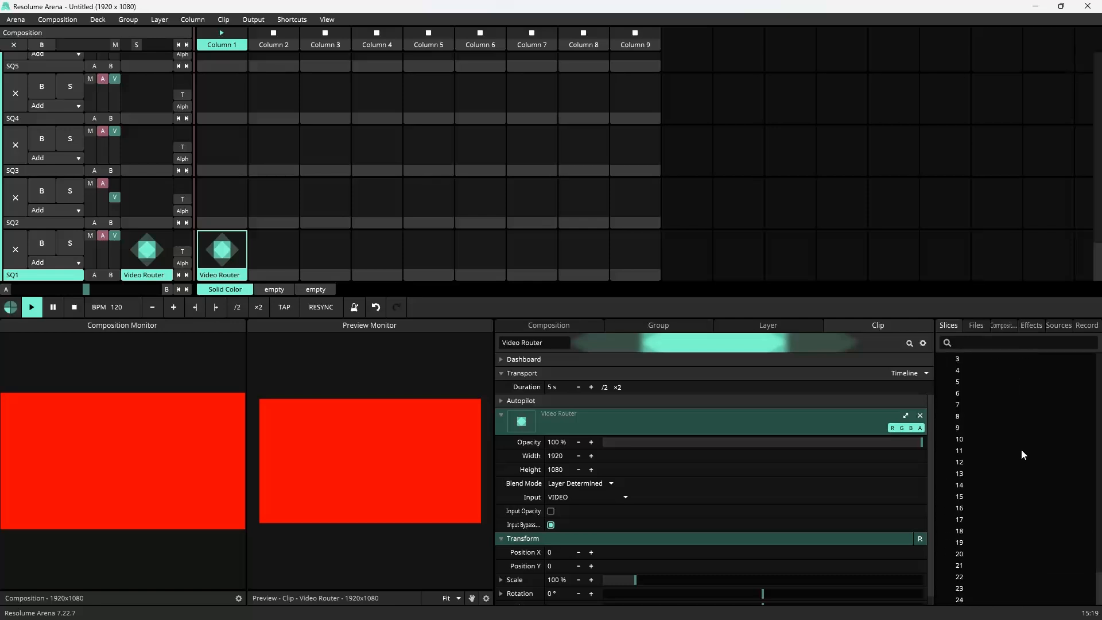
scroll(1022, 449, up, 3)
scroll(1020, 461, down, 4)
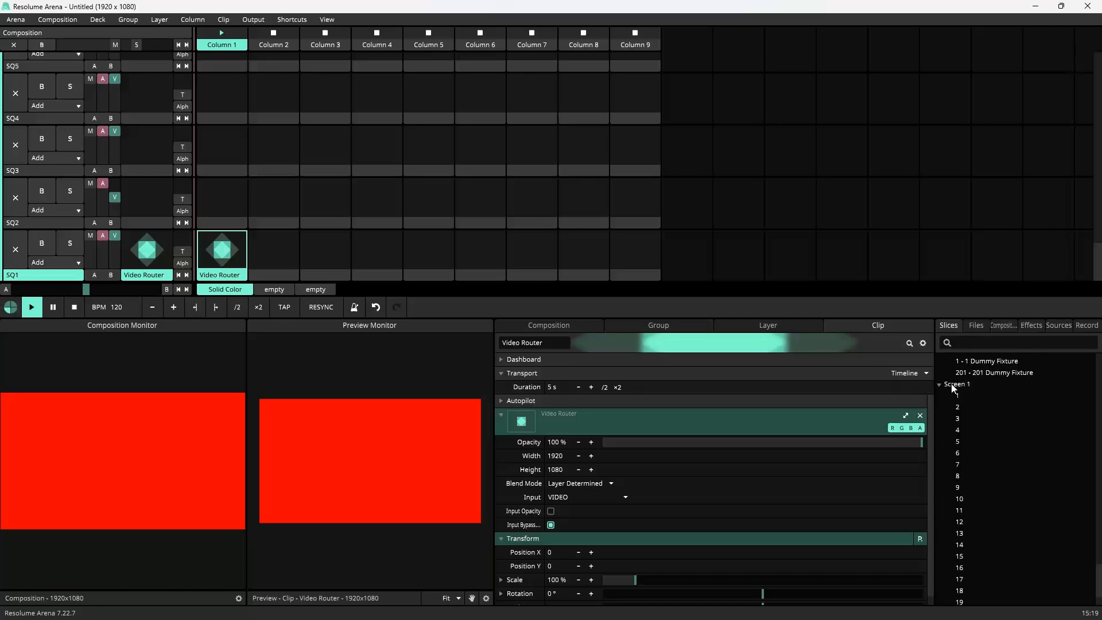
click(327, 19)
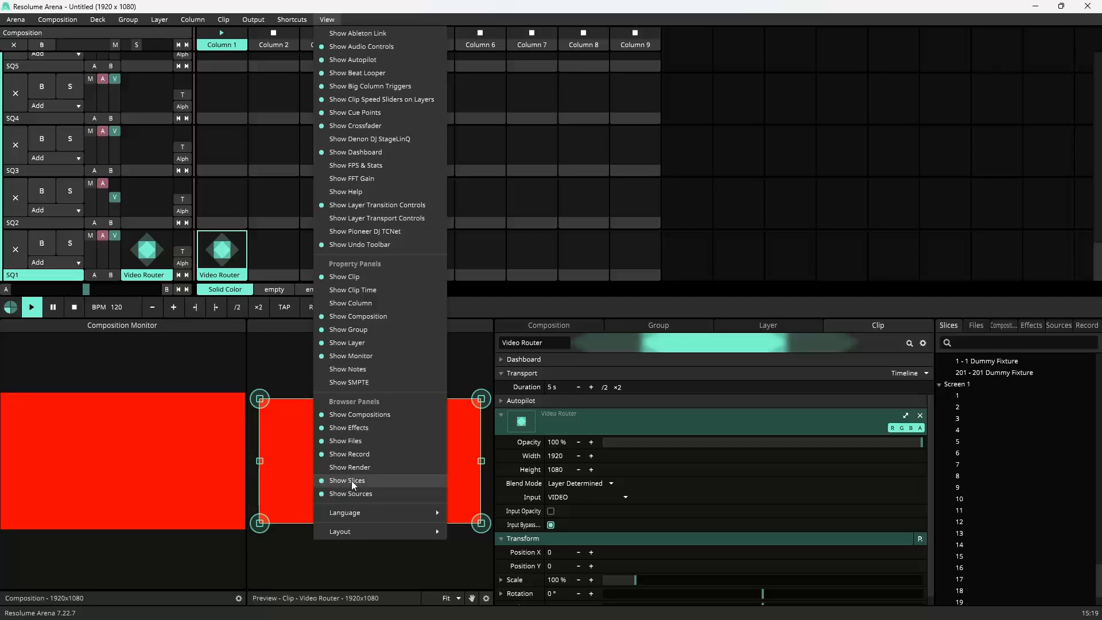
click(967, 400)
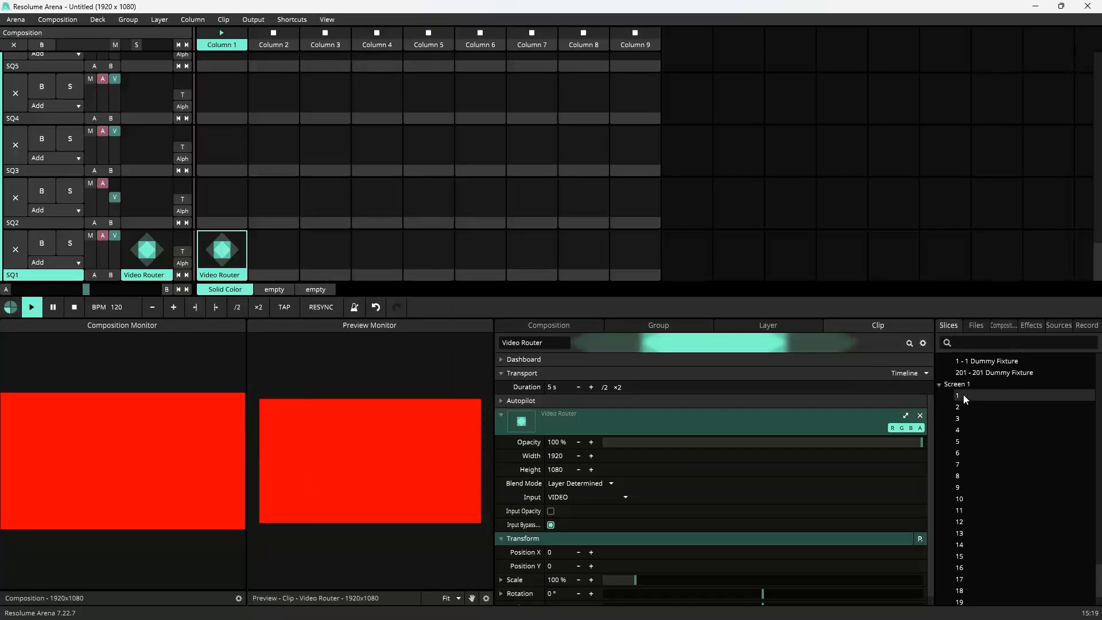
scroll(606, 575, down, 1)
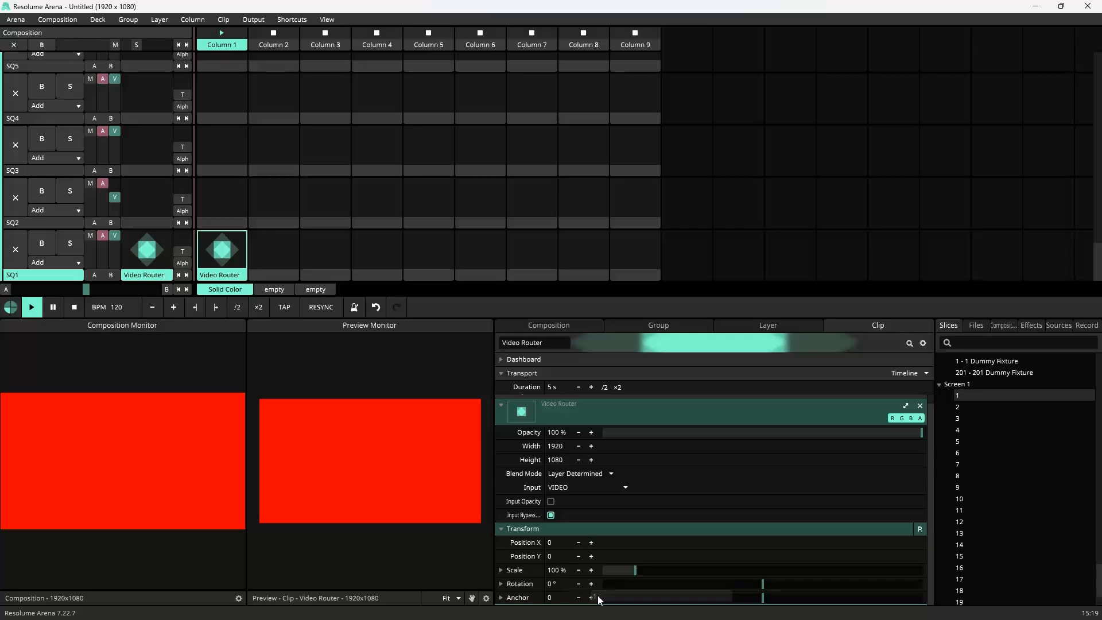
scroll(597, 596, up, 1)
click(228, 258)
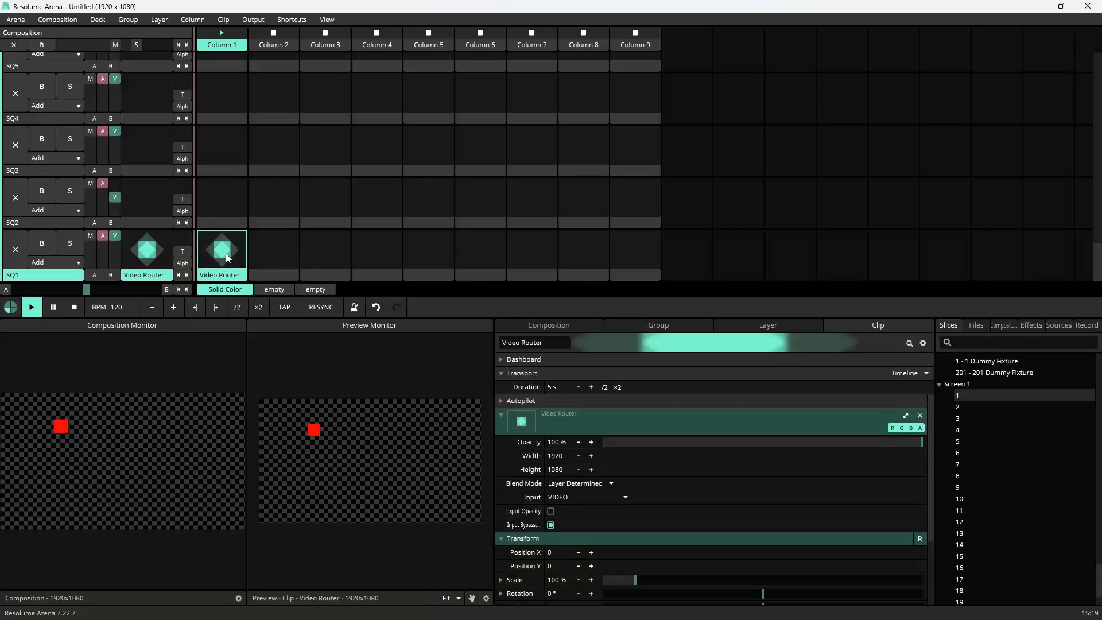
click(501, 415)
click(511, 441)
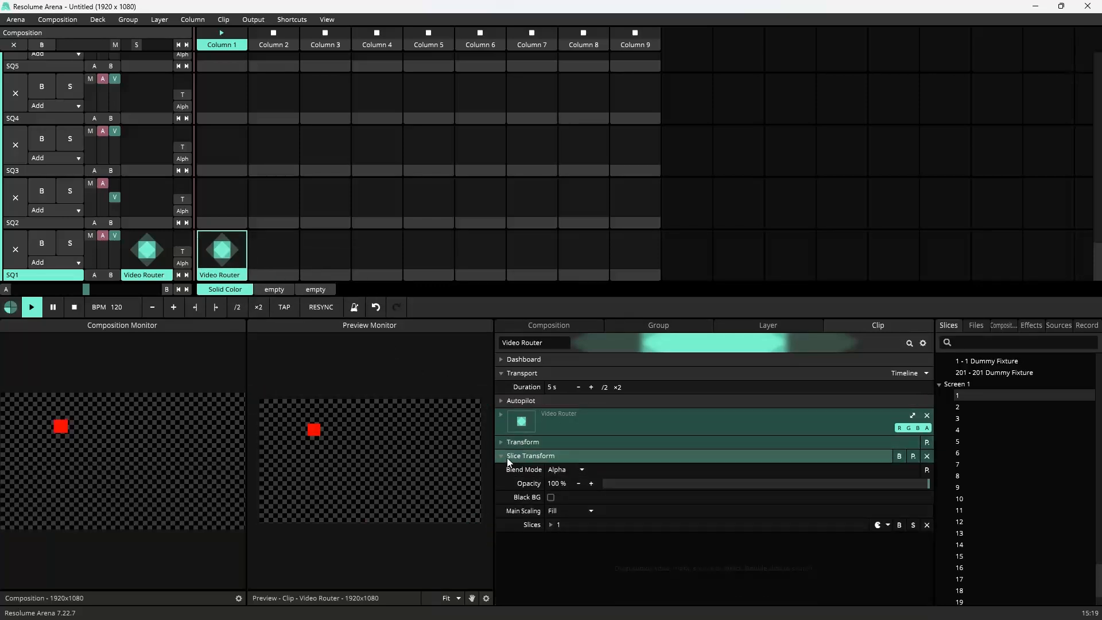
Step: Set the Slice Transform's main scaling to Mask
mouse_move(320, 429)
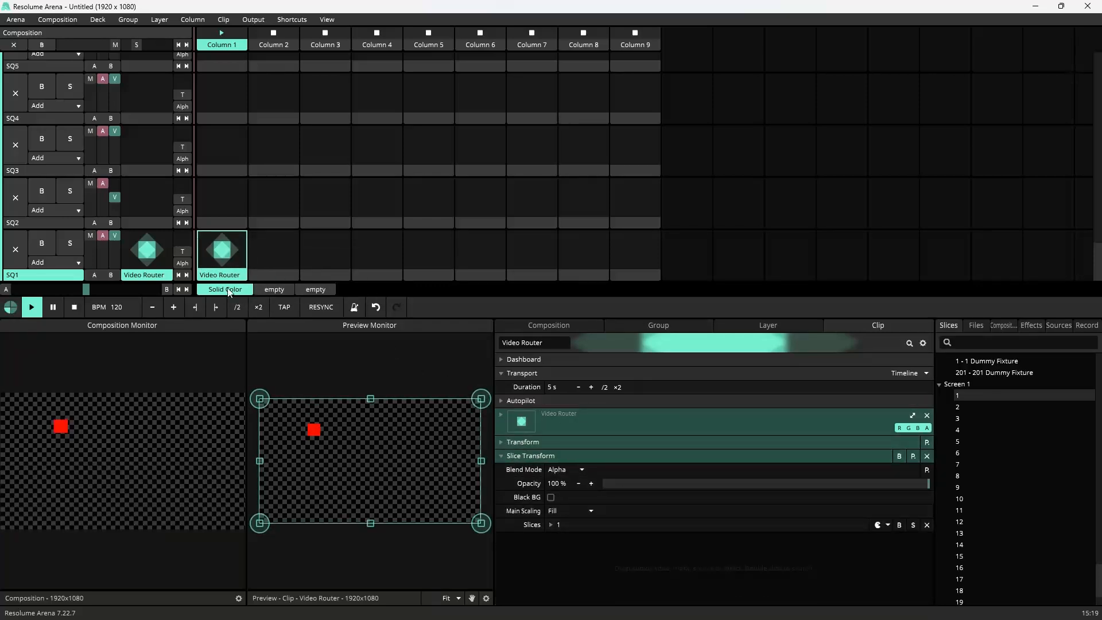
click(571, 514)
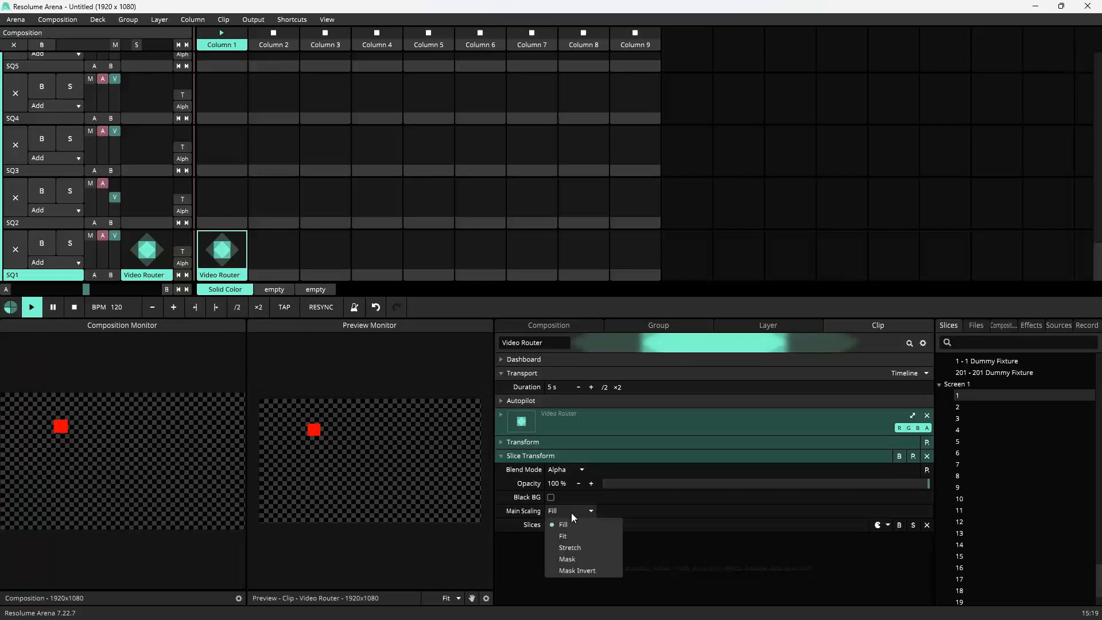
click(573, 559)
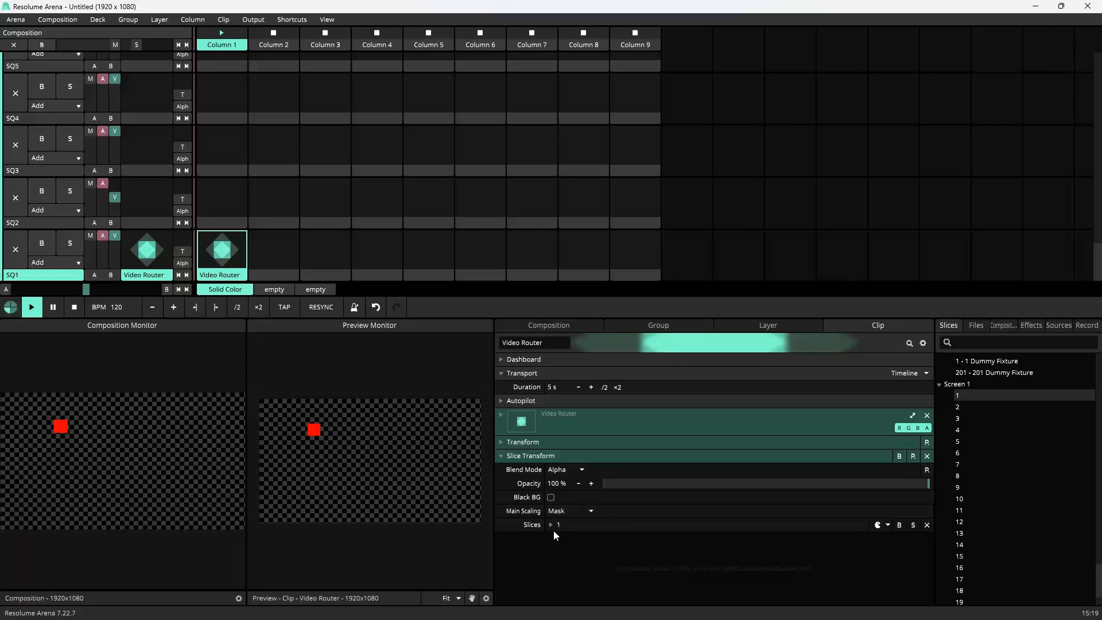
click(502, 456)
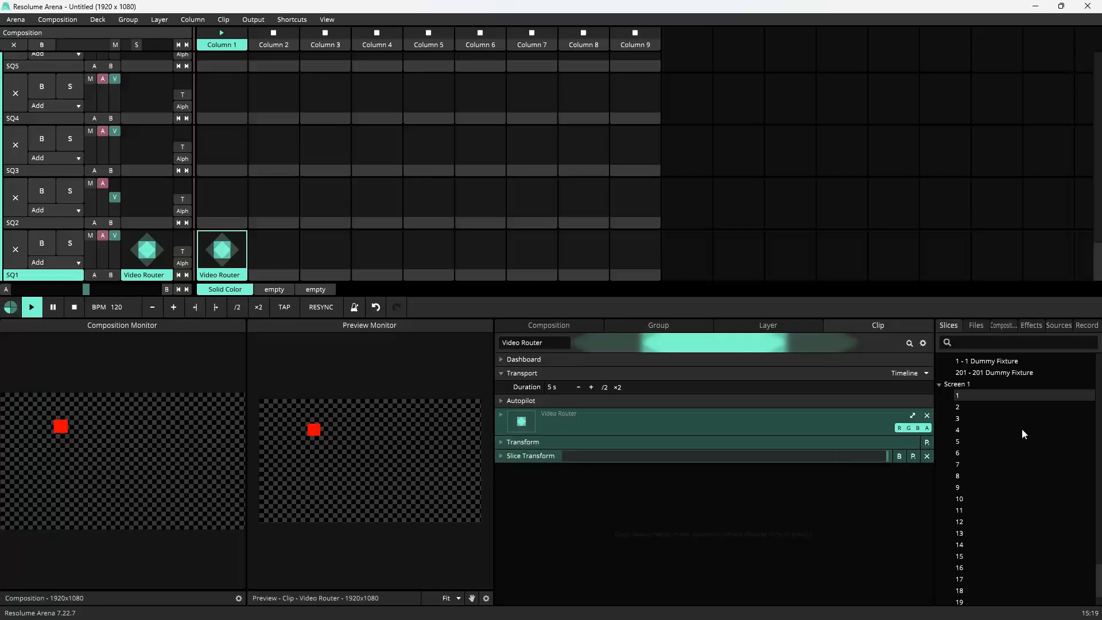
Step: Search the effects for coloriz, add Colorize to the Video Router clip and show its color as RGB values
click(1057, 325)
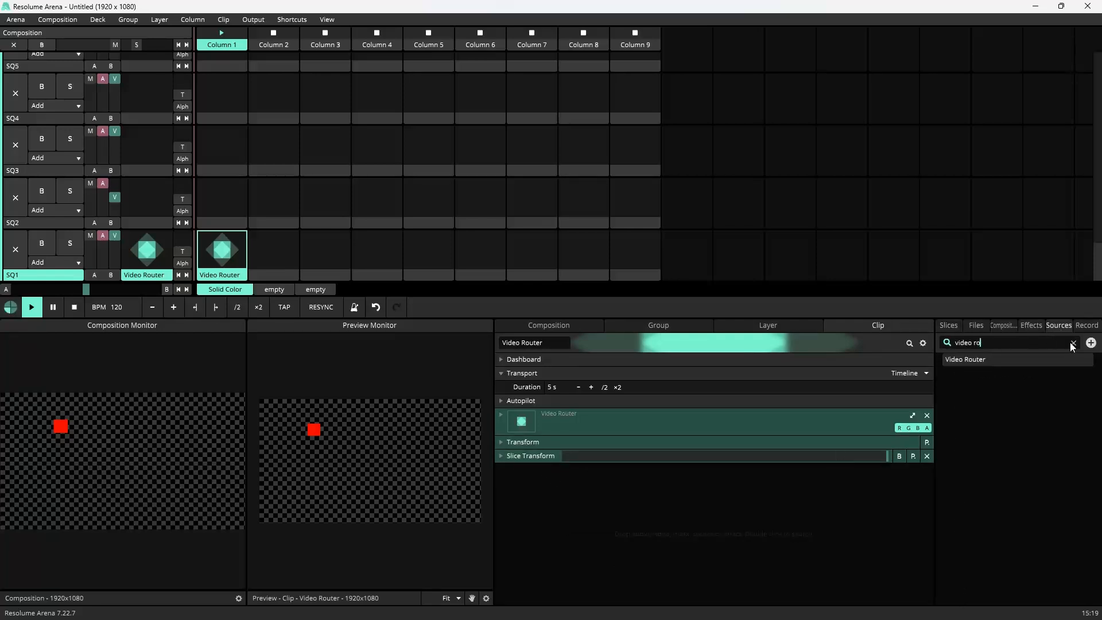
click(1031, 325)
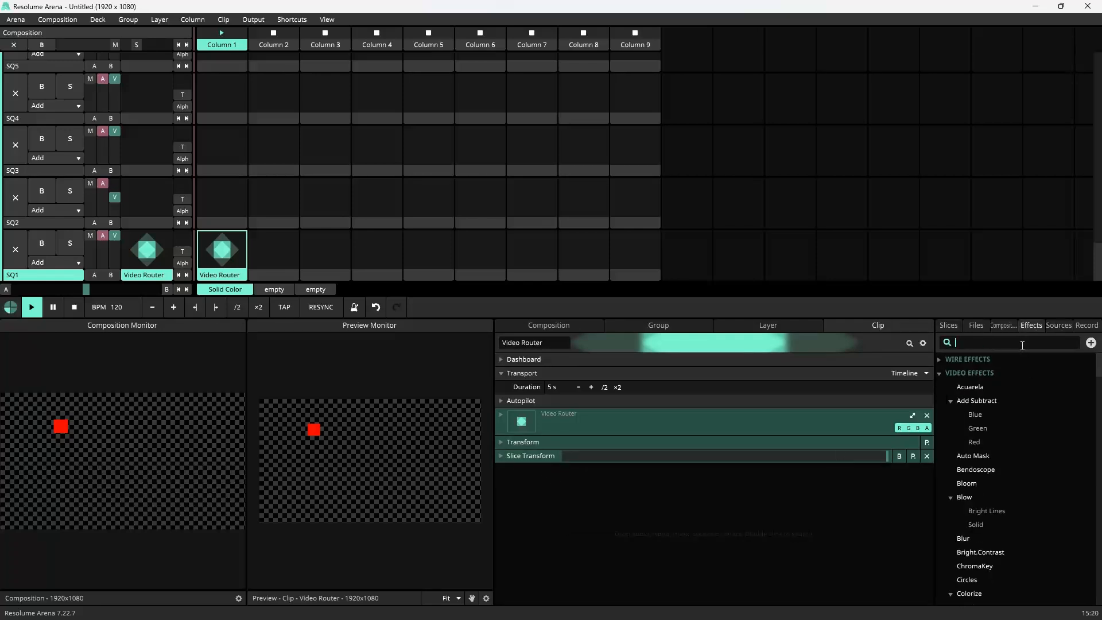
click(1022, 346)
text(coloriz)
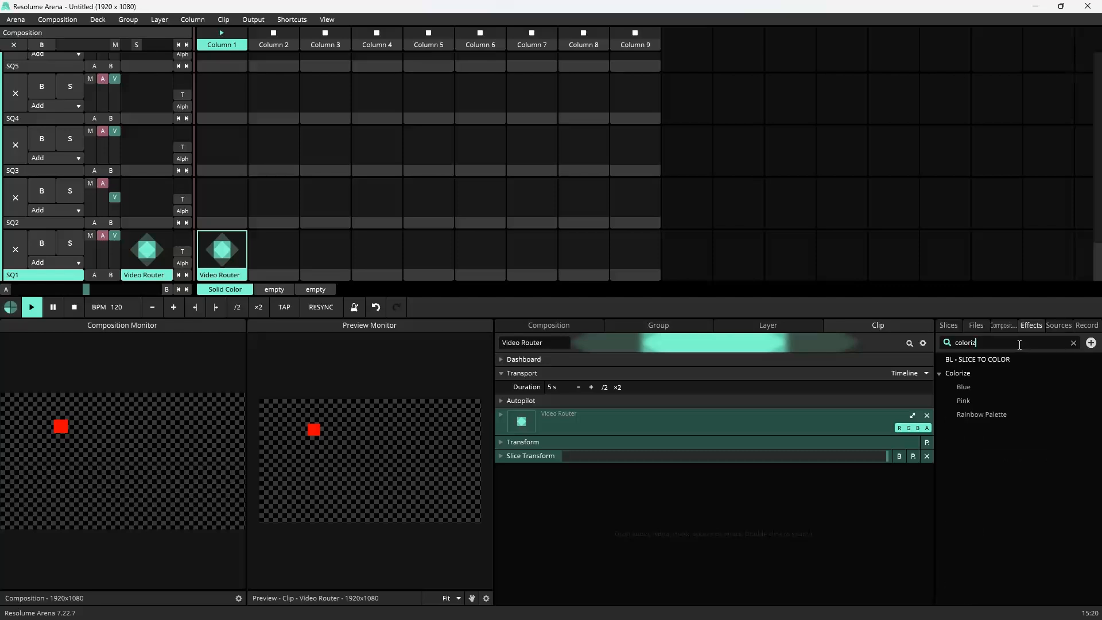
drag(953, 373, 606, 492)
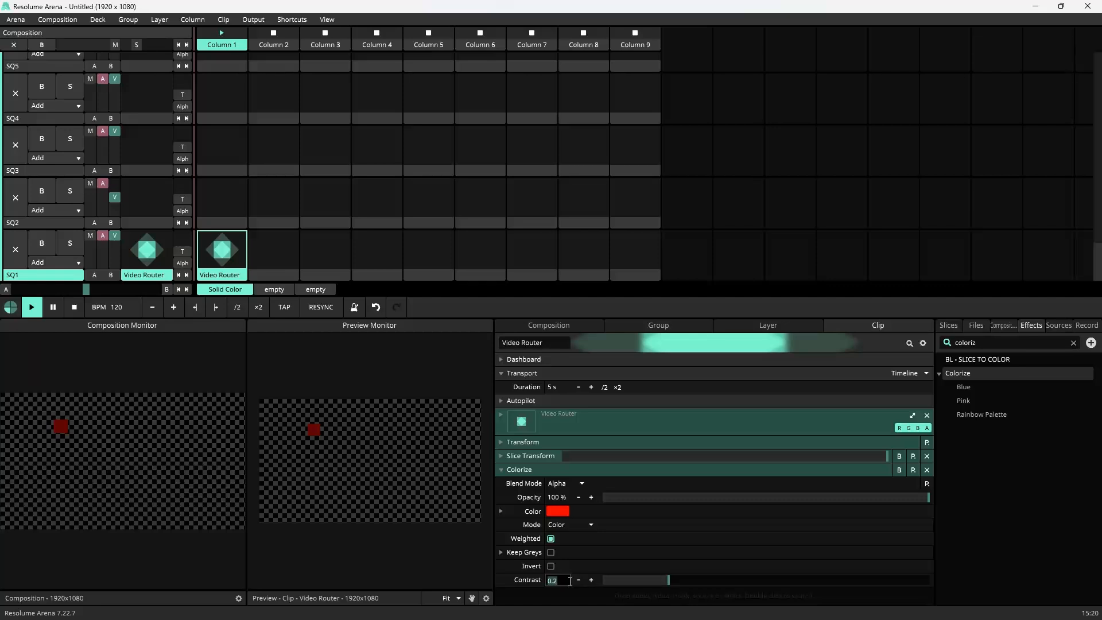
key(Return)
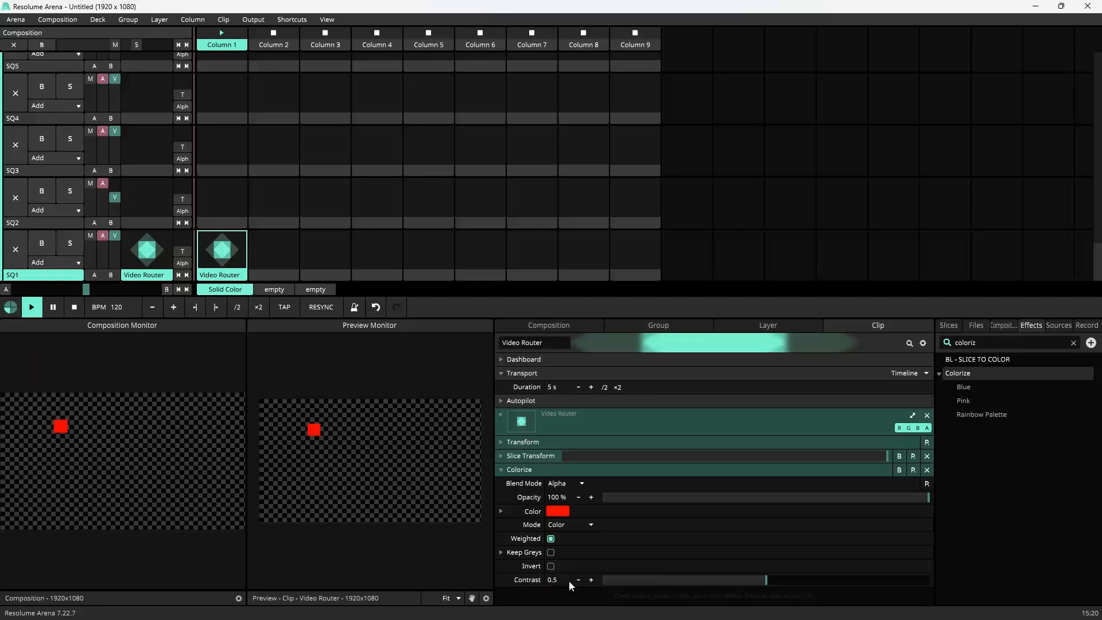
click(502, 511)
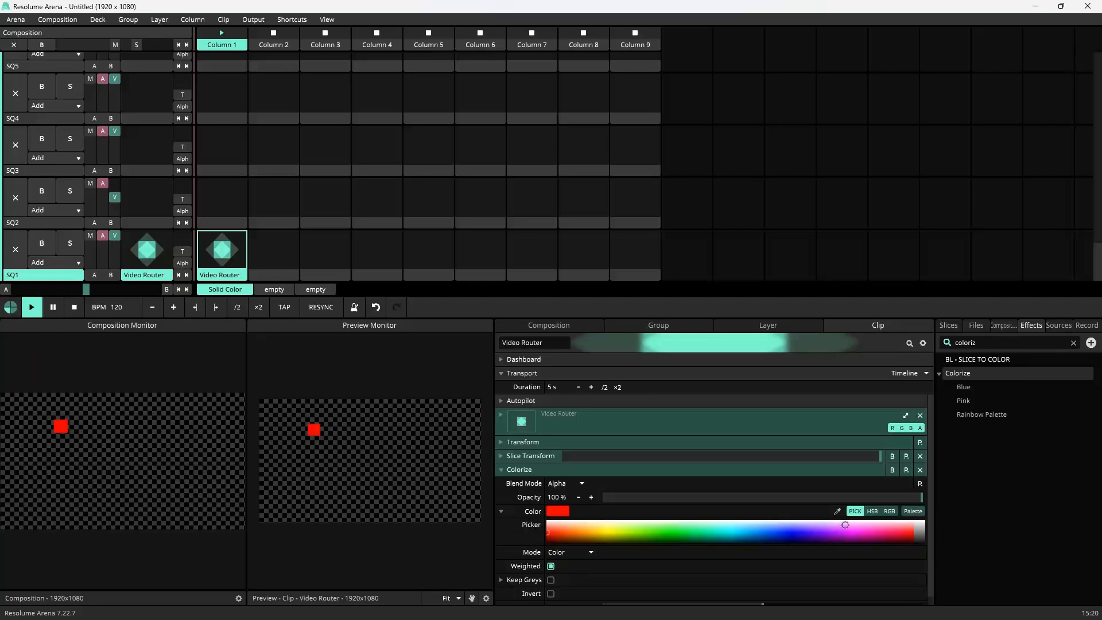
click(889, 511)
scroll(638, 505, down, 1)
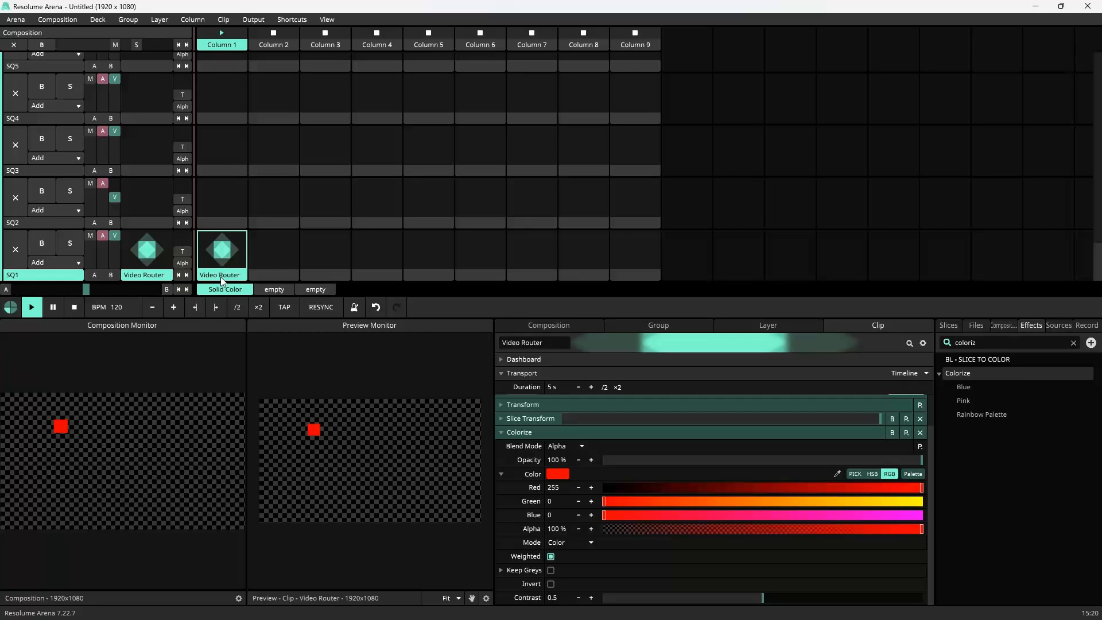
Step: Paste the Video Router clip into the first column of every other SQ layer, SQ2 through SQ22
key(ctrl+v)
click(226, 208)
key(ctrl+v)
click(231, 151)
key(ctrl+v)
click(230, 109)
key(ctrl+v)
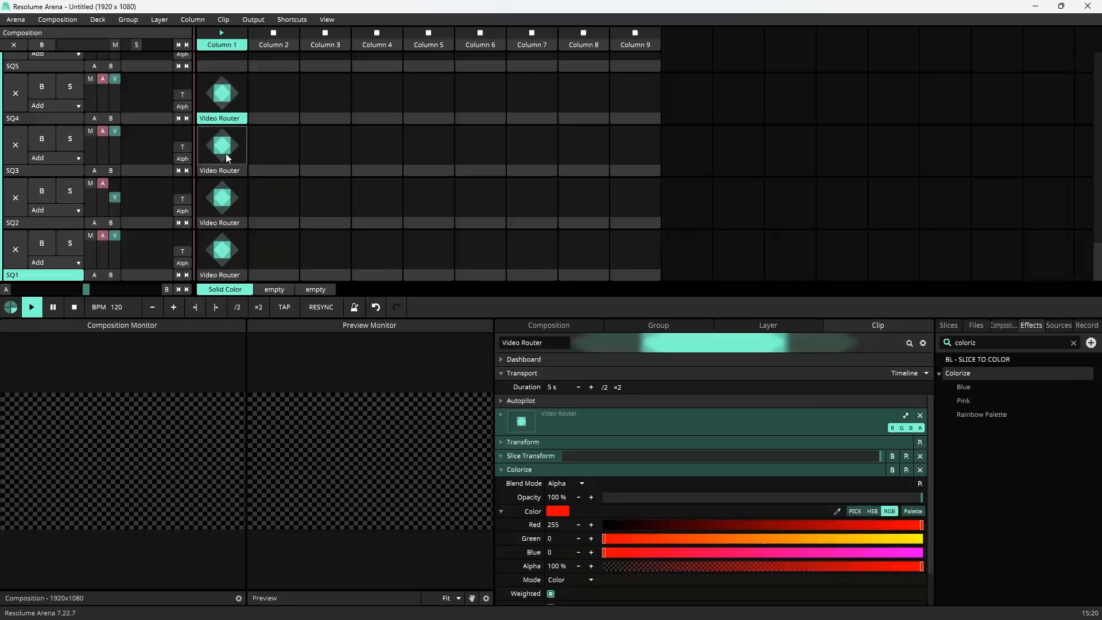
scroll(225, 154, up, 2)
click(228, 109)
key(ctrl+v)
scroll(256, 129, up, 4)
click(225, 107)
key(ctrl+v)
click(227, 77)
key(ctrl+v)
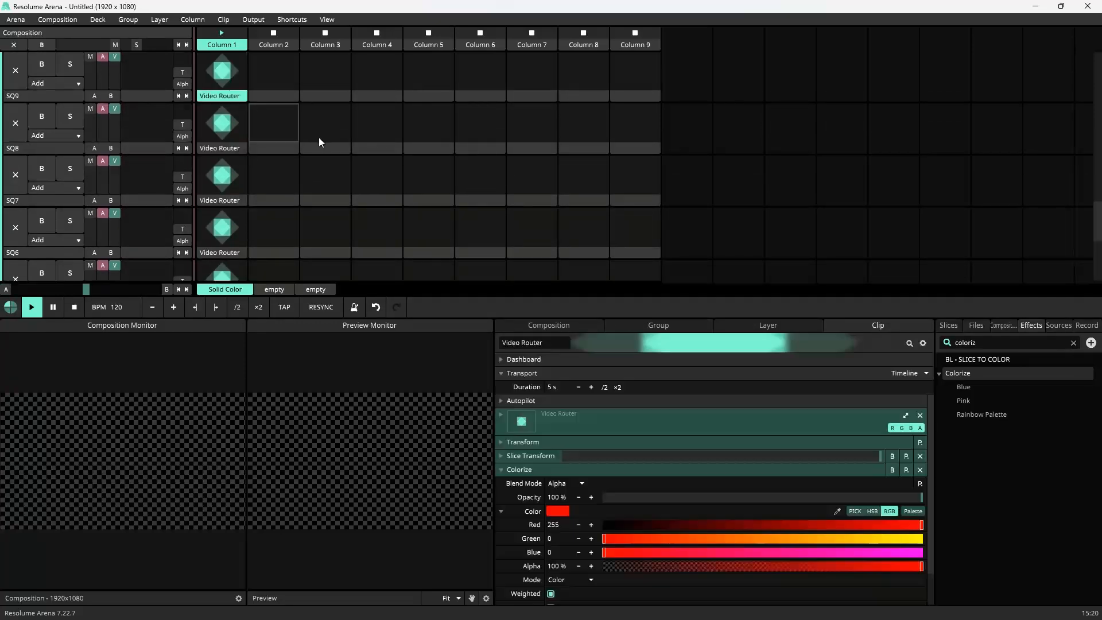
scroll(320, 140, up, 1)
click(225, 66)
key(ctrl+v)
scroll(279, 135, up, 3)
click(226, 97)
key(ctrl+v)
scroll(229, 103, up, 2)
click(216, 106)
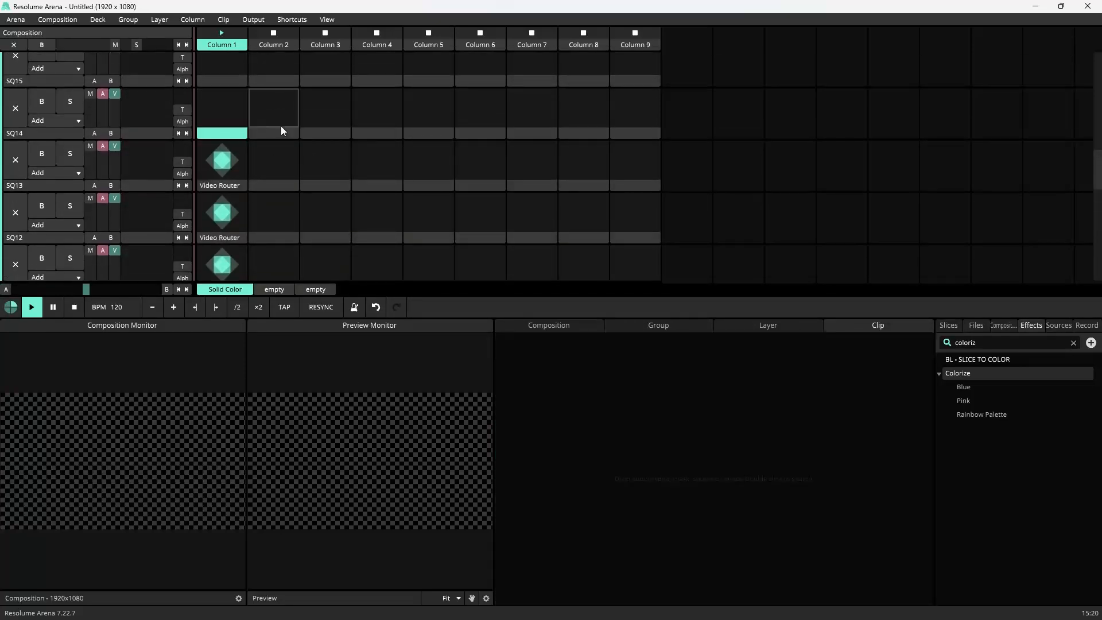
key(ctrl+v)
scroll(270, 123, up, 3)
click(245, 117)
key(ctrl+v)
click(241, 106)
key(ctrl+v)
click(237, 101)
click(228, 98)
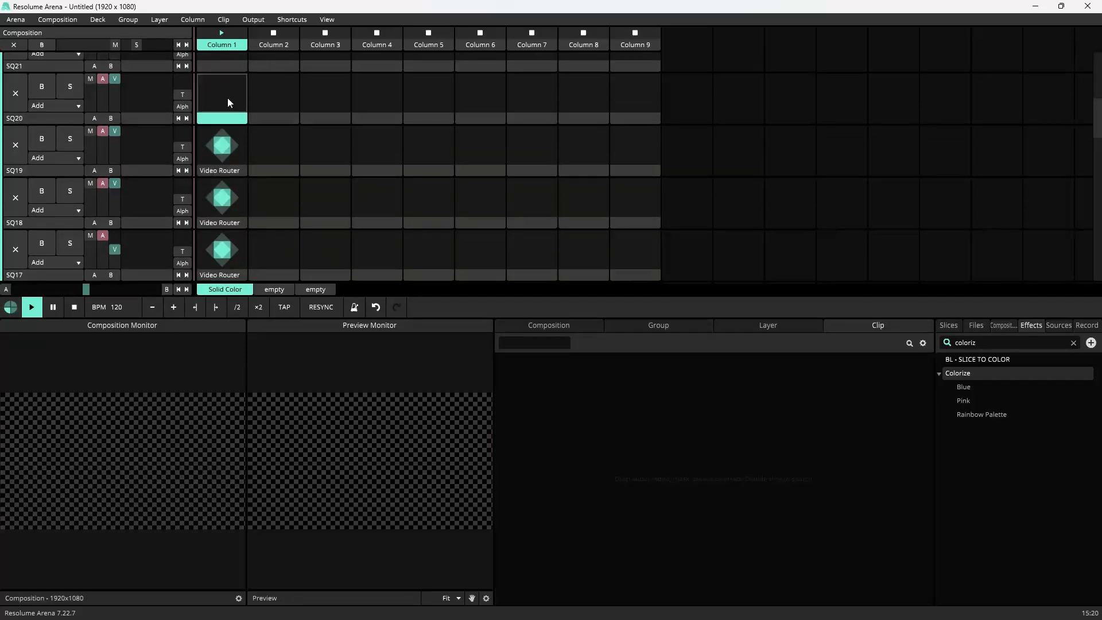
key(ctrl+v)
scroll(228, 99, up, 3)
click(229, 100)
key(ctrl+v)
click(223, 70)
key(ctrl+v)
click(231, 99)
key(ctrl+v)
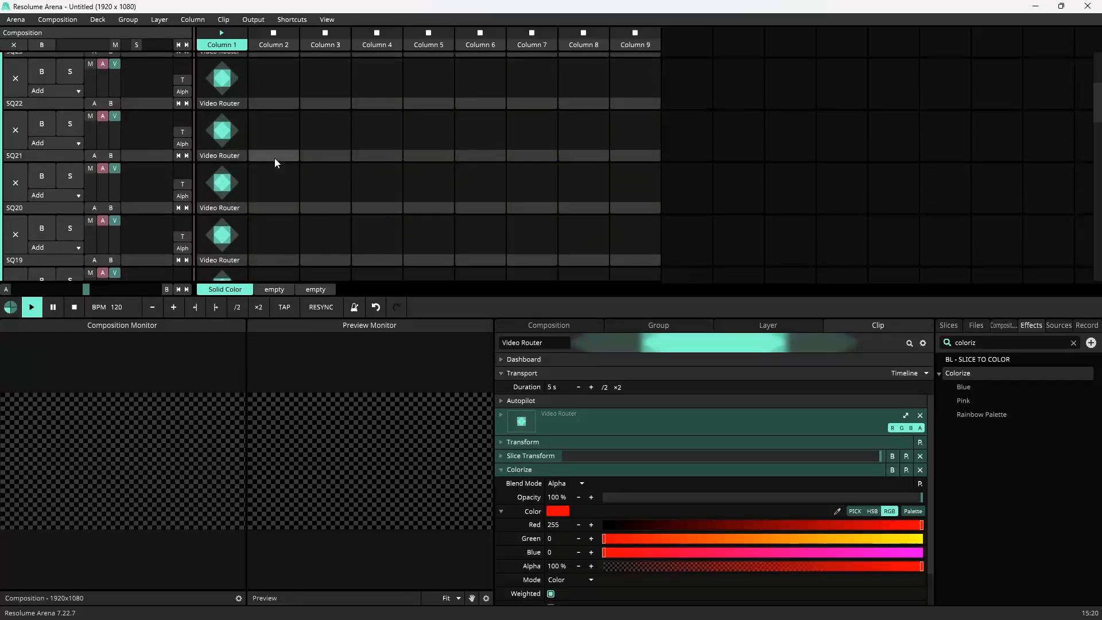
Step: Trigger Column 1 to launch all the Video Router clips
scroll(276, 161, down, 5)
click(228, 41)
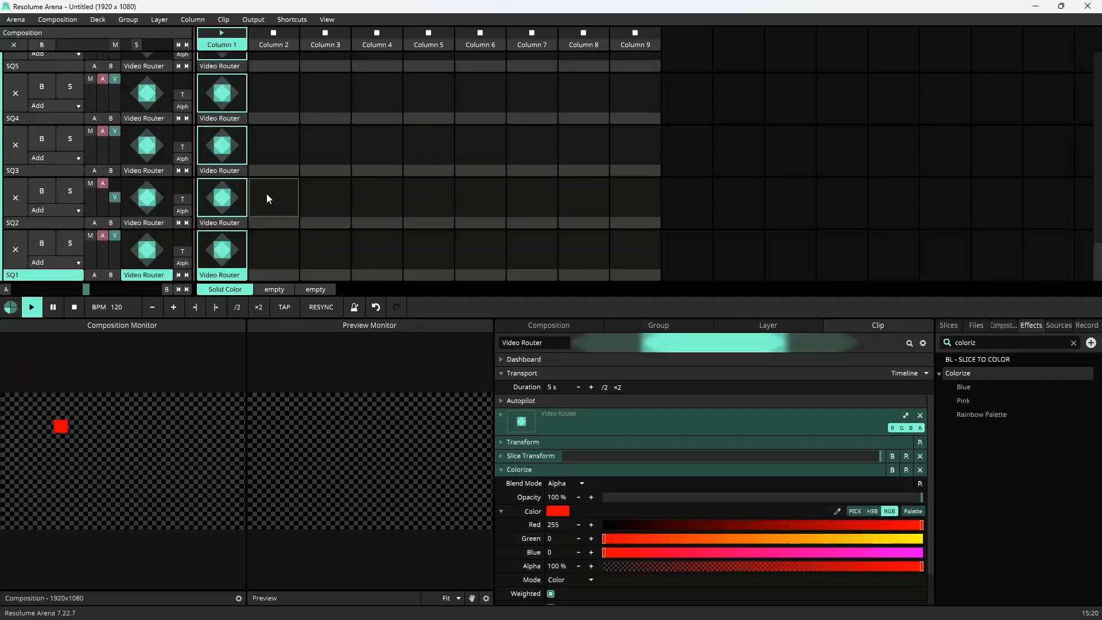
click(219, 275)
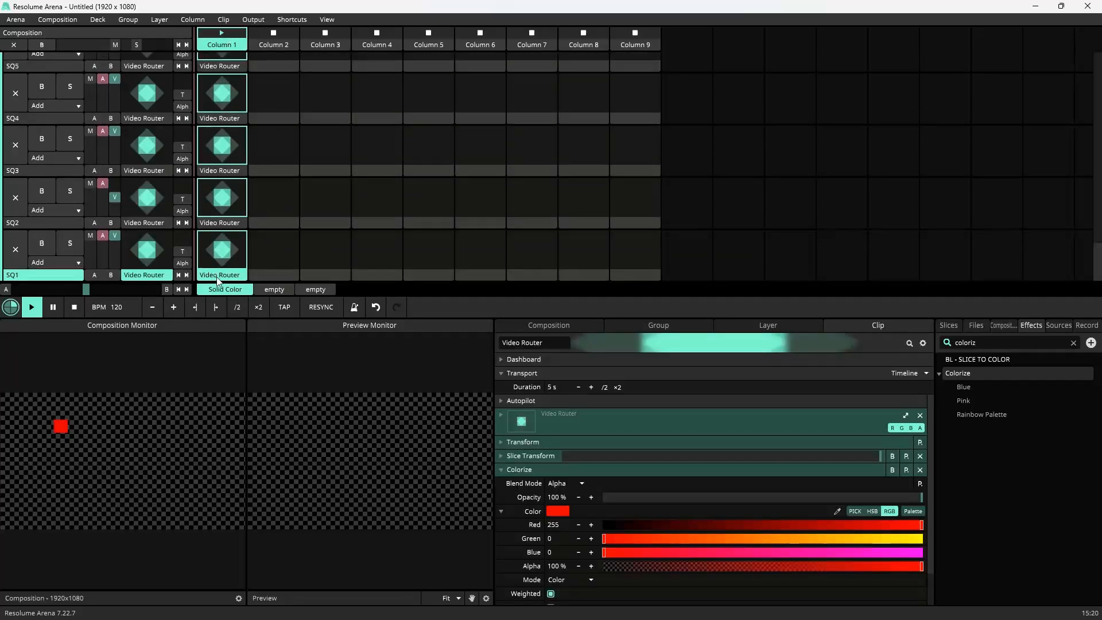
click(227, 225)
Step: On SQ2's Video Router clip, replace the Slice Transform's slice with slice 2
click(543, 470)
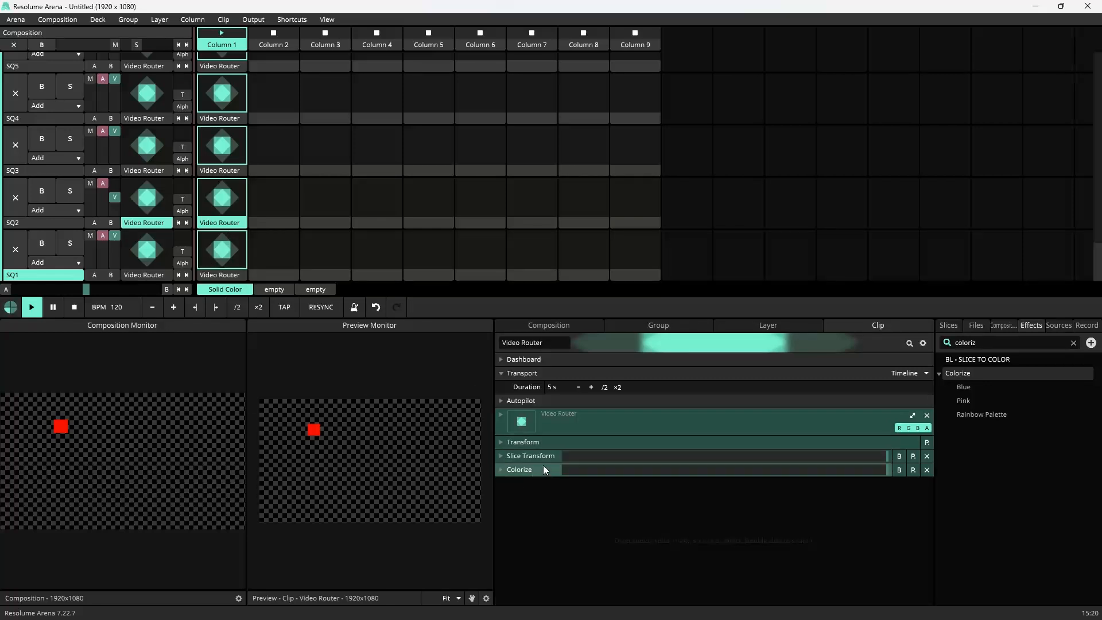
click(542, 469)
click(539, 456)
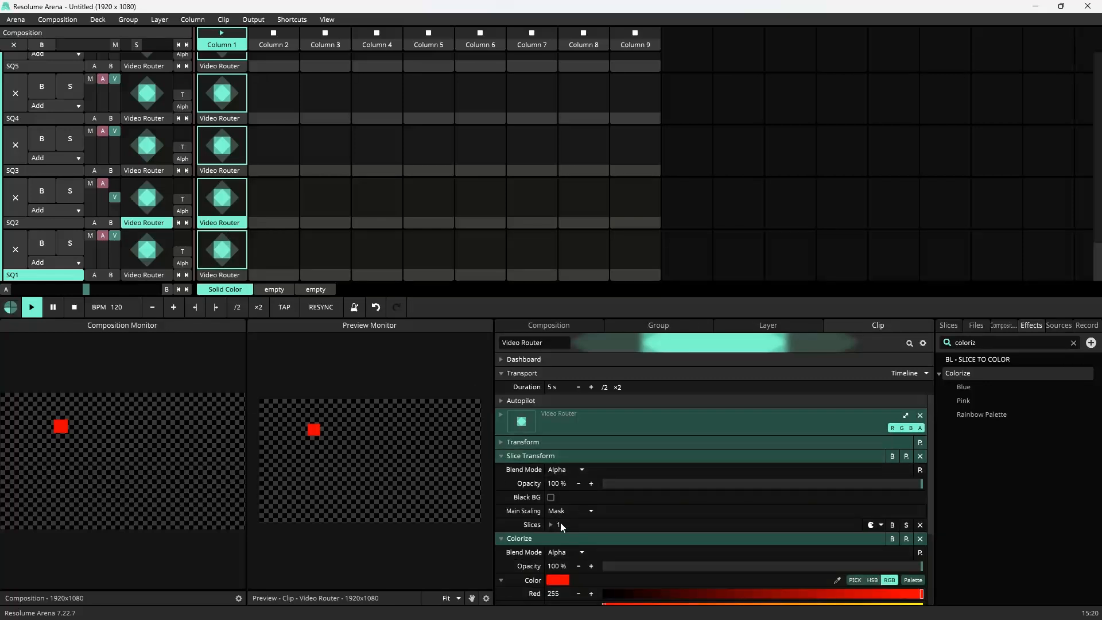
click(26, 222)
click(219, 228)
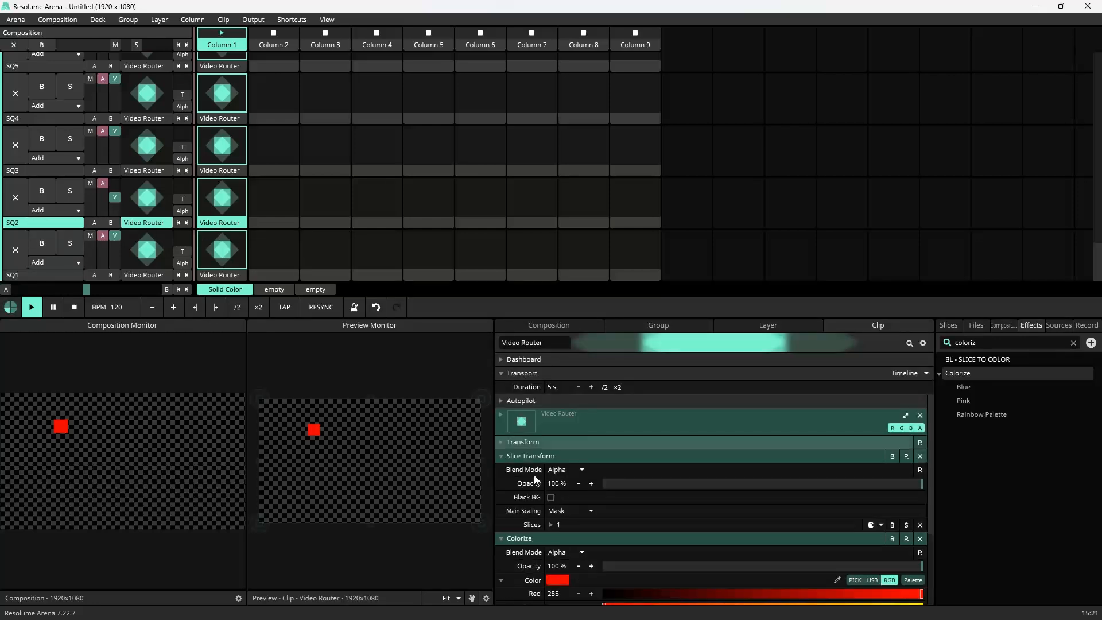
click(921, 525)
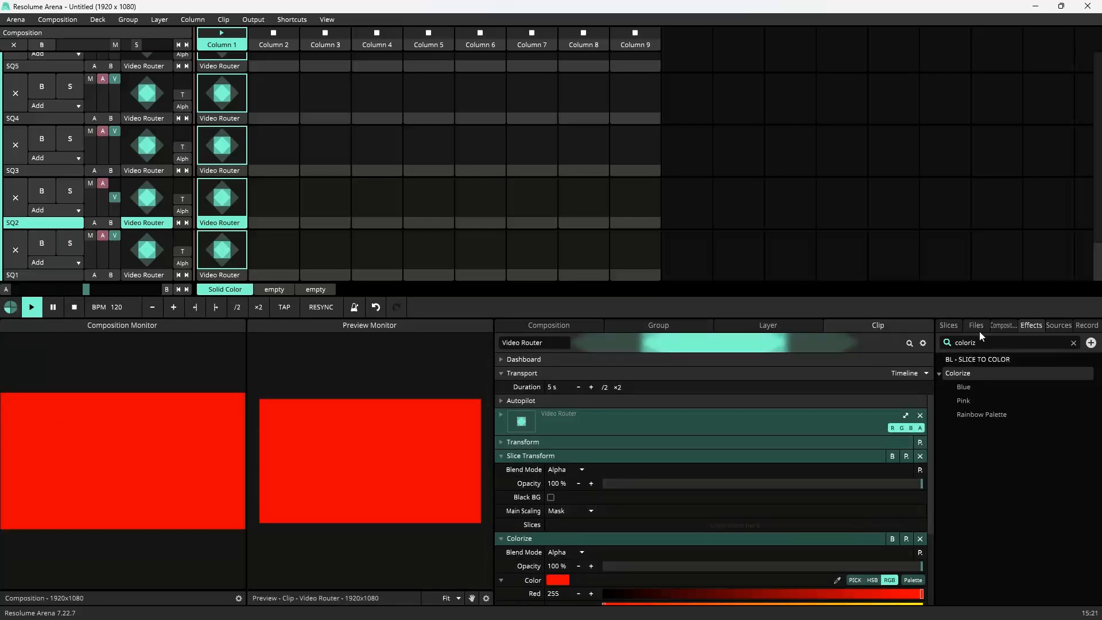
click(956, 325)
drag(960, 403, 611, 523)
Step: On SQ3's Video Router clip, replace the Slice Transform's slice with slice 3
click(217, 171)
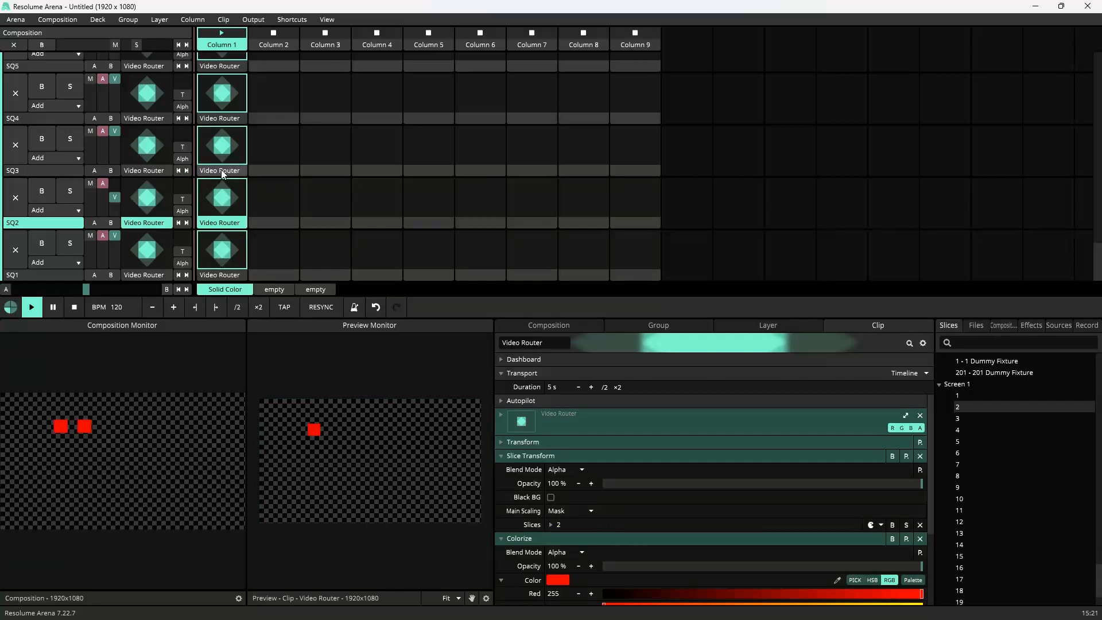
click(531, 456)
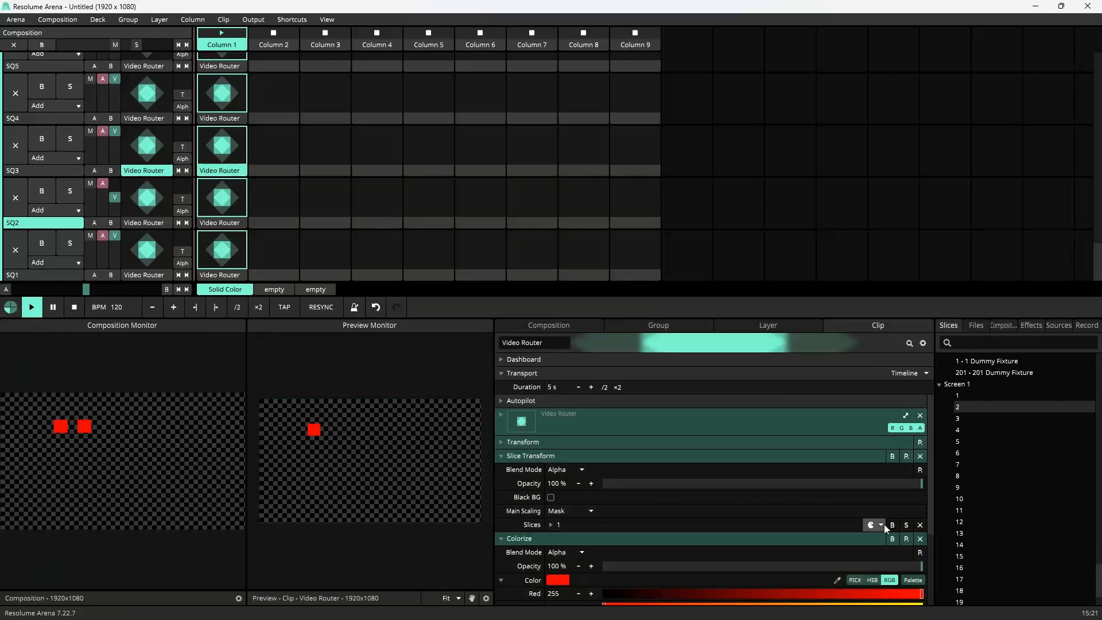
click(920, 525)
drag(958, 419, 601, 524)
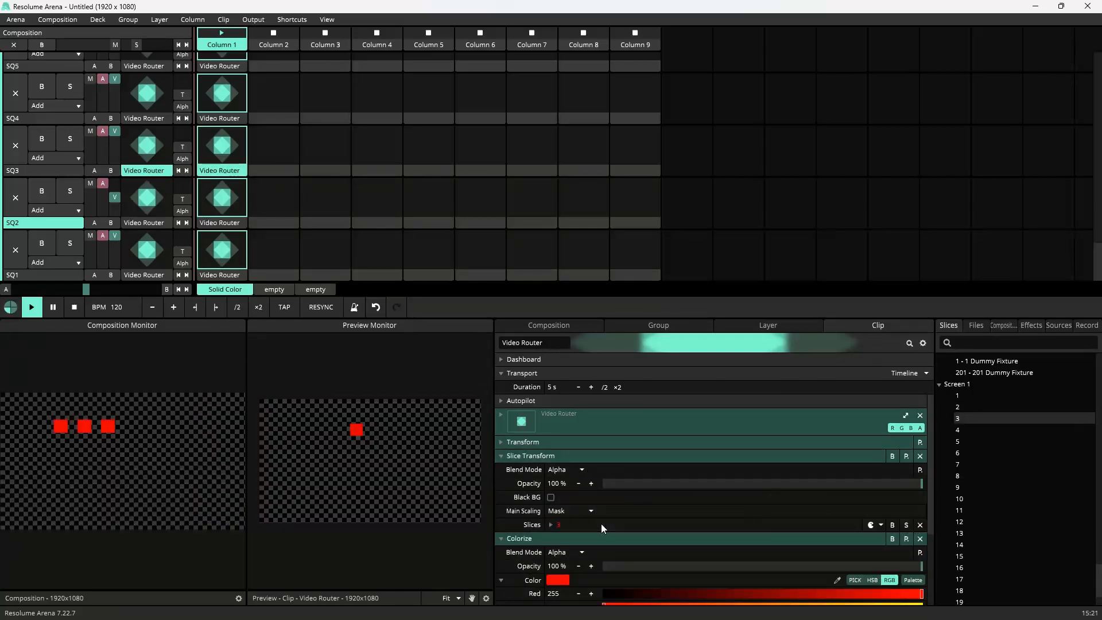
Step: On SQ4's Video Router clip, replace the Slice Transform's slice with slice 4
click(229, 122)
click(529, 456)
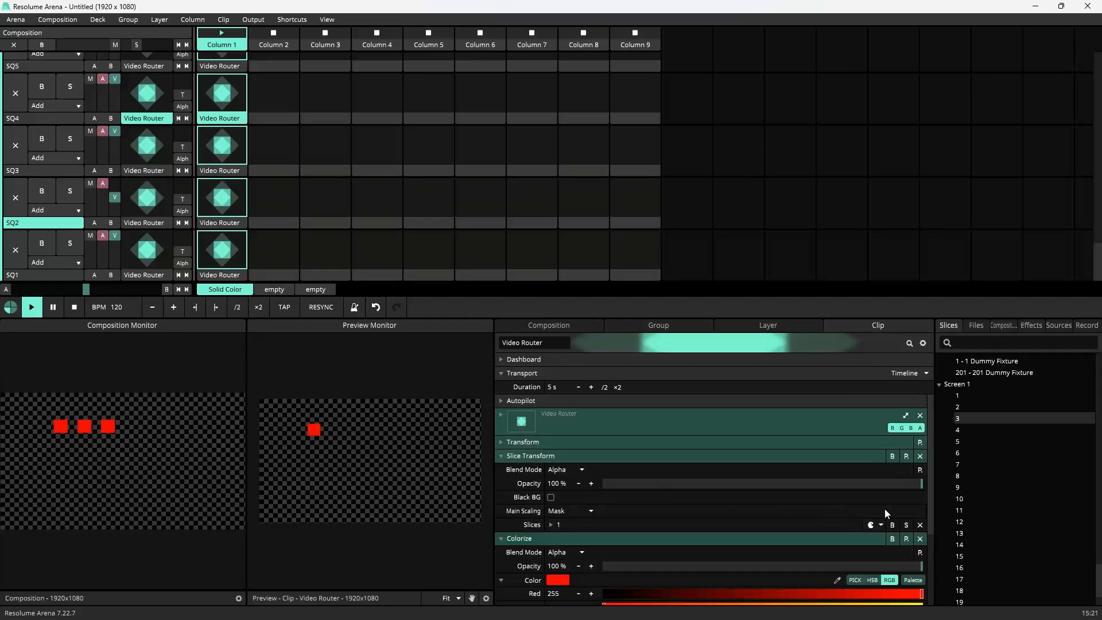
click(920, 525)
click(223, 66)
drag(957, 431, 686, 524)
Step: Replace the Slice Transform slice on the SQ5, SQ6 and SQ7 Video Router clips with slices 5, 6 and 7
click(532, 457)
click(920, 525)
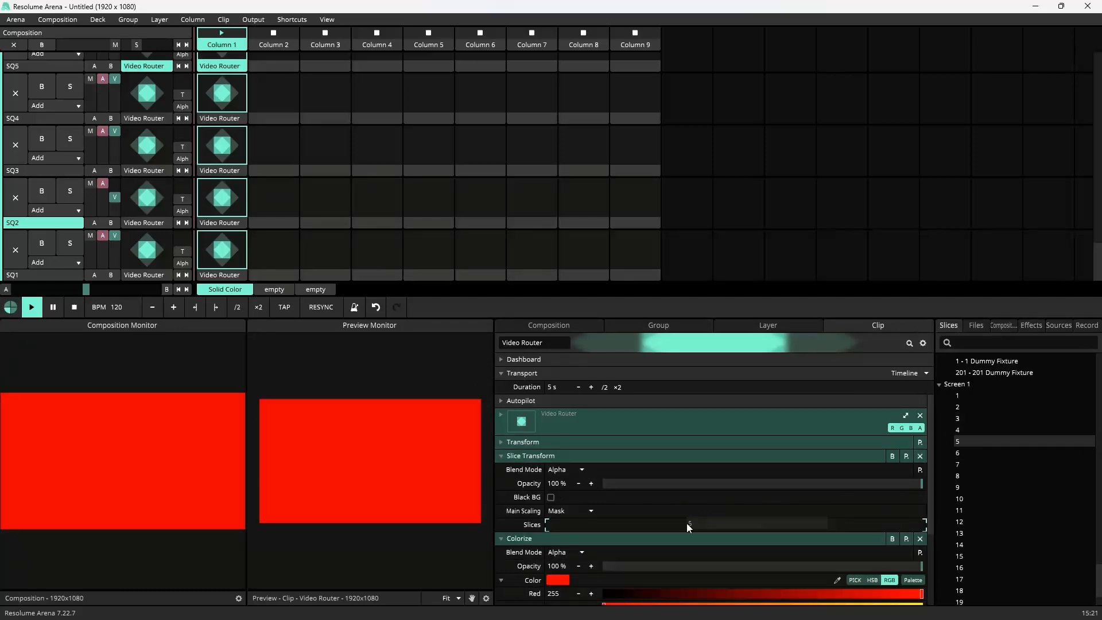
scroll(225, 129, up, 2)
click(225, 133)
click(536, 457)
click(920, 525)
drag(957, 453, 684, 524)
scroll(226, 150, up, 3)
click(224, 170)
click(534, 457)
click(920, 526)
drag(958, 464, 683, 524)
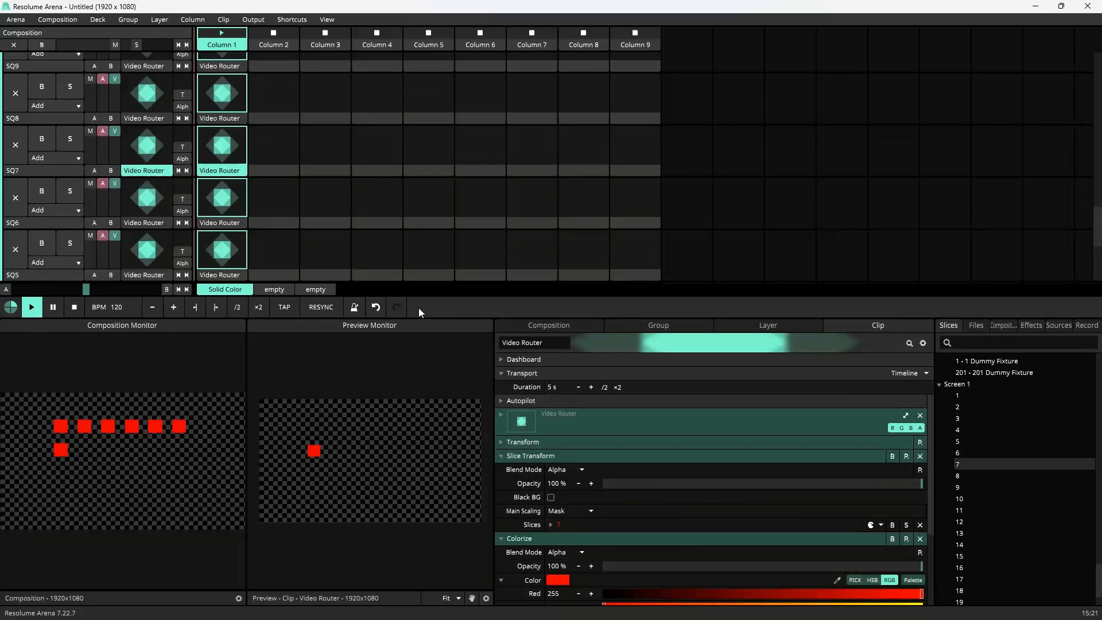
Step: Assign slices 8 through 11 to the Slice Transforms of the SQ8 to SQ11 Video Router clips
click(920, 525)
drag(958, 476, 684, 524)
click(224, 97)
click(532, 457)
click(920, 525)
drag(958, 487, 683, 523)
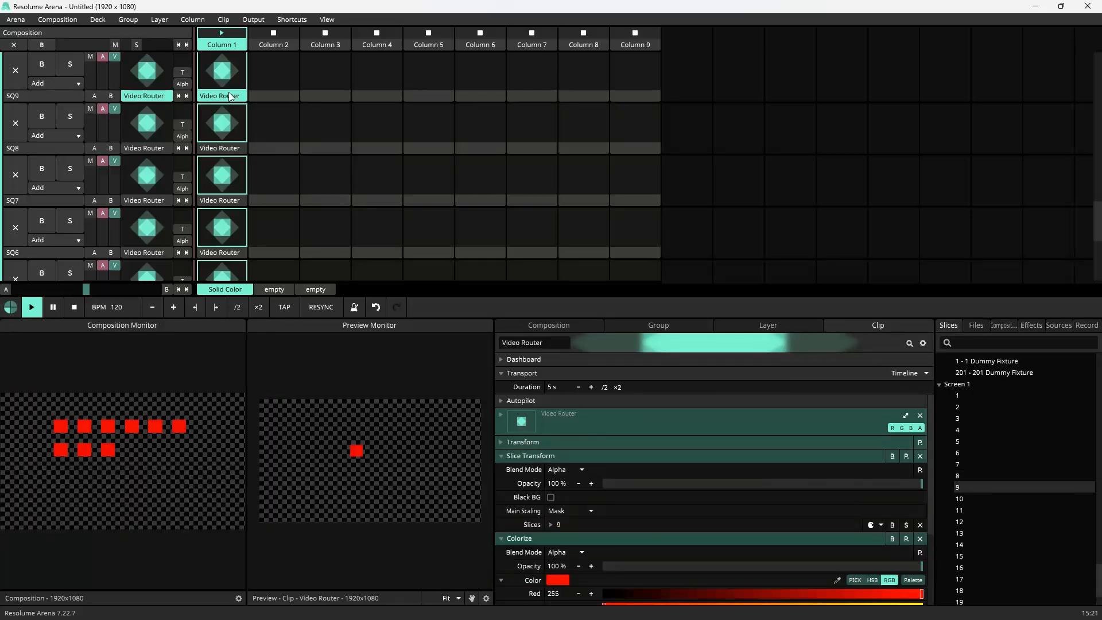
scroll(231, 96, up, 2)
click(226, 103)
click(920, 525)
drag(960, 499, 708, 523)
scroll(227, 109, up, 2)
click(225, 111)
click(532, 456)
click(920, 525)
drag(959, 510, 689, 524)
Step: Assign slices 12 through 16 to the Slice Transforms of the SQ12 to SQ16 Video Router clips
scroll(295, 199, up, 2)
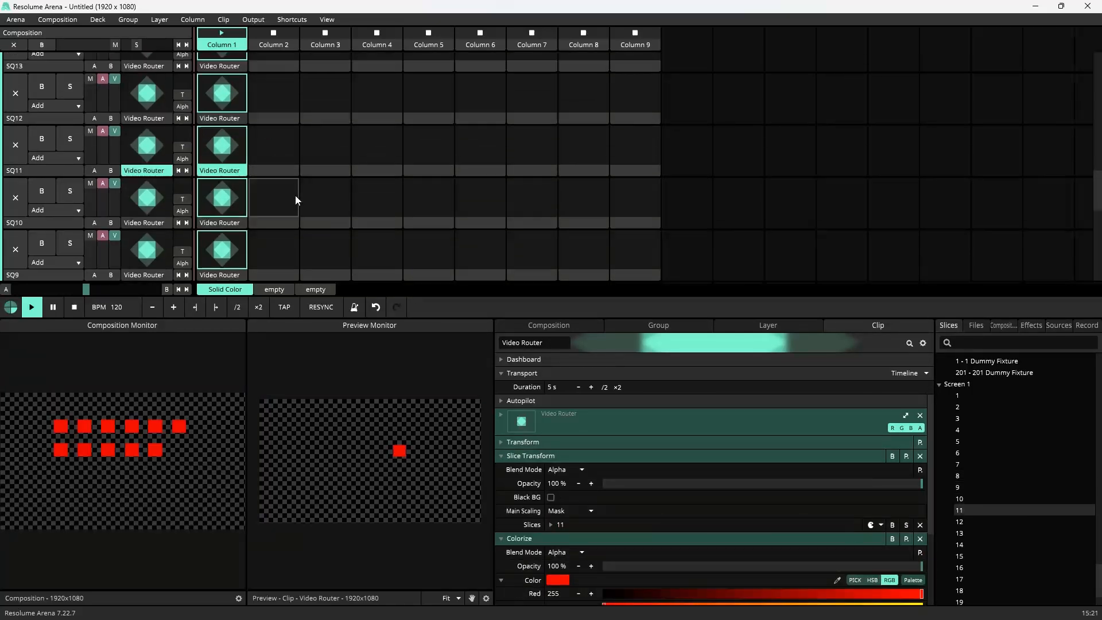
scroll(225, 125, up, 2)
click(224, 125)
drag(959, 522, 662, 524)
click(546, 456)
click(920, 525)
scroll(225, 173, up, 4)
click(224, 191)
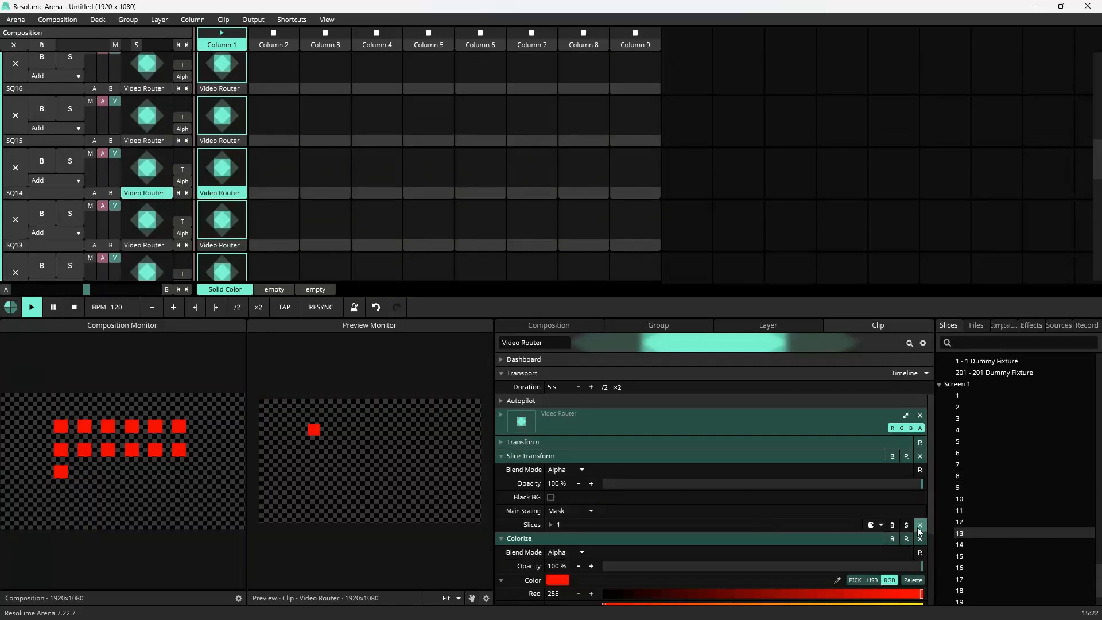
click(545, 457)
click(920, 525)
drag(959, 496, 778, 469)
click(224, 178)
click(539, 457)
click(920, 525)
drag(959, 508, 689, 524)
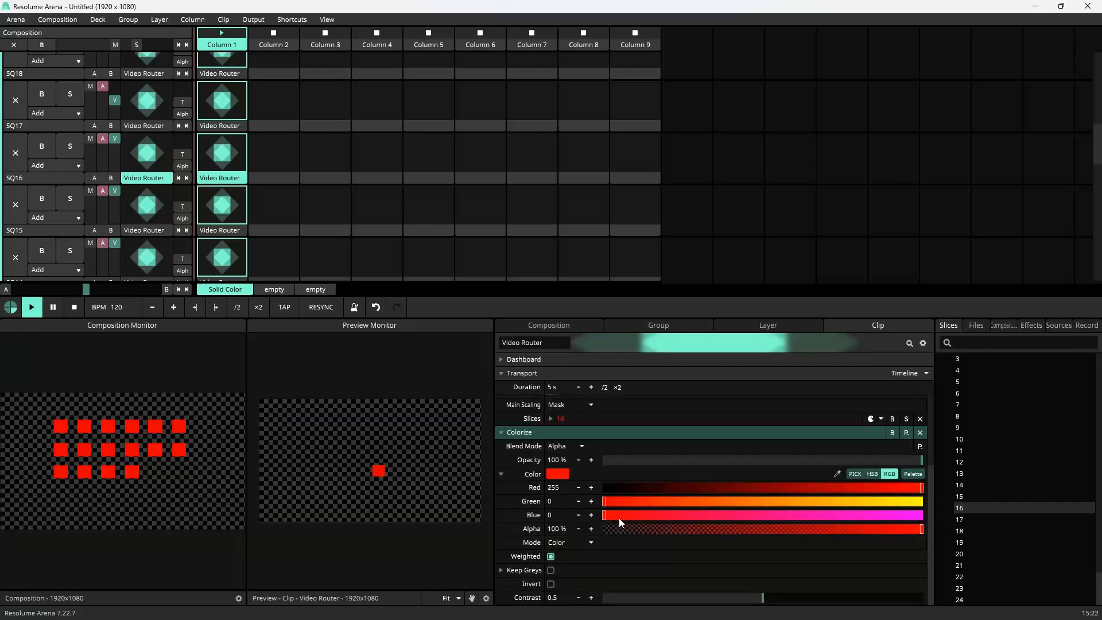
Step: Make SQ16's Colorize color blue by setting Blue to maximum and Red to 0
drag(619, 517, 926, 516)
drag(641, 487, 597, 488)
Step: Assign slices 17 through 20 to the Slice Transforms of the SQ17 to SQ20 Video Router clips
click(224, 126)
click(540, 456)
click(920, 525)
drag(959, 520, 689, 524)
scroll(244, 197, up, 2)
click(223, 133)
click(540, 457)
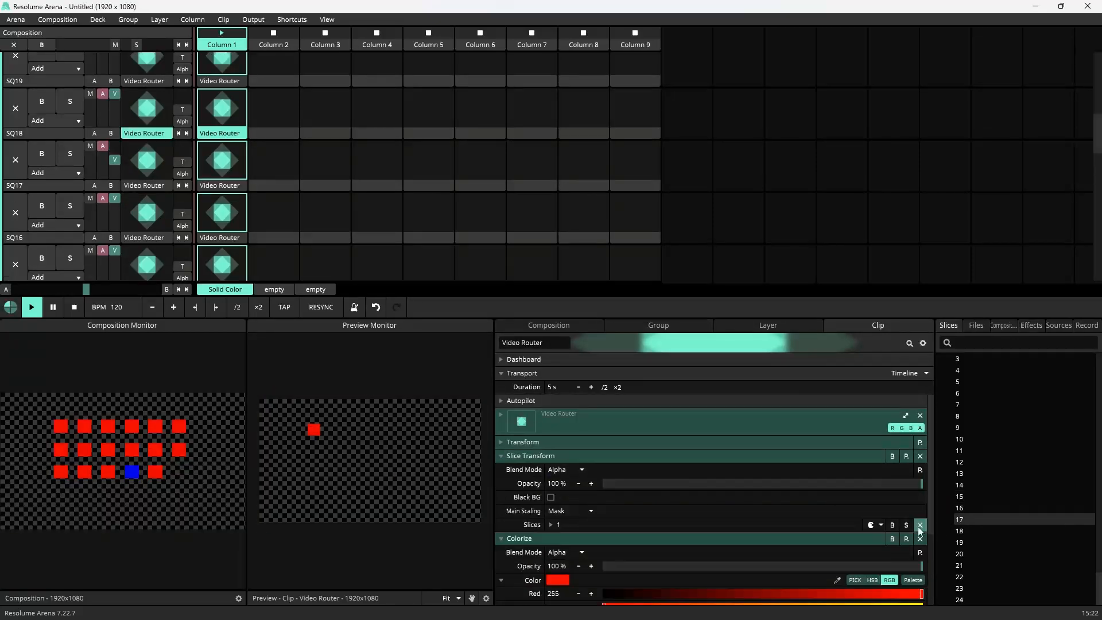
click(539, 456)
click(920, 525)
drag(959, 543, 774, 524)
scroll(226, 103, up, 2)
click(224, 89)
click(546, 457)
click(919, 525)
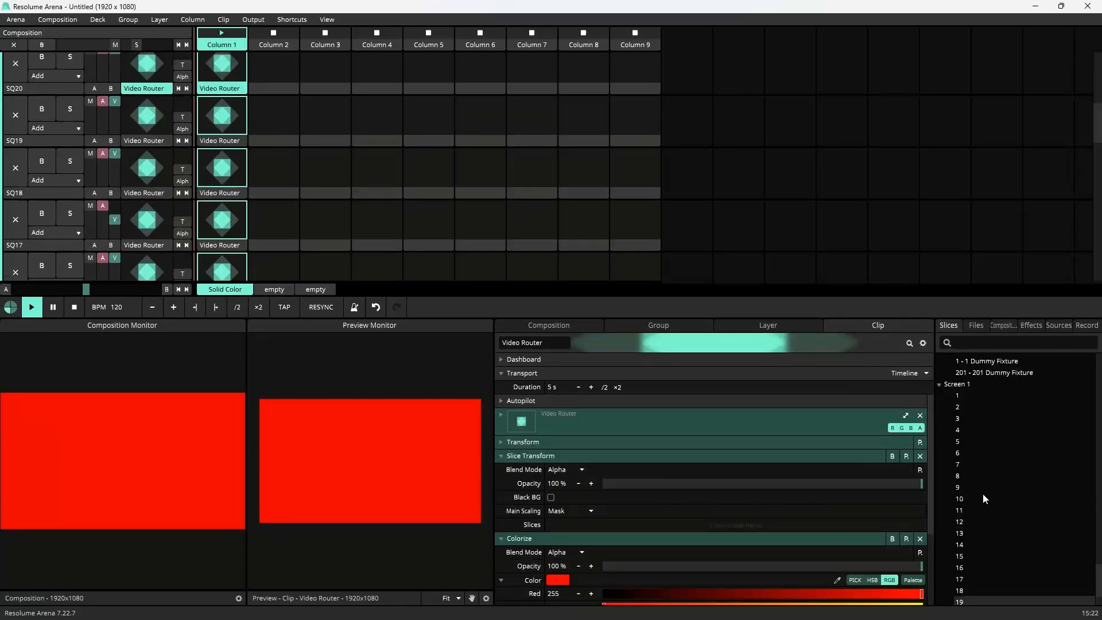
drag(959, 554, 625, 528)
Step: Assign slices 21 through 24 to the Slice Transforms of the SQ21 to SQ24 Video Router clips
scroll(230, 115, up, 2)
click(224, 96)
click(540, 456)
click(919, 525)
drag(959, 565, 689, 525)
scroll(224, 141, up, 3)
click(224, 133)
click(539, 457)
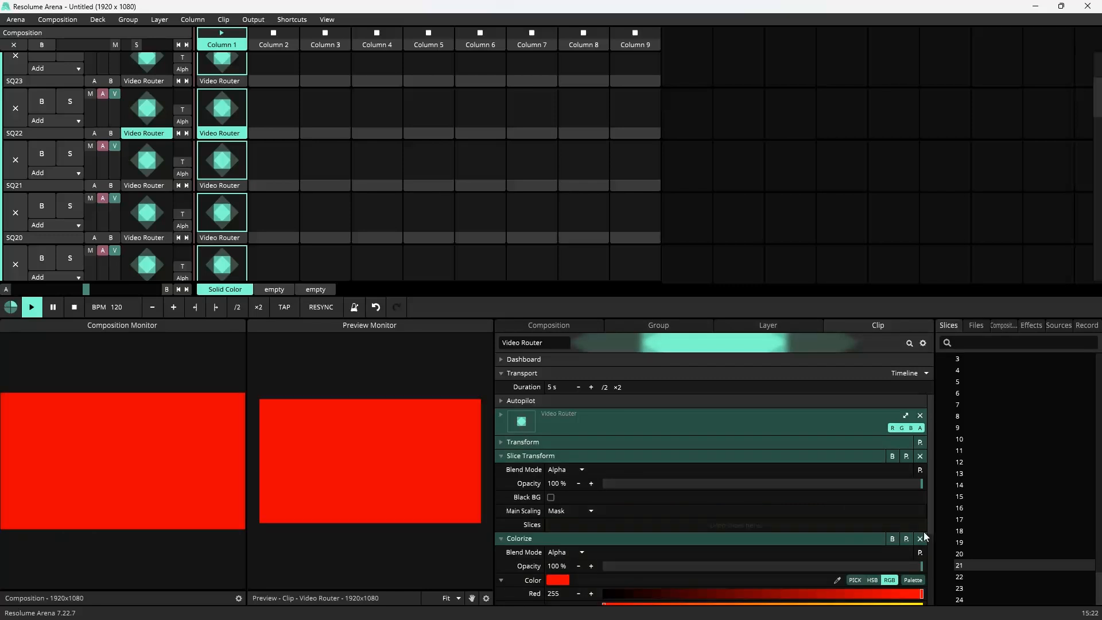
click(537, 457)
click(920, 524)
drag(960, 589, 767, 523)
click(224, 118)
click(533, 455)
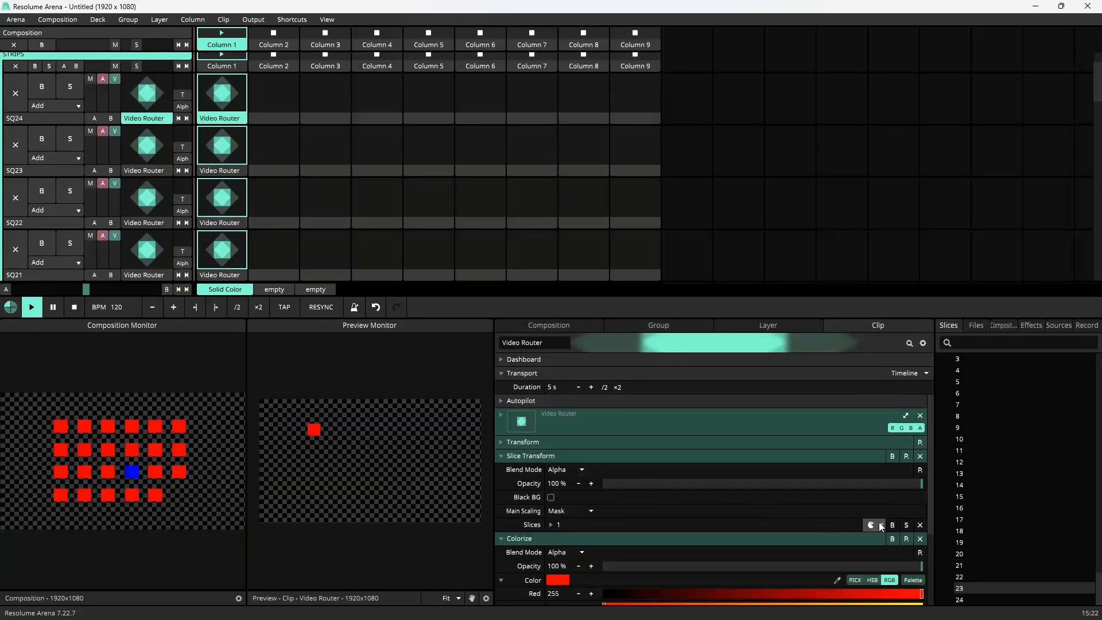
click(920, 525)
drag(960, 601, 758, 525)
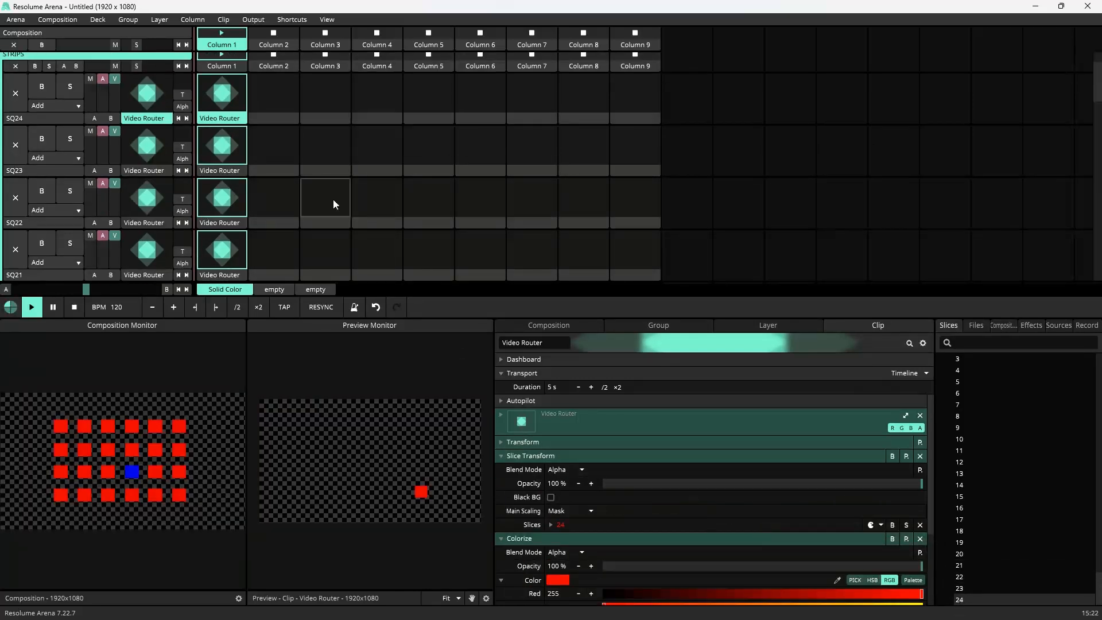
Step: Add a Line Scape source to column 3 of the VIDEO layer and launch it
scroll(269, 205, up, 1)
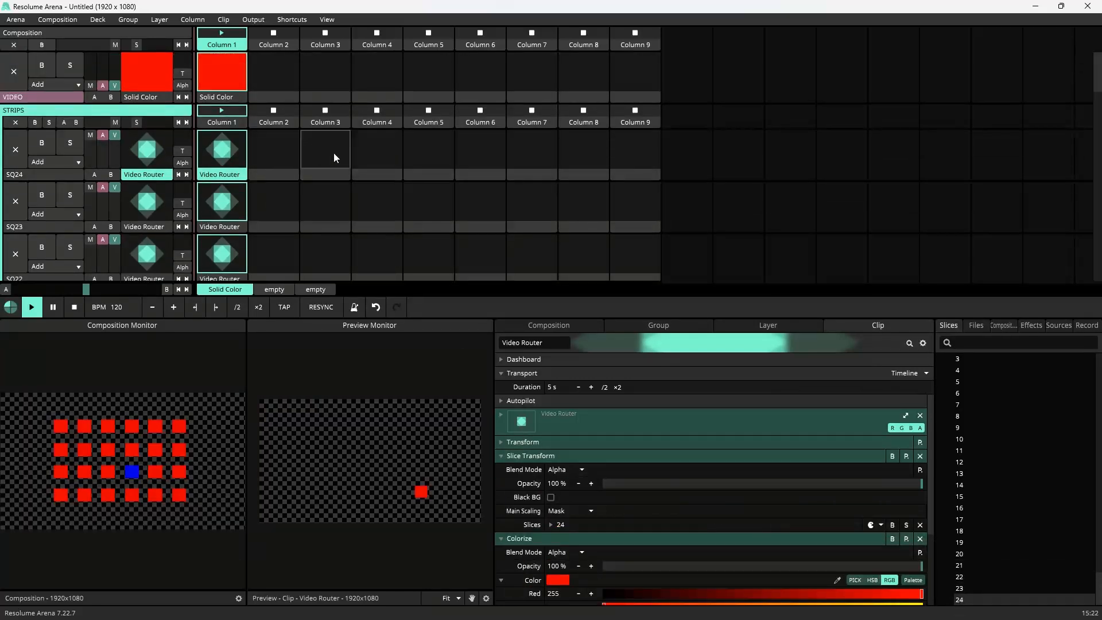
click(1052, 323)
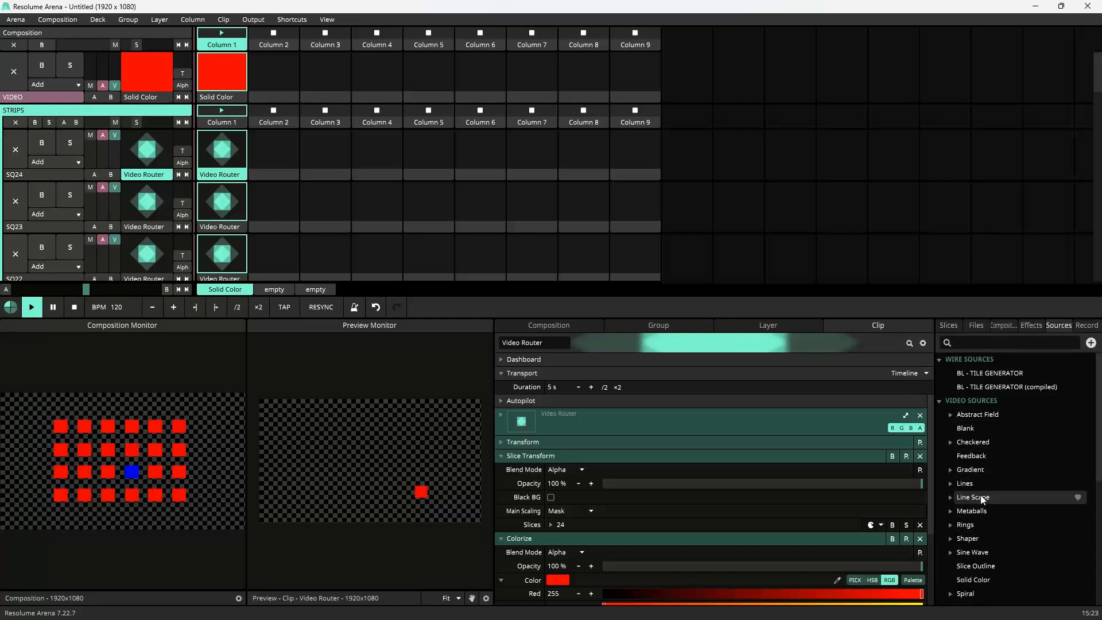
drag(973, 498, 340, 75)
click(340, 75)
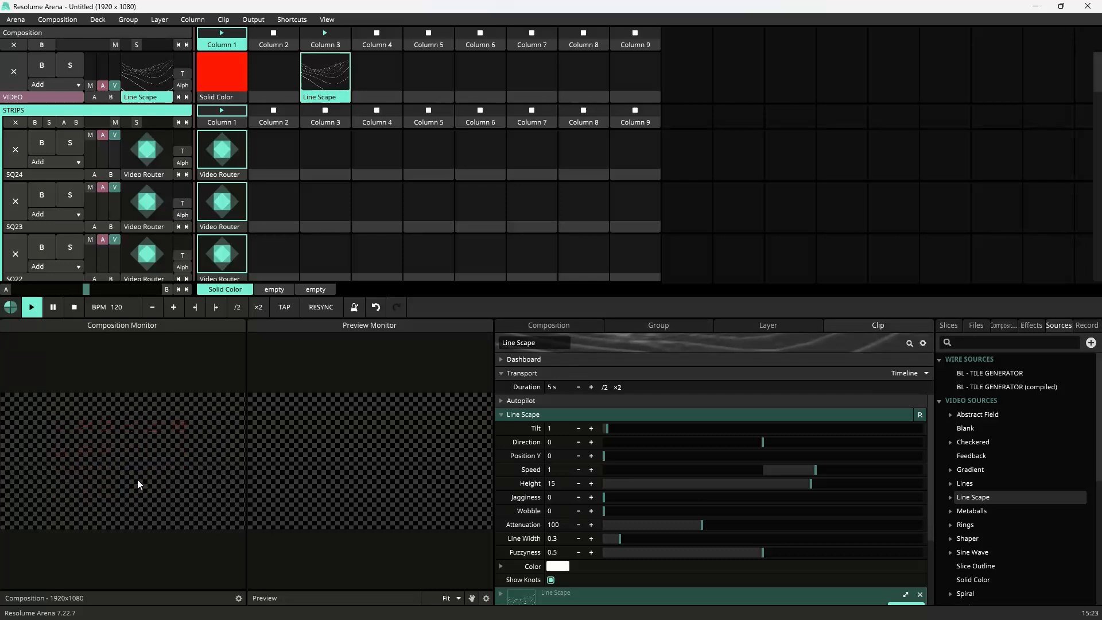
Step: Open Advanced Output and inspect the Lumiverse fixture slices over the squares, then save and close
click(264, 17)
click(272, 113)
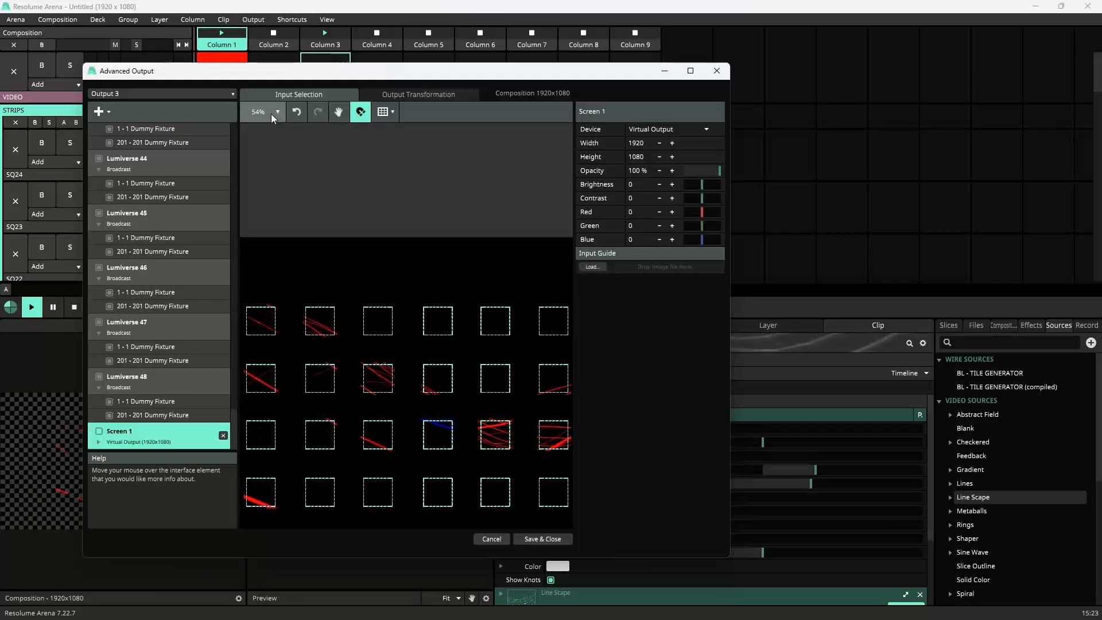
click(144, 142)
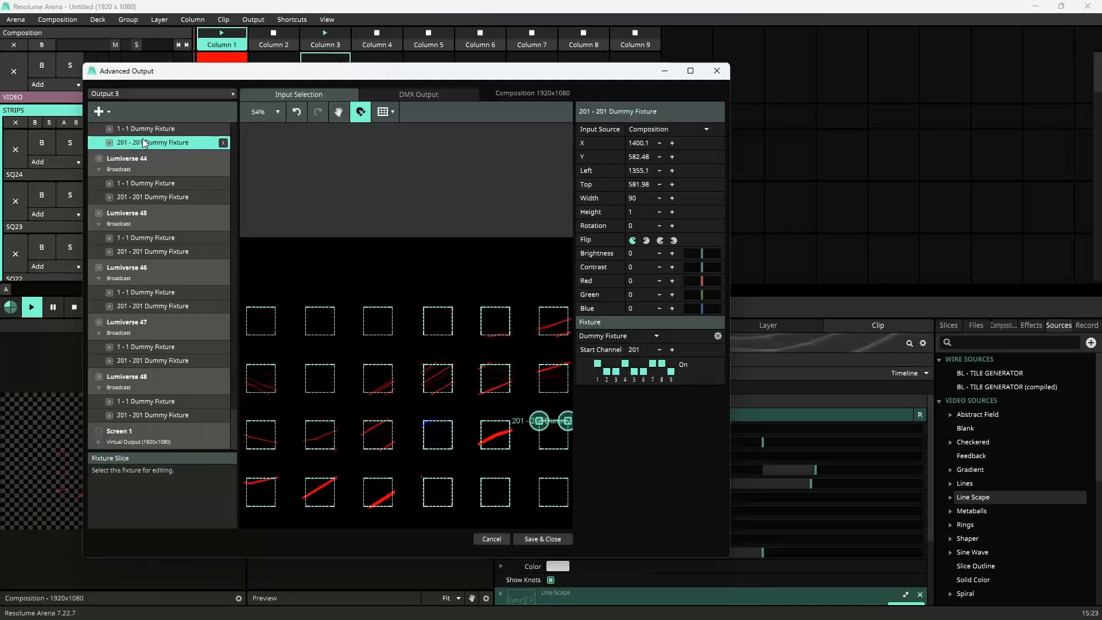
scroll(156, 148, up, 3)
click(145, 230)
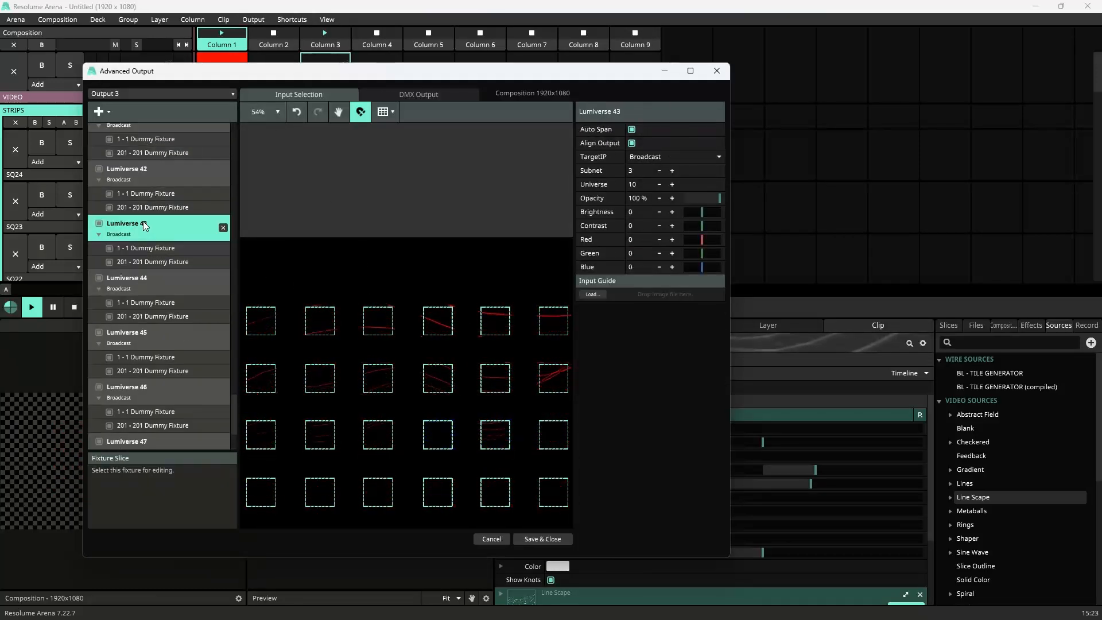
click(146, 243)
scroll(565, 433, up, 4)
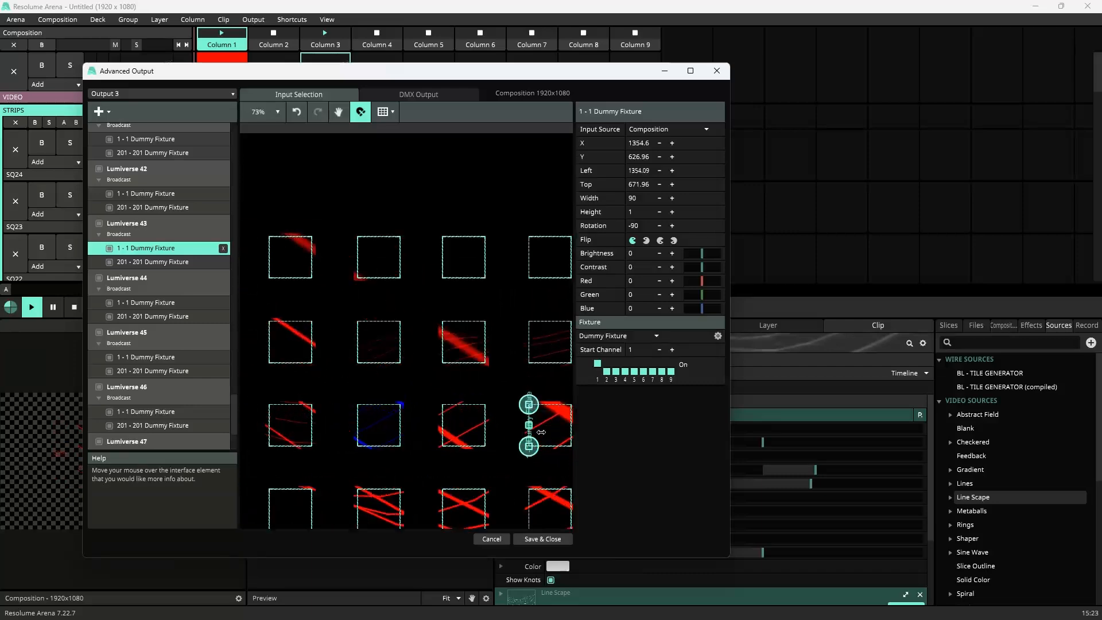
scroll(511, 422, up, 10)
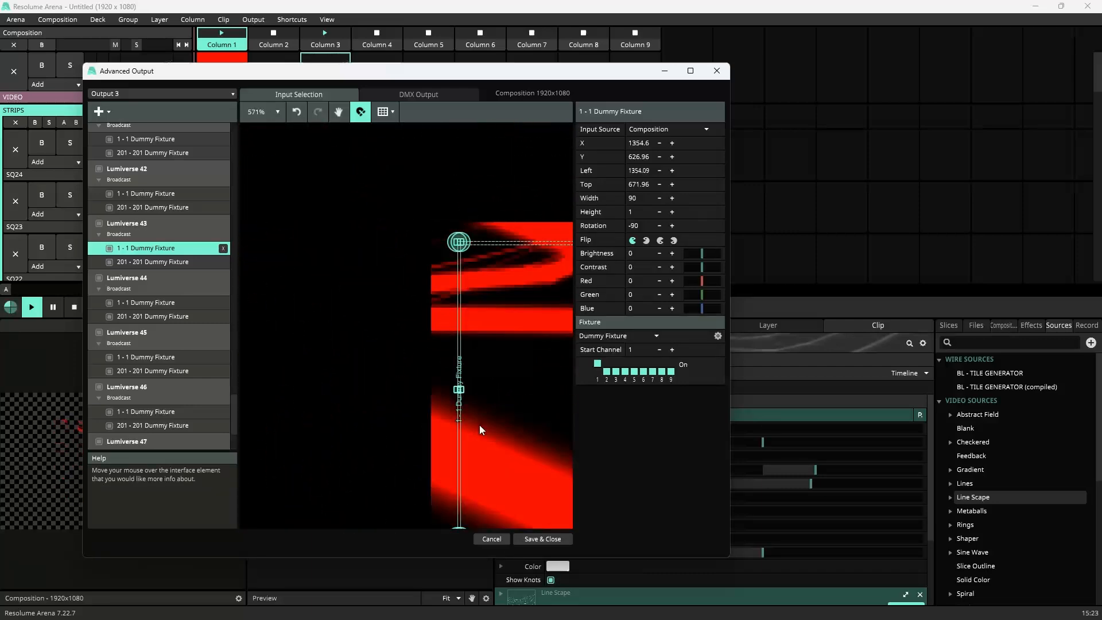
scroll(480, 425, down, 15)
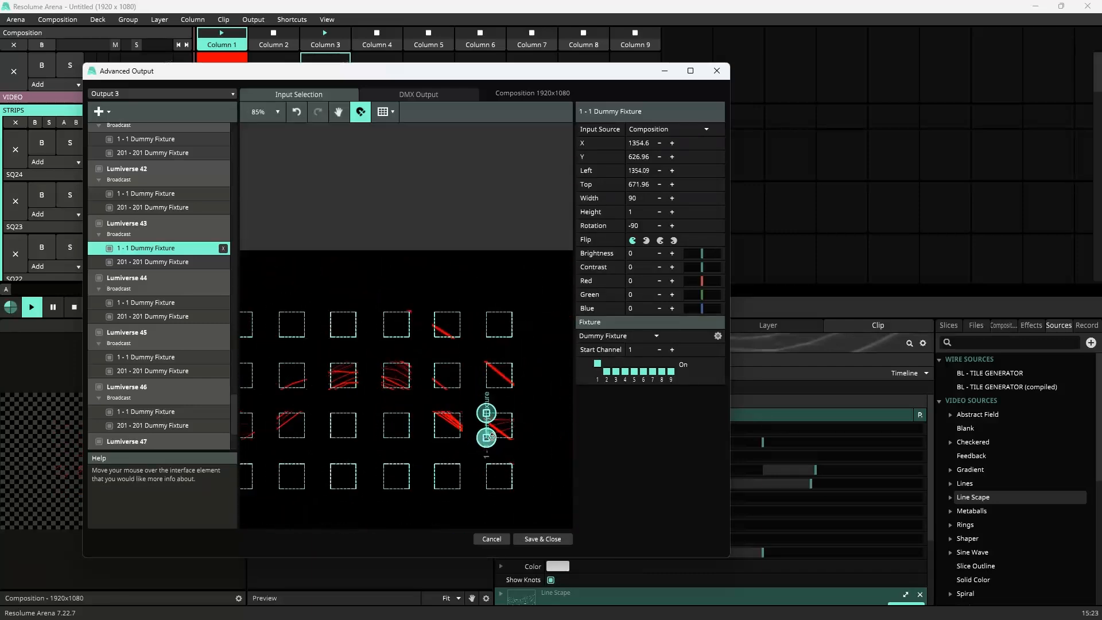
scroll(490, 450, up, 2)
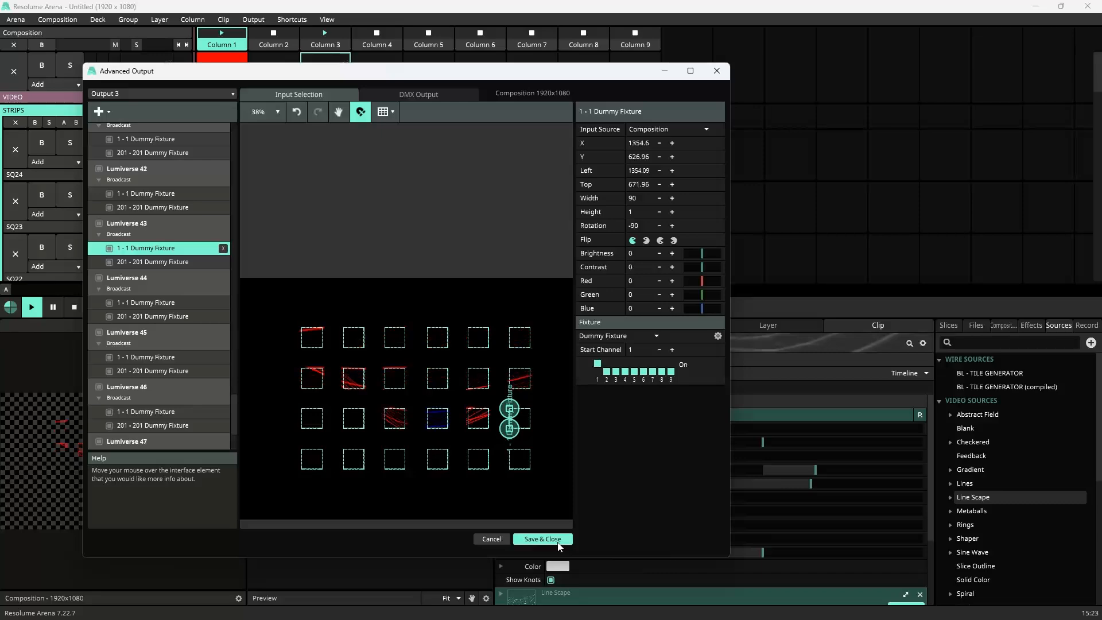
click(543, 539)
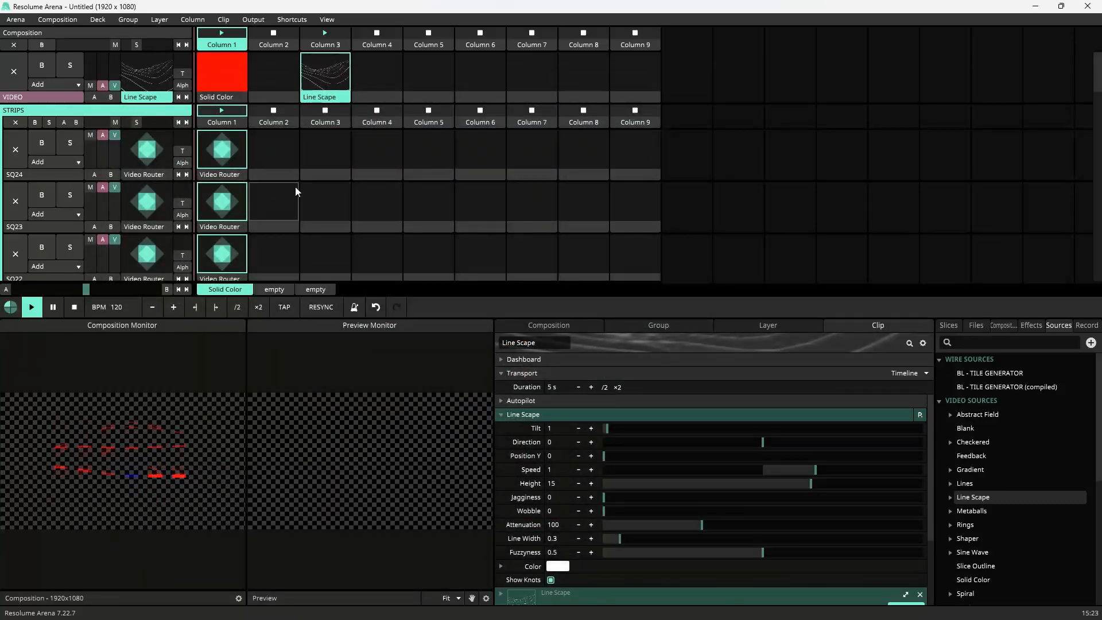
Step: Relaunch the Solid Color clip on VIDEO and select SQ1's Video Router clip
click(217, 69)
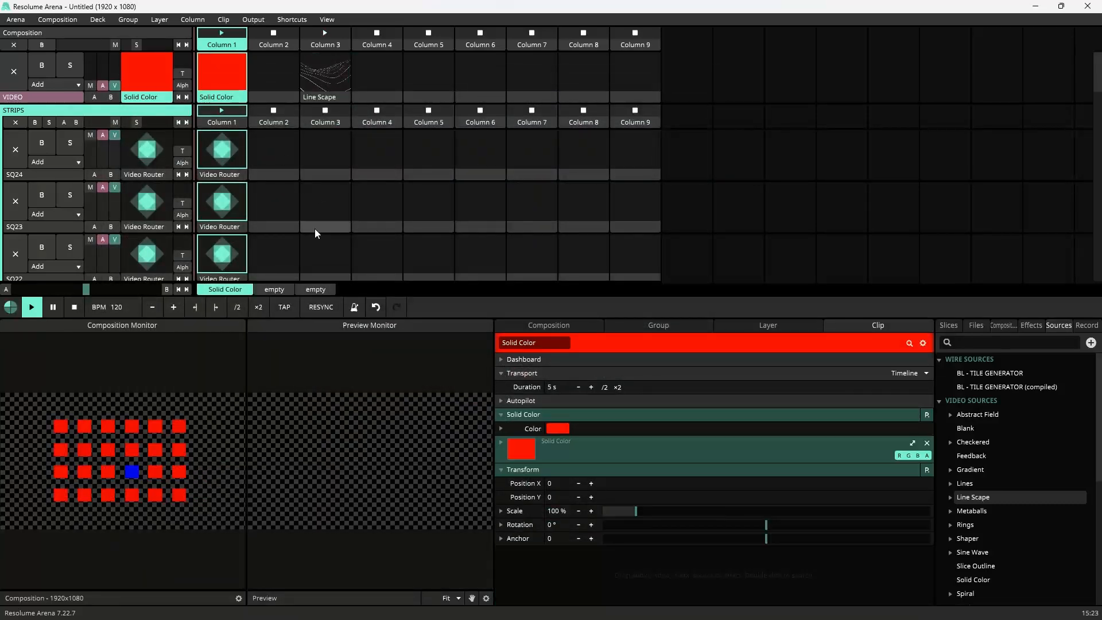
scroll(316, 233, down, 10)
click(222, 250)
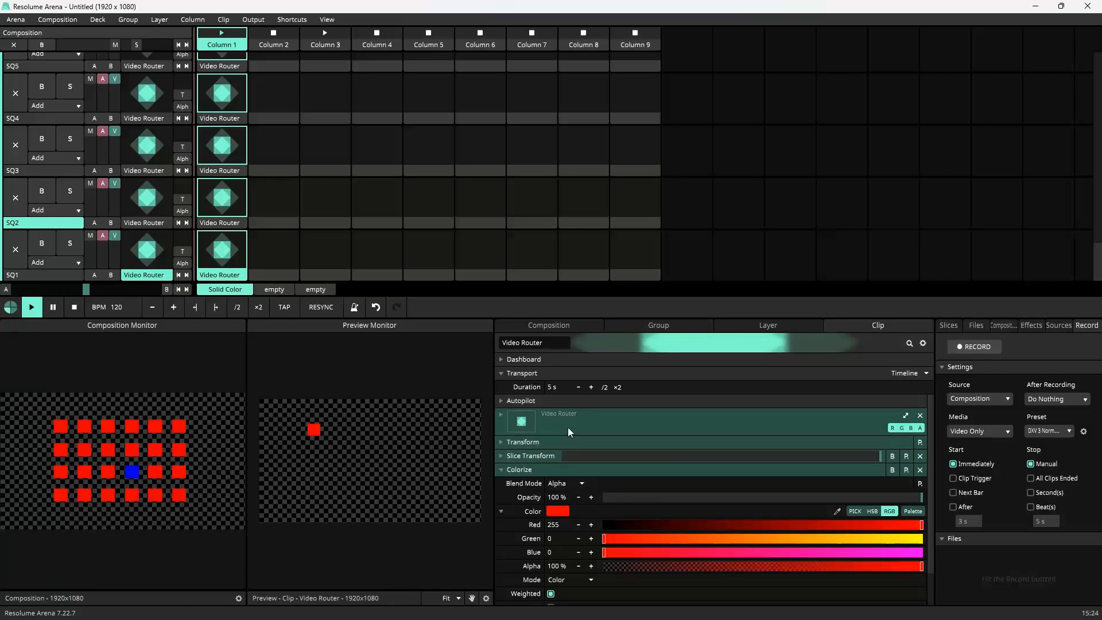
Step: Enter DMX shortcut editing and create a DMX shortcut for the Video Router's Opacity on SQ1's clip
click(292, 19)
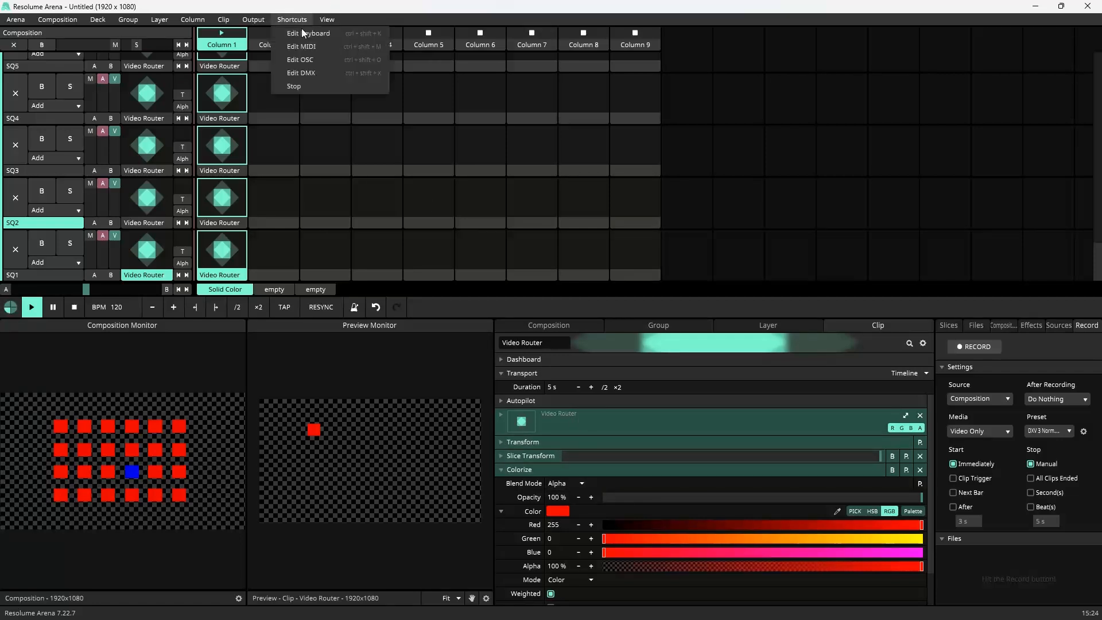
click(304, 74)
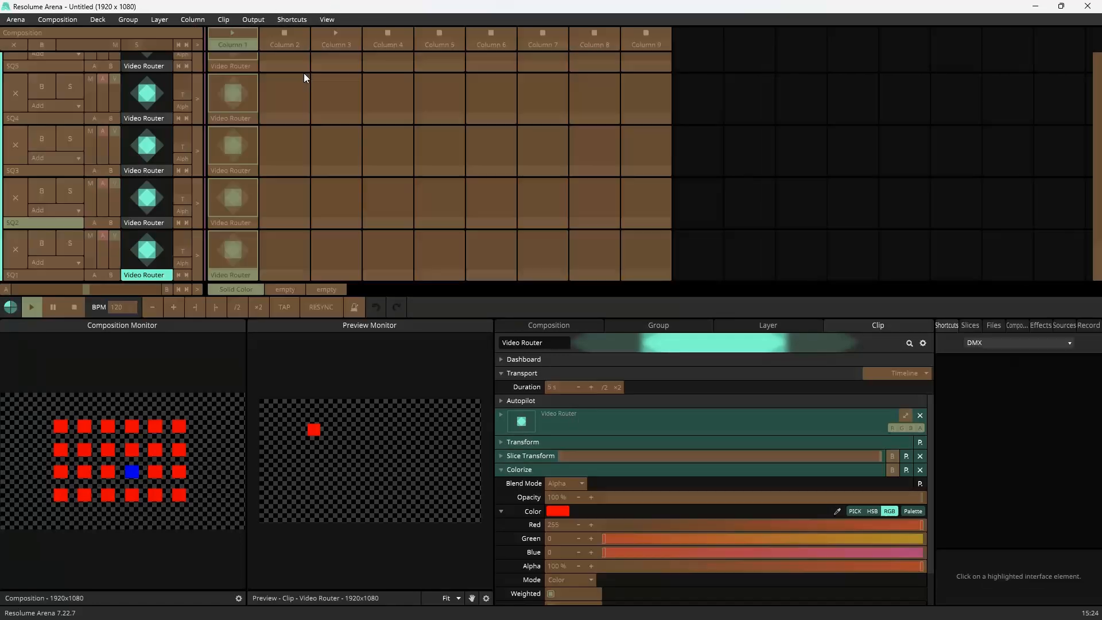
click(585, 423)
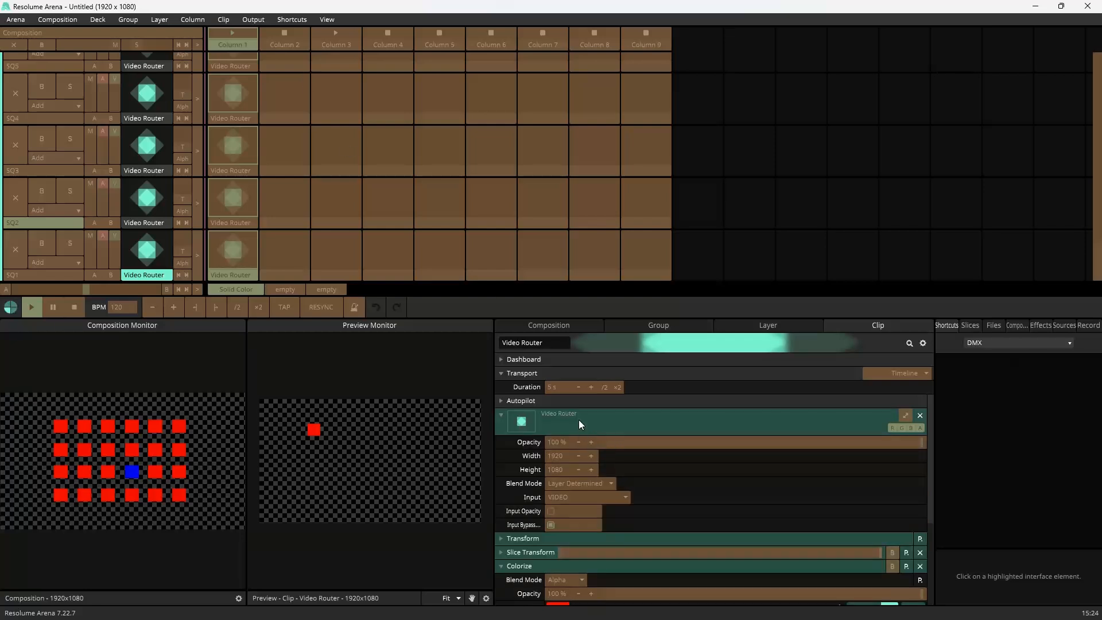
click(608, 442)
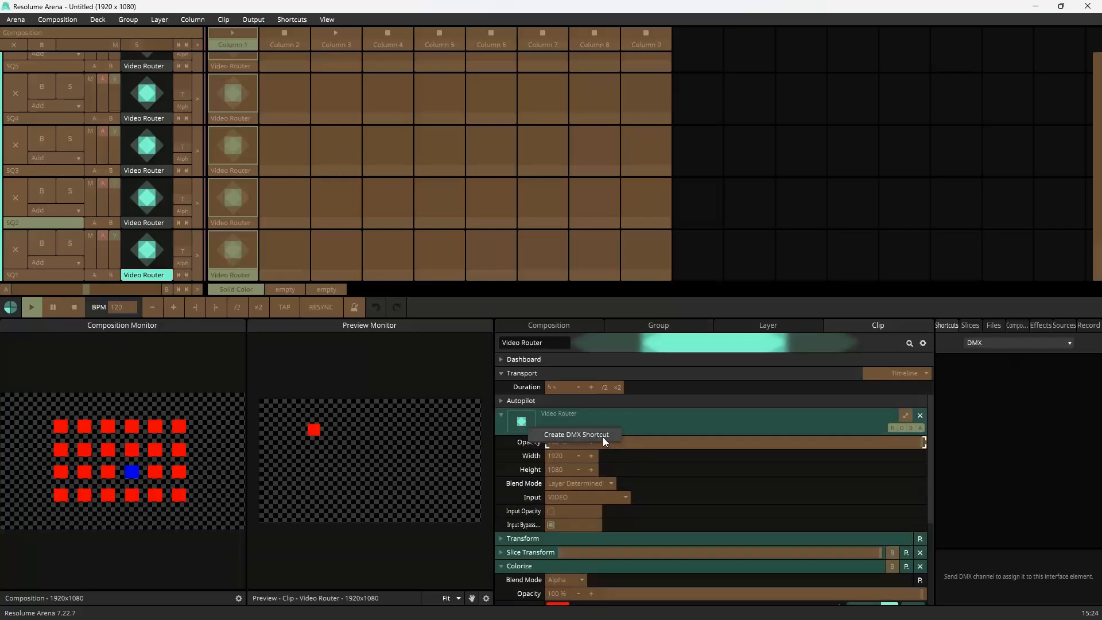
click(603, 437)
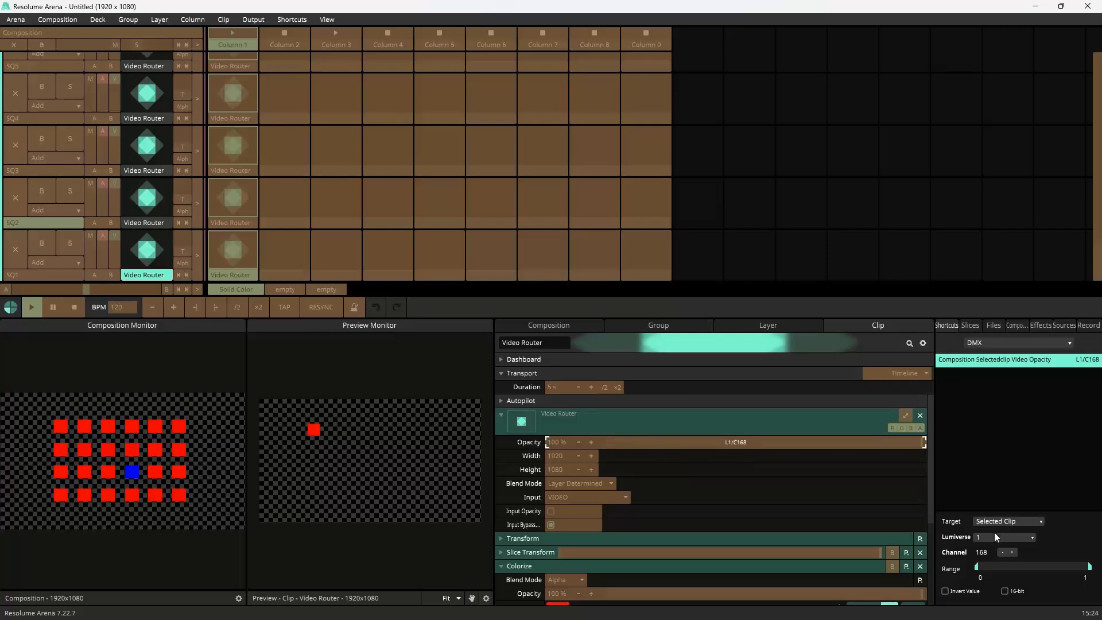
Step: Create a new DMX shortcut preset named DMX TUT
click(1004, 343)
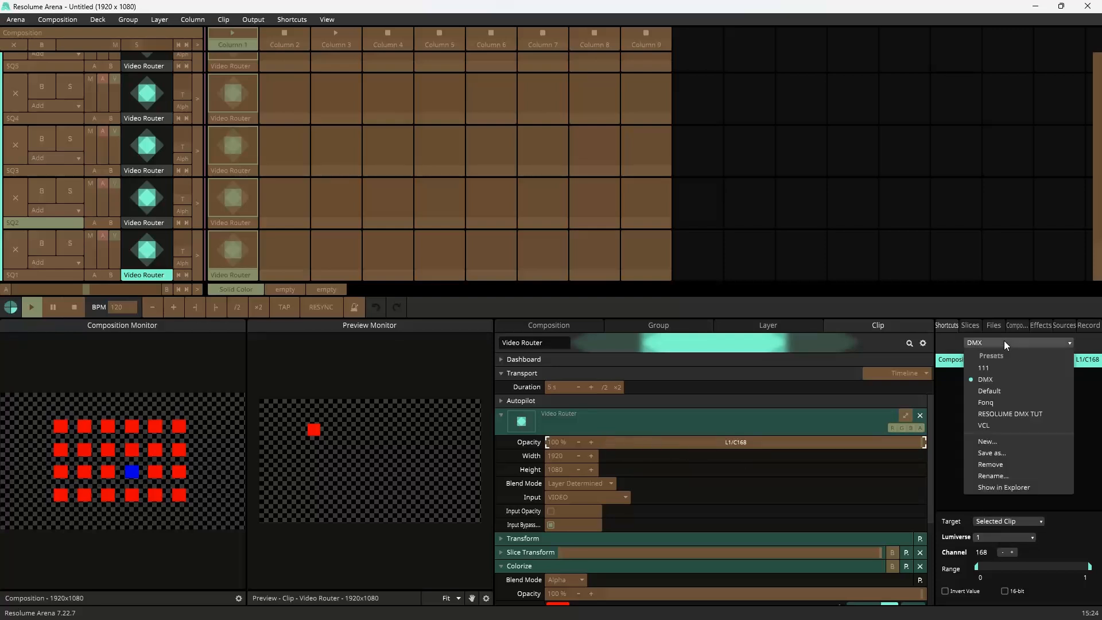
click(998, 444)
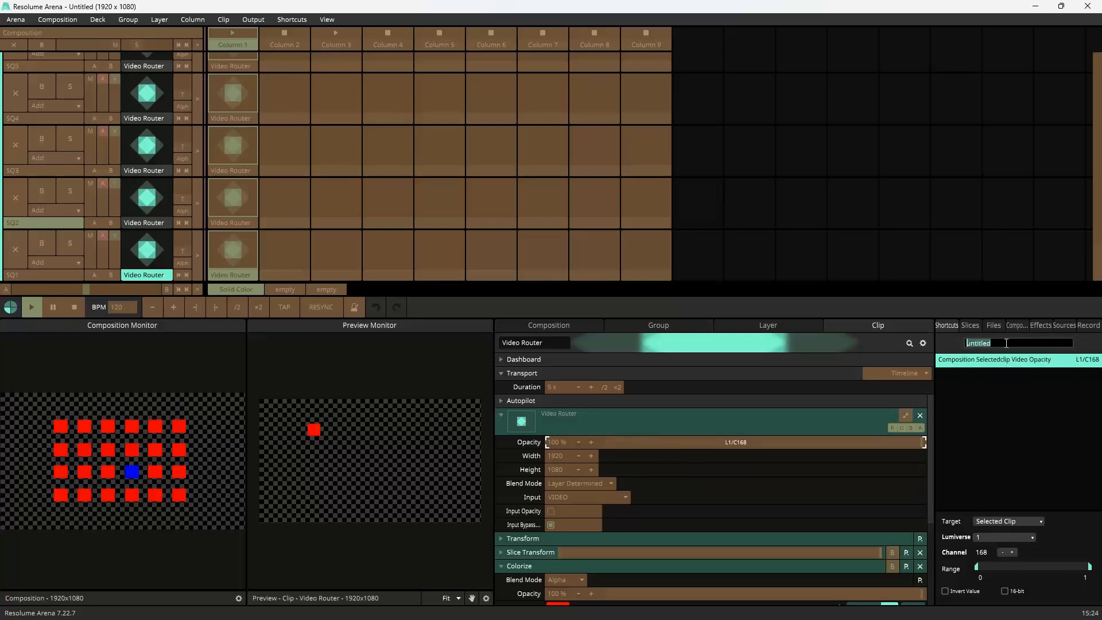
text(DMX TUT)
key(Return)
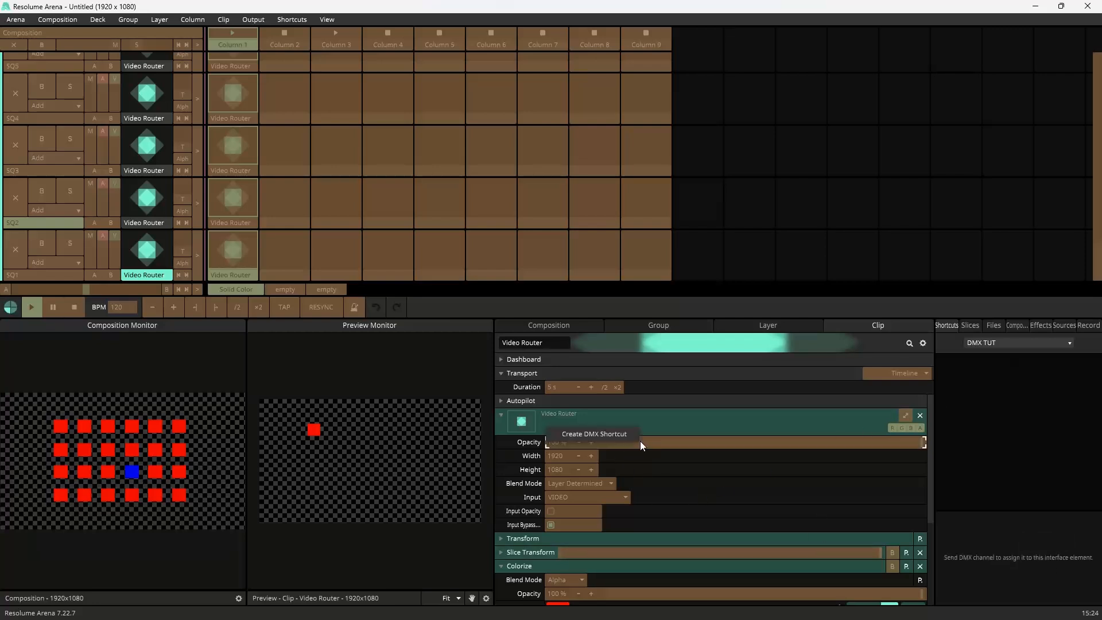
Step: Create a DMX shortcut for the Video Router Opacity and set its target to This Clip
click(640, 441)
click(997, 524)
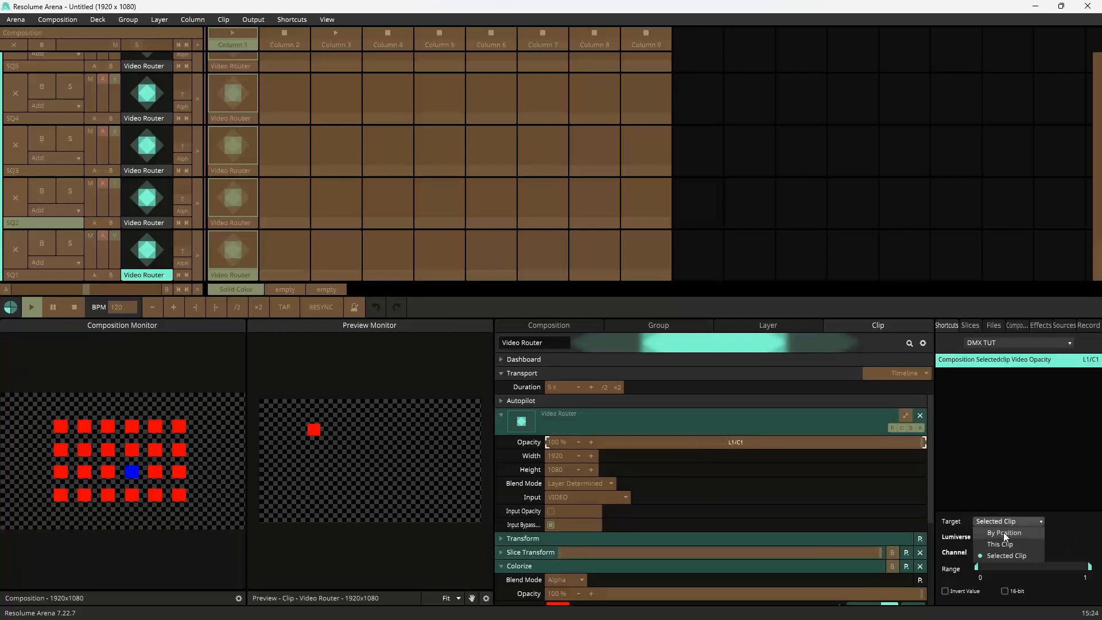
click(1006, 545)
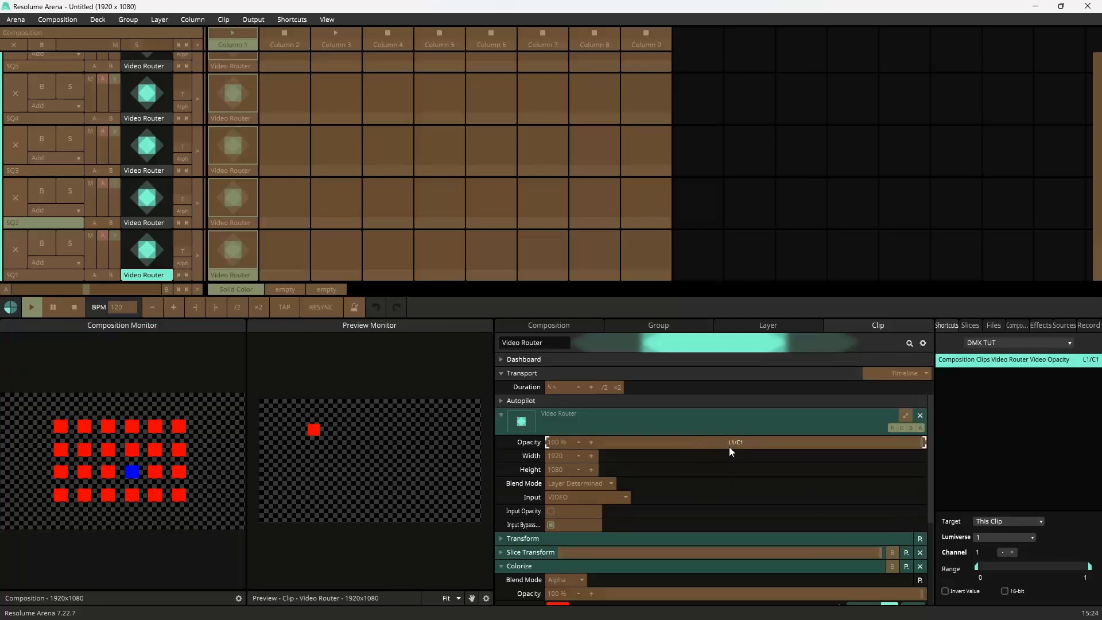
scroll(729, 447, down, 2)
scroll(632, 502, down, 2)
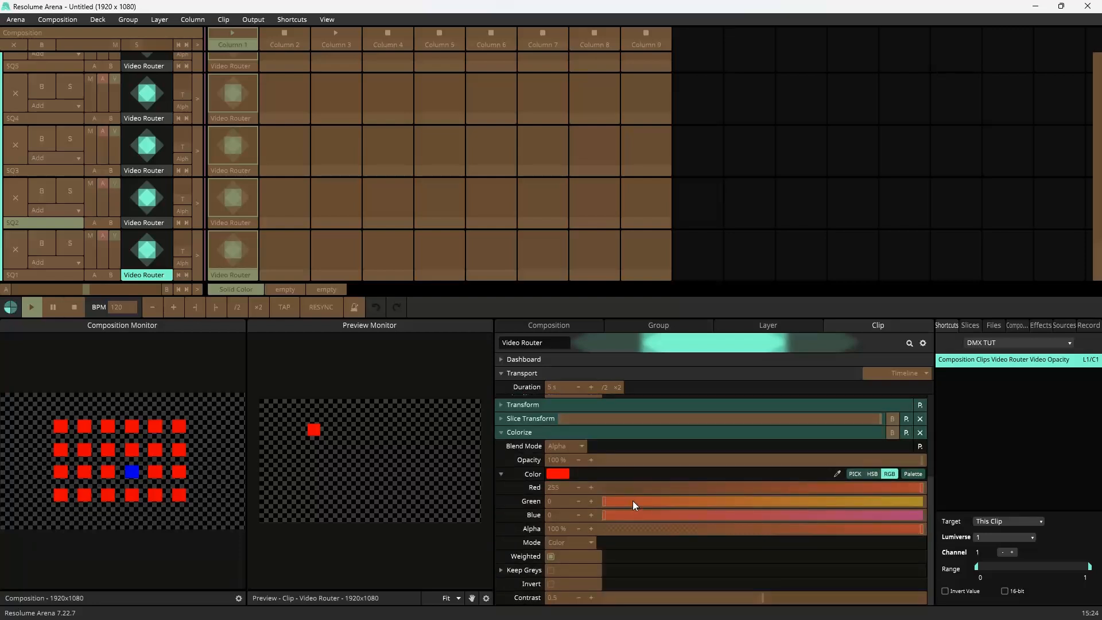
Step: Create DMX shortcuts for SQ1's Colorize Red, Green and Blue, setting each target to This Clip
click(613, 487)
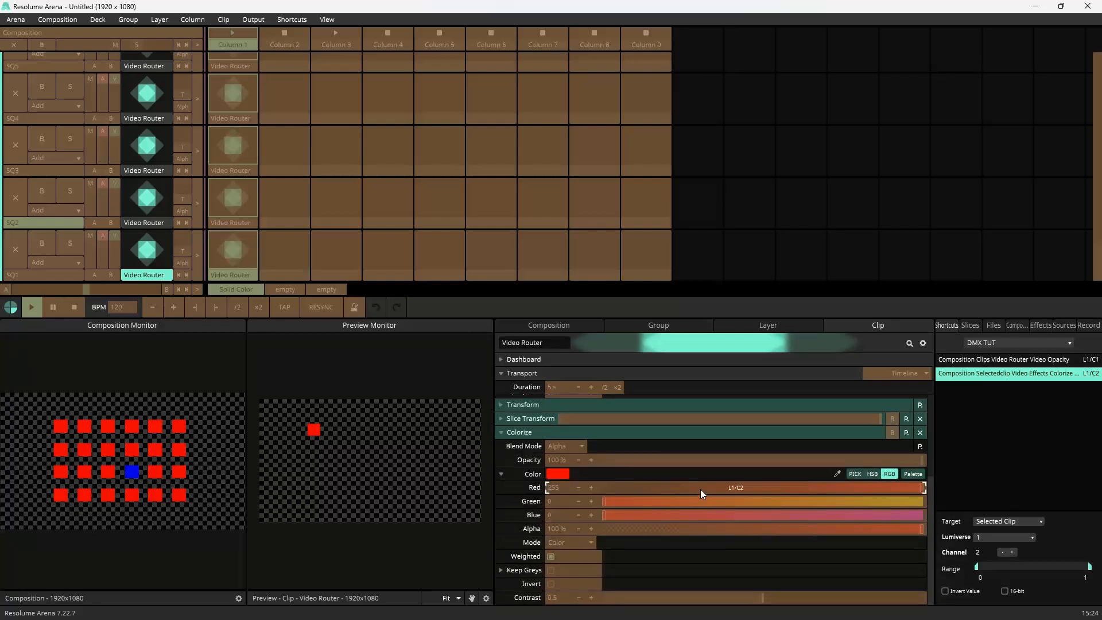
click(983, 522)
click(1006, 545)
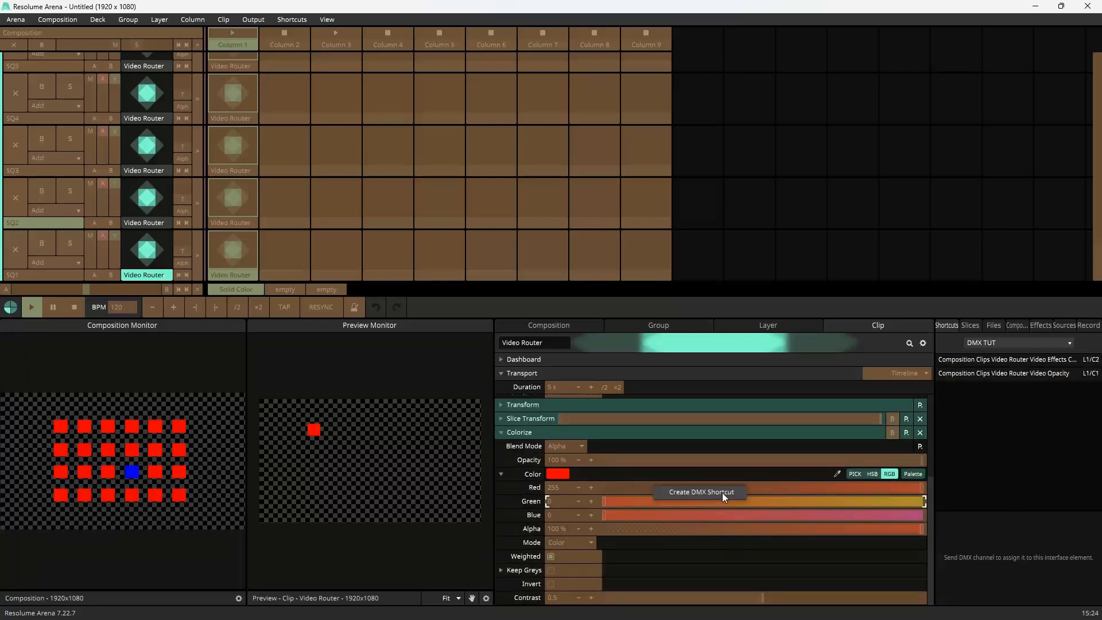
click(773, 504)
click(1002, 545)
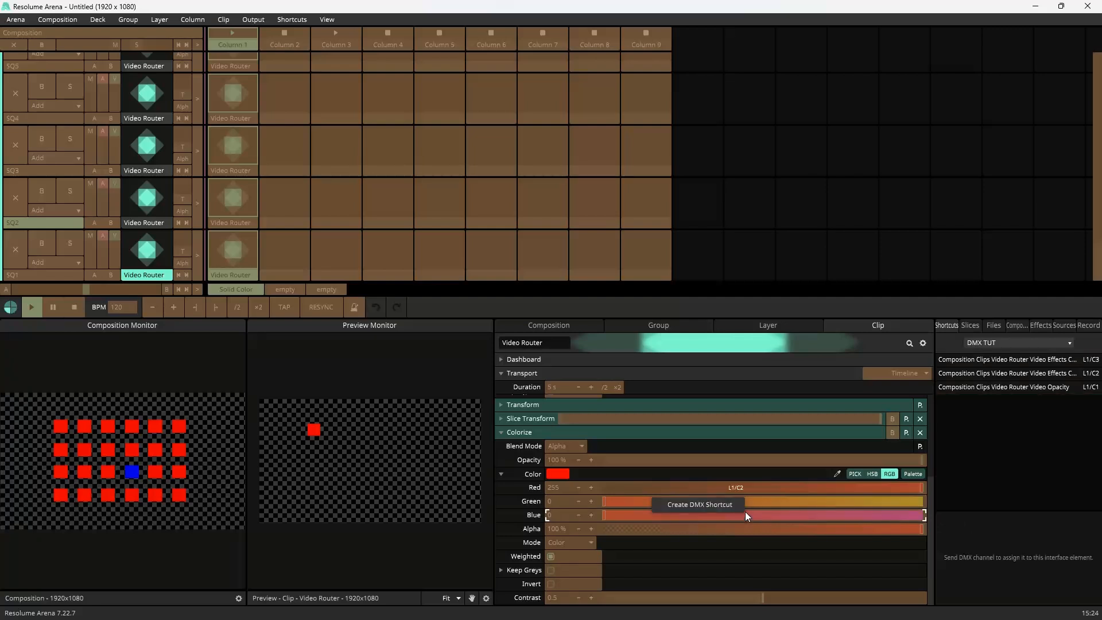
click(748, 514)
click(983, 523)
click(999, 547)
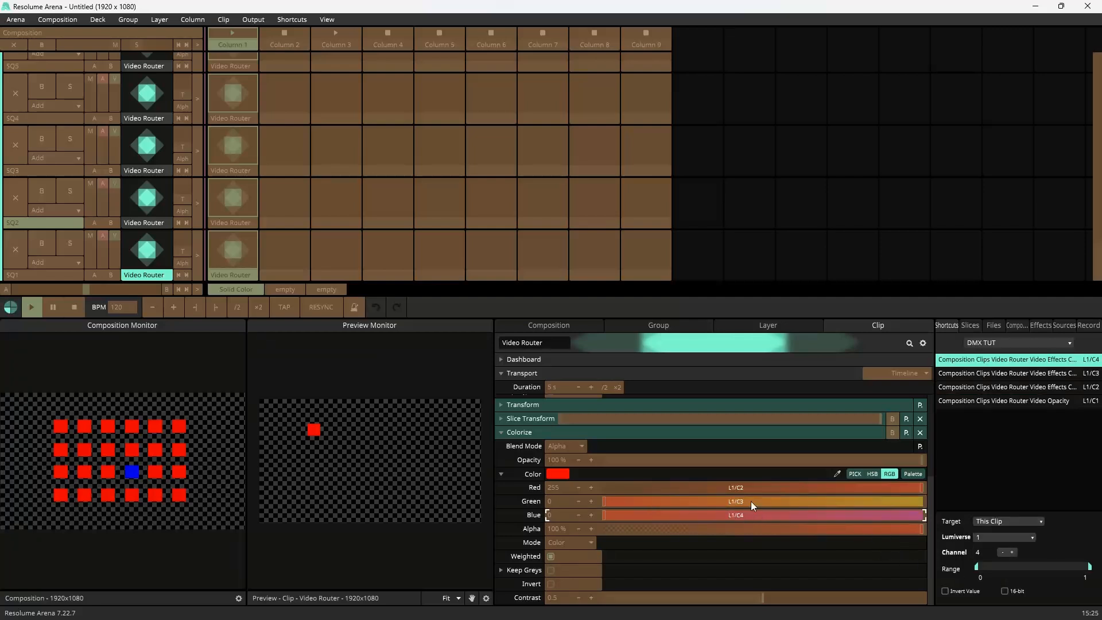
Step: Leave DMX editing, select SQ2's Video Router clip, and re-enter DMX shortcut editing
scroll(718, 503, up, 4)
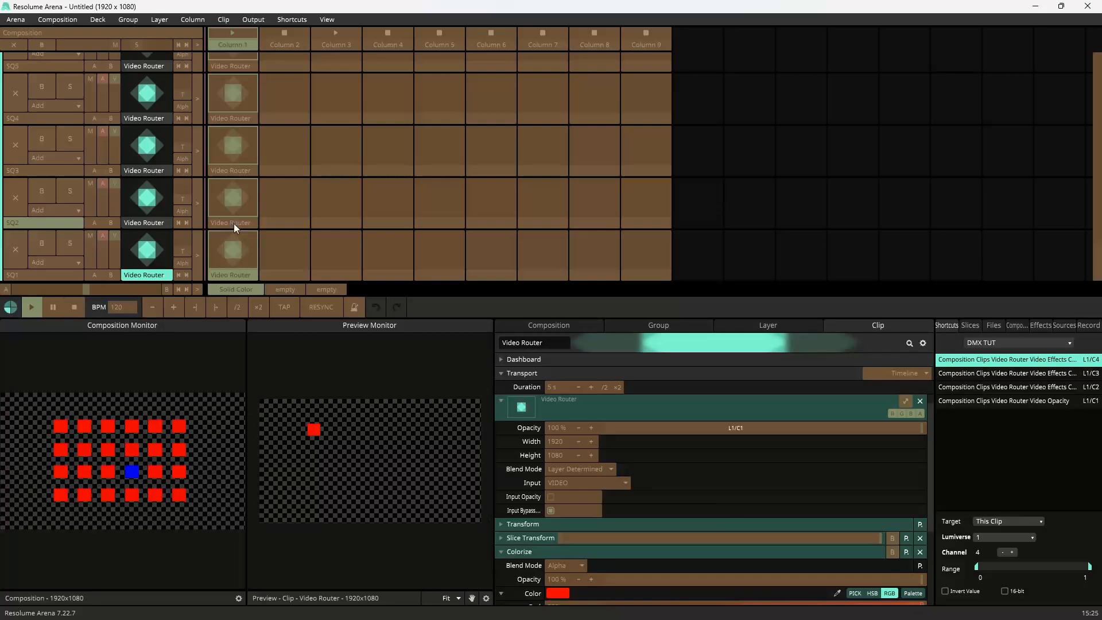
key(Escape)
click(280, 20)
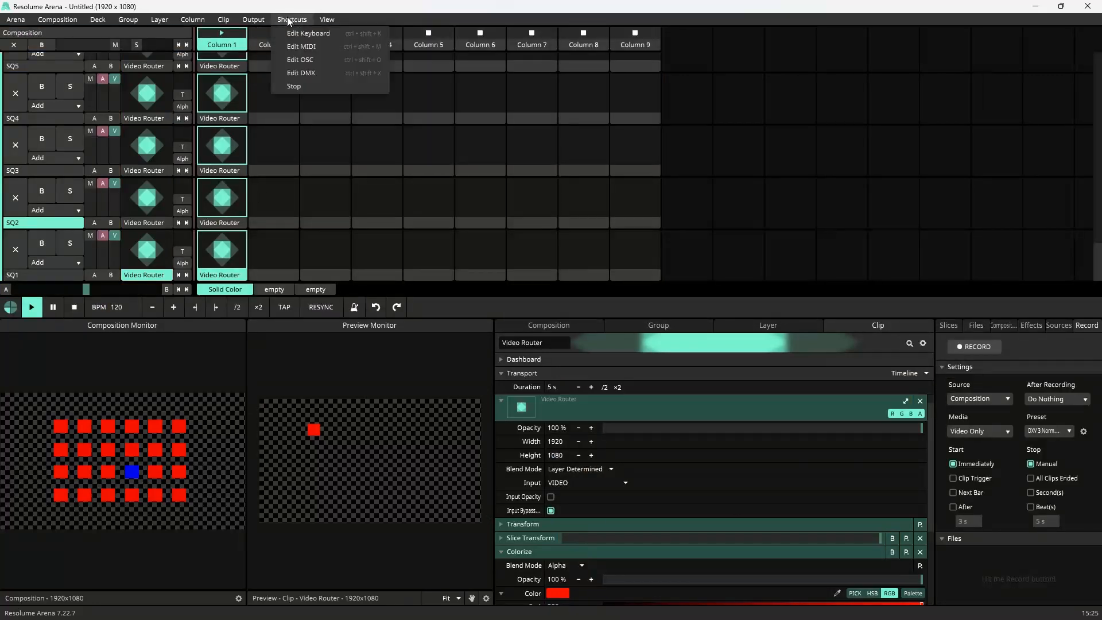
click(225, 220)
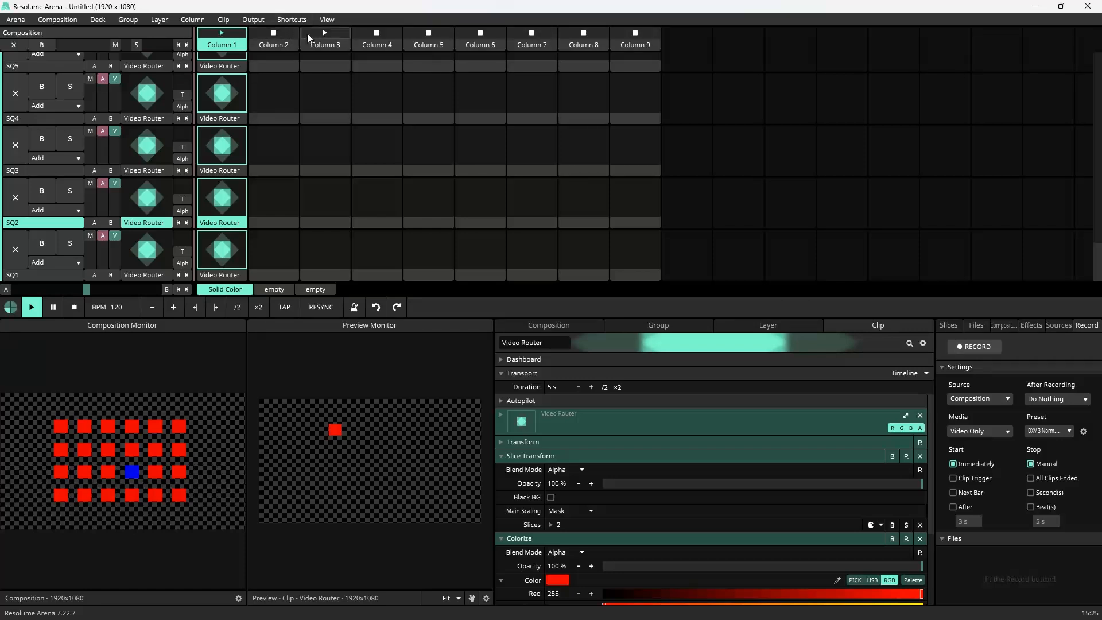
click(291, 19)
click(317, 74)
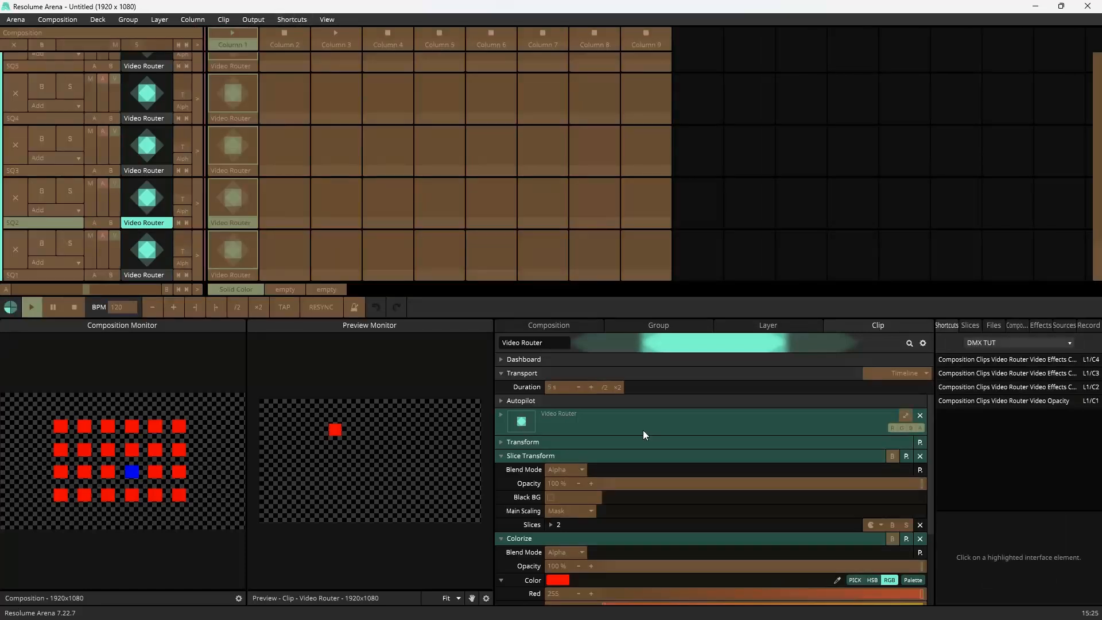
Step: Create DMX shortcuts for SQ2's Video Router Opacity and Colorize colours, setting the Opacity target to This Clip
click(626, 428)
click(702, 443)
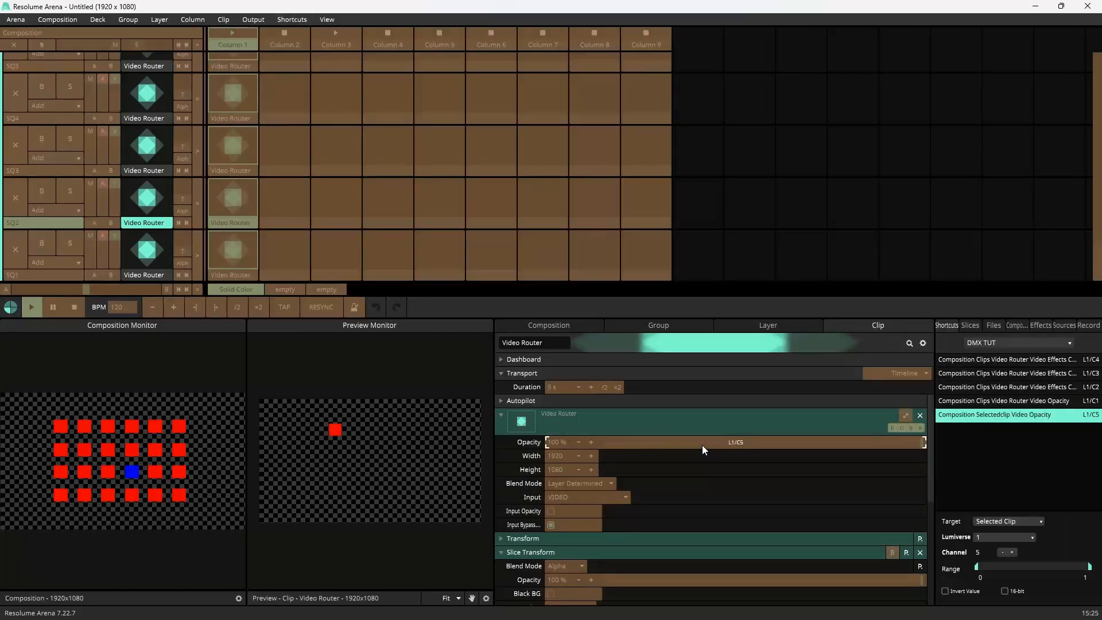
scroll(741, 532, down, 6)
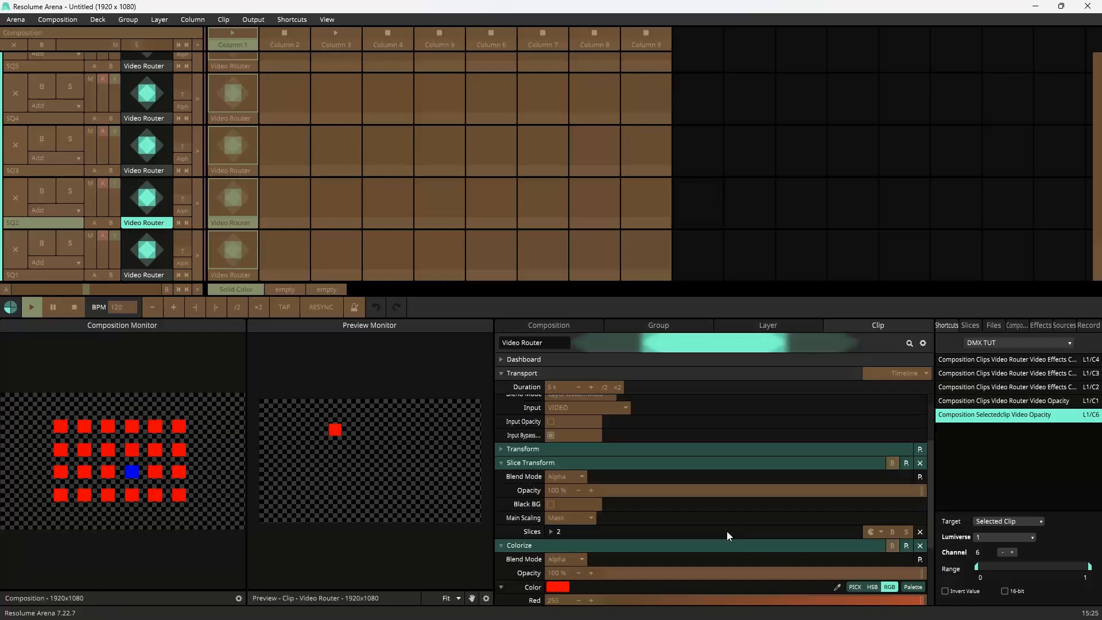
click(683, 488)
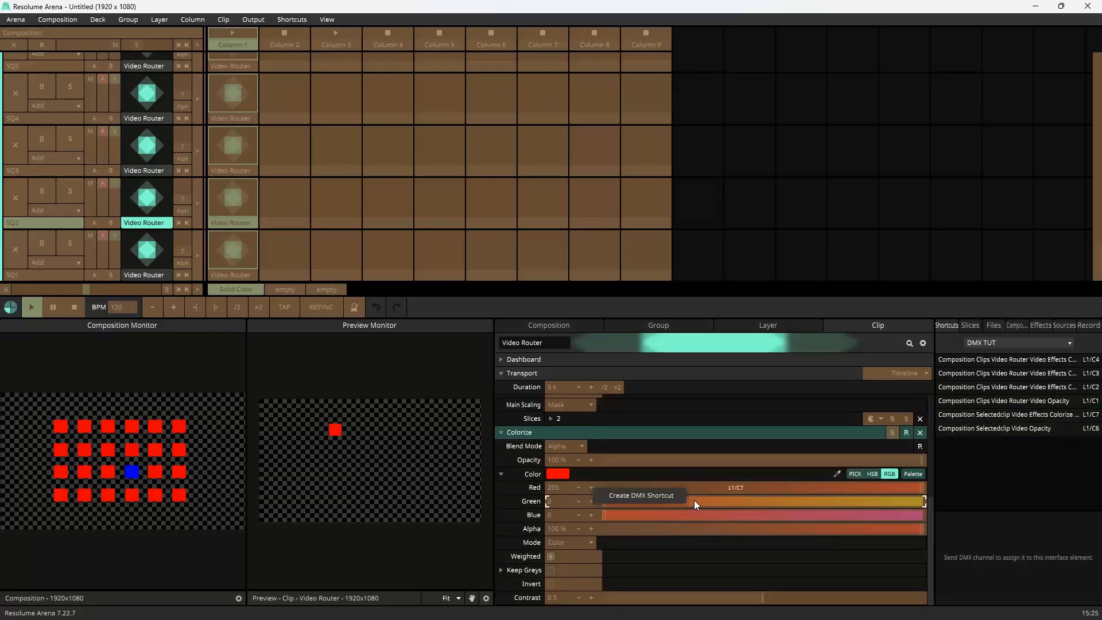
click(695, 501)
click(701, 513)
scroll(747, 499, up, 5)
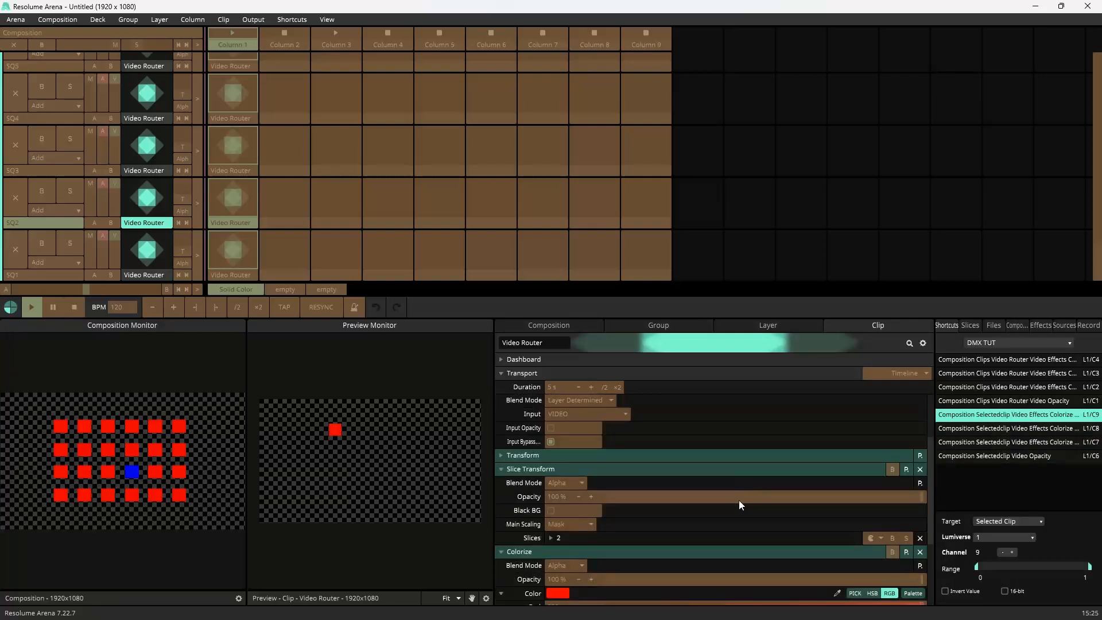
click(730, 420)
click(1001, 521)
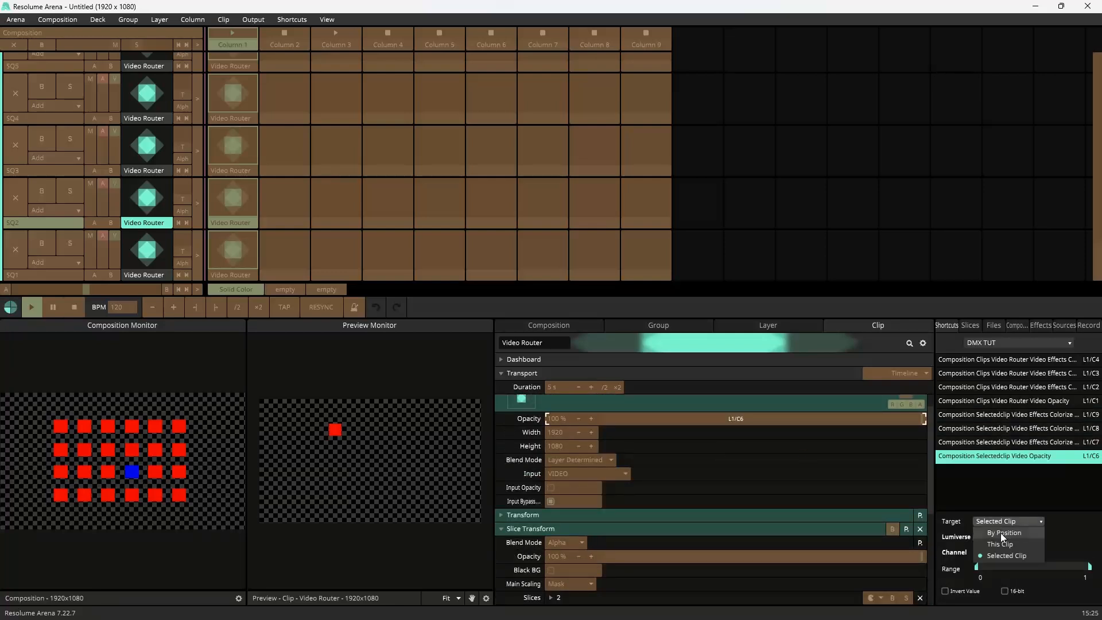
click(999, 546)
Step: Set the targets of SQ2's Red, Green and Blue DMX shortcuts to This Clip
scroll(749, 491, down, 5)
click(749, 490)
click(1008, 522)
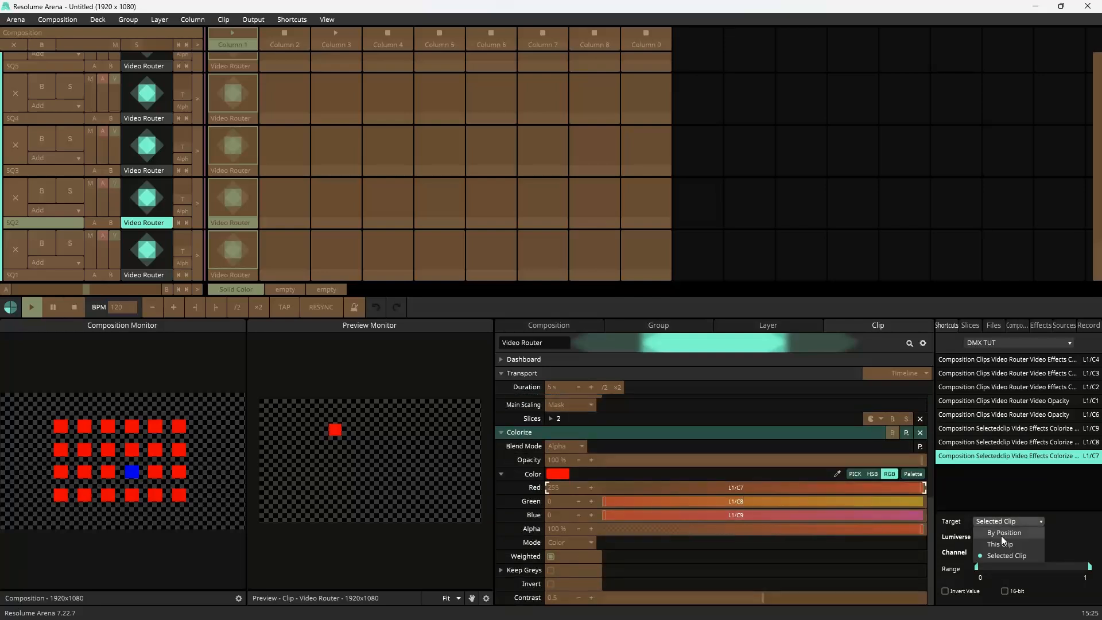
click(1000, 546)
click(821, 501)
click(1008, 522)
click(1001, 545)
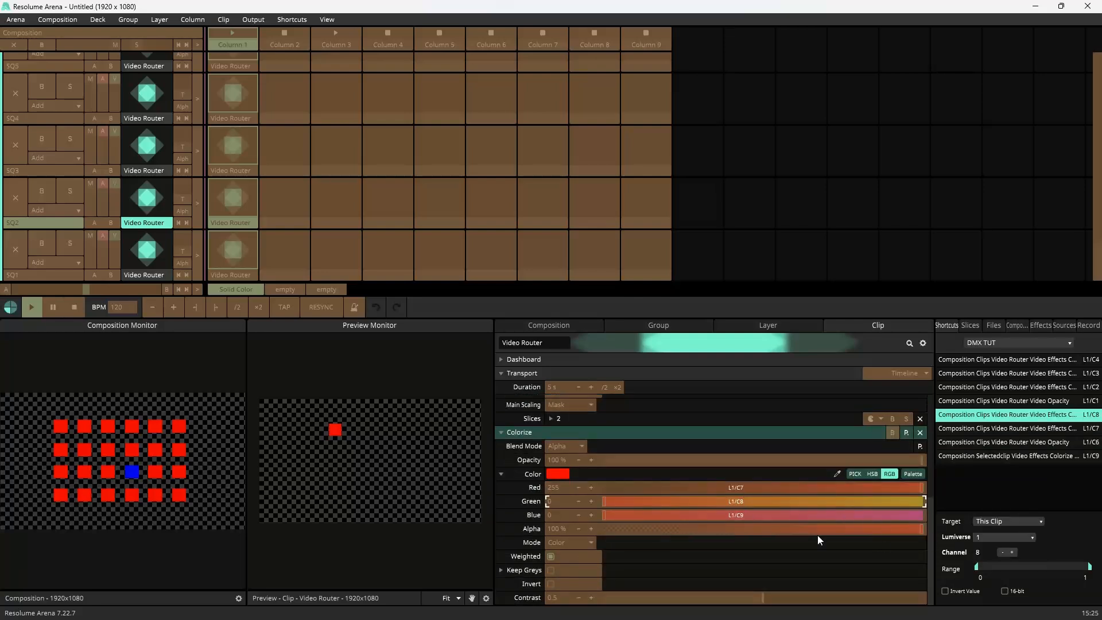
click(742, 515)
click(986, 522)
click(1003, 543)
Step: Create DMX shortcuts for SQ3's Video Router Opacity (target This Clip) and Colorize Red and Green
key(ctrl+shift+x)
click(291, 19)
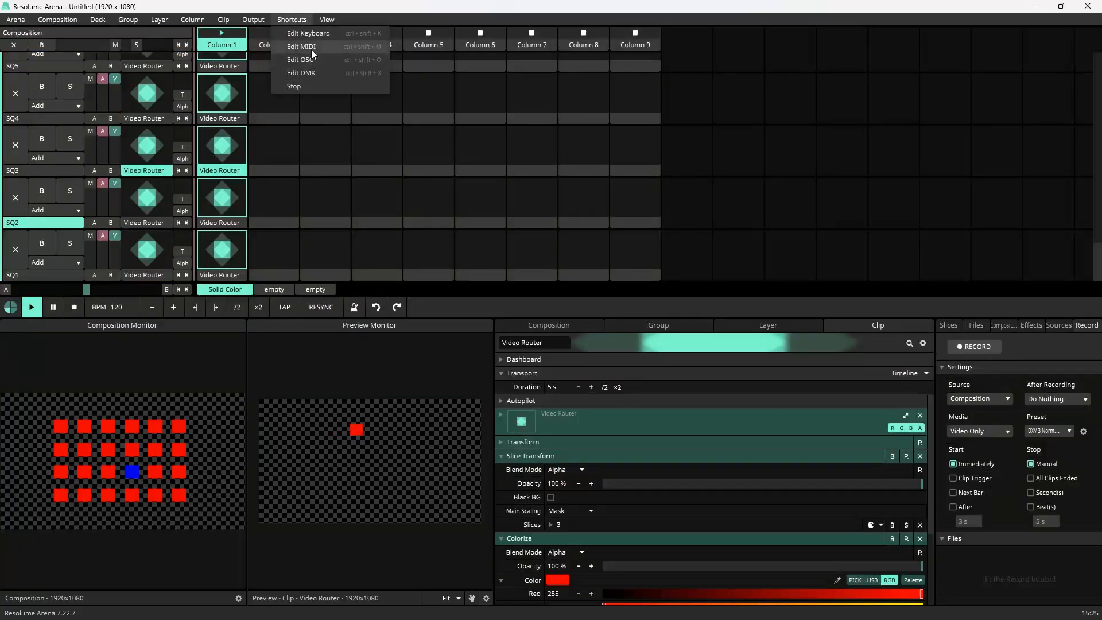
click(308, 71)
click(662, 419)
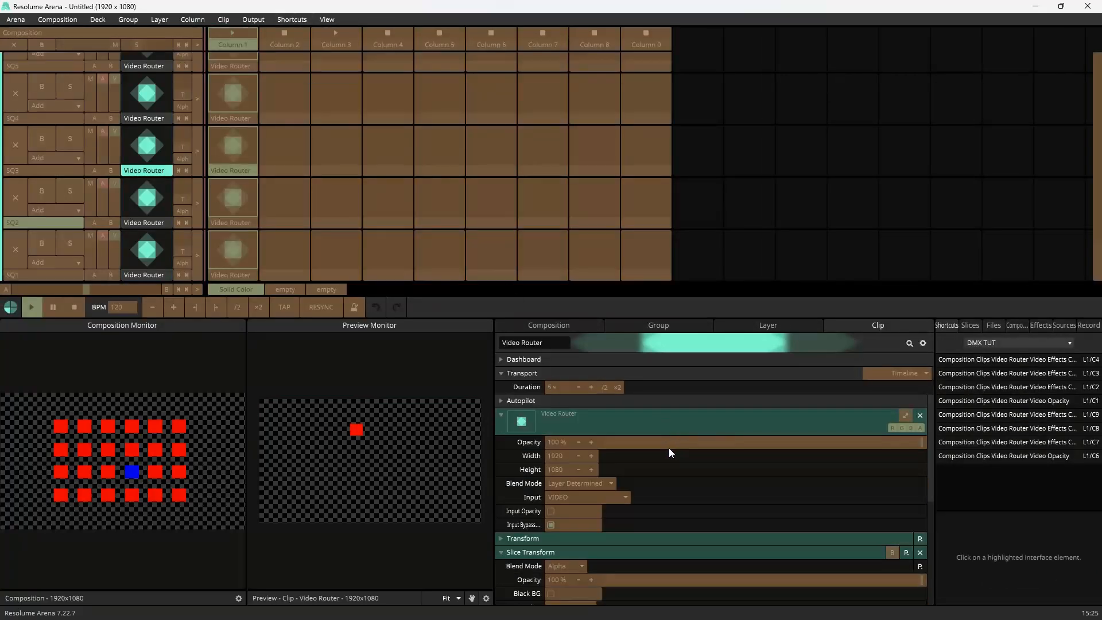
click(672, 443)
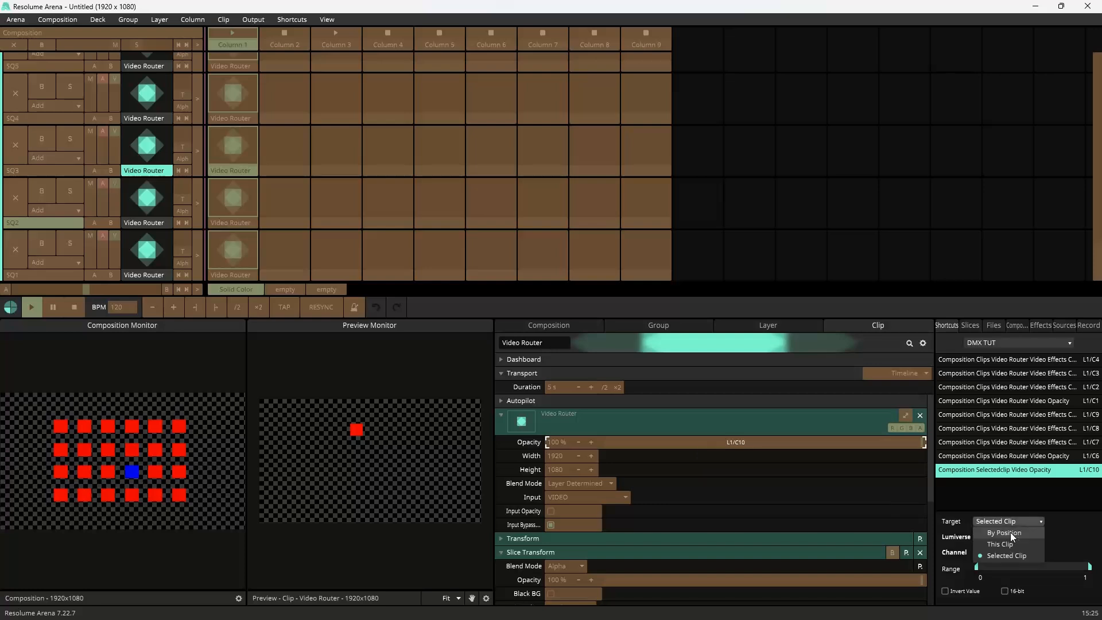
click(1008, 545)
scroll(779, 498, down, 3)
click(753, 513)
click(764, 525)
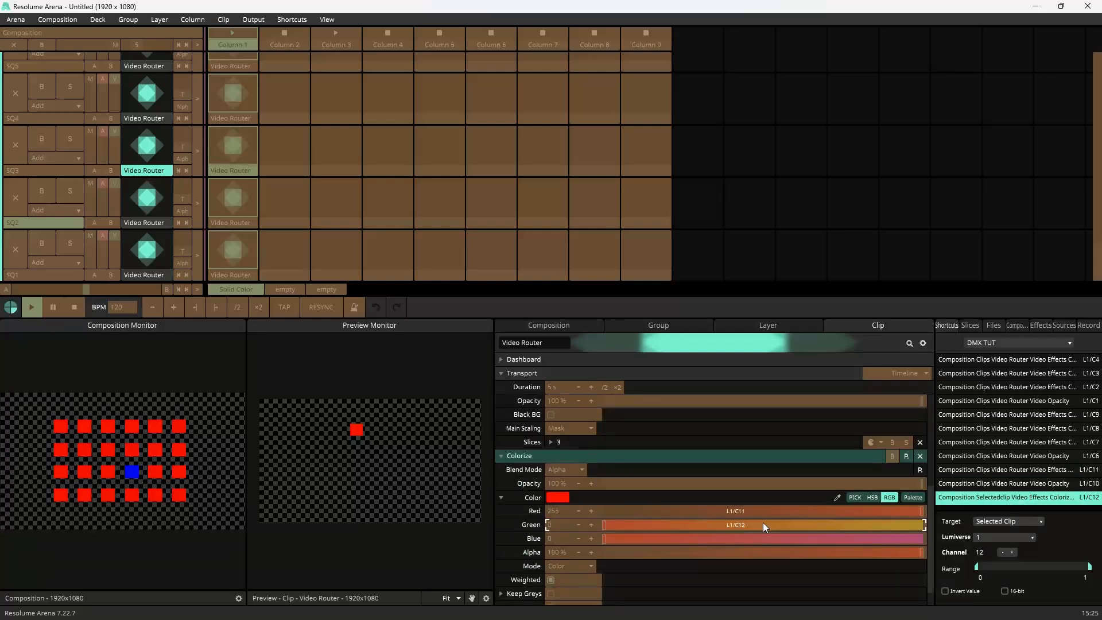
Step: Check the square channel numbering in the Resolume DMX Patch SQUAREs PDF, then return to Resolume
key(super)
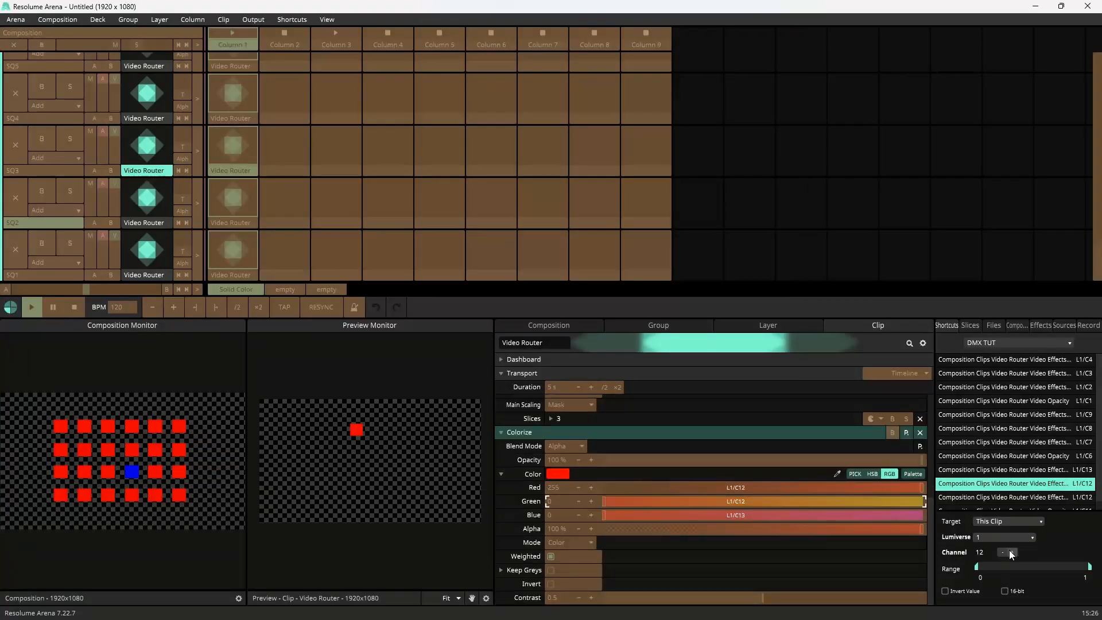
click(630, 614)
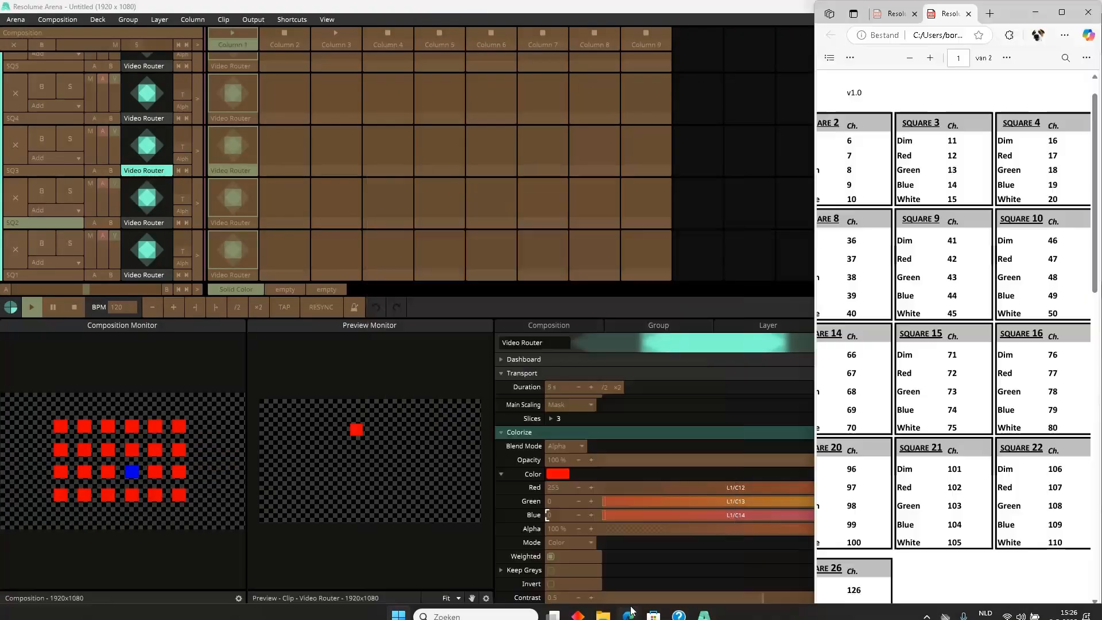
click(770, 265)
Step: Select SQ4's Video Router clip in DMX editing and create a DMX shortcut for its Opacity
scroll(274, 202, up, 1)
key(ctrl+shift+d)
click(232, 178)
key(ctrl+shift+d)
click(718, 486)
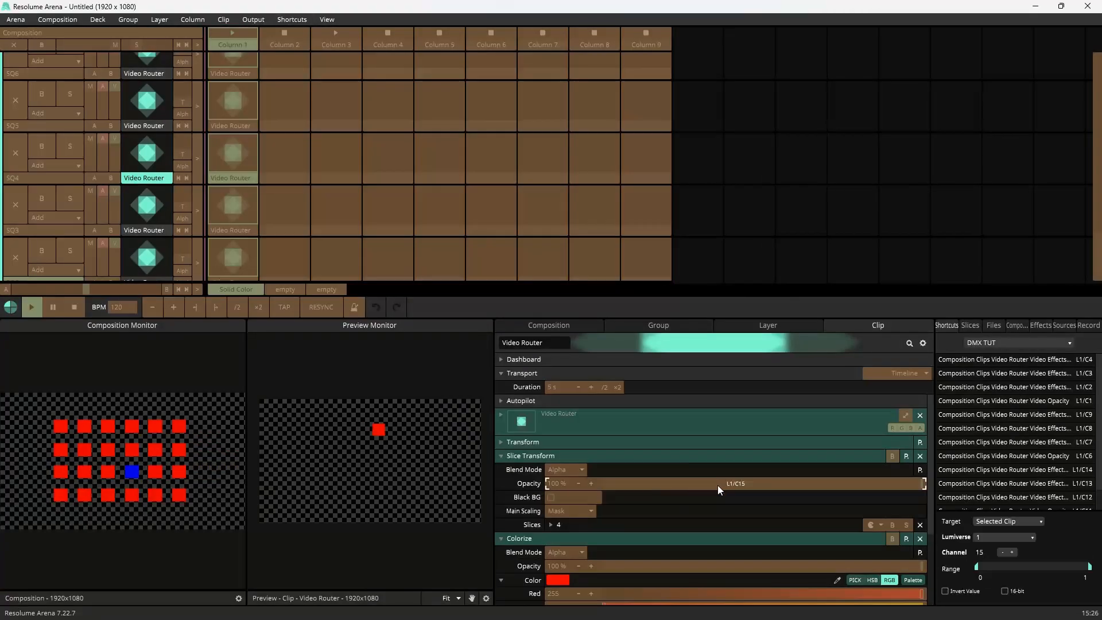
click(501, 415)
click(737, 443)
click(1009, 521)
Step: Create DMX shortcuts for SQ4's Colorize Red, Green and Blue, then leave DMX editing
scroll(729, 488, down, 4)
click(730, 488)
click(723, 501)
click(746, 517)
click(298, 22)
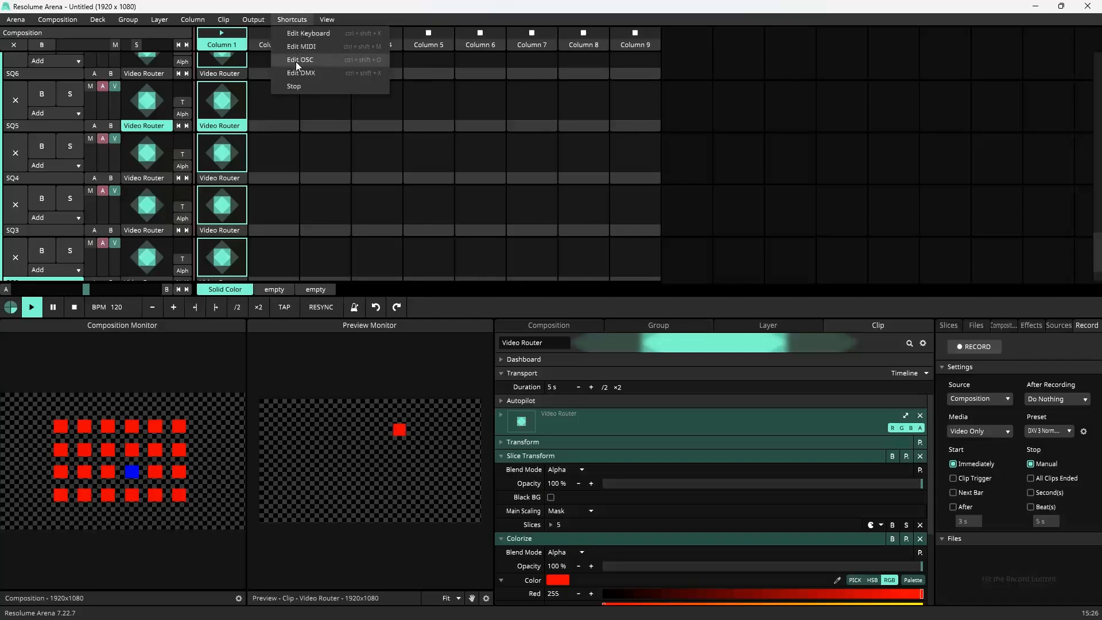
click(295, 73)
Step: Create DMX shortcuts for SQ5's Colorize Red and Green
click(1002, 531)
click(711, 541)
click(760, 556)
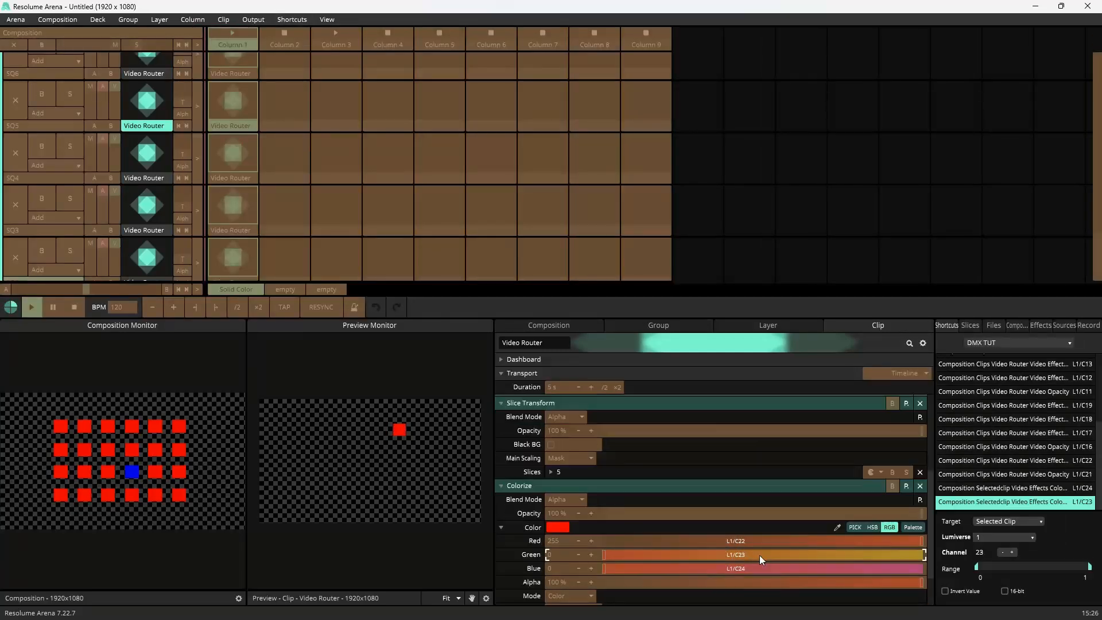
Step: Select SQ6's Video Router clip and create DMX shortcuts for its Opacity and Colorize Red, Green and Blue
click(1003, 531)
click(295, 73)
click(232, 73)
click(295, 73)
click(683, 444)
scroll(712, 488, down, 4)
click(730, 541)
click(741, 555)
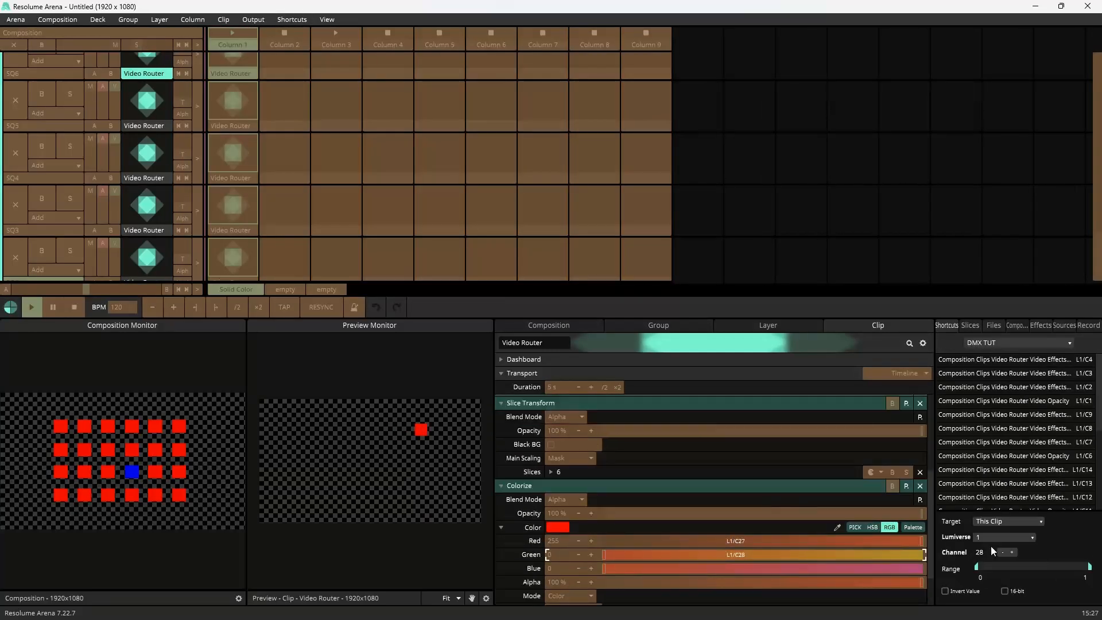
click(684, 566)
Step: Select SQ7's Video Router clip in DMX editing and create a DMX shortcut for its Opacity
scroll(322, 173, up, 3)
click(295, 73)
right_click(225, 139)
click(293, 21)
click(295, 73)
click(501, 415)
click(705, 443)
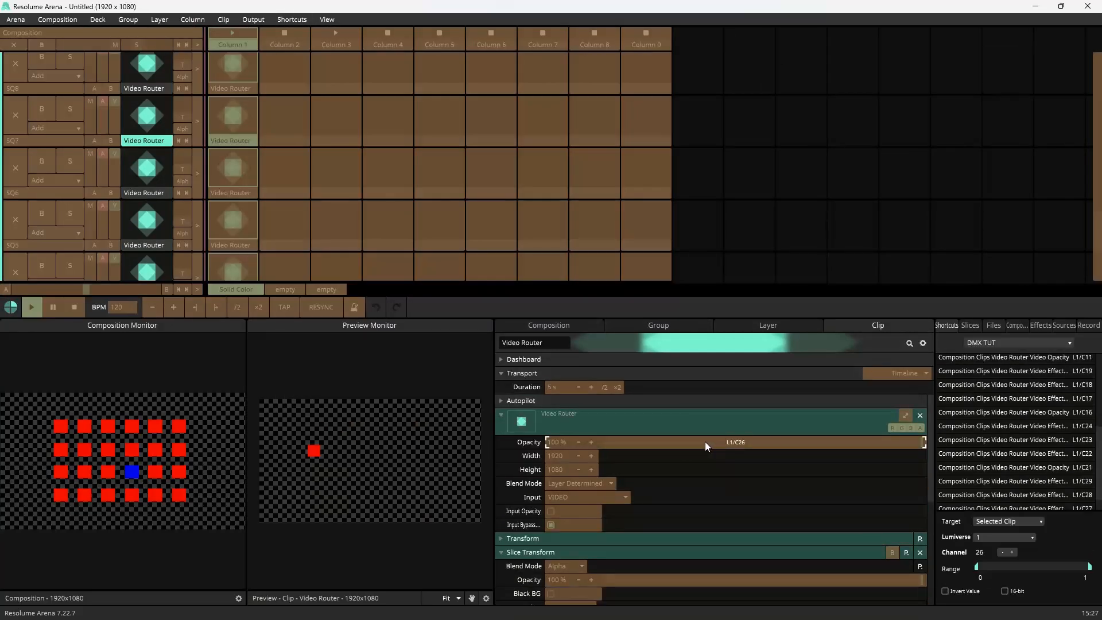
click(551, 543)
Step: Reselect SQ6's Video Router clip in DMX editing and create DMX shortcuts for its Colorize Red and Green
click(293, 20)
click(295, 73)
click(229, 193)
click(293, 21)
click(295, 73)
scroll(742, 418, down, 3)
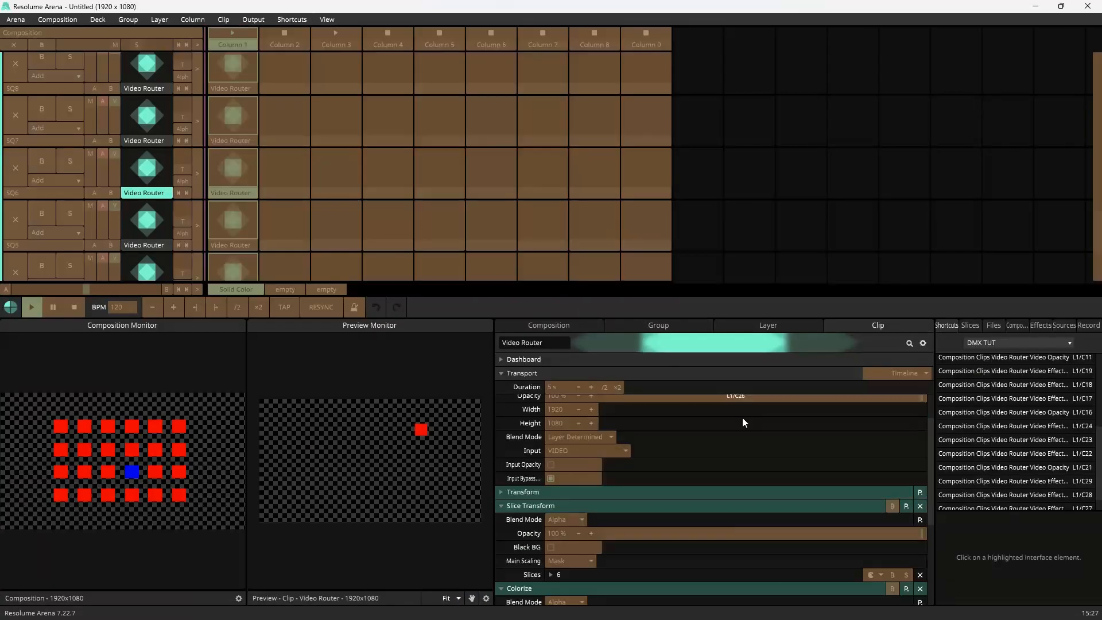
click(502, 405)
click(501, 528)
click(741, 543)
click(742, 555)
Step: Reselect SQ7's Video Router clip and create a DMX shortcut for its Opacity
click(233, 141)
click(295, 73)
click(718, 443)
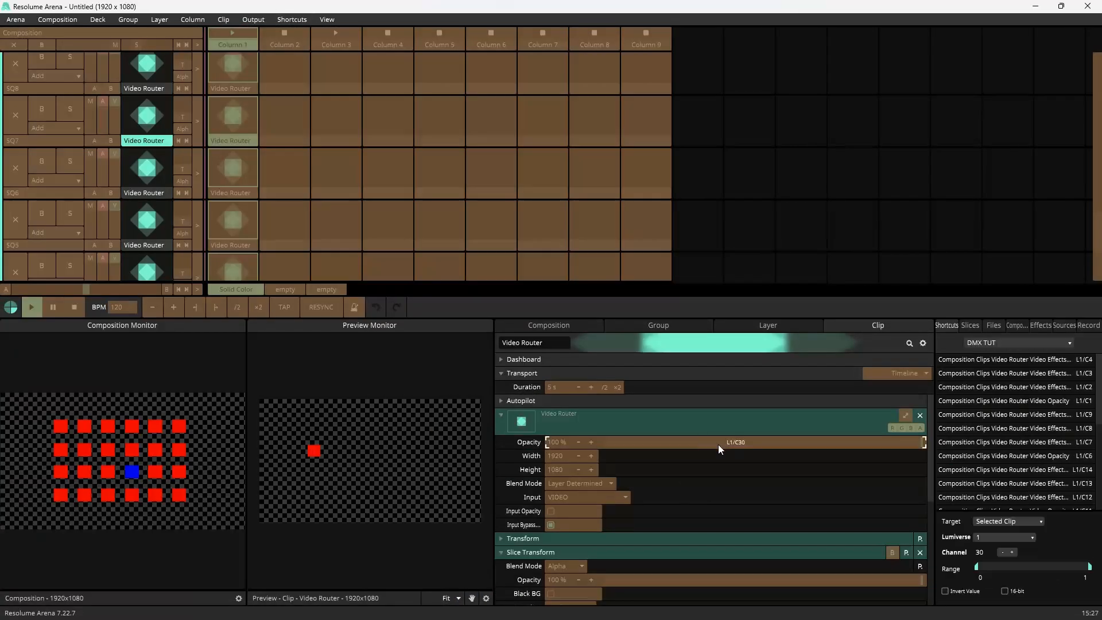
click(1012, 553)
click(551, 542)
Step: Create DMX shortcuts for SQ7's Colorize Red, Green and Blue with target This Clip
scroll(741, 488, down, 5)
click(741, 488)
click(1009, 522)
click(1000, 544)
click(839, 516)
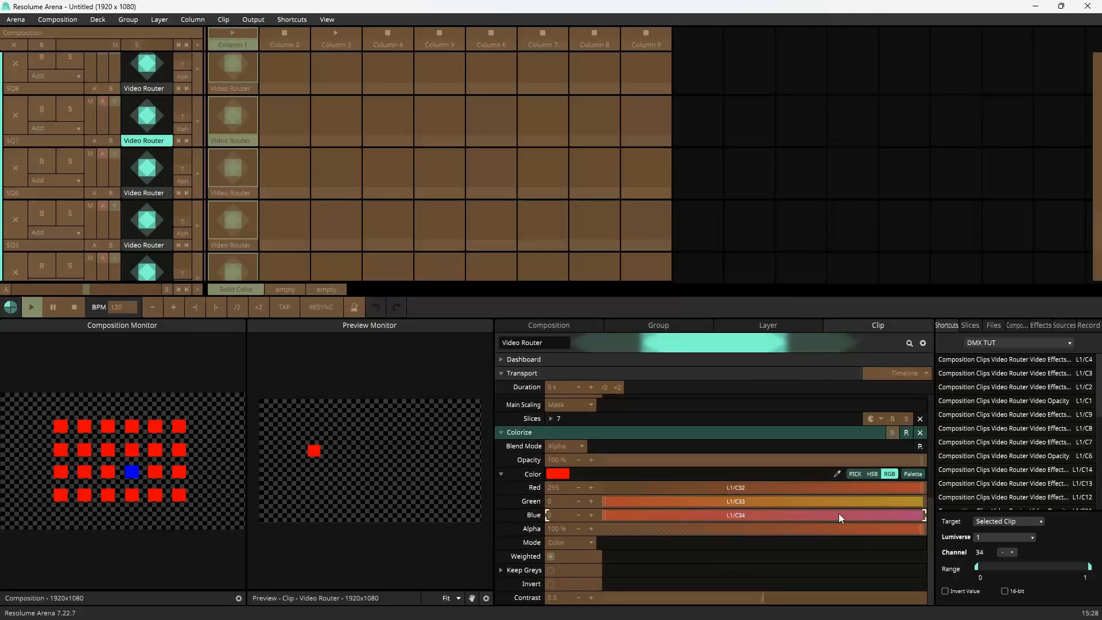
click(741, 419)
click(1009, 522)
scroll(290, 159, up, 10)
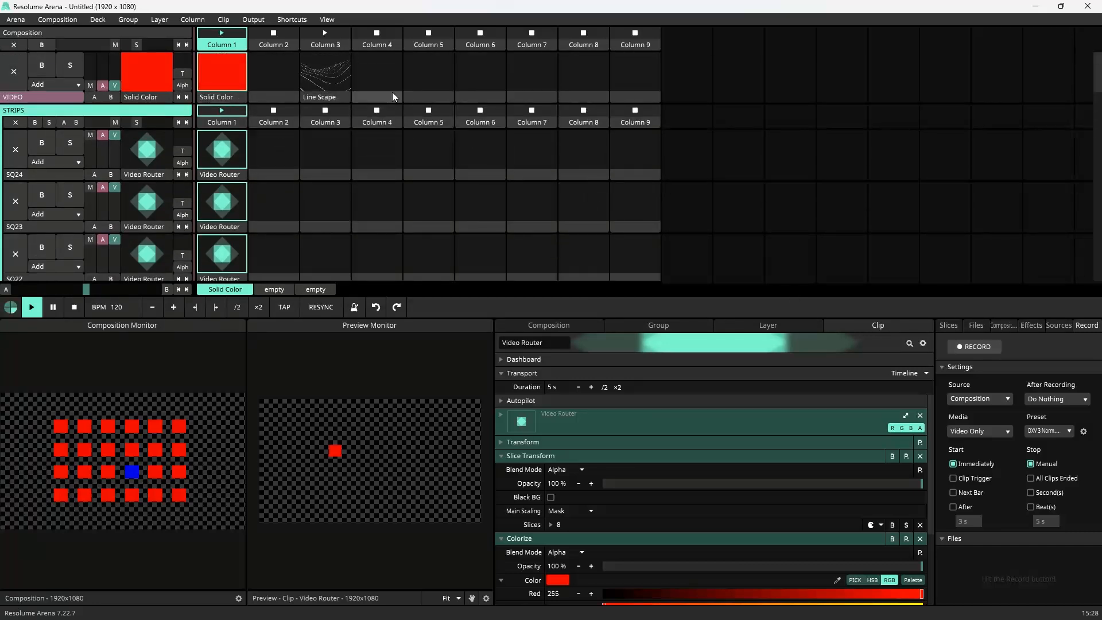
Step: Add a Blank source clip to column 5 of the VIDEO layer and rename it VIDEO
click(1058, 325)
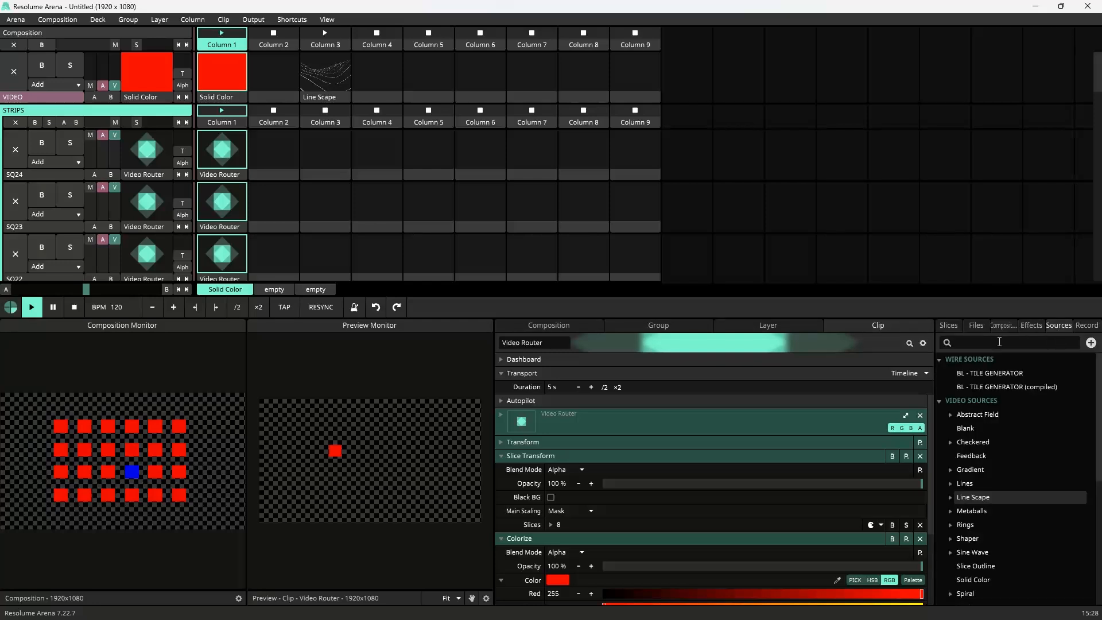
drag(966, 429, 438, 100)
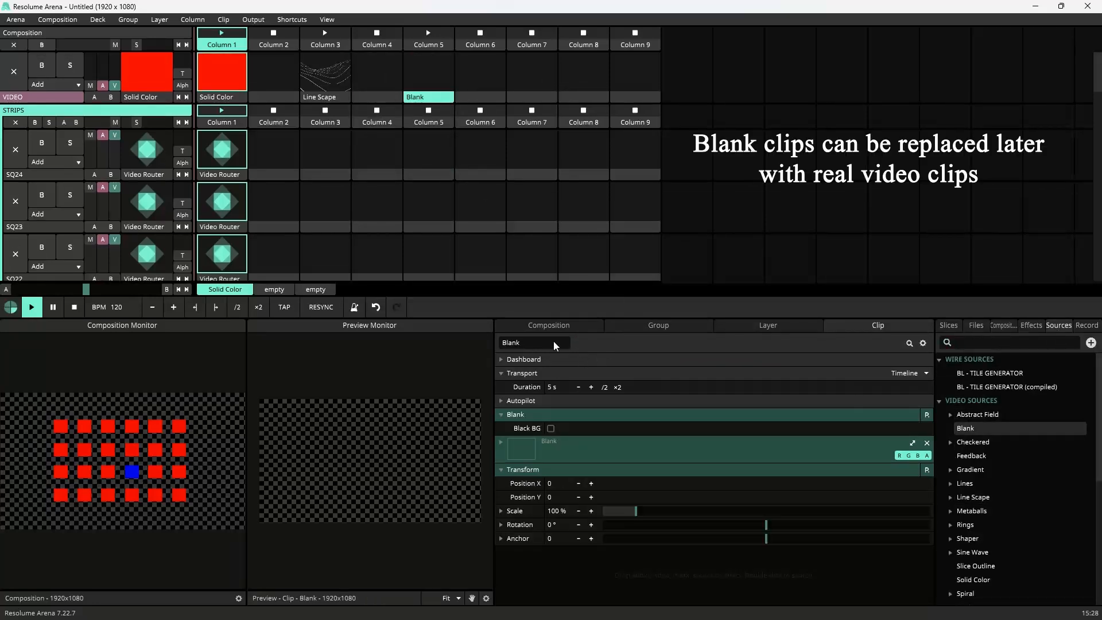
text(VIDEO)
key(Return)
Step: Duplicate the VIDEO clip across the following columns of the VIDEO layer, up to column 17
drag(440, 99, 685, 96)
click(441, 98)
shift+click(469, 98)
click(582, 99)
click(438, 100)
shift+click(630, 103)
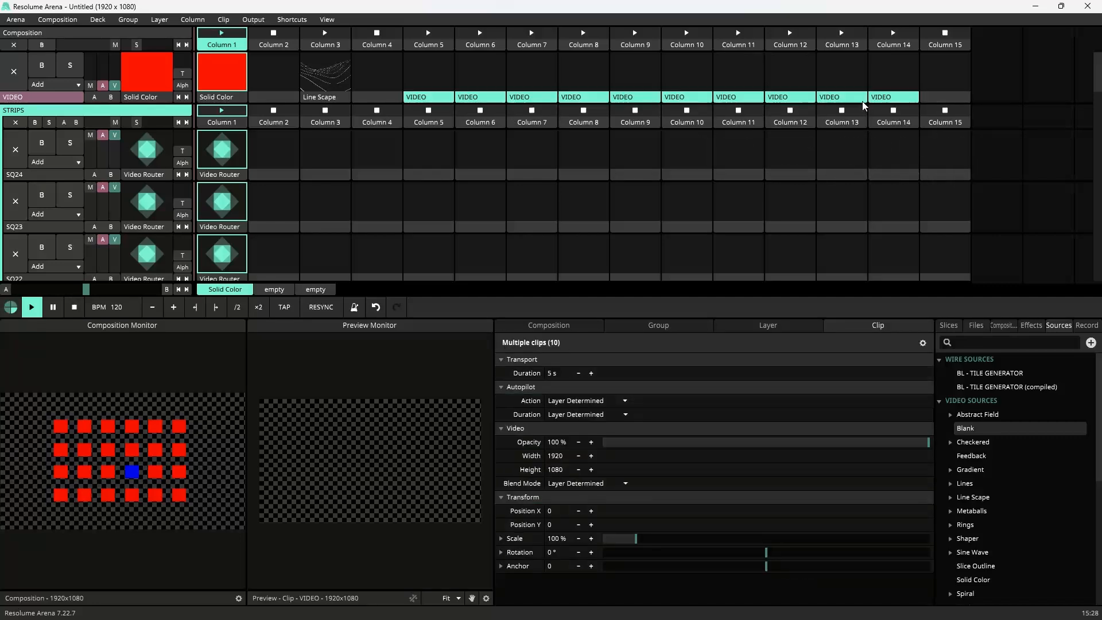
click(951, 97)
key(ctrl+v)
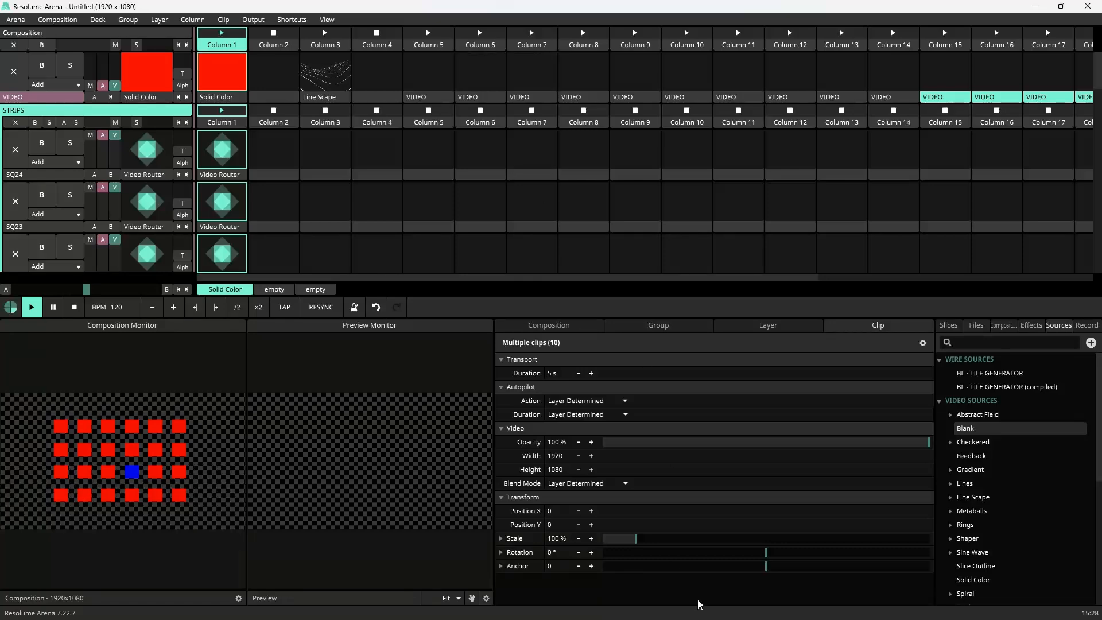
Step: Open the DMX patch PDF beside the composition and scroll to the Video channel assignments
key(super)
click(603, 608)
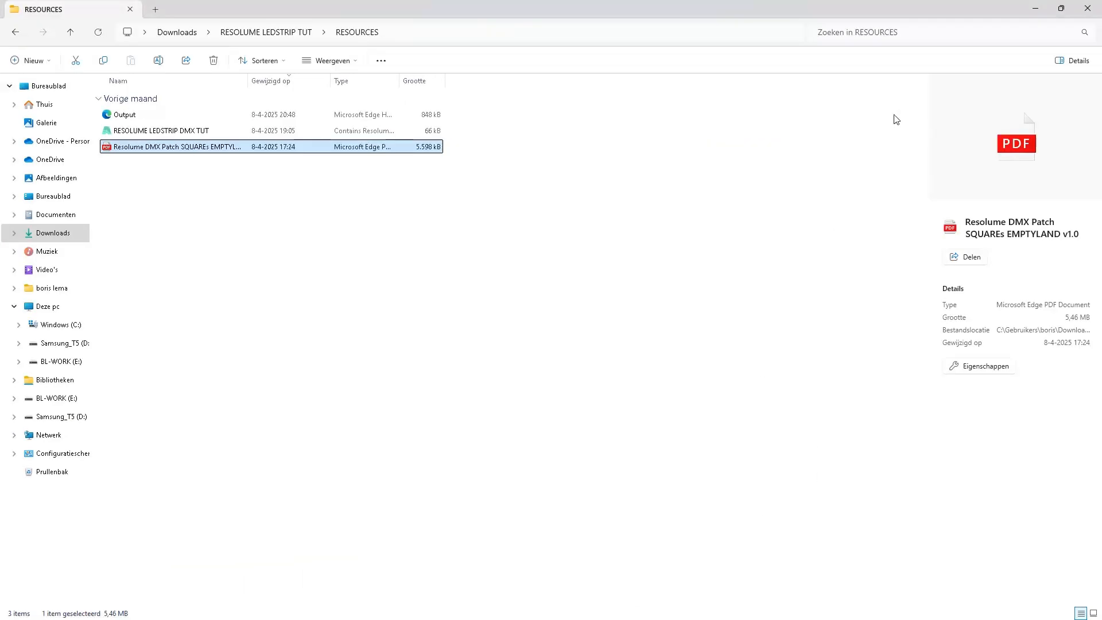
click(1036, 8)
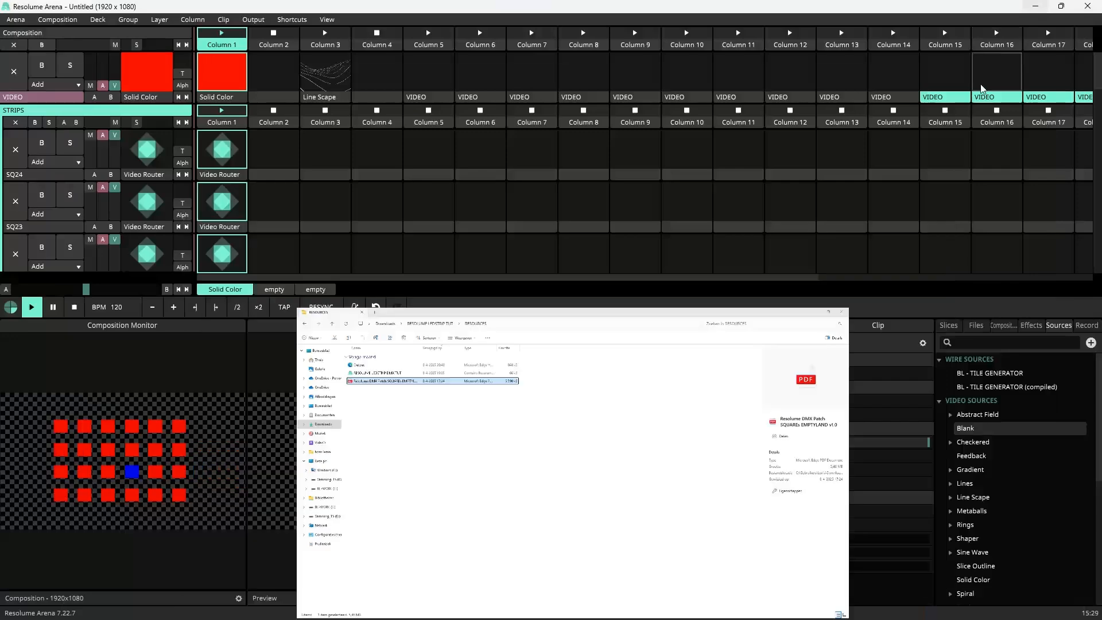
key(super)
click(631, 608)
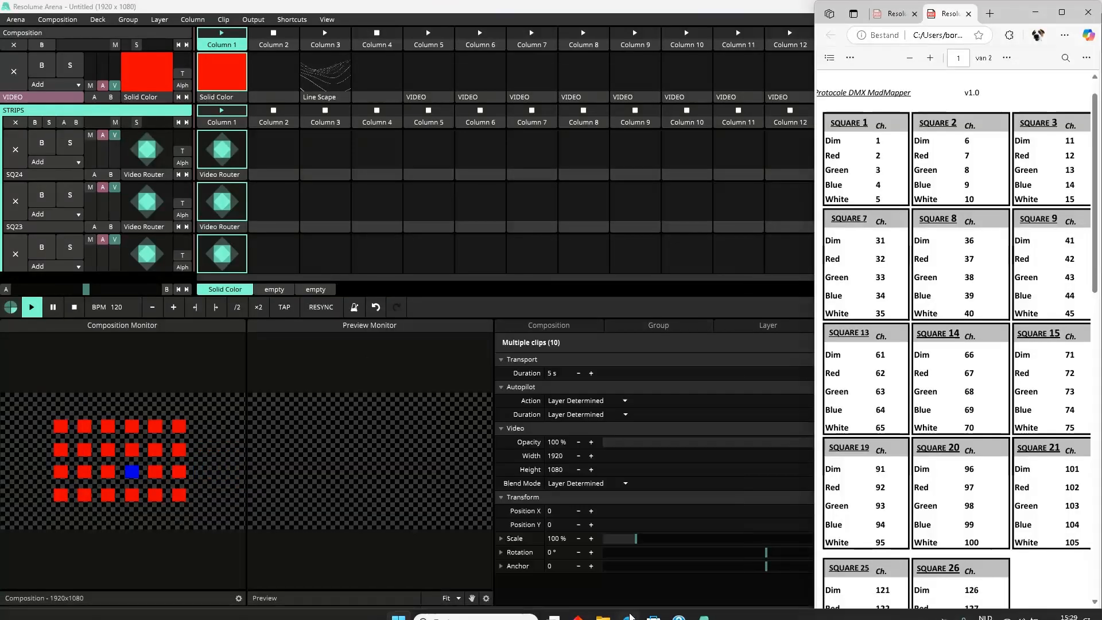
scroll(949, 449, down, 1)
scroll(949, 448, down, 5)
drag(912, 613, 995, 616)
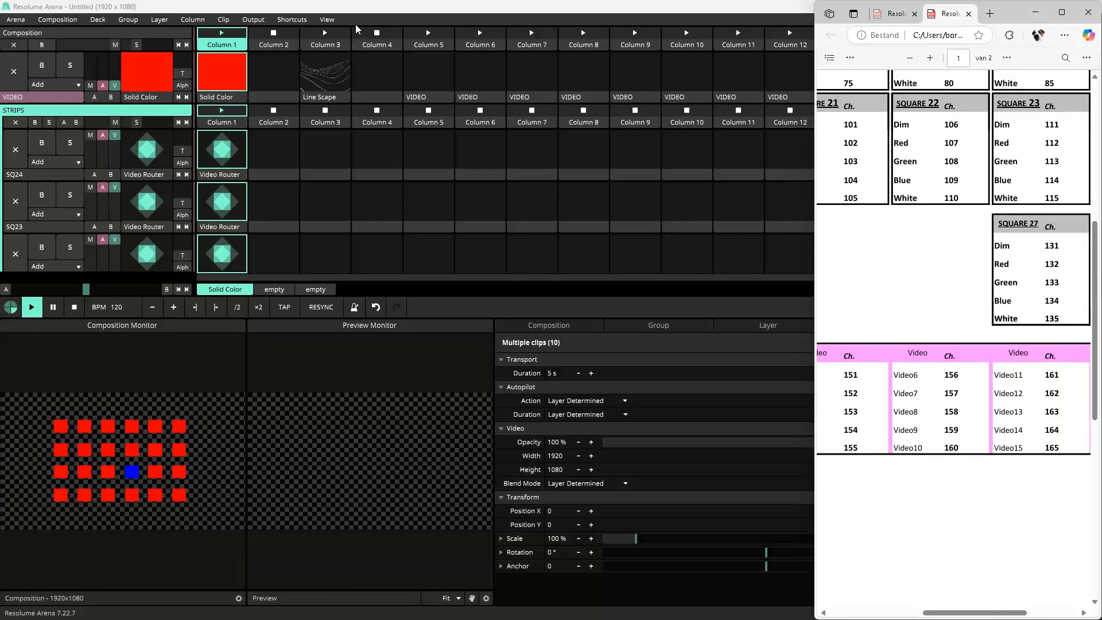
Step: Enter DMX shortcut editing and map the column 5 VIDEO clip to channel 151 with target This Clip
double_click(356, 7)
click(292, 19)
click(312, 73)
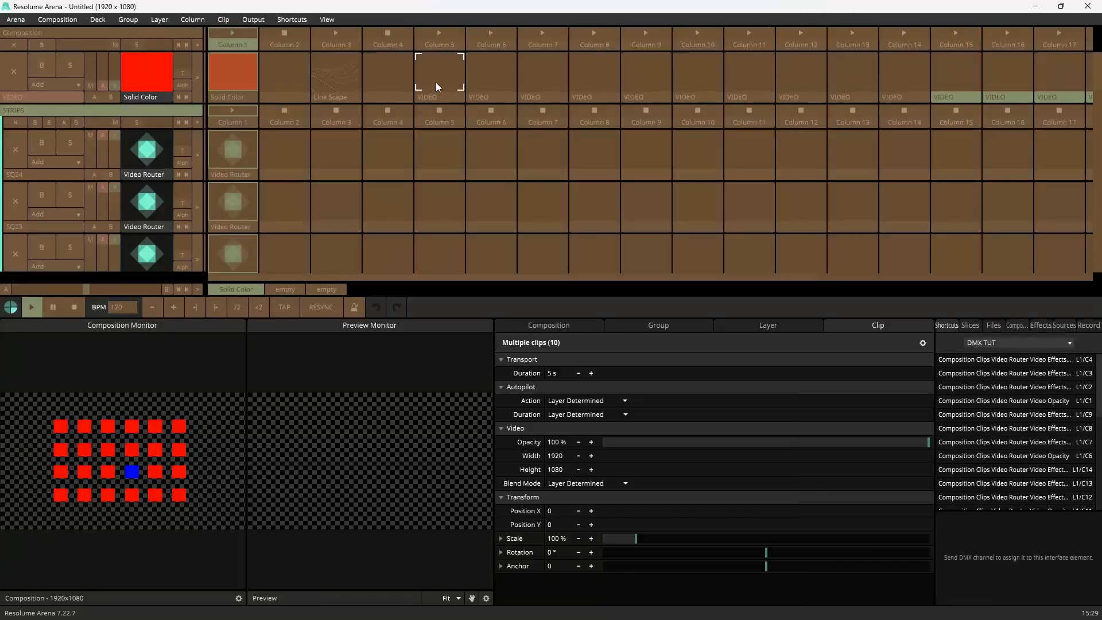
click(999, 523)
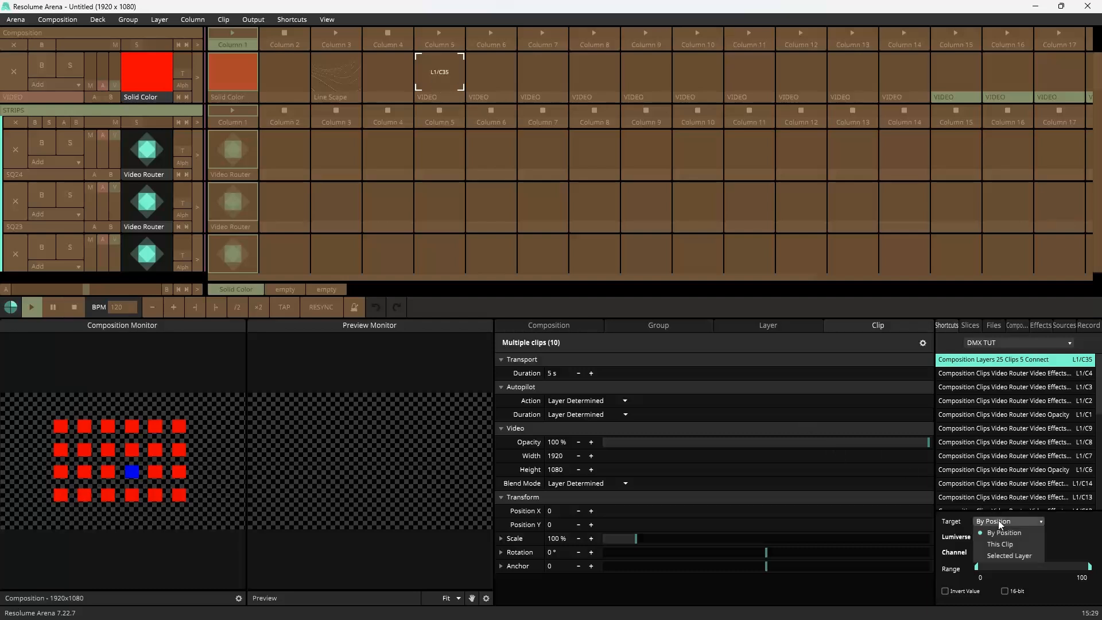
click(1004, 546)
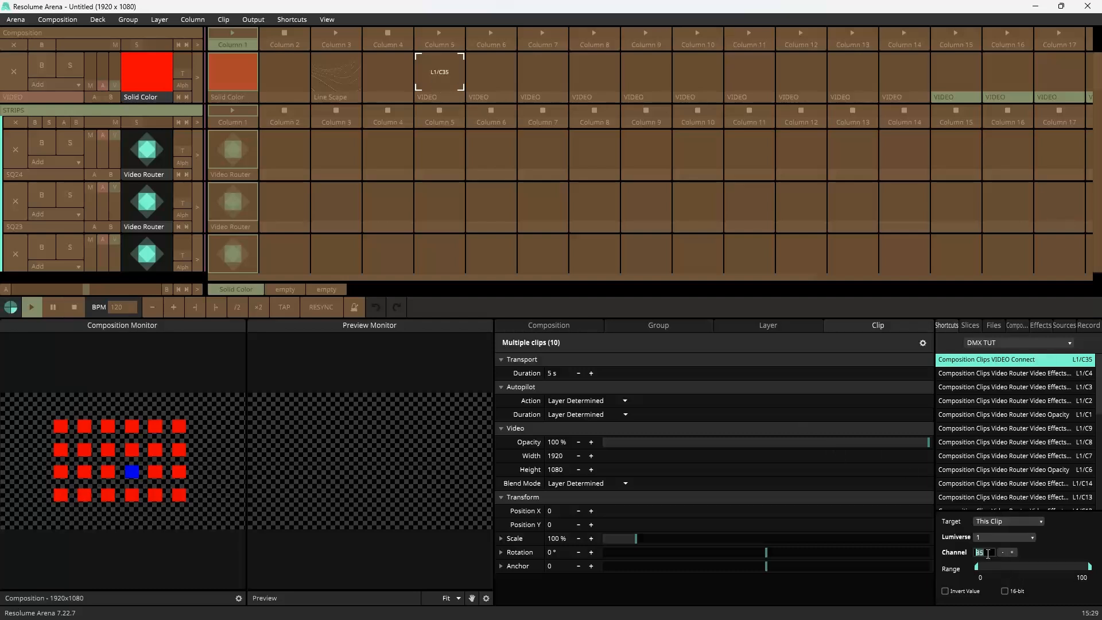
key(Return)
Step: Create DMX shortcuts for the VIDEO clips in columns 6 and 7 (channels 152, 153) with target This Clip
click(496, 83)
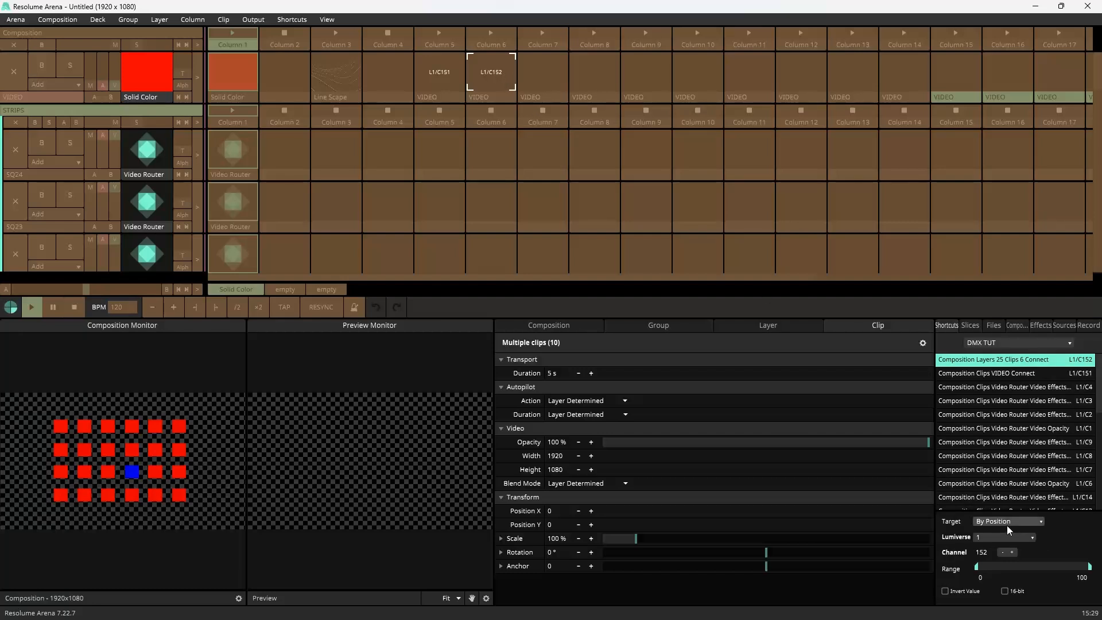
click(1006, 521)
click(1002, 546)
click(539, 88)
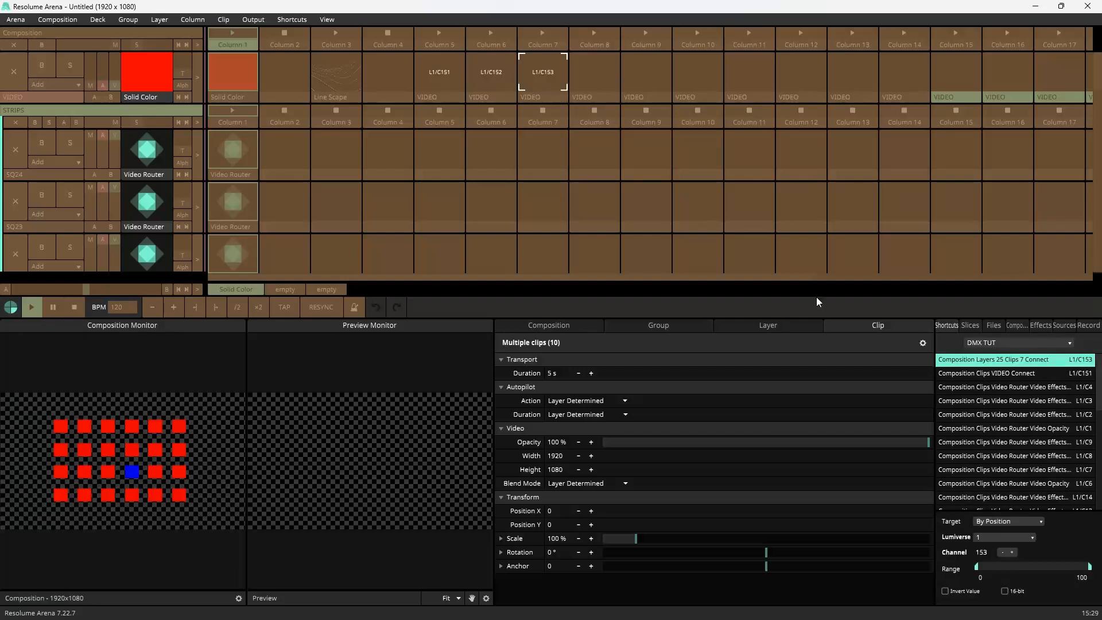
click(994, 521)
click(1004, 545)
Step: Create a DMX shortcut for the column 8 VIDEO clip on channel 154 with target This Clip
click(611, 87)
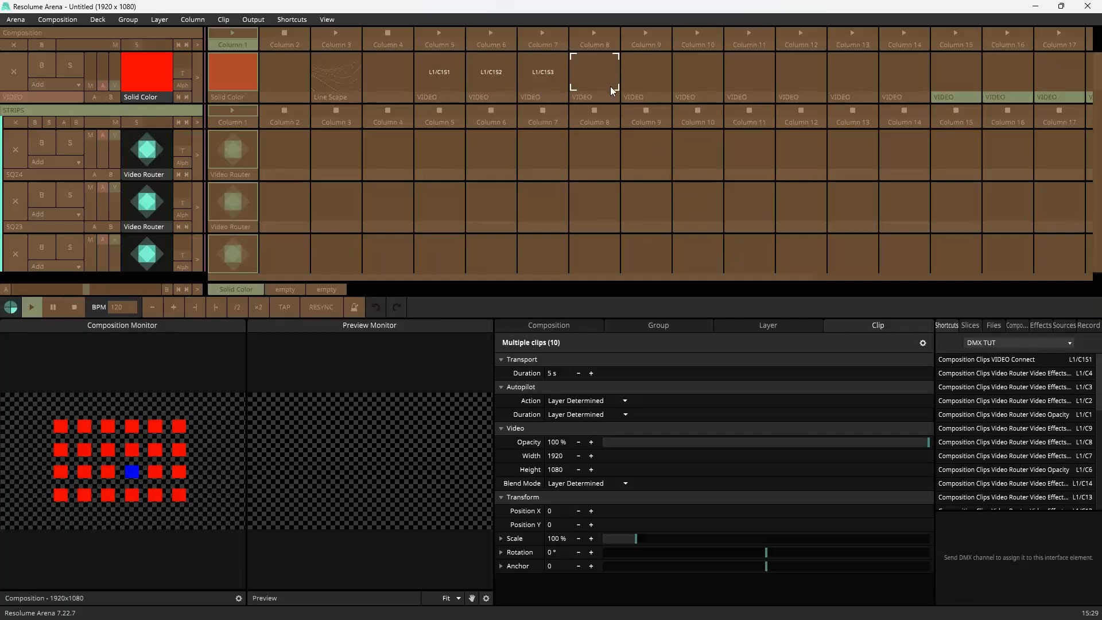
right_click(588, 68)
click(579, 72)
right_click(591, 71)
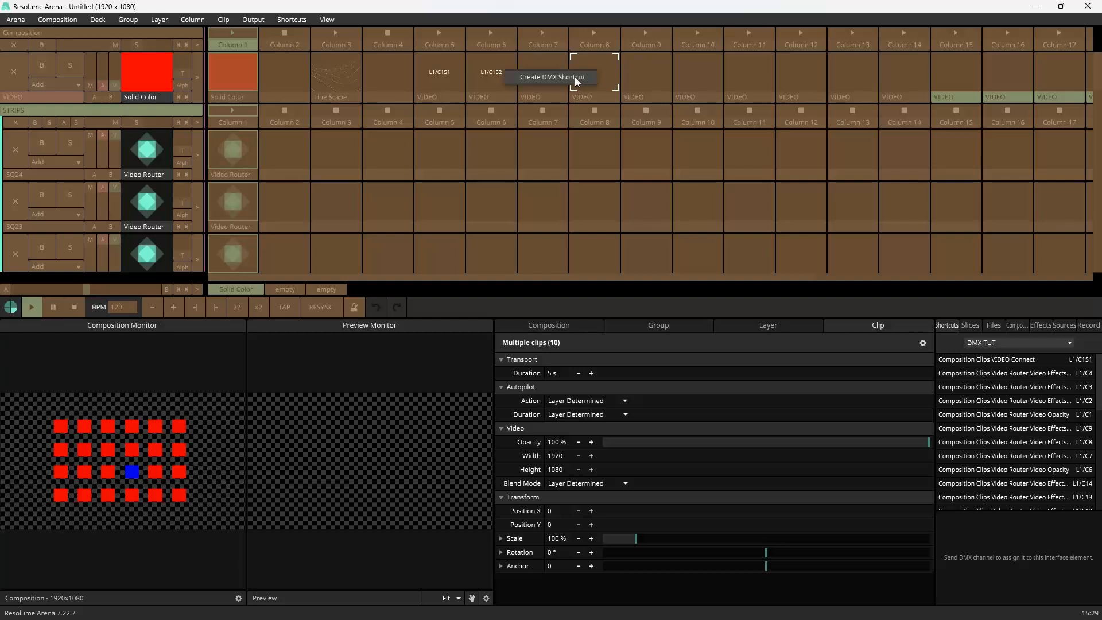
click(575, 79)
click(1006, 523)
click(1004, 545)
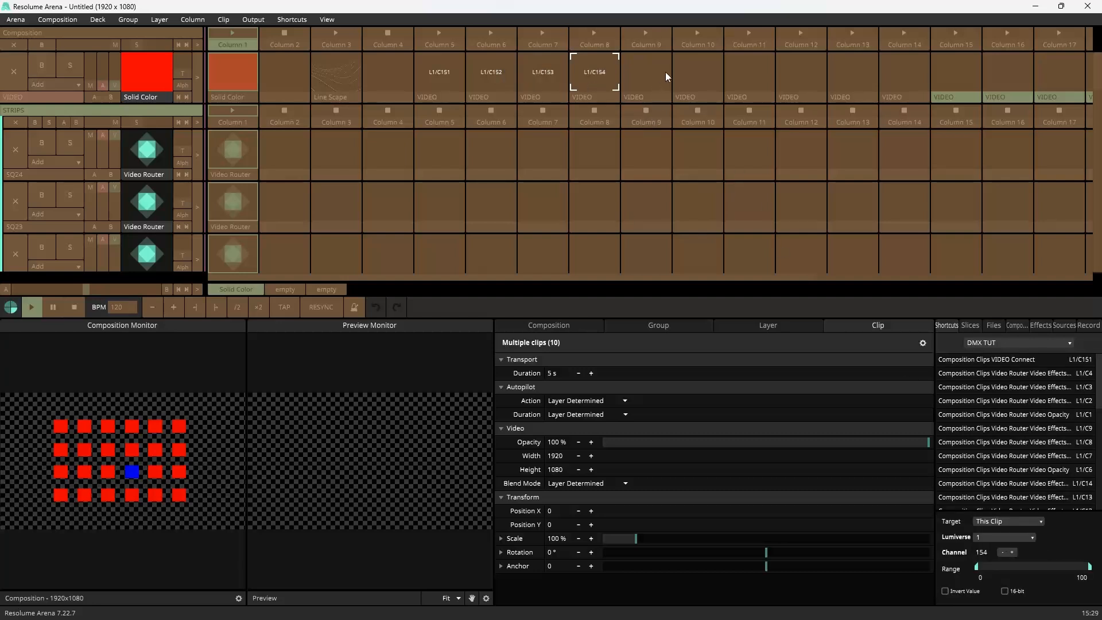
Step: Create DMX shortcuts for the VIDEO clips in columns 9 to 11 (channels 155–157) with target This Clip
right_click(666, 71)
click(652, 80)
click(1006, 522)
click(1003, 545)
right_click(696, 71)
click(693, 81)
click(1003, 521)
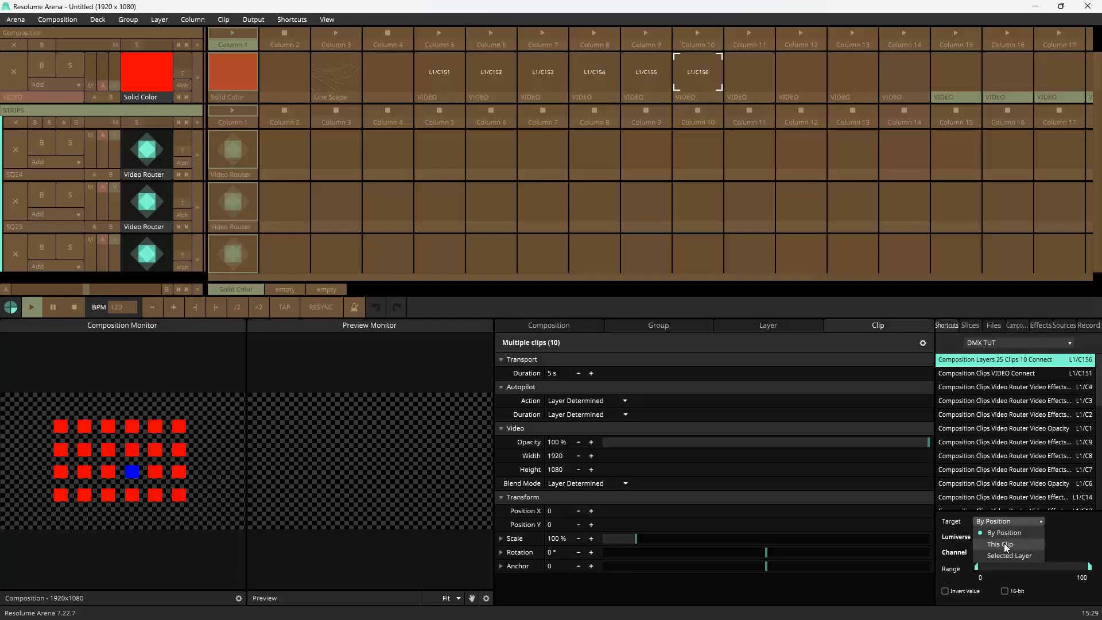
click(1003, 545)
right_click(752, 74)
click(750, 83)
click(1006, 521)
click(1004, 545)
Step: Create DMX shortcuts for the VIDEO clips in columns 12 to 14 (channels 158–160) with target This Clip
right_click(790, 74)
click(784, 85)
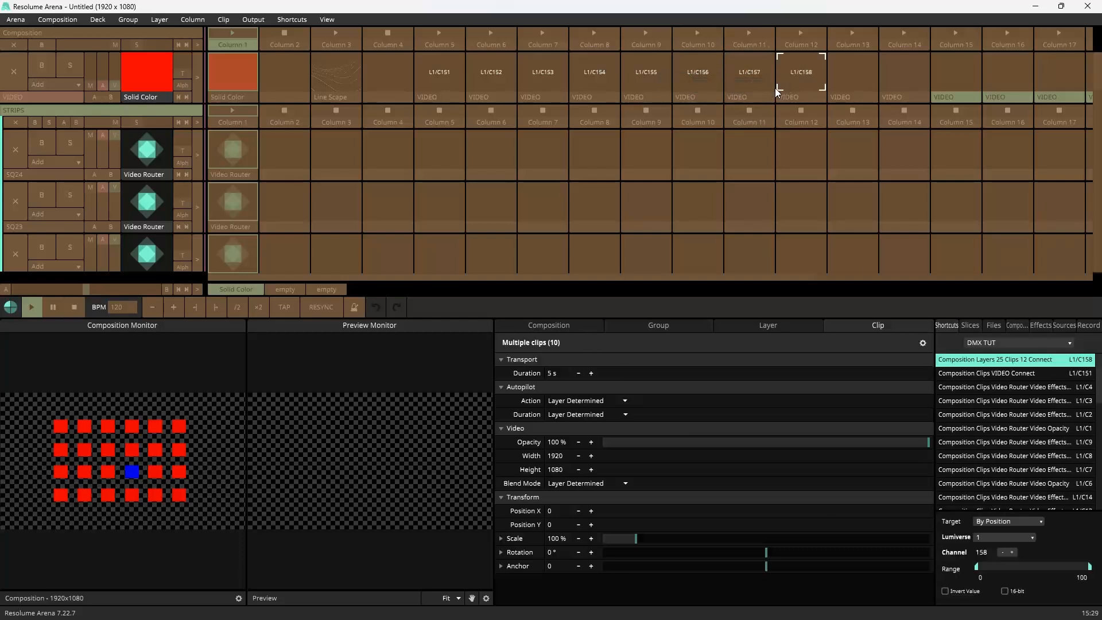
click(1005, 521)
click(1004, 545)
right_click(851, 74)
click(851, 83)
click(1005, 521)
click(1003, 546)
right_click(894, 72)
click(889, 82)
click(1006, 521)
click(1003, 544)
Step: Create DMX shortcuts for the VIDEO clips in columns 15 and 16 (channels 161, 162) with target This Clip
right_click(958, 71)
click(951, 82)
click(1009, 521)
click(1004, 545)
click(996, 83)
click(1007, 522)
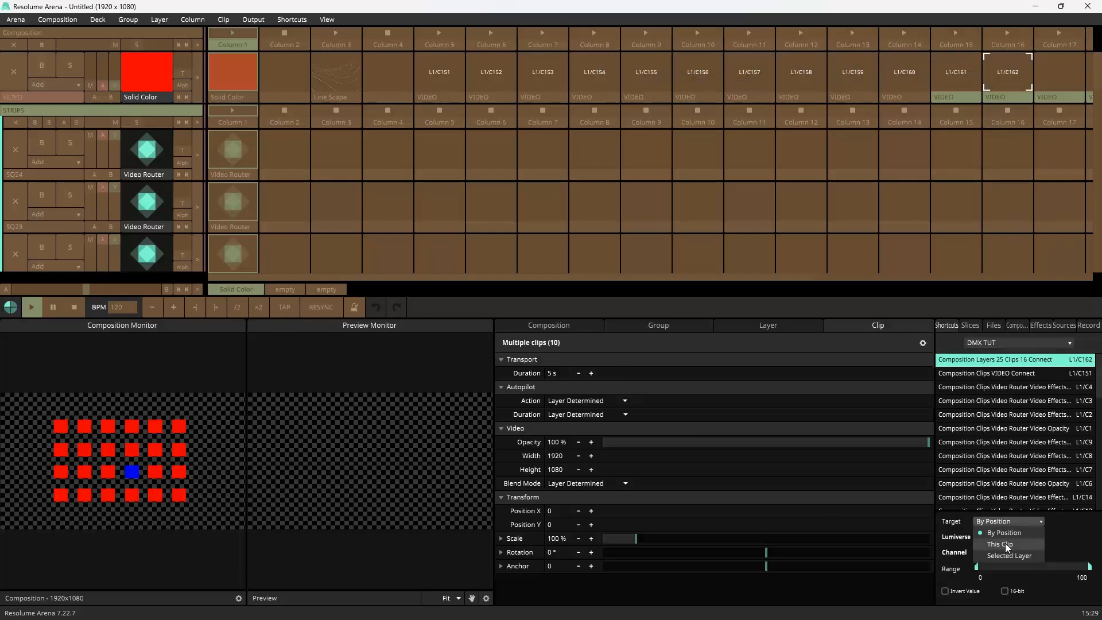
click(1005, 545)
key(Escape)
Step: Re-enter DMX shortcut editing and map the VIDEO clips in columns 17 and 18 to channels 163 and 164, target This Clip
drag(811, 278, 1074, 278)
click(293, 20)
click(309, 62)
click(293, 19)
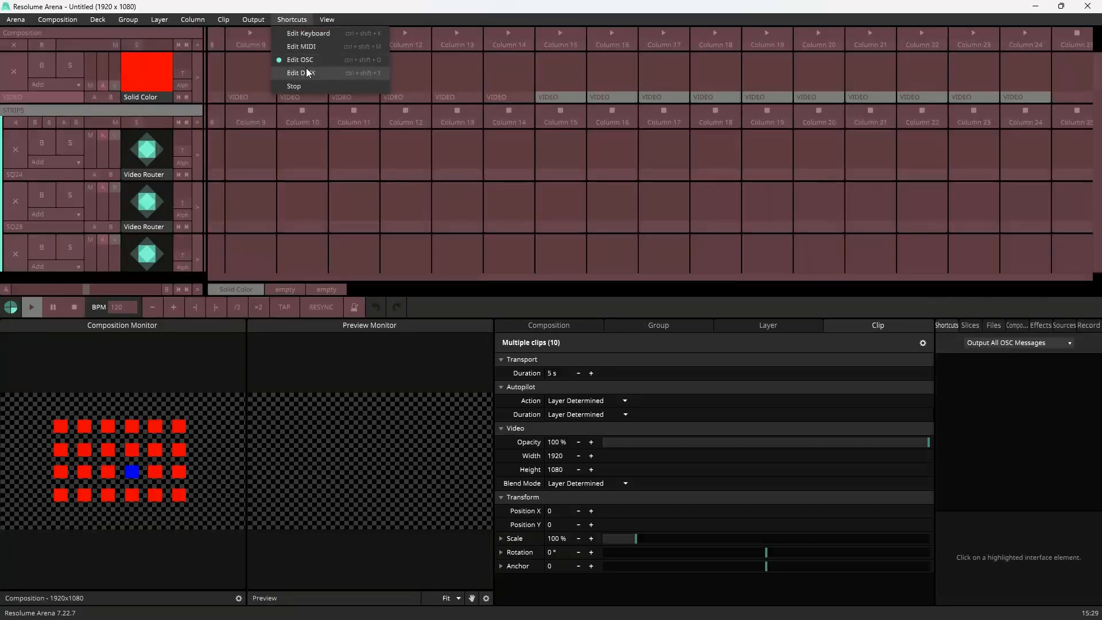
click(305, 73)
right_click(658, 71)
click(651, 82)
click(1006, 521)
click(1000, 546)
right_click(715, 71)
click(709, 82)
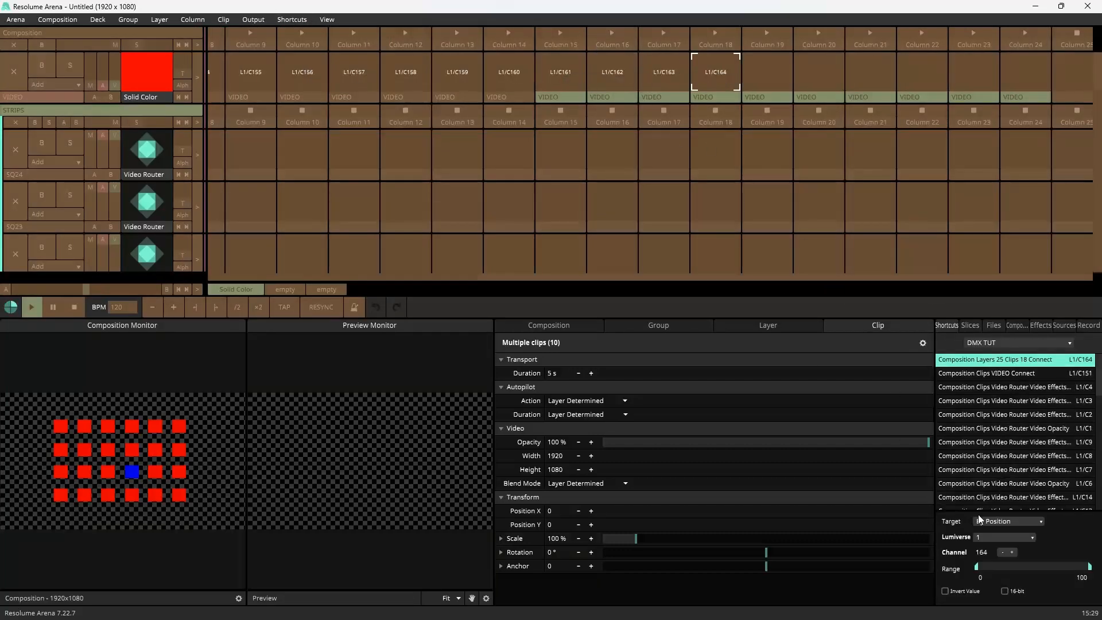
click(1006, 521)
click(1003, 544)
Step: Create DMX shortcuts for the VIDEO clips in columns 19 to 21 (channels 165–167) with target This Clip
right_click(767, 71)
click(760, 82)
click(1006, 522)
click(1003, 544)
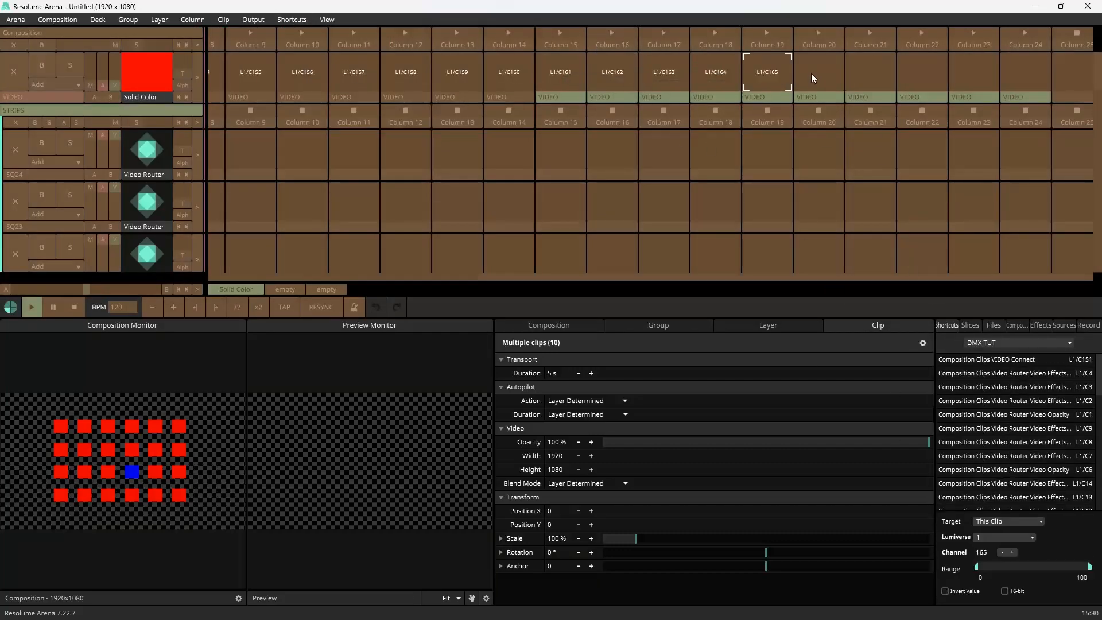
right_click(814, 75)
click(802, 82)
click(1009, 521)
click(1004, 545)
right_click(875, 76)
click(863, 83)
click(1015, 522)
click(1008, 544)
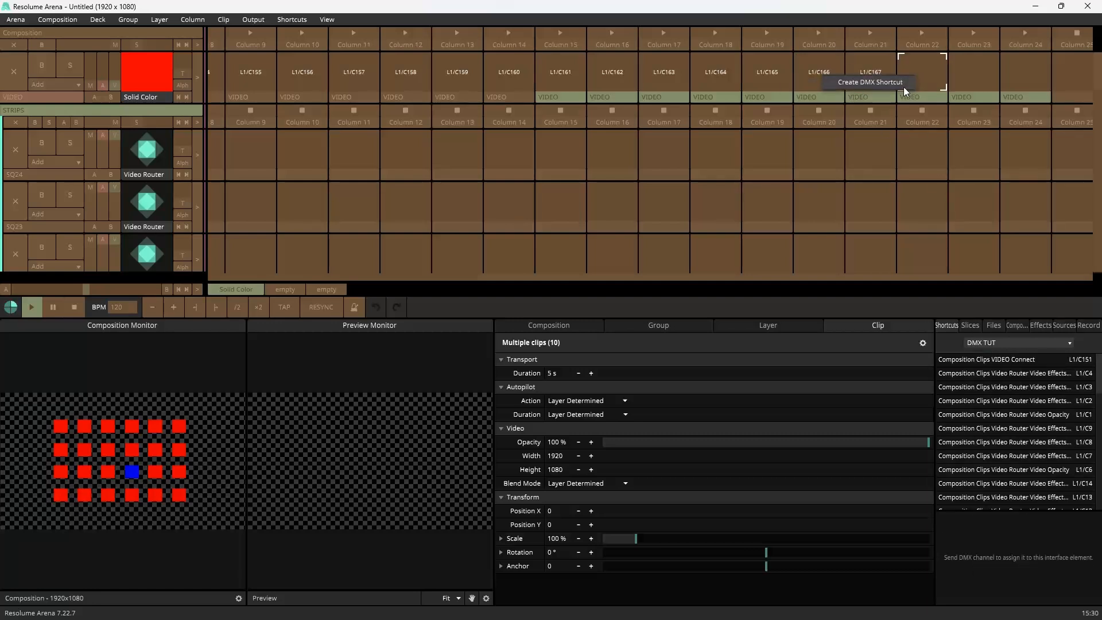
Step: Create DMX shortcuts for the VIDEO clips in columns 22 to 24 (channels 168–170) with target This Clip, then exit DMX editing
click(902, 84)
click(1014, 522)
click(1006, 544)
right_click(972, 75)
click(961, 83)
click(1016, 522)
click(1008, 544)
right_click(1025, 75)
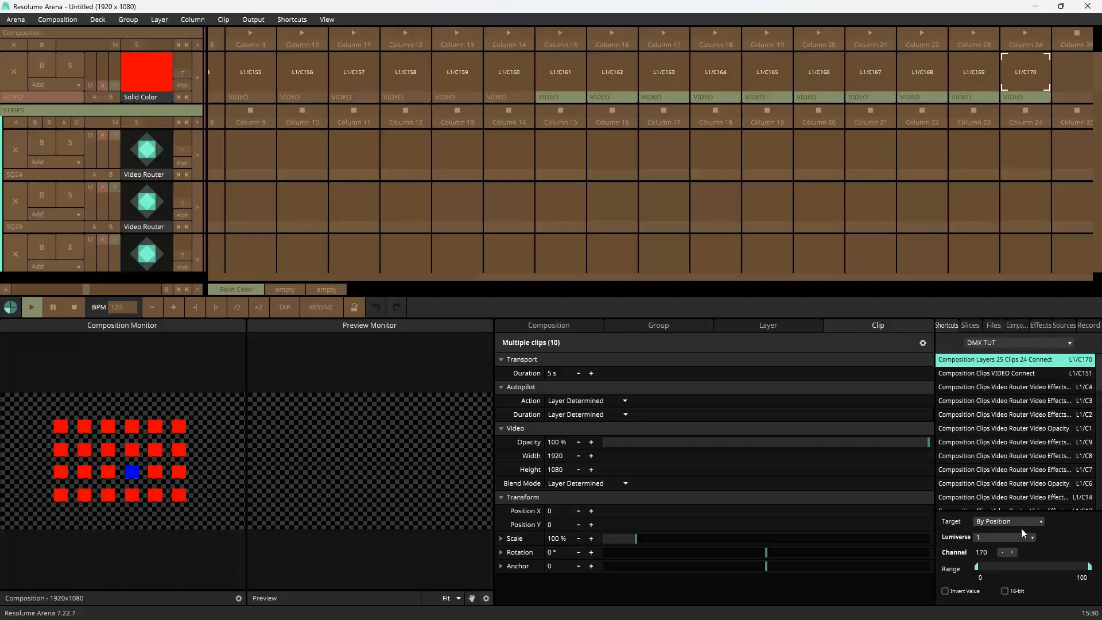
click(1020, 523)
click(1012, 544)
key(Escape)
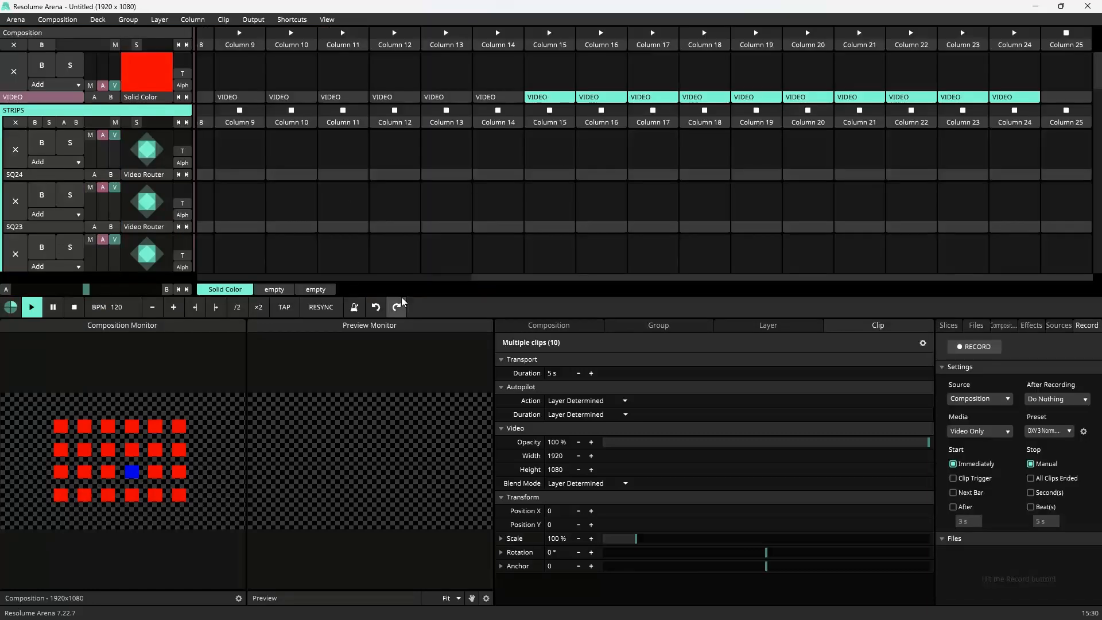
Step: Scroll the clip grid back to column 1 and view the PDF's Fx channel assignments
drag(506, 277, 229, 277)
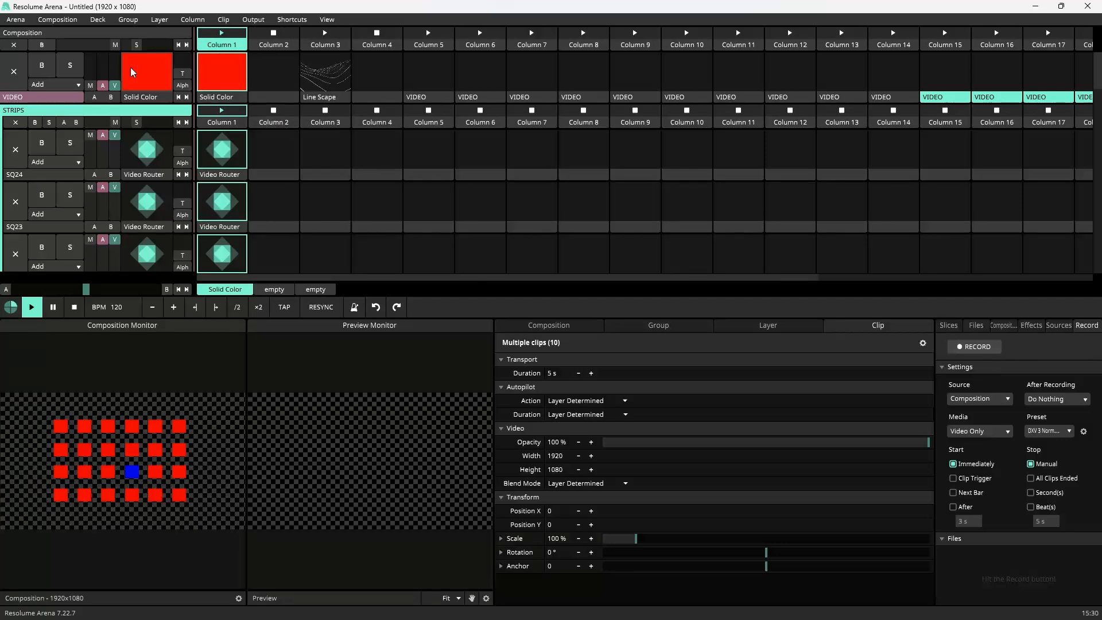
key(super)
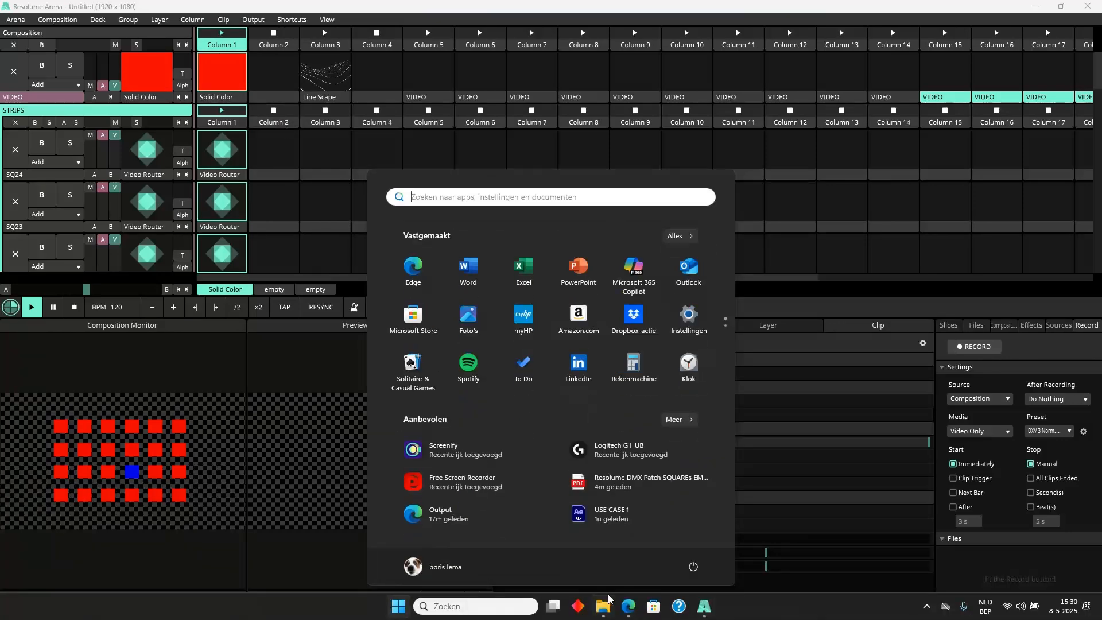
click(628, 606)
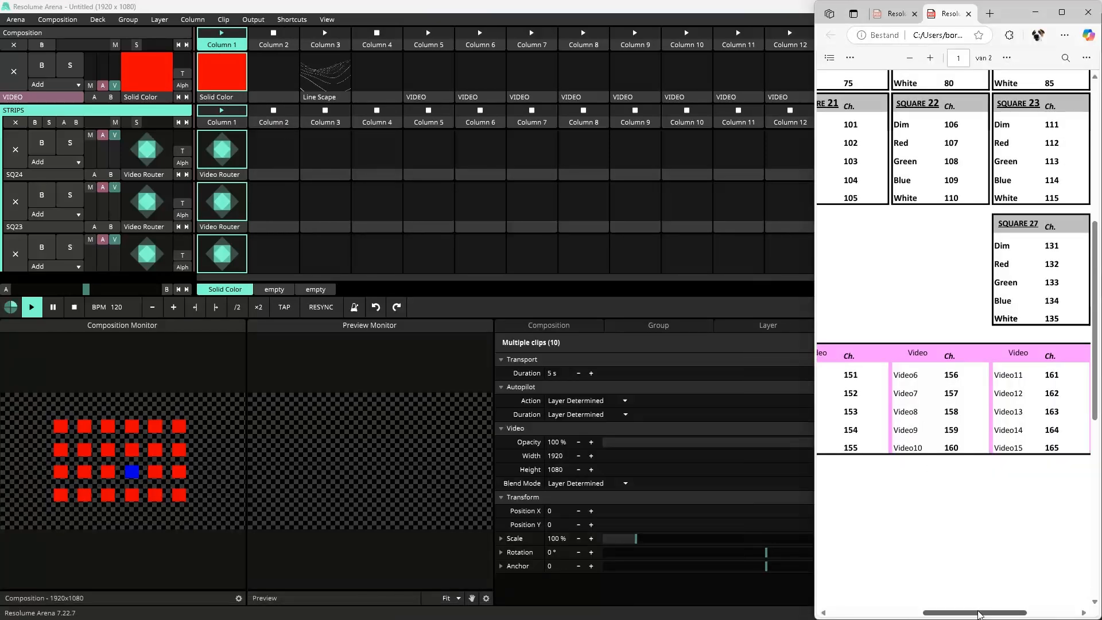
drag(982, 613, 896, 618)
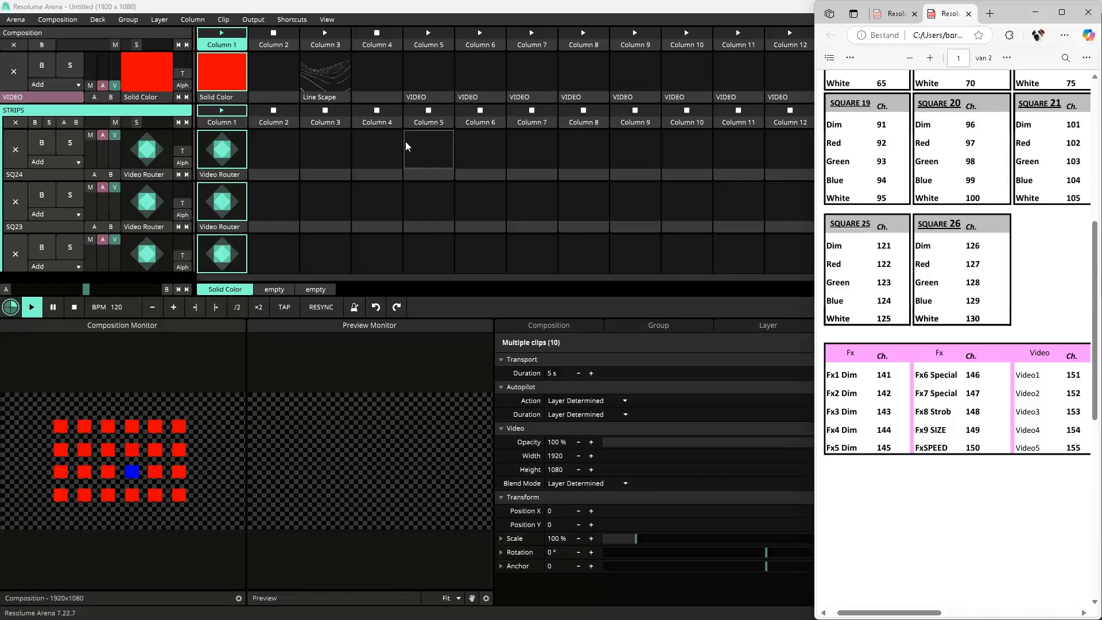
Step: Add a new layer above the VIDEO layer and name it FX
click(160, 19)
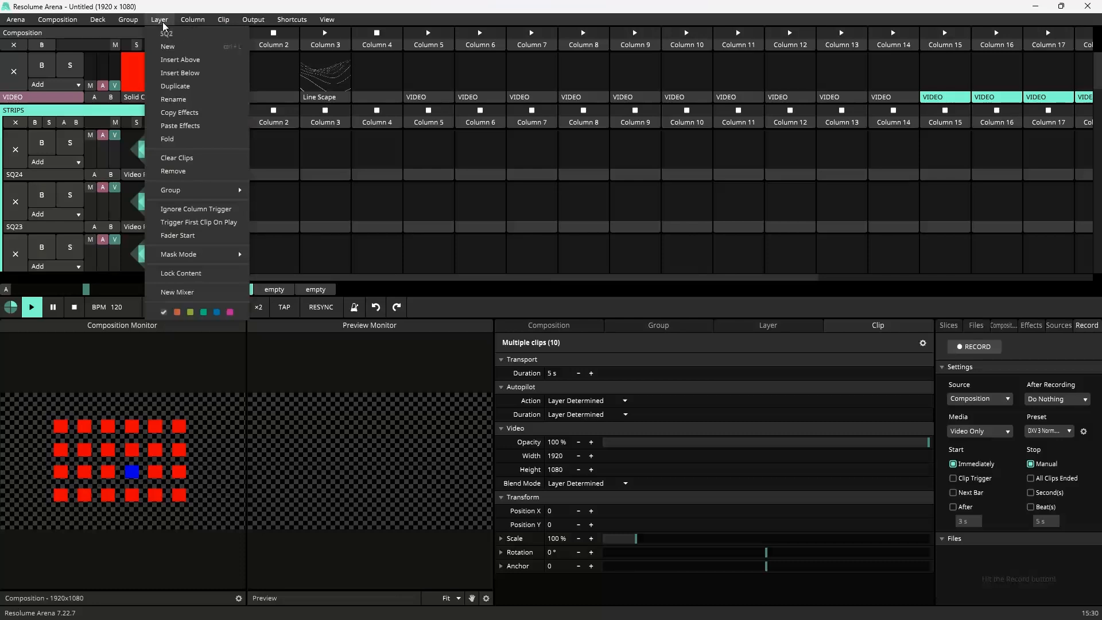
click(175, 50)
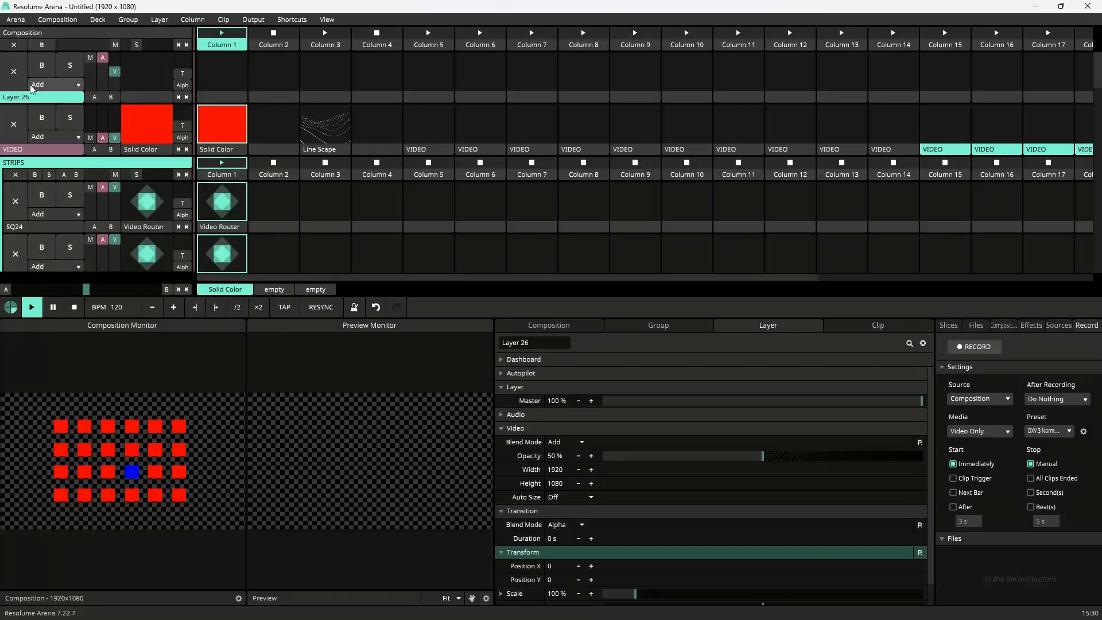
text(FX)
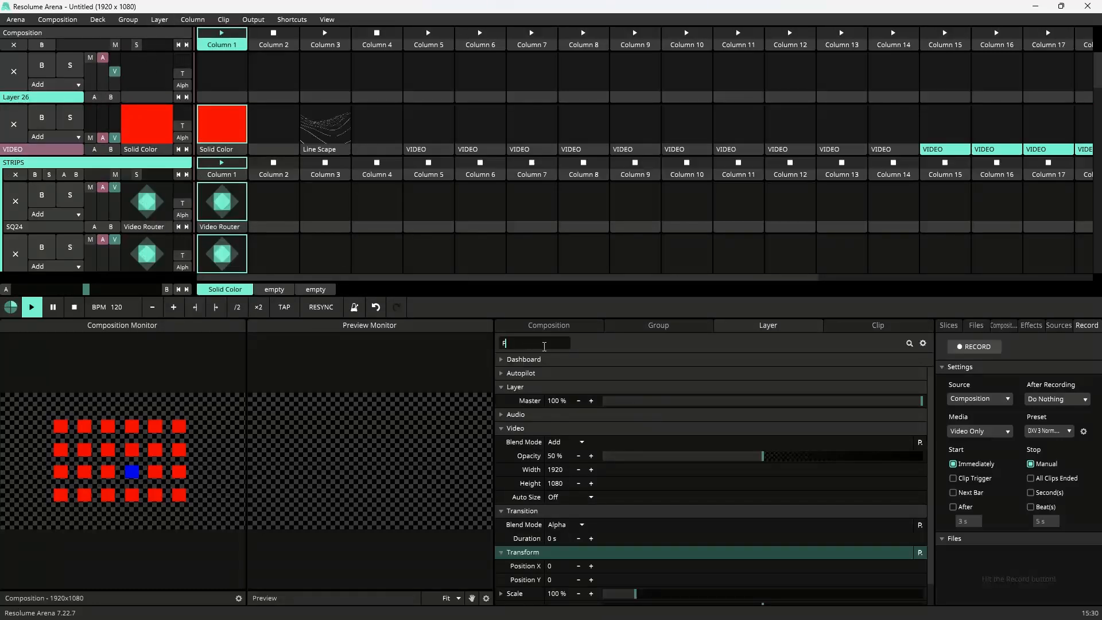
key(Return)
Step: Search the sources for strob and add a Stroboscope clip to column 1 of the FX layer
click(1053, 326)
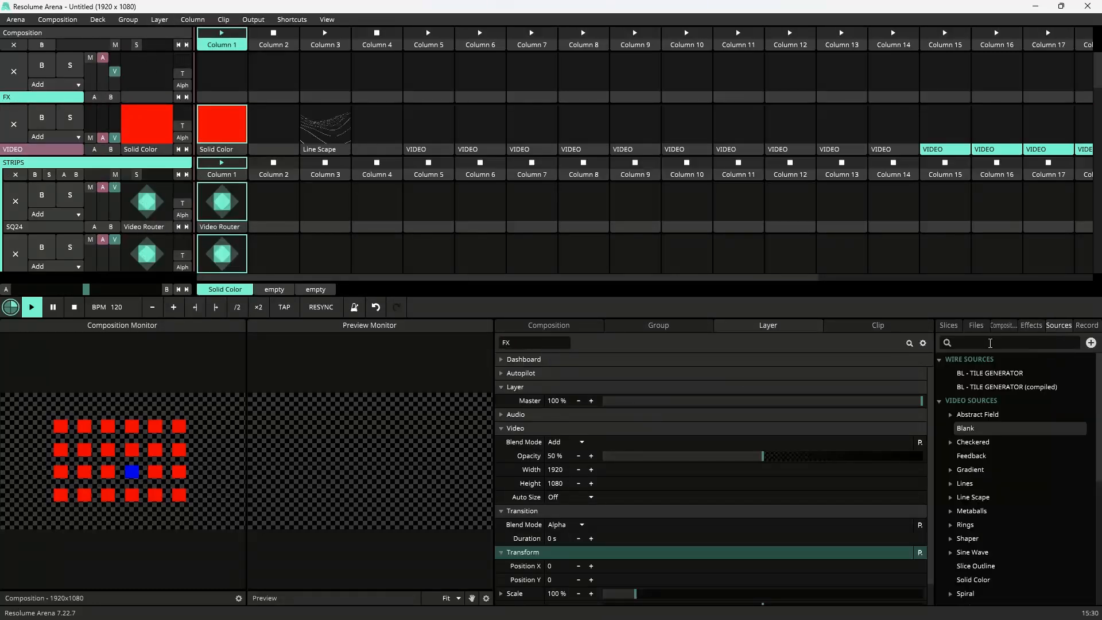
text(tro)
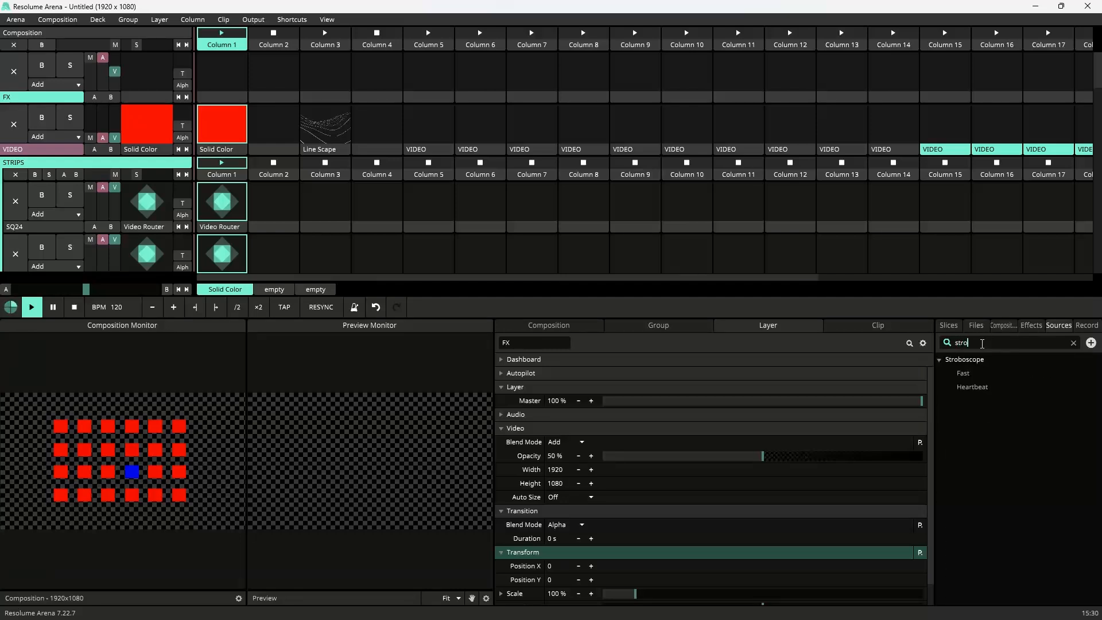
text(b)
drag(969, 363, 227, 86)
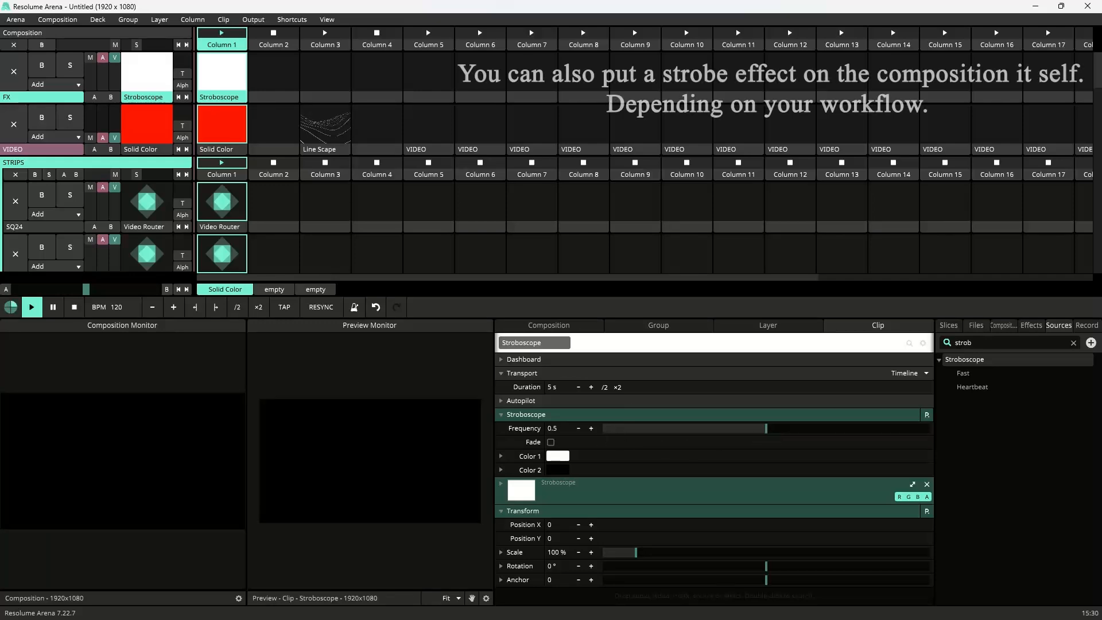
key(super)
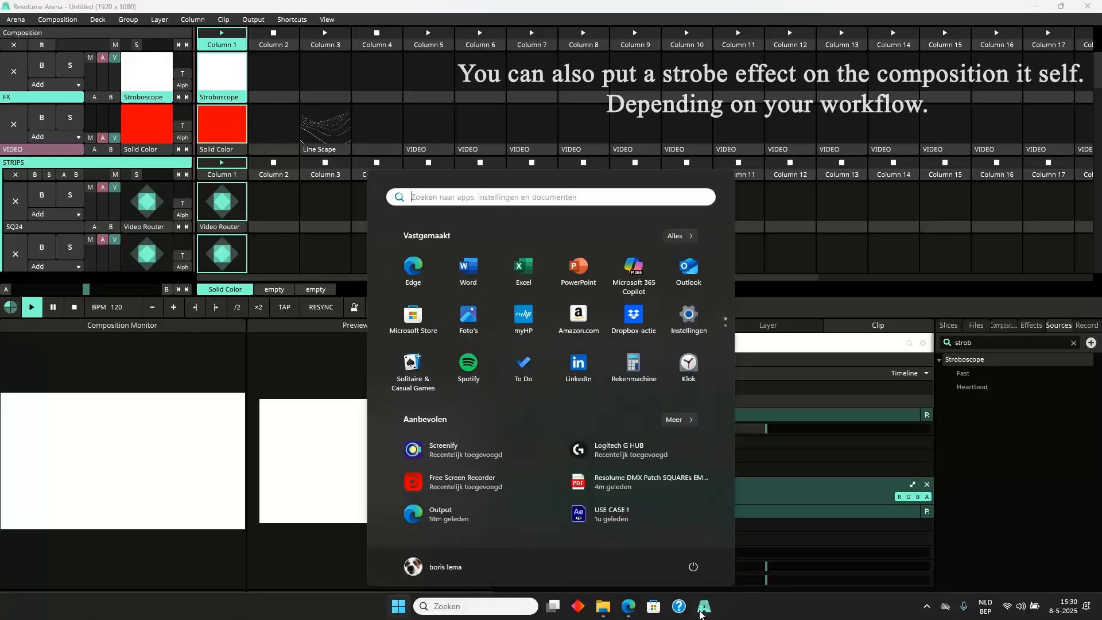
click(628, 608)
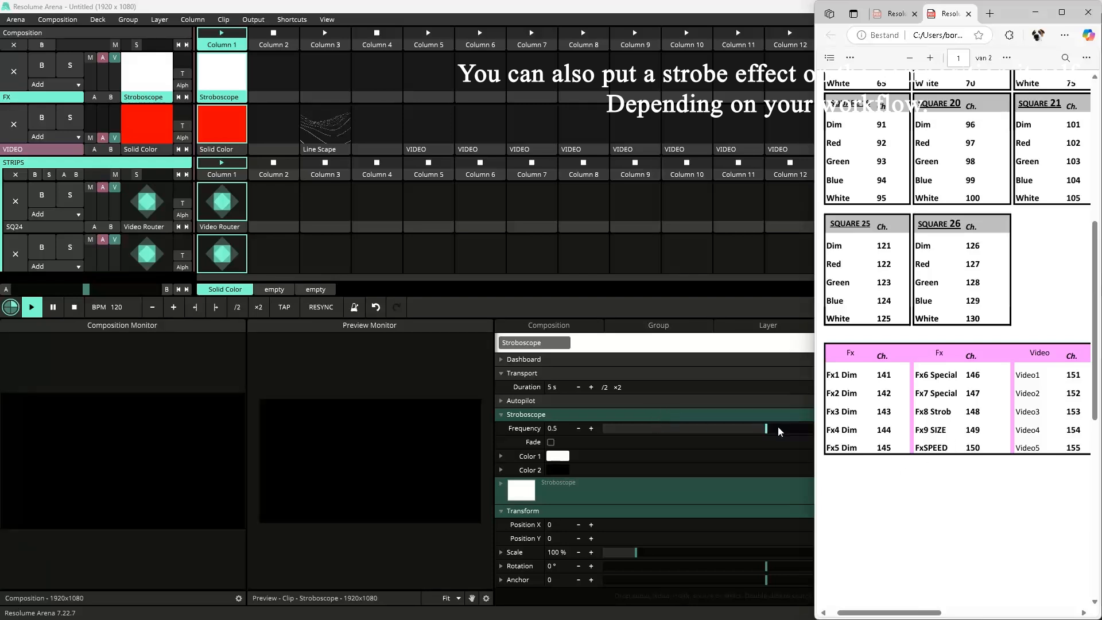
click(274, 45)
scroll(291, 134, down, 5)
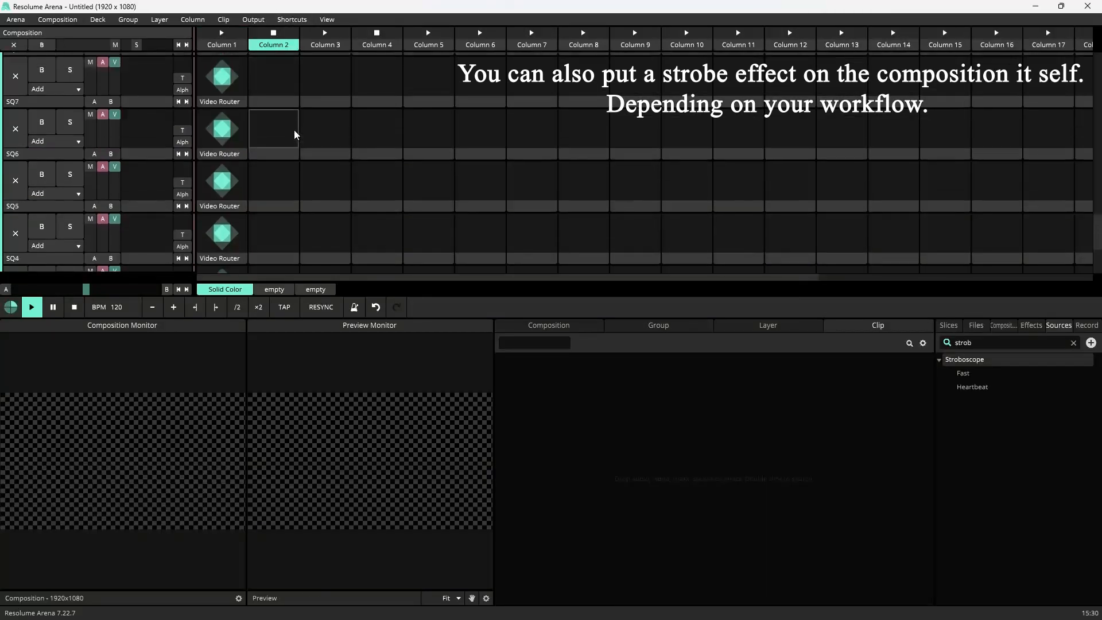
scroll(292, 134, up, 3)
click(231, 35)
scroll(270, 108, up, 10)
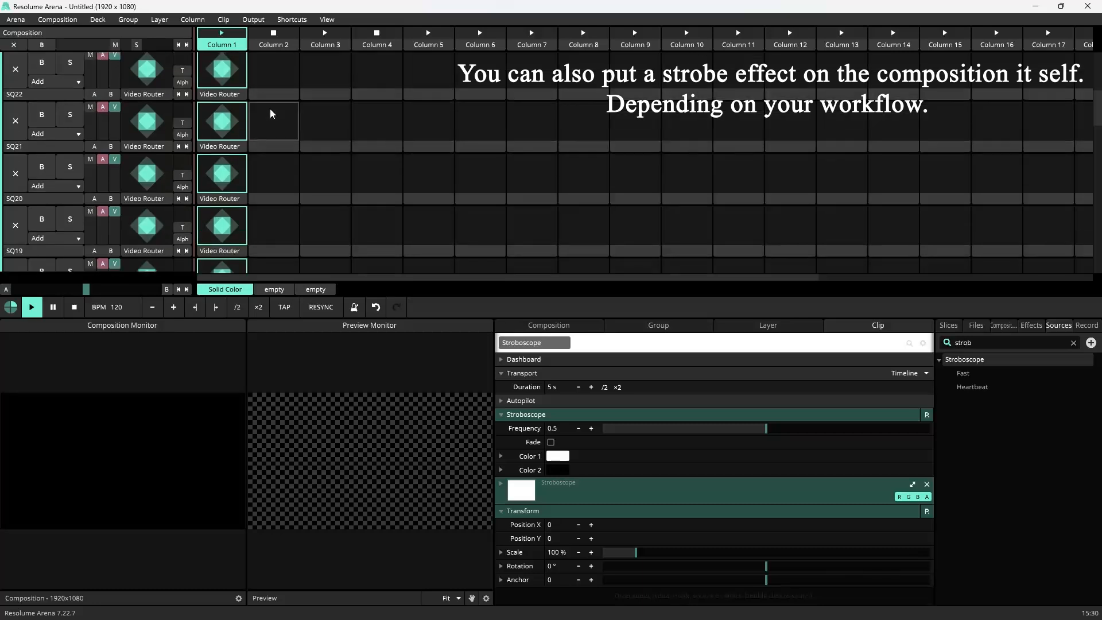
Step: Move the Stroboscope clip from column 1 to column 4 of the FX layer
click(238, 97)
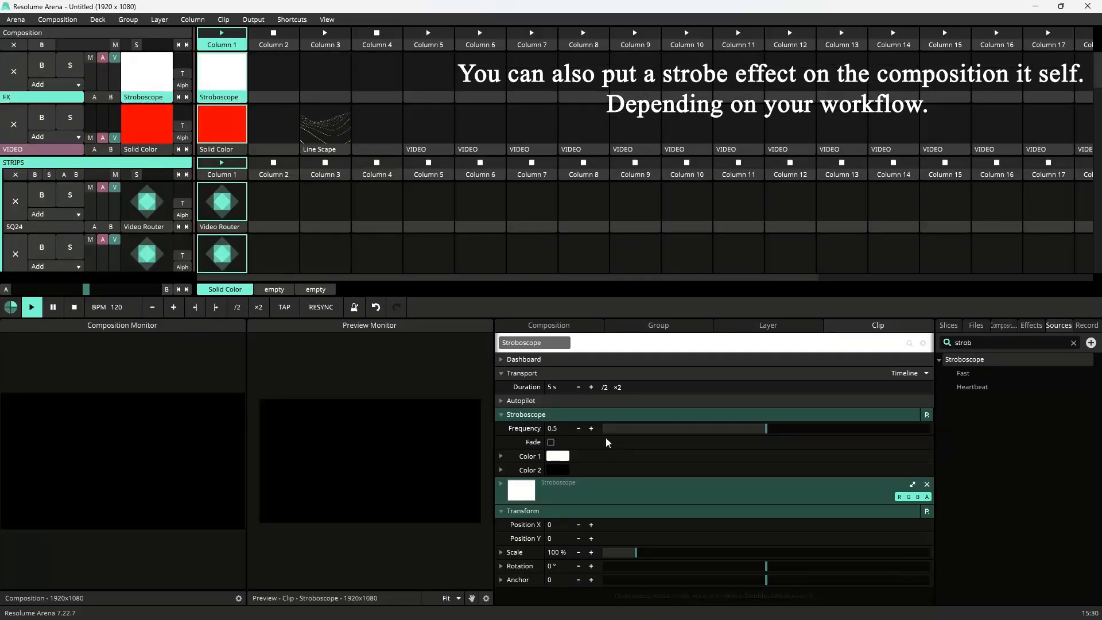
drag(227, 76, 377, 74)
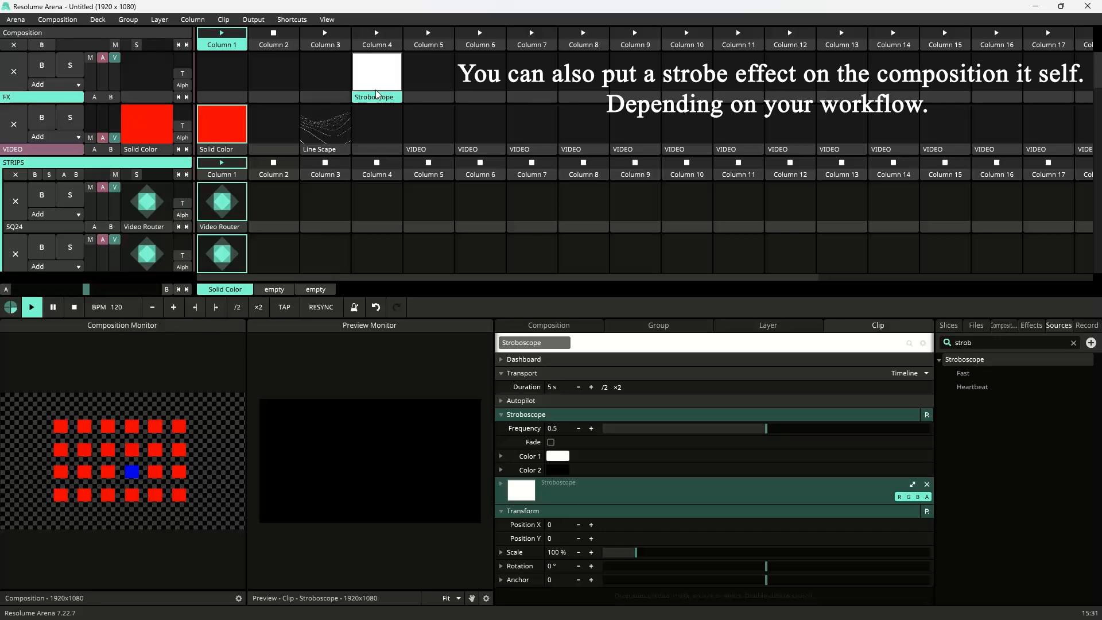
Step: Create a DMX shortcut for the Stroboscope Frequency on channel 150 with target This Clip, then exit DMX editing
click(293, 20)
click(296, 79)
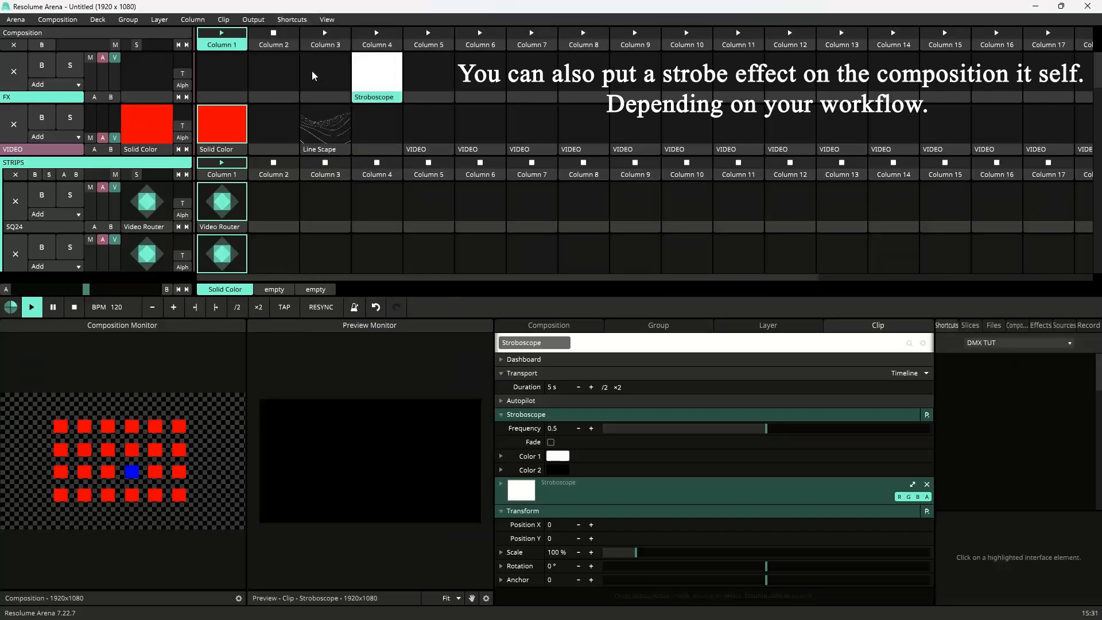
click(657, 428)
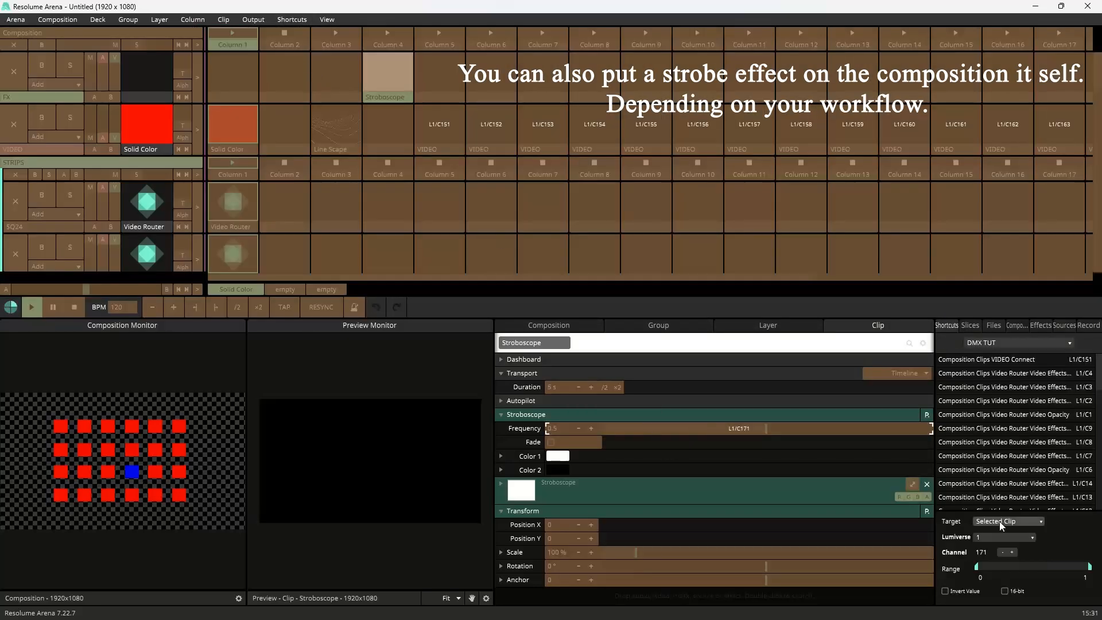
click(1001, 521)
click(1007, 543)
click(993, 552)
text(150)
key(Return)
click(296, 22)
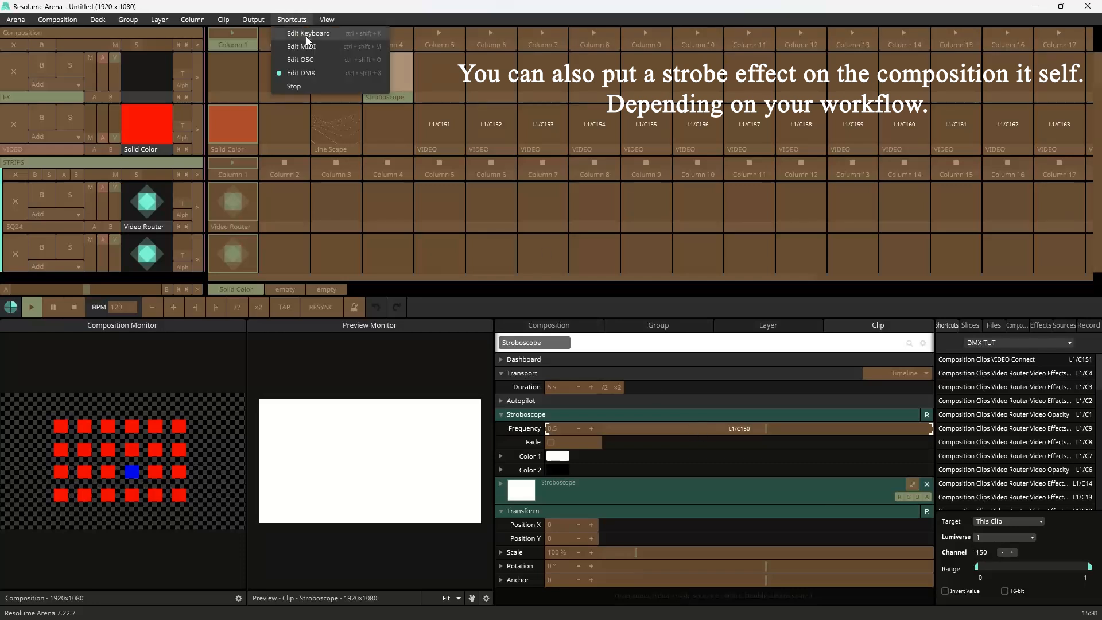
click(303, 72)
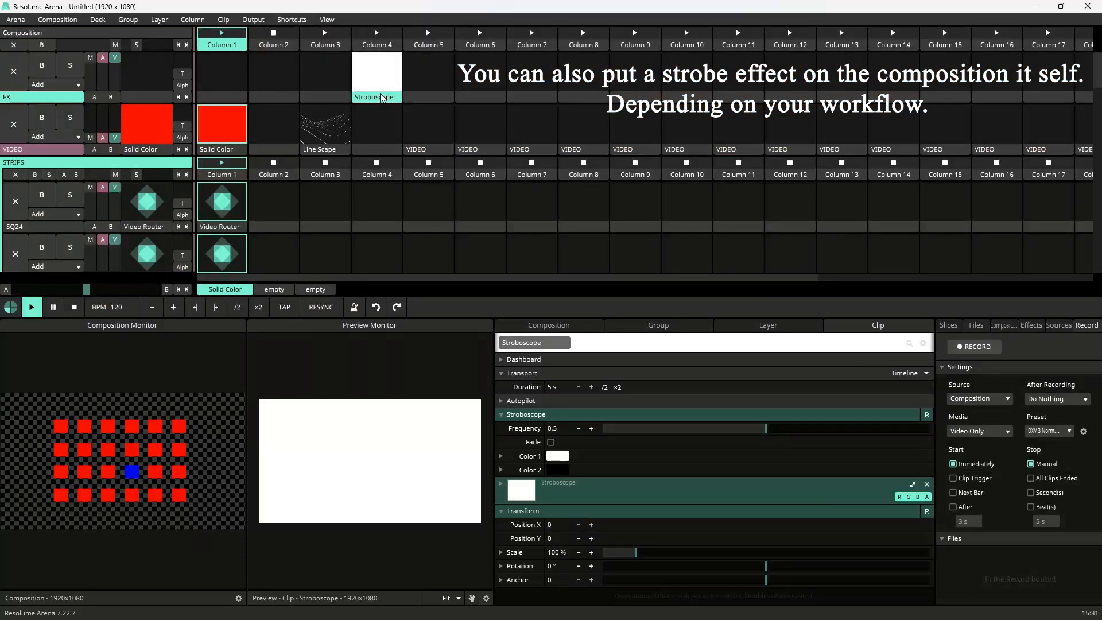
Step: Set the Stroboscope's Color 2 alpha to 0% and raise its Frequency to 0.97
click(563, 472)
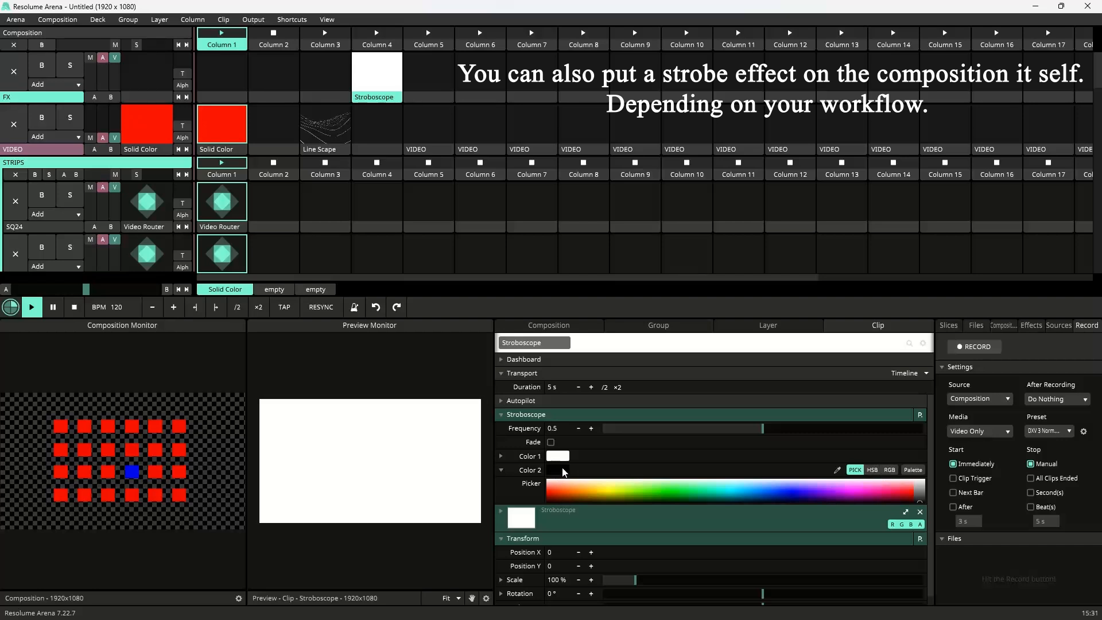
click(873, 470)
drag(878, 525, 468, 538)
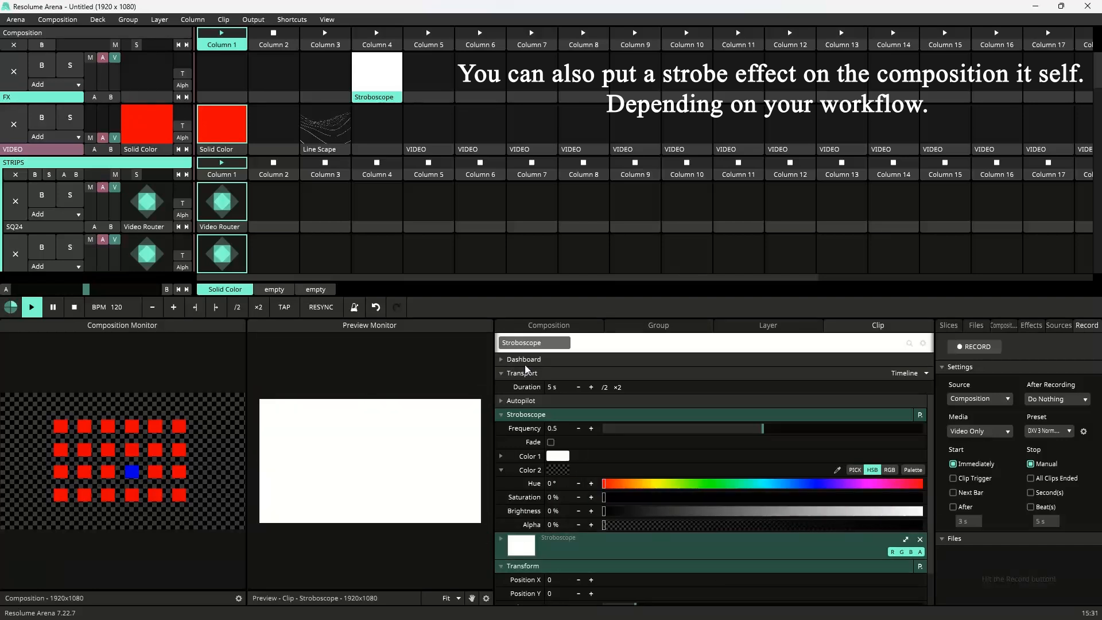
drag(763, 428, 908, 440)
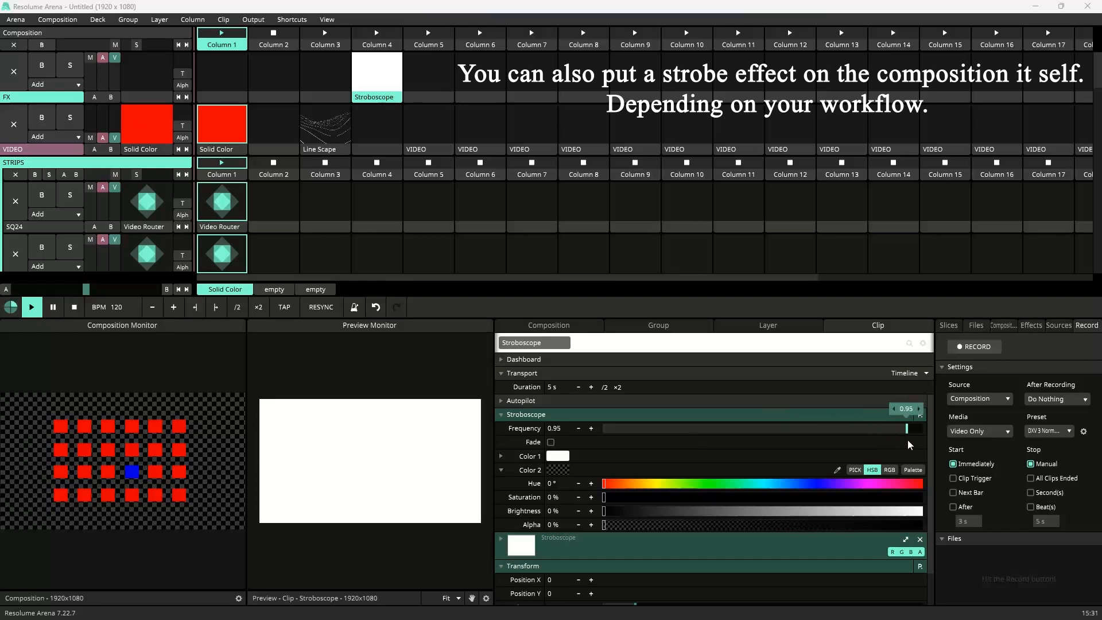
Step: Change the column 4 Stroboscope clip's trigger style and trigger the clip to test it
right_click(384, 97)
mouse_move(431, 122)
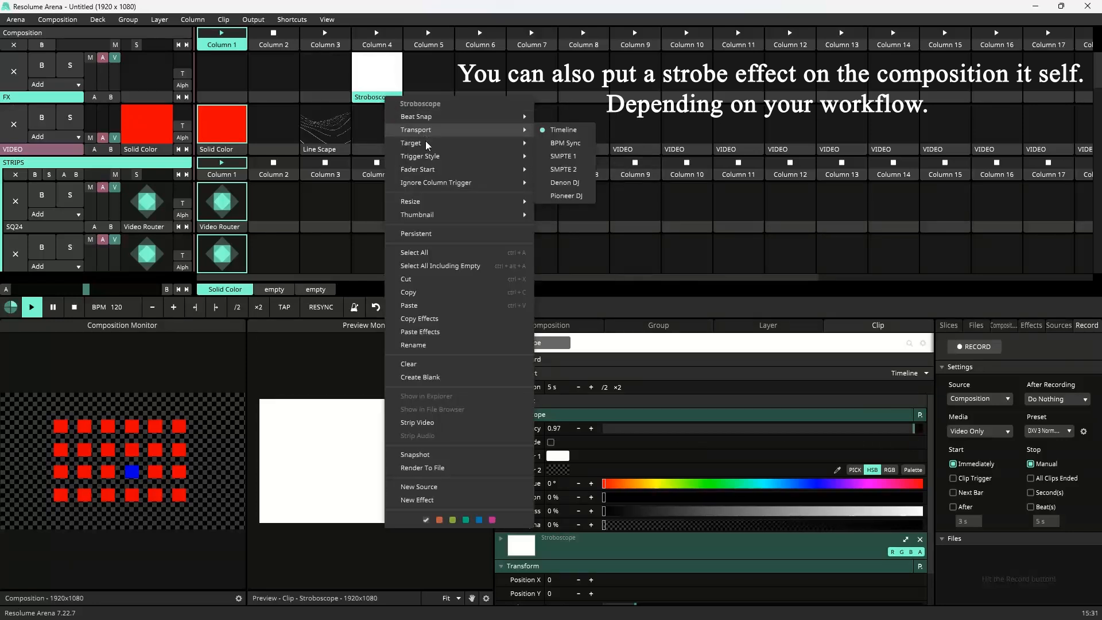
mouse_move(471, 156)
click(560, 182)
click(369, 78)
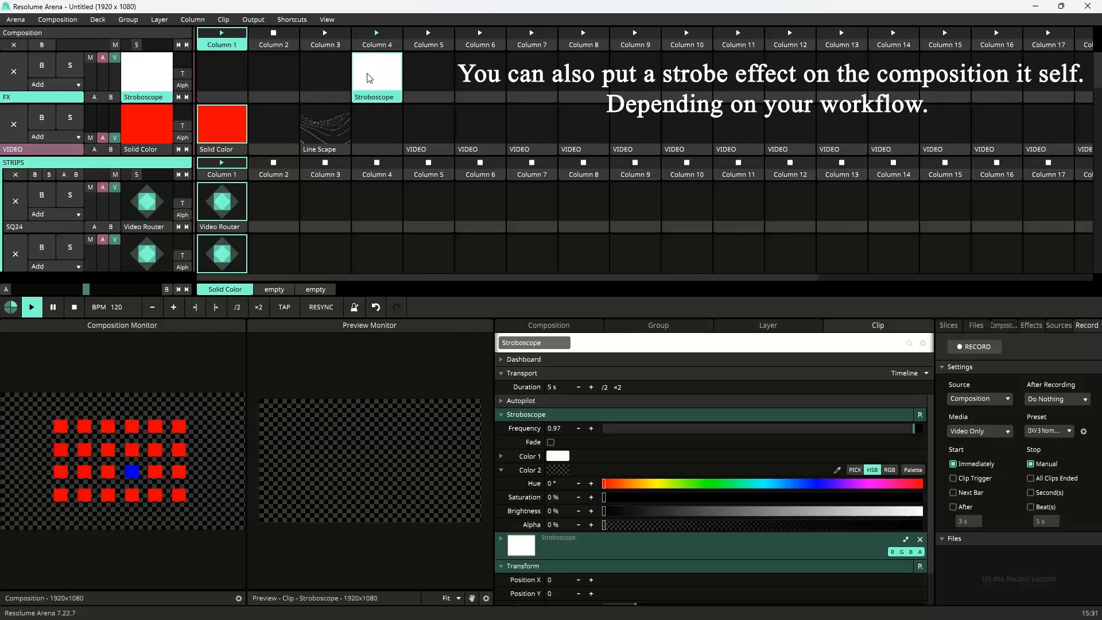
Step: Copy the Stroboscope clip into column 5 of the FX layer
drag(370, 78, 426, 86)
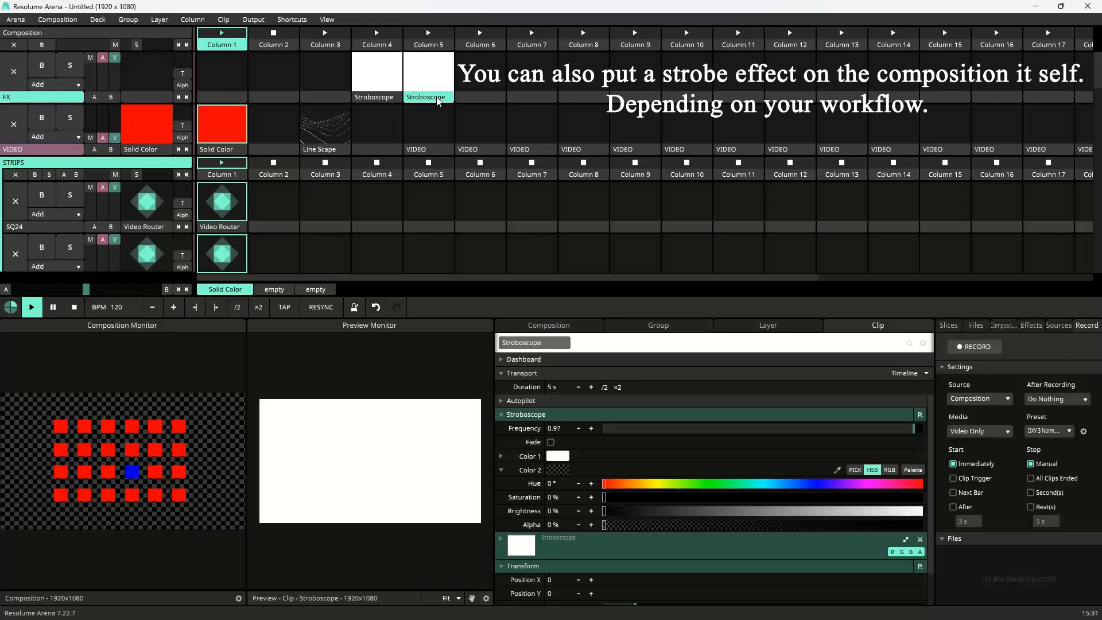
click(564, 458)
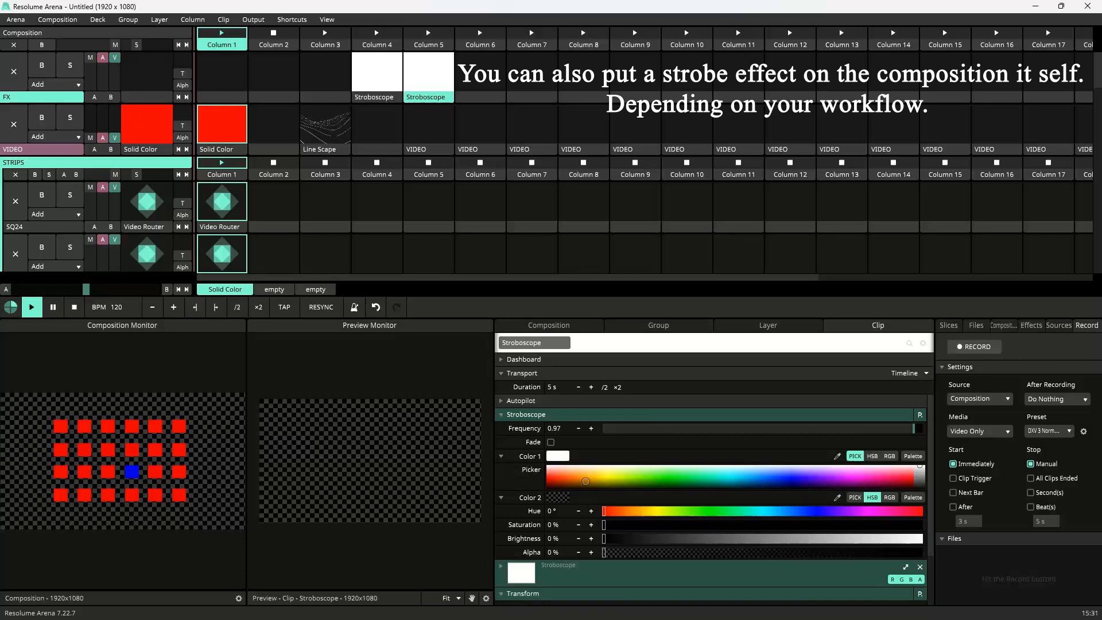
click(381, 99)
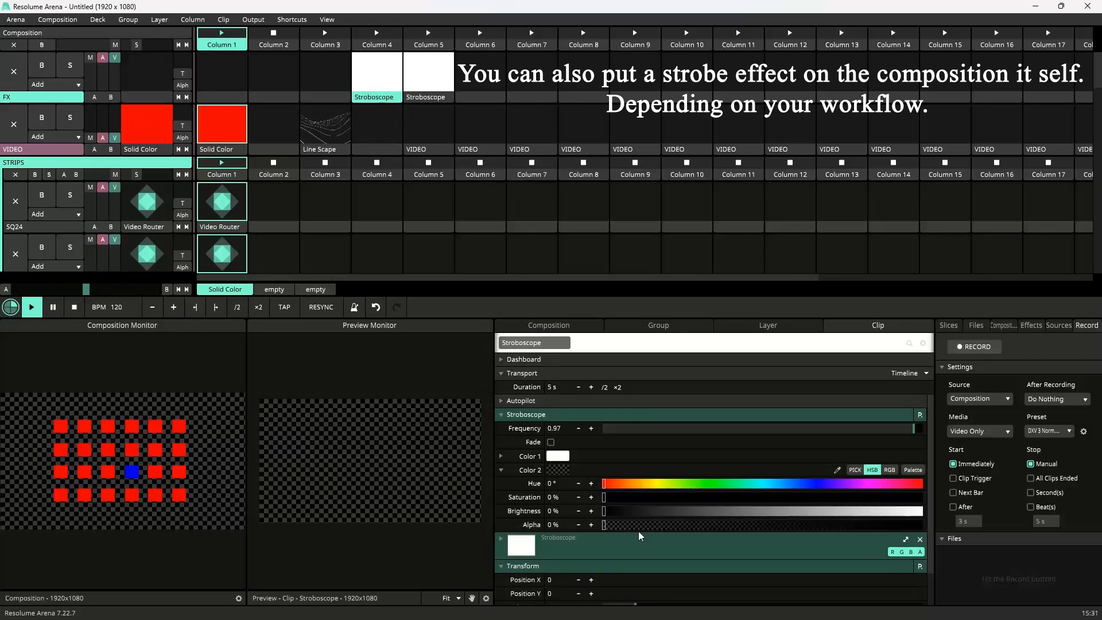
Step: Switch to the DMX patch PDF in Edge to view the Fx channel assignments
key(super)
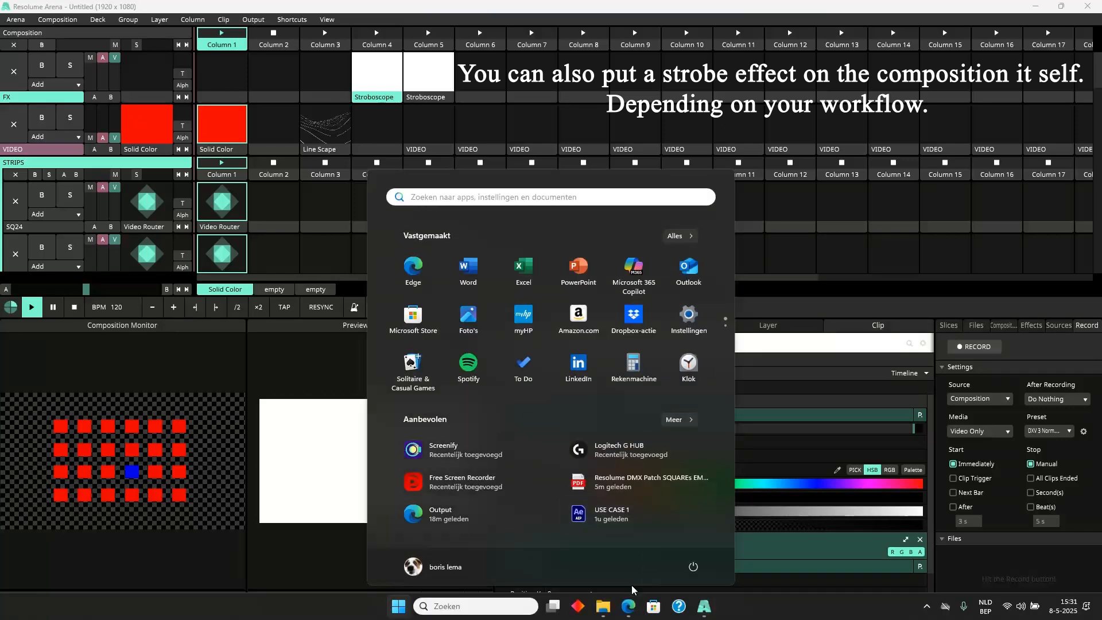
click(629, 606)
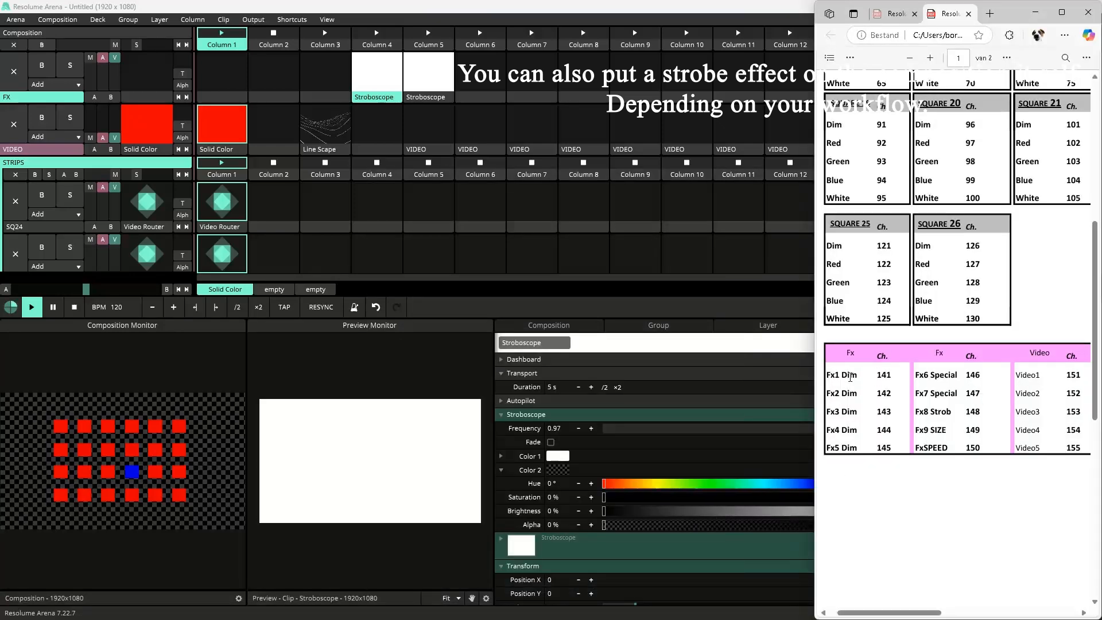
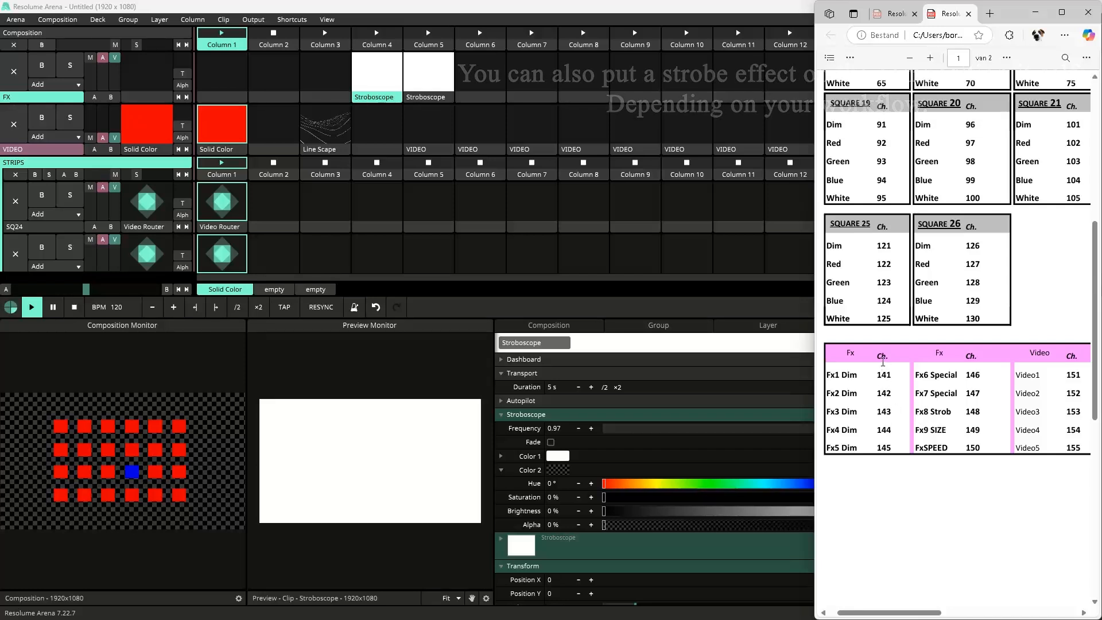
Step: Assign the FX layer's opacity a DMX shortcut on channel 141 with target This Layer
click(294, 19)
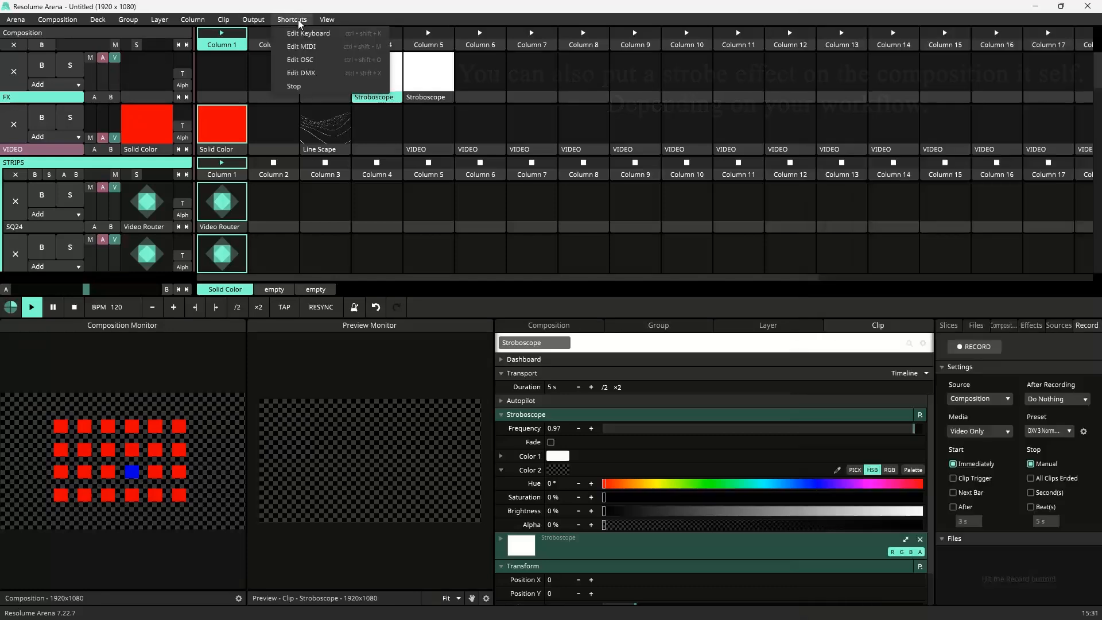
click(319, 74)
click(115, 73)
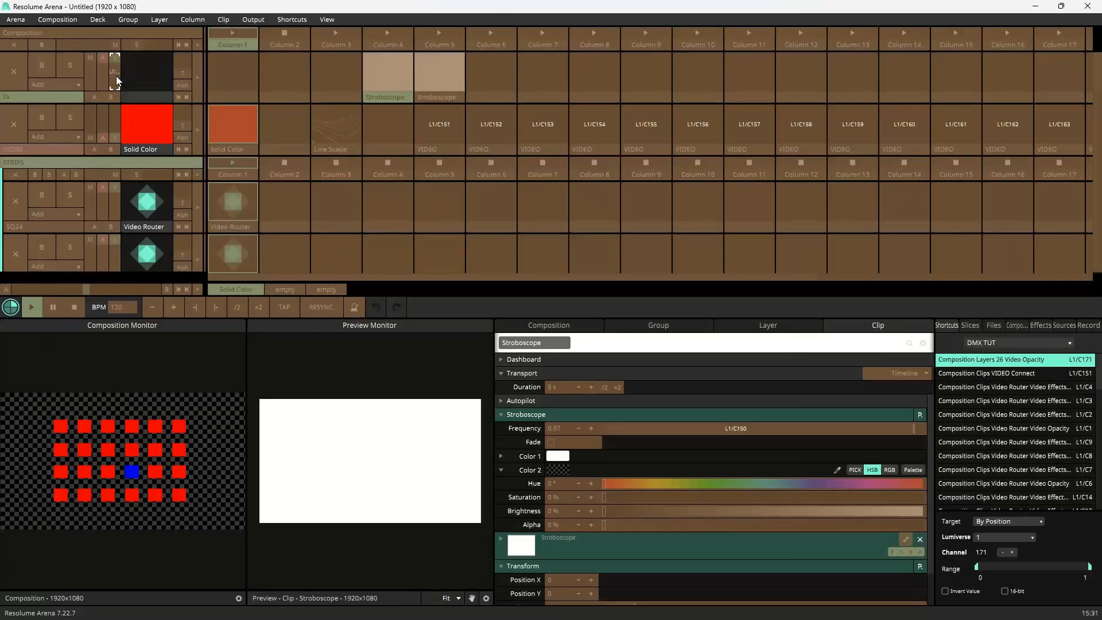
text(141)
click(999, 521)
click(1005, 543)
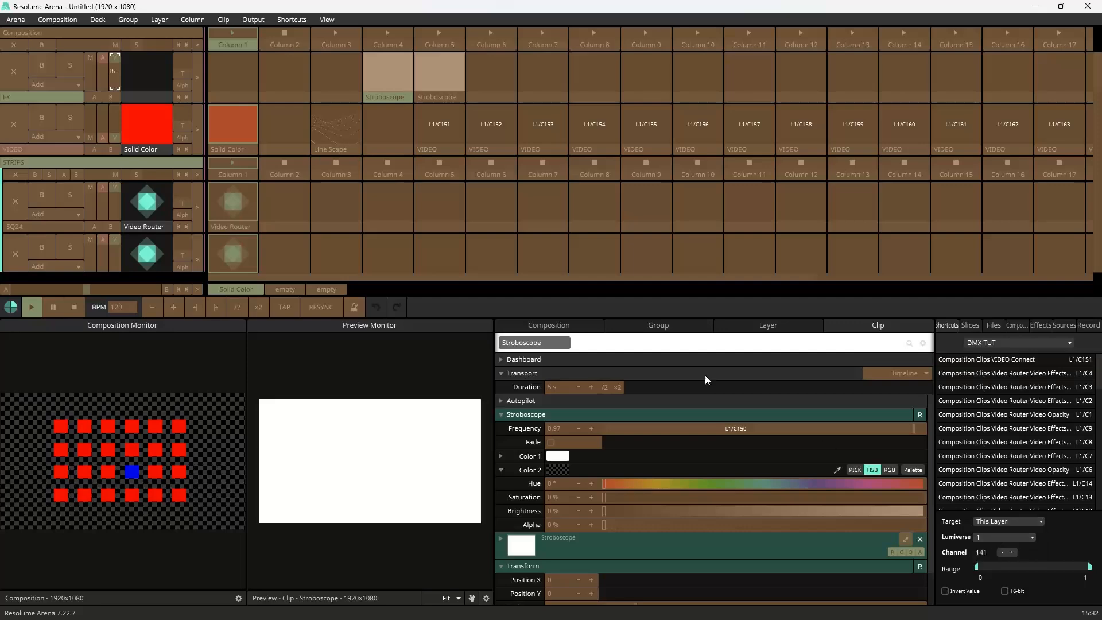
Step: Consult the patch PDF and give the column 4 Stroboscope clip a DMX shortcut on channel 148, targeting This Clip
key(super)
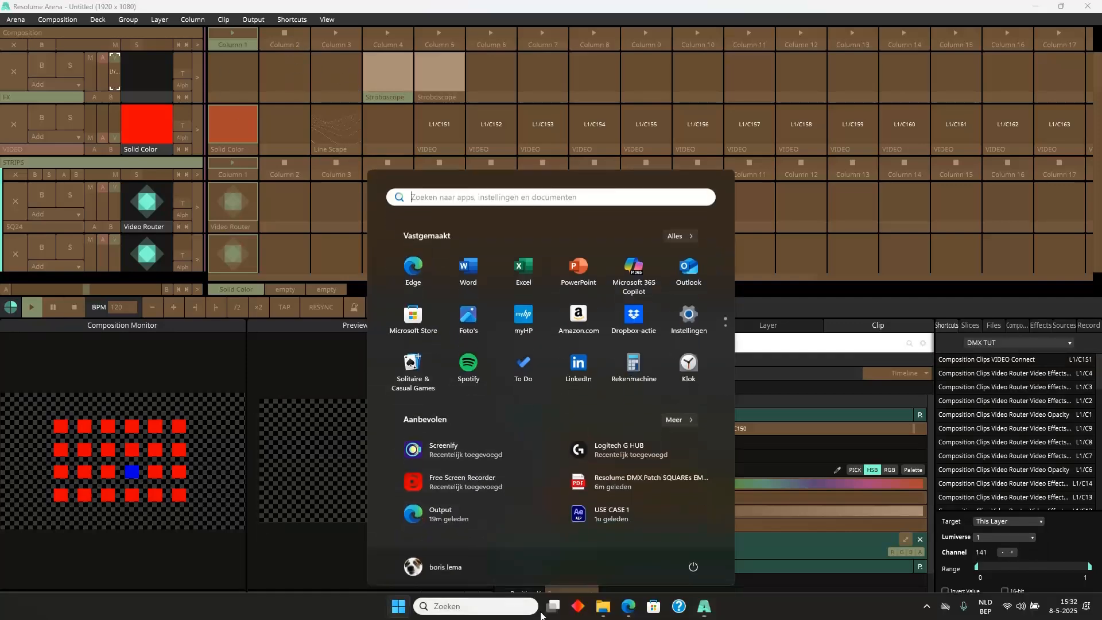
click(623, 612)
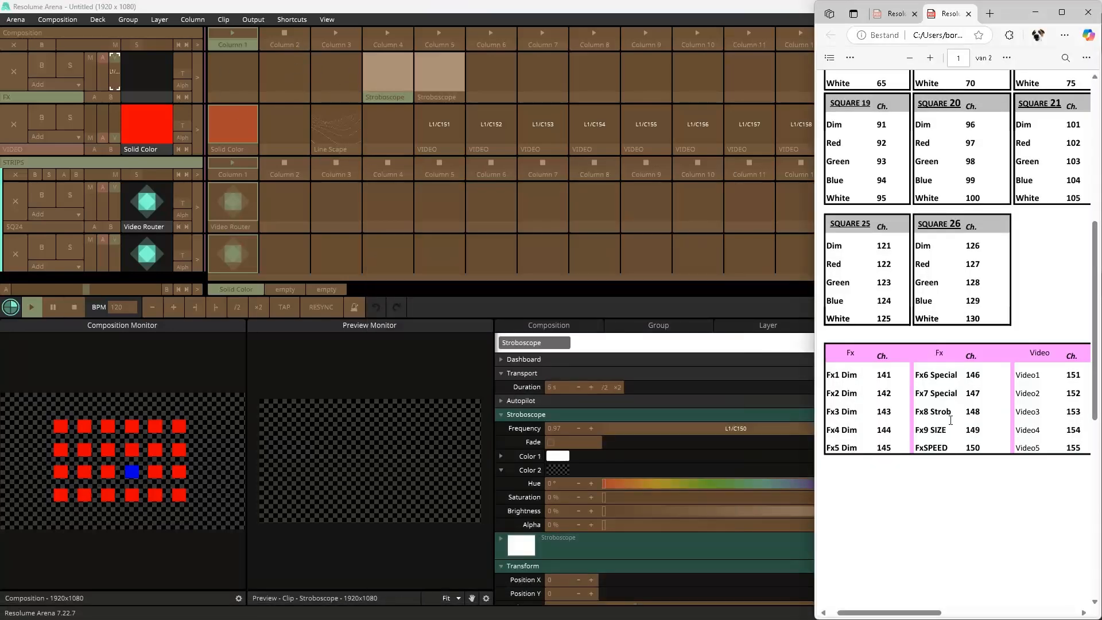
click(305, 24)
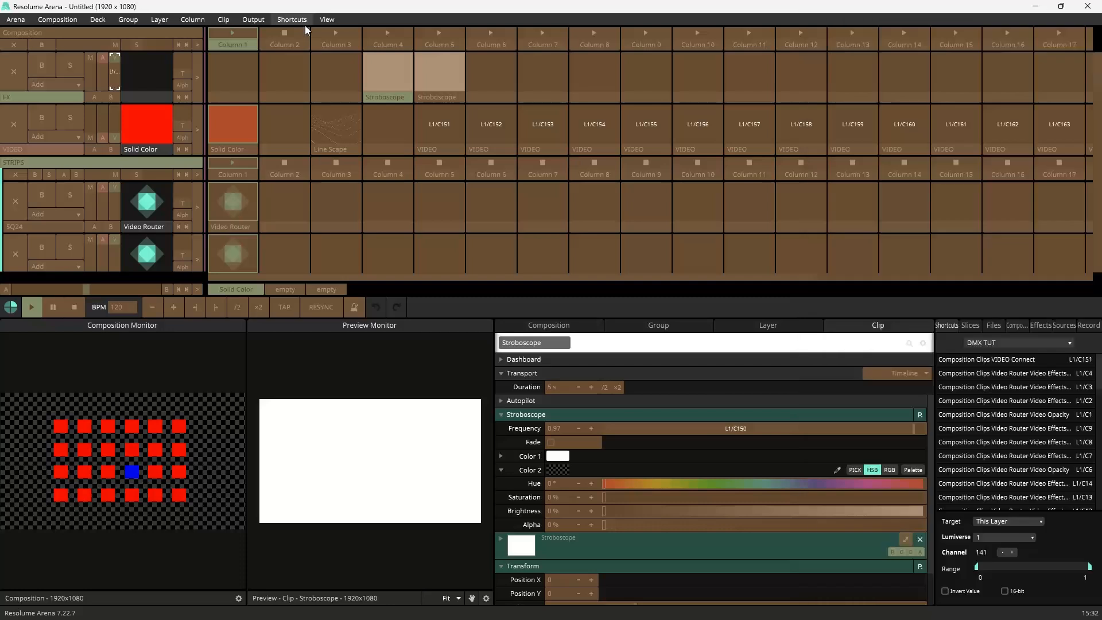
click(308, 71)
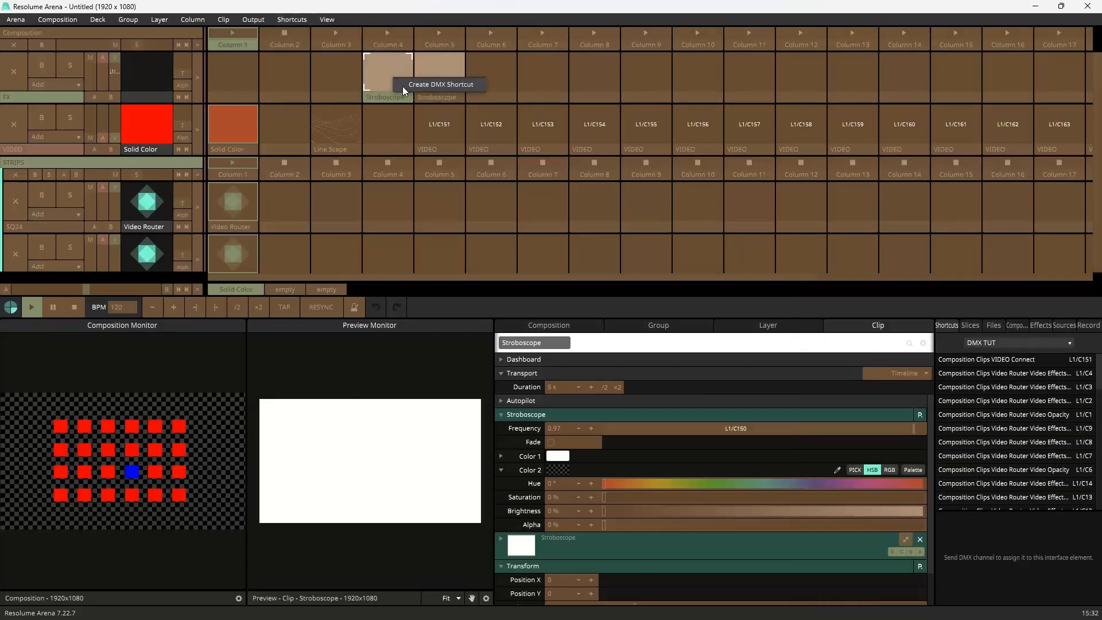
click(402, 86)
click(1009, 522)
click(1002, 545)
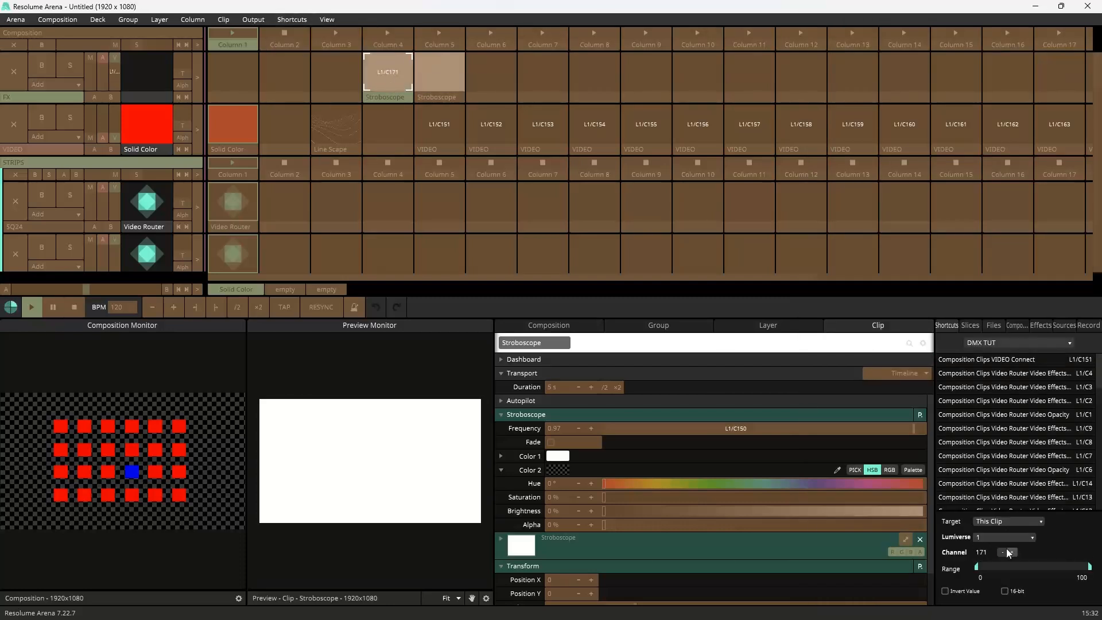
text(148)
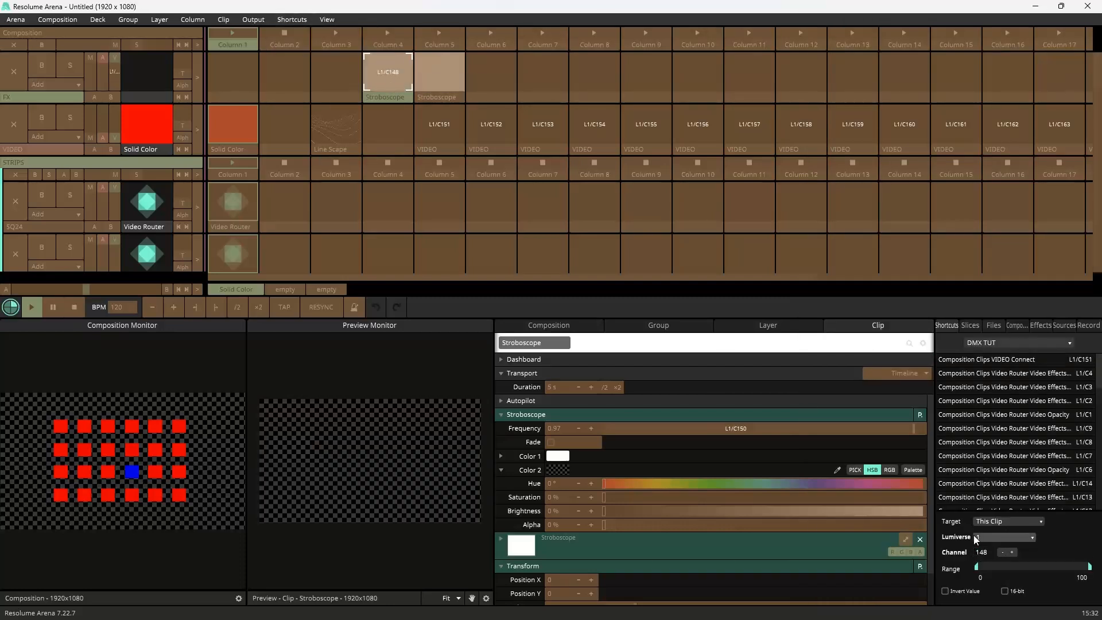
key(Return)
Step: Assign the column 5 Stroboscope clip to DMX channel 147 and leave DMX edit mode
key(super)
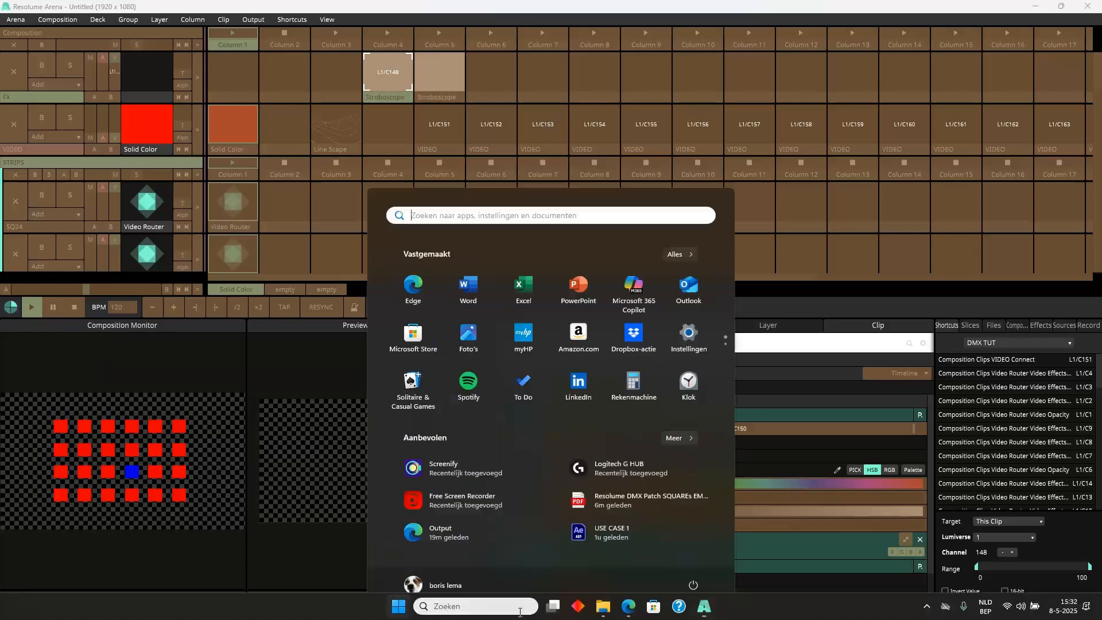
click(628, 606)
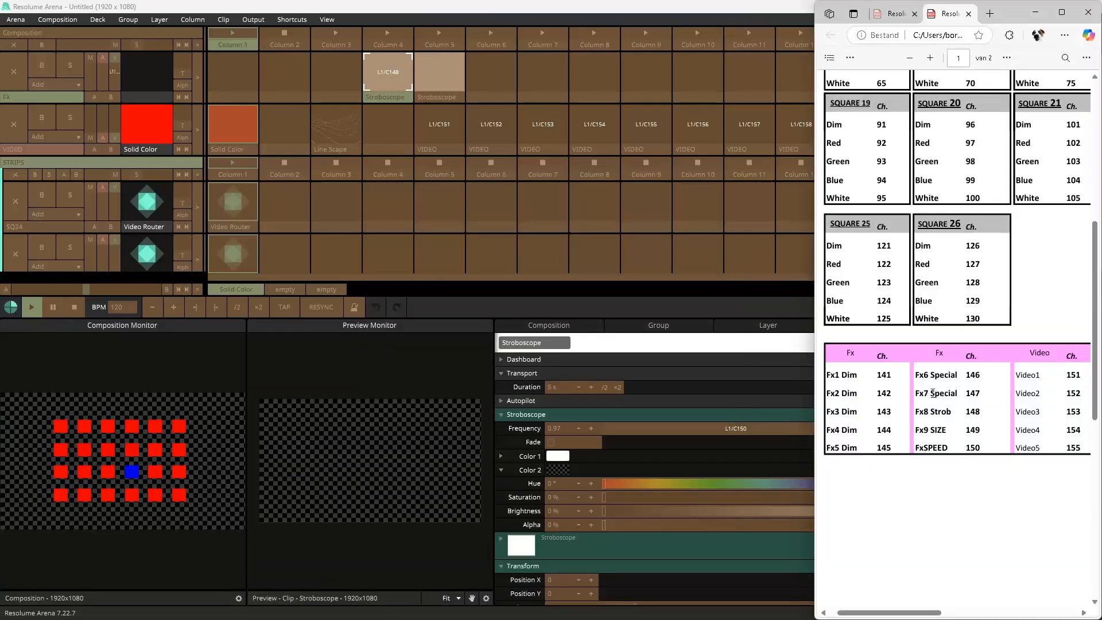
click(449, 66)
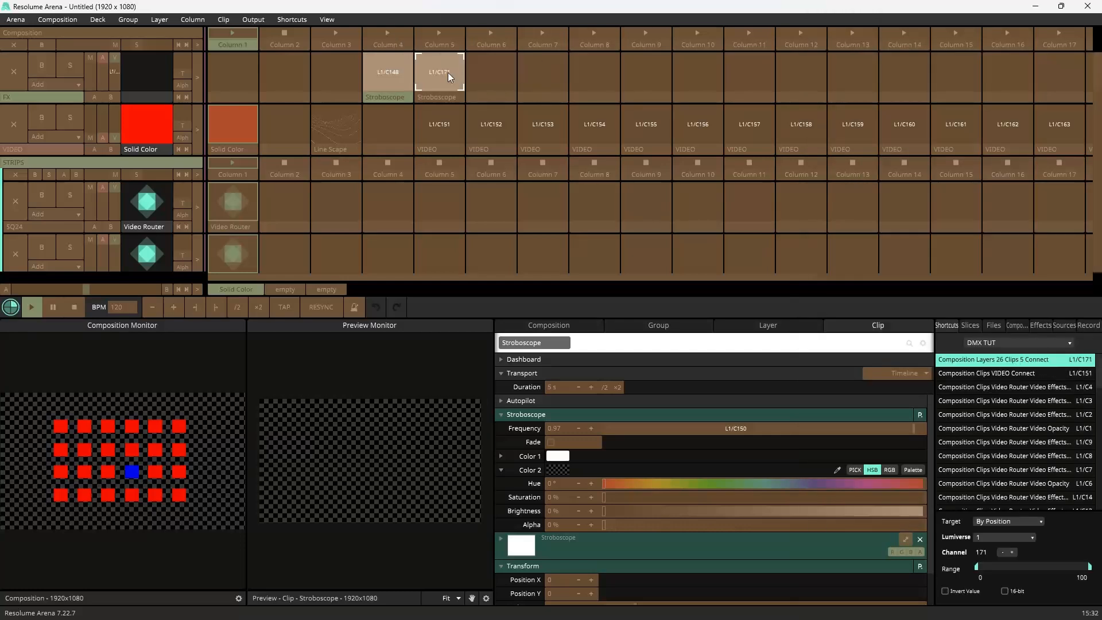
text(147)
key(Return)
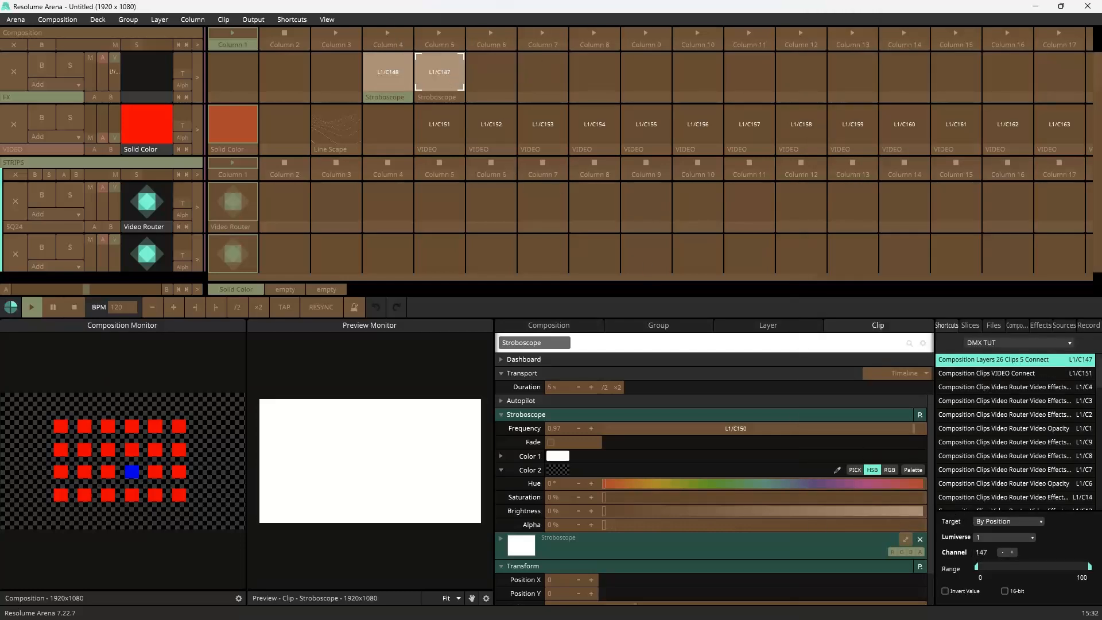
click(310, 20)
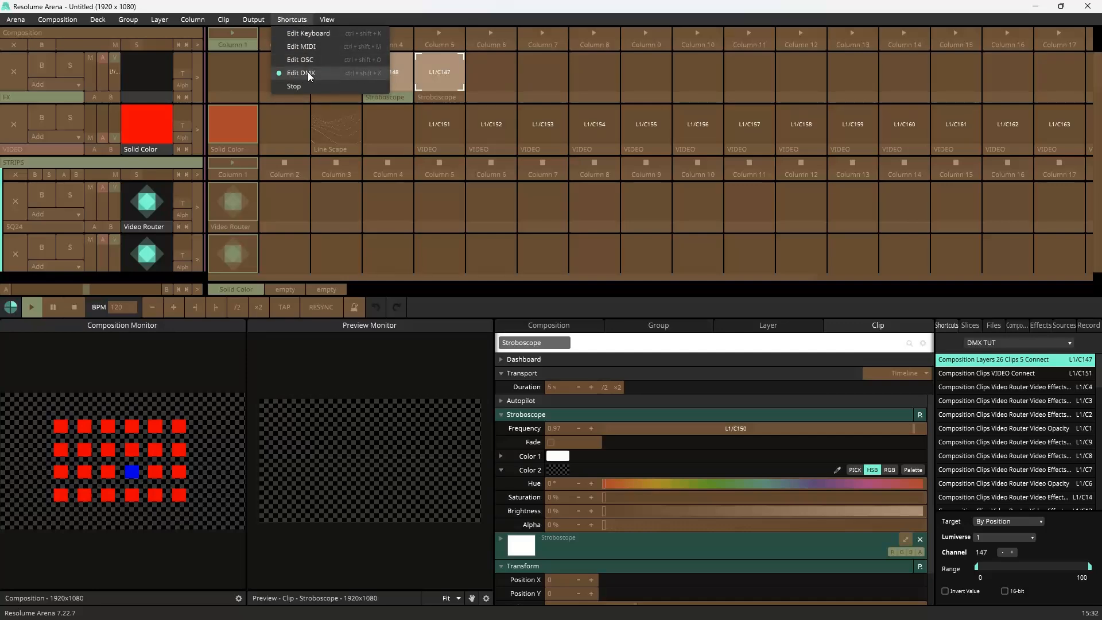
click(315, 73)
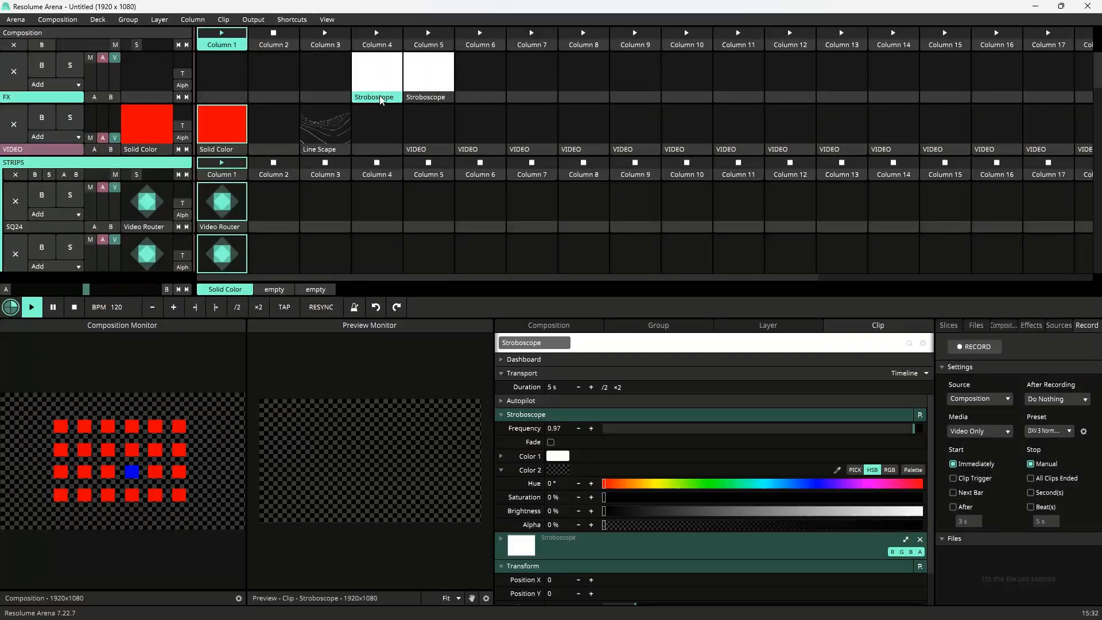
Step: Inspect the DMX shortcut of the Stroboscope's Frequency parameter in DMX edit mode
click(292, 20)
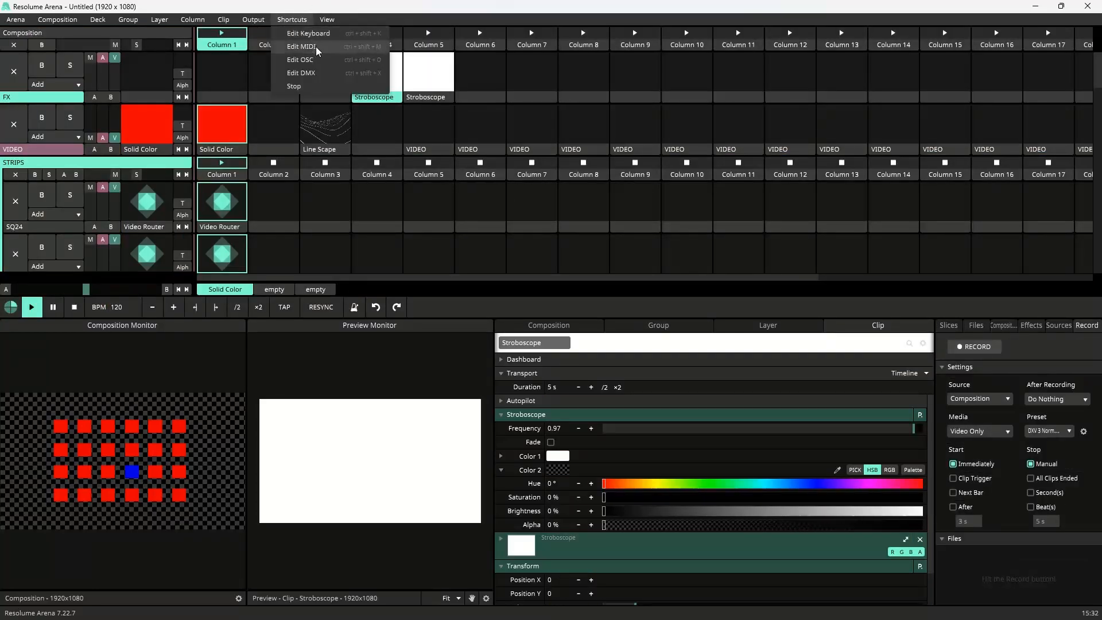
click(304, 72)
click(743, 426)
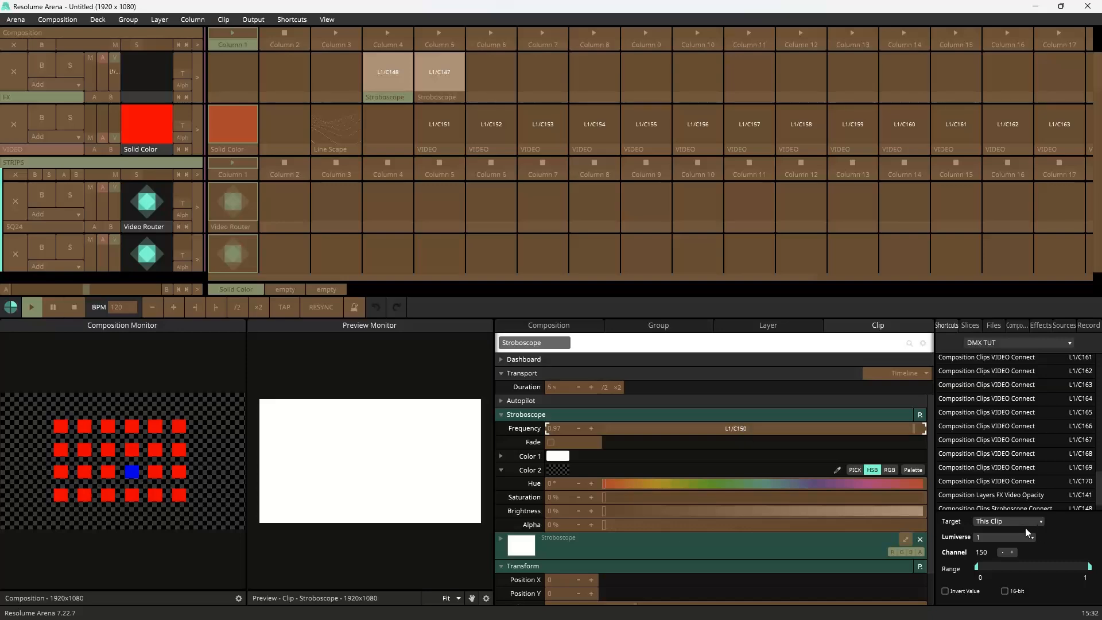
click(292, 20)
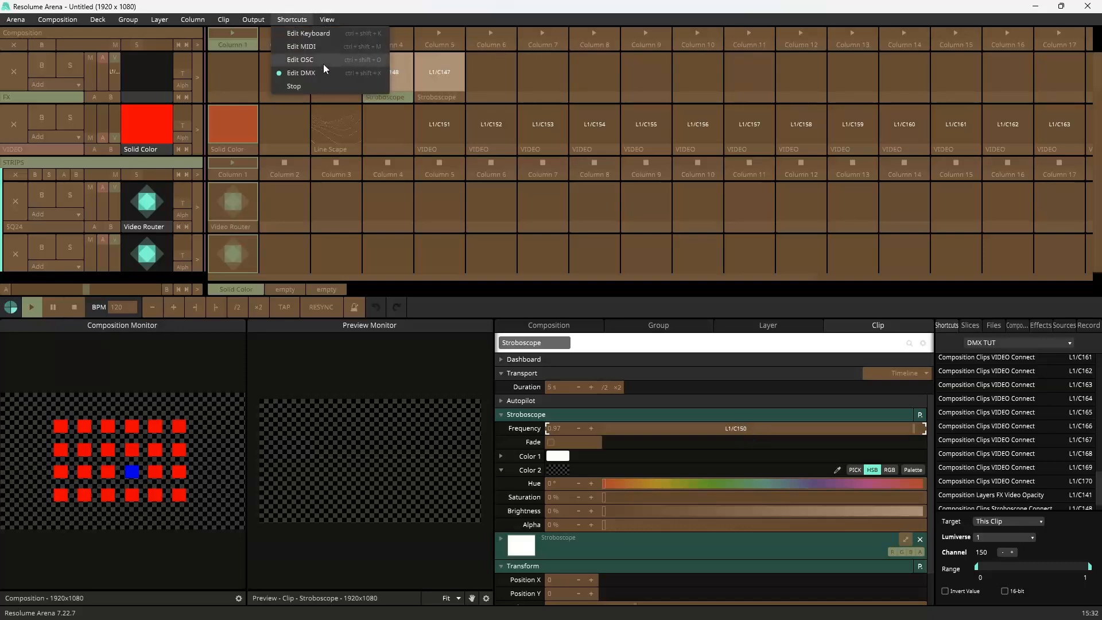
click(316, 73)
Step: Try to create a new DMX shortcut for the Stroboscope Frequency with target This Clip, then exit DMX editing
click(292, 20)
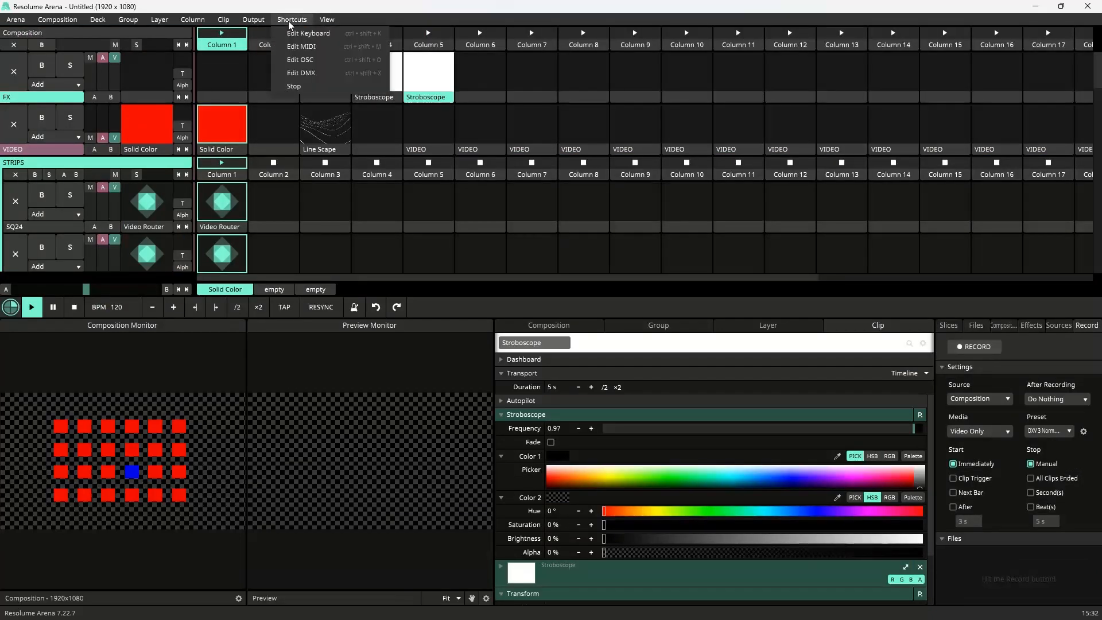
click(310, 73)
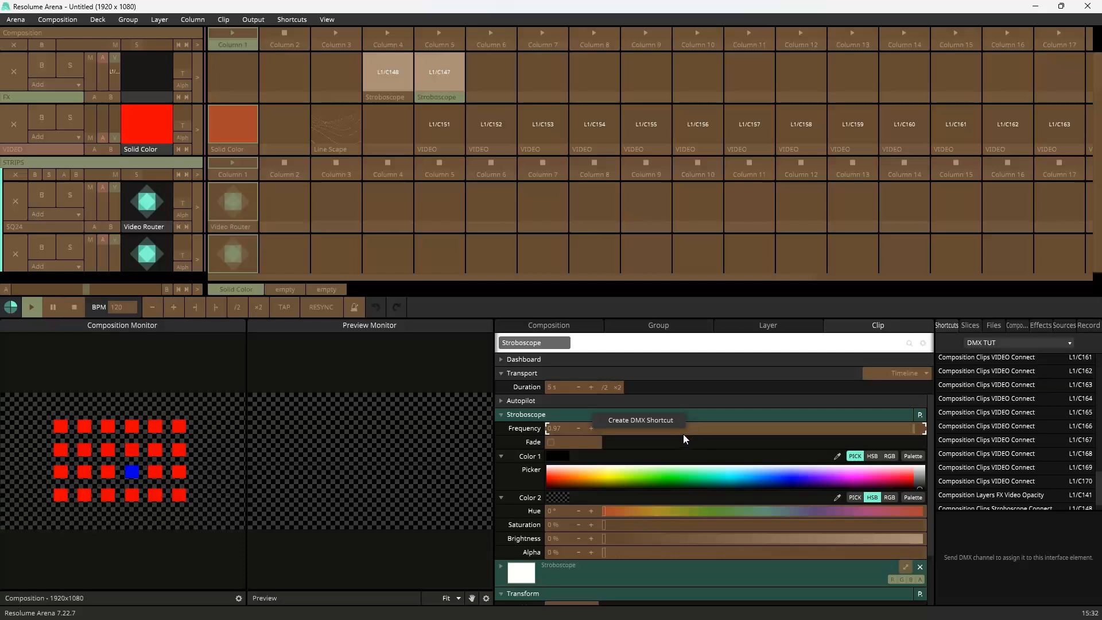
click(702, 434)
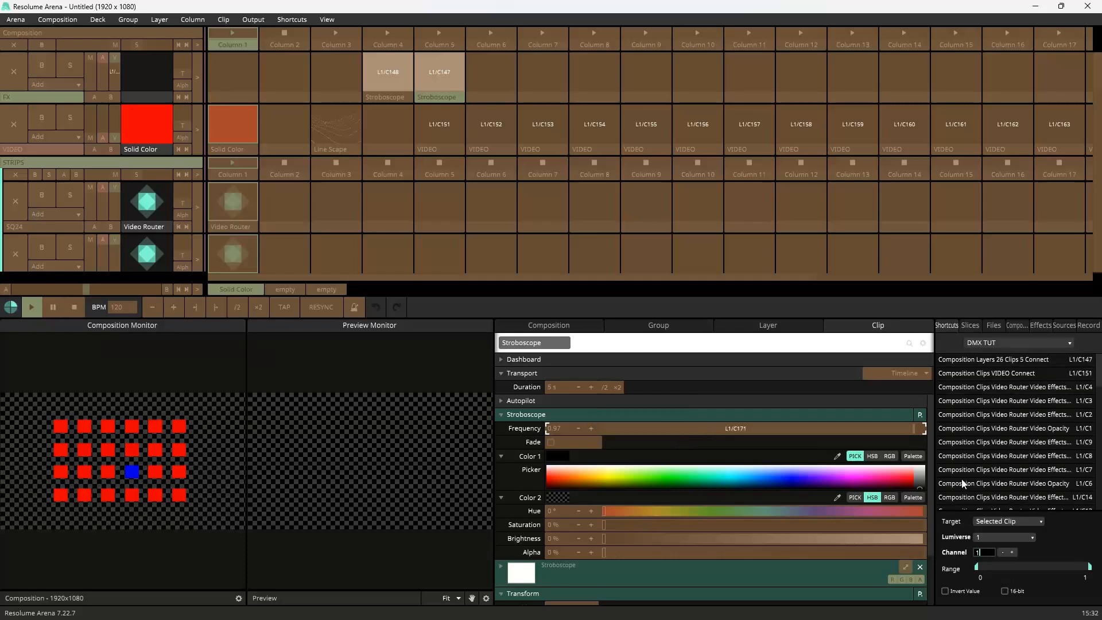
click(1010, 522)
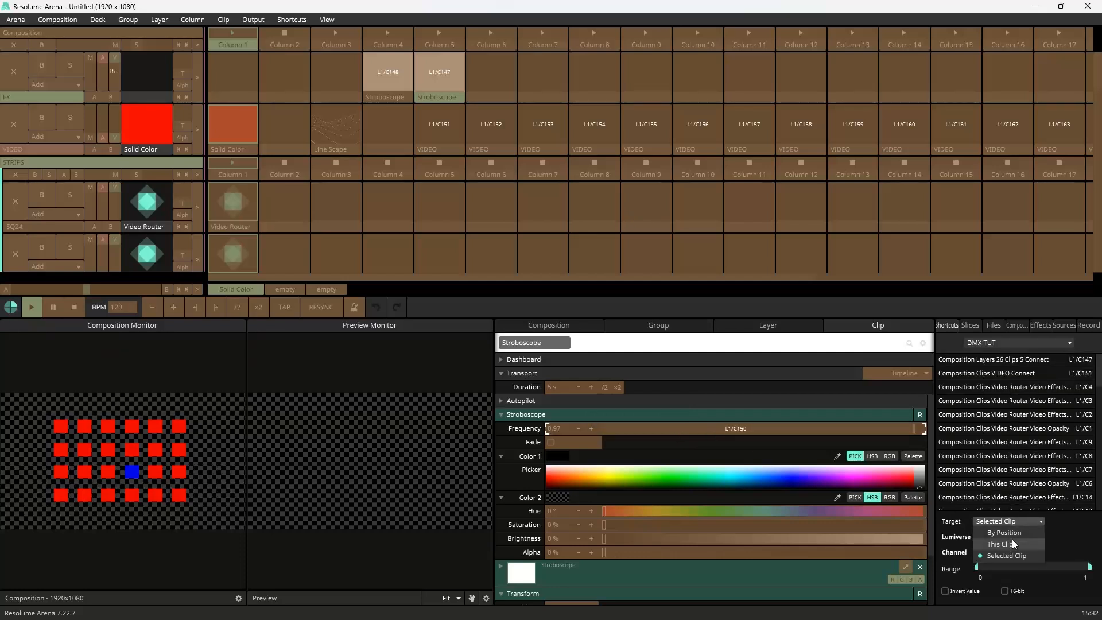
click(1012, 539)
click(306, 19)
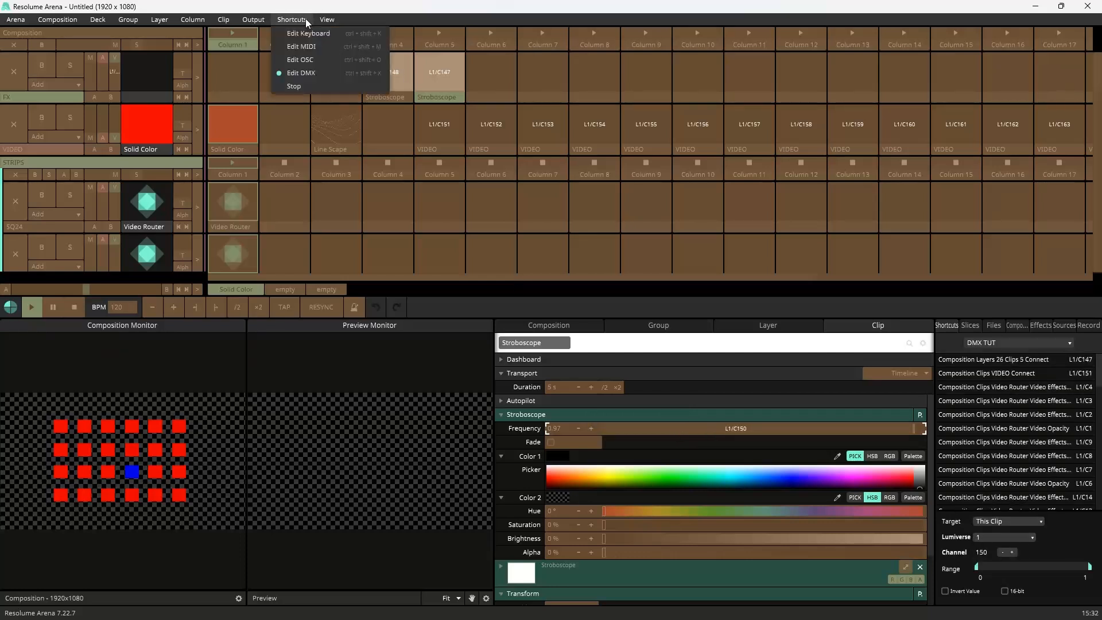
click(305, 70)
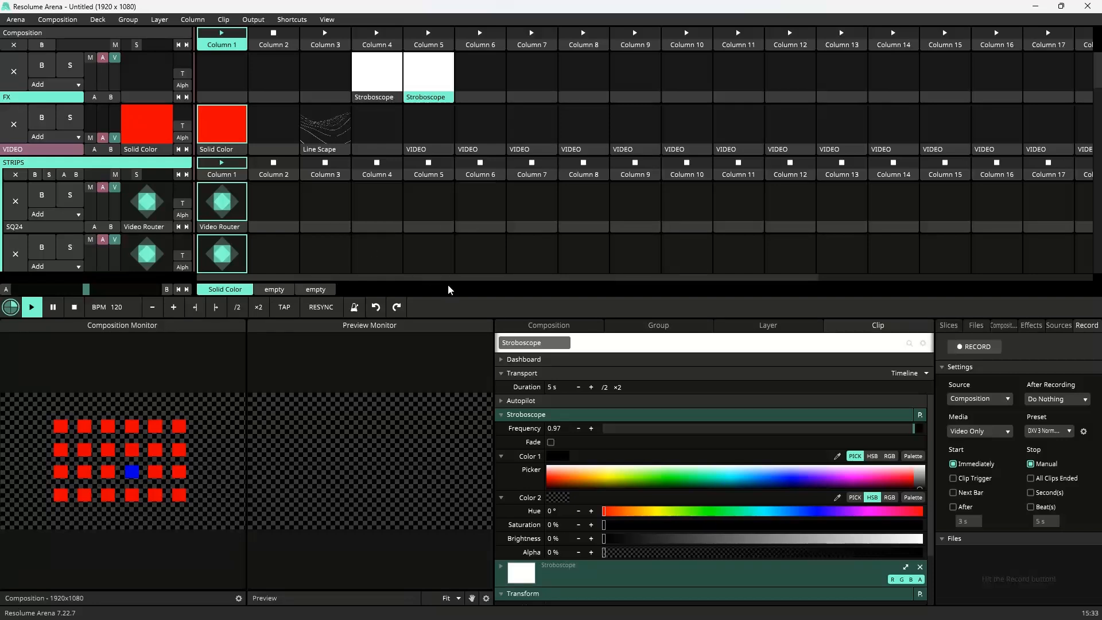
Step: Collapse the SQ1 to SQ16 layers in the STRIPS group
scroll(456, 220, down, 3)
scroll(457, 219, up, 2)
drag(495, 278, 355, 229)
scroll(360, 231, down, 12)
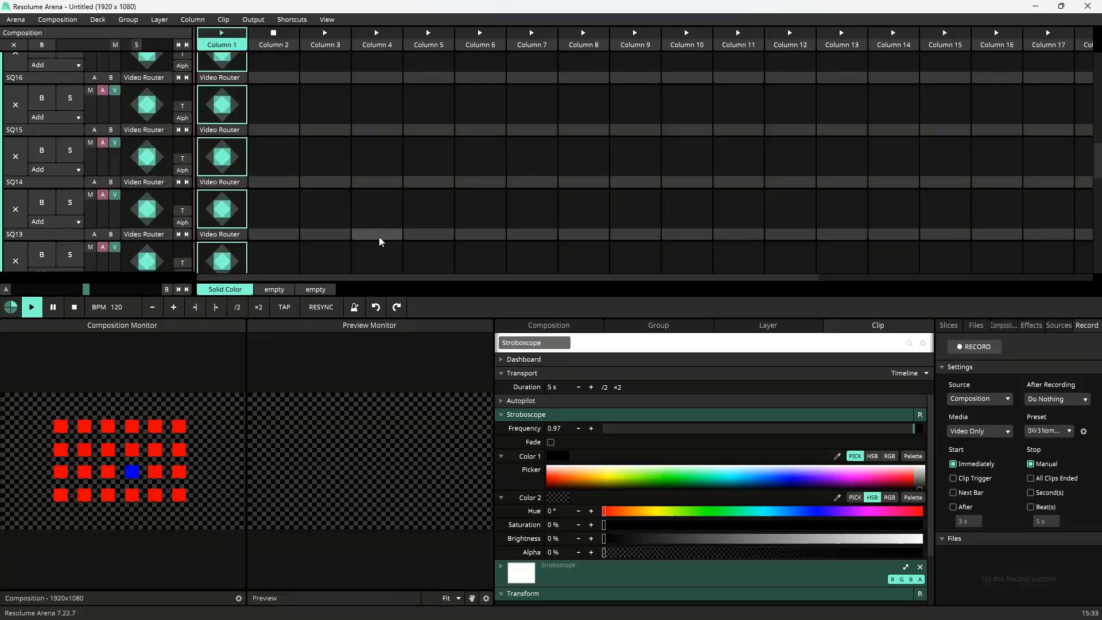
scroll(393, 238, down, 8)
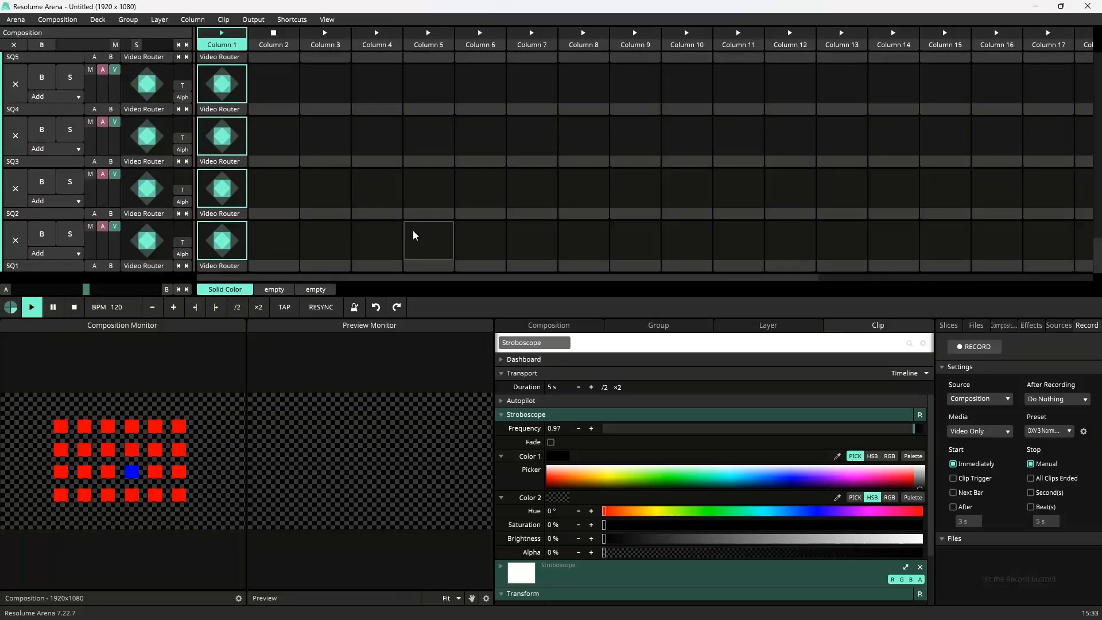
click(78, 266)
click(78, 252)
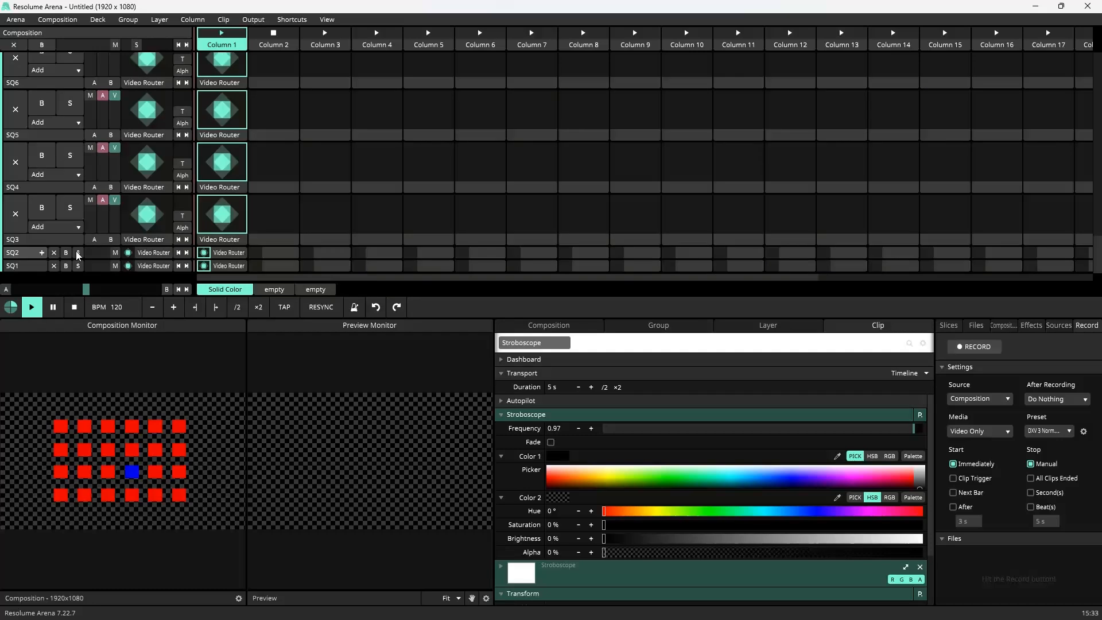
click(78, 239)
click(78, 227)
click(78, 213)
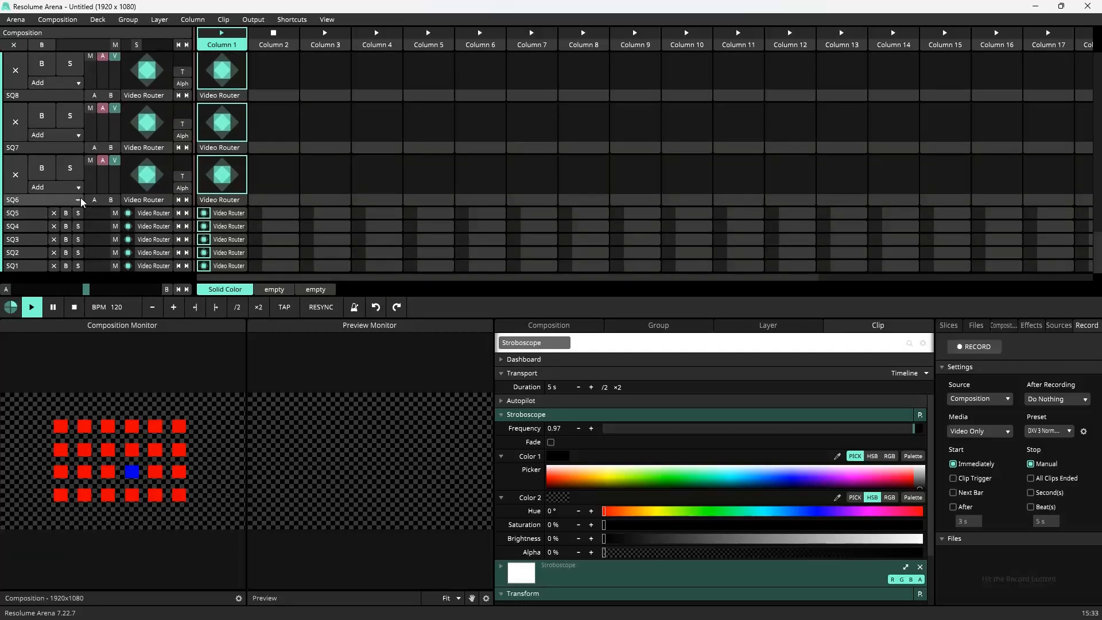
click(78, 199)
click(79, 188)
click(78, 173)
click(79, 161)
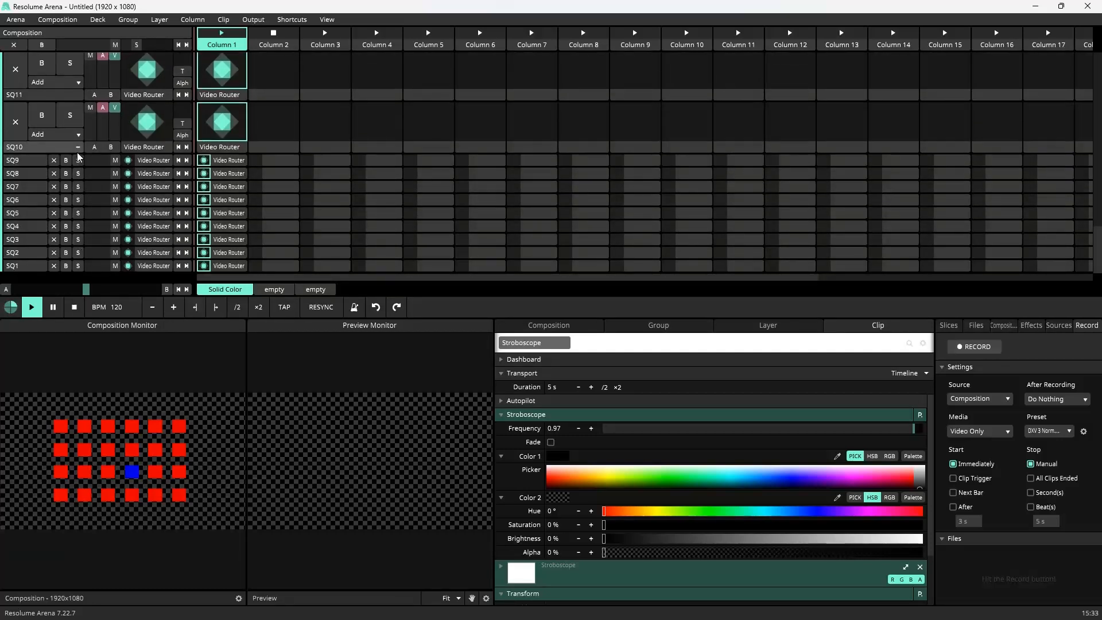
click(78, 147)
click(78, 134)
click(78, 121)
click(78, 108)
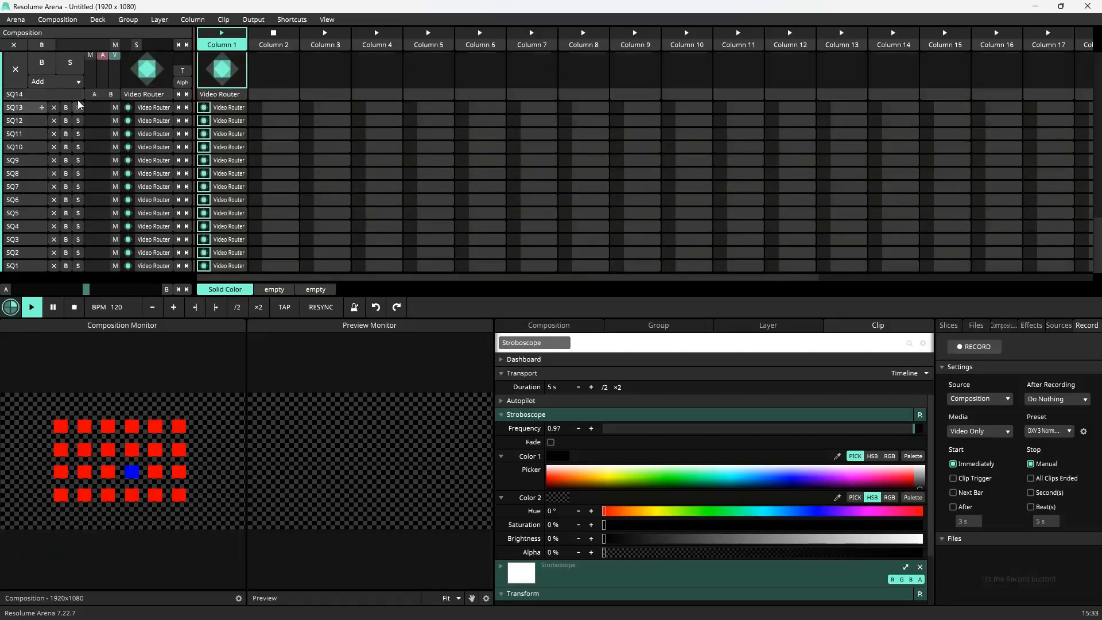
click(78, 94)
click(81, 98)
double_click(80, 69)
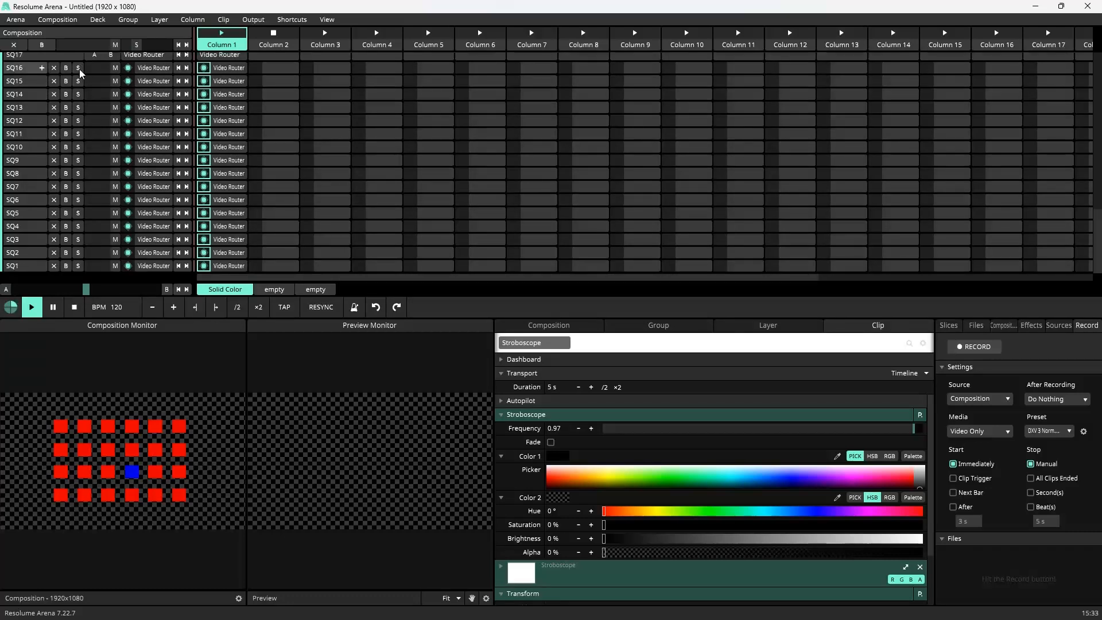
Step: Collapse the remaining SQ17 to SQ24 layers and enlarge the deck area to show all strip layers
scroll(75, 84, up, 3)
double_click(78, 174)
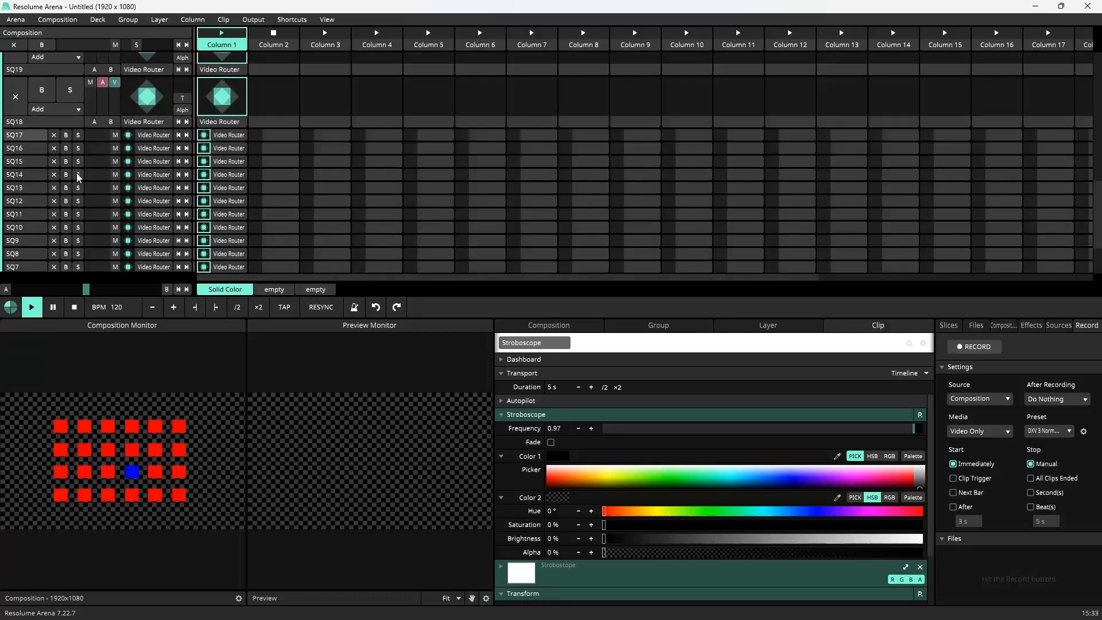
double_click(78, 122)
double_click(80, 71)
scroll(85, 115, up, 3)
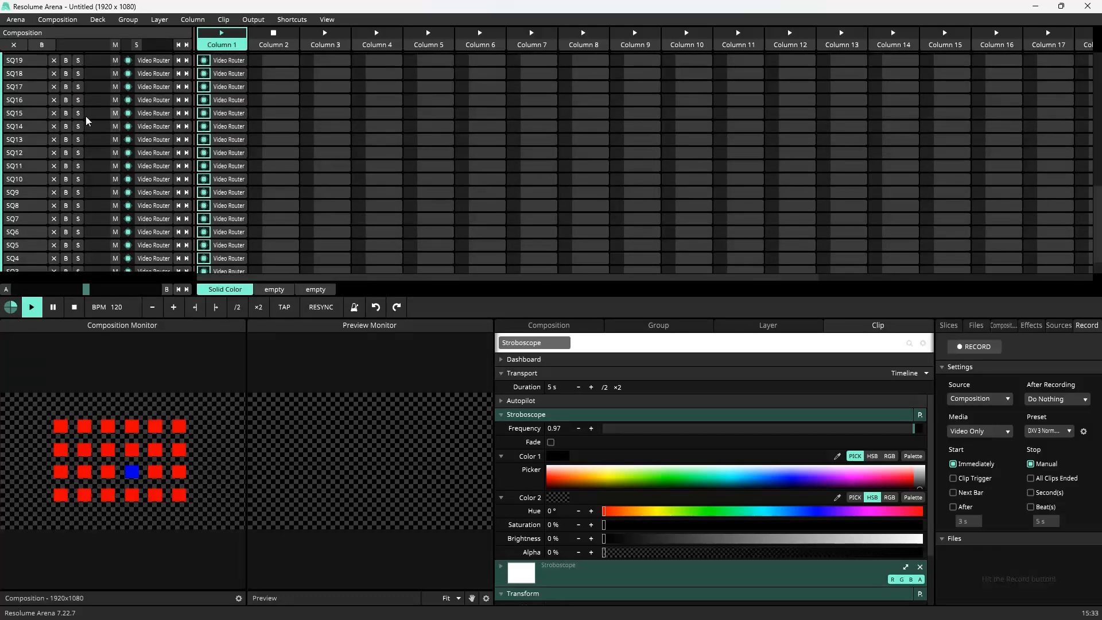
double_click(79, 172)
double_click(79, 117)
scroll(92, 135, up, 1)
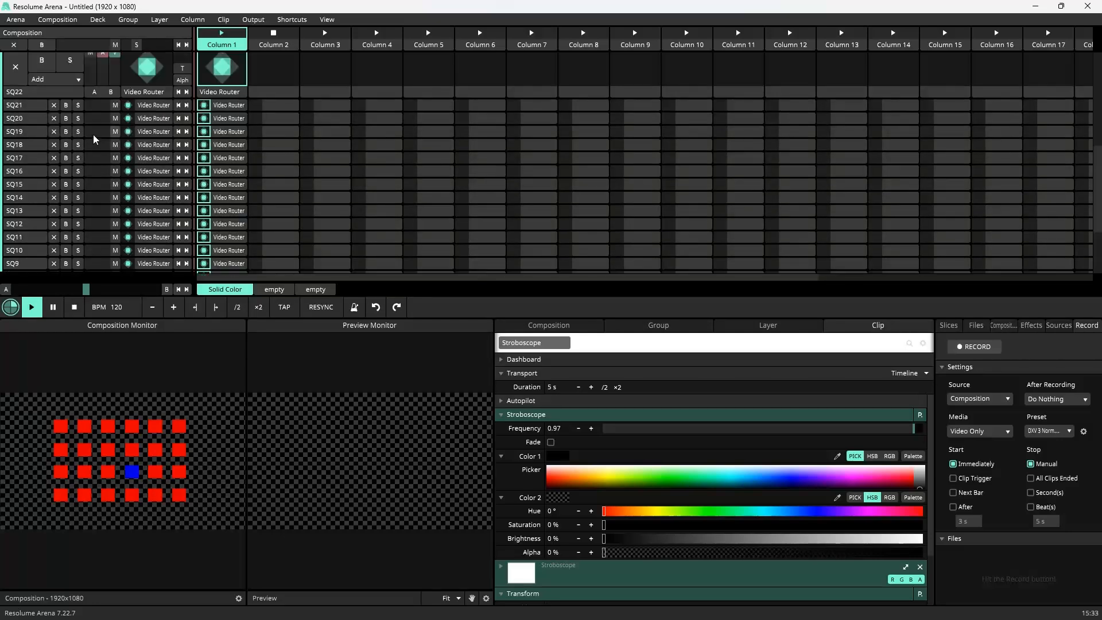
double_click(78, 91)
scroll(105, 153, up, 5)
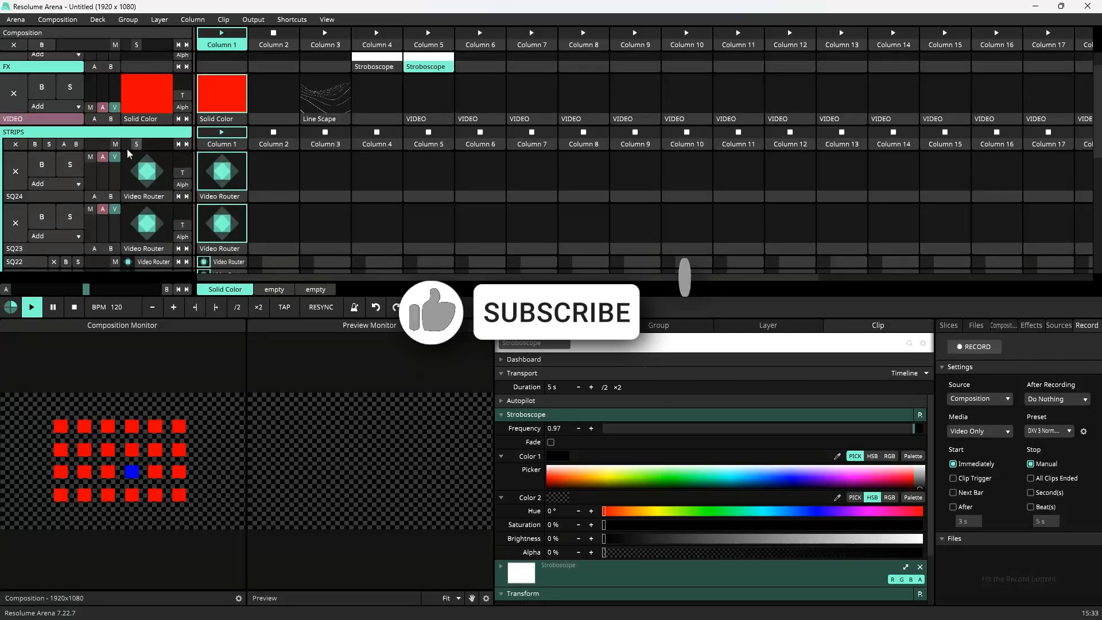
double_click(78, 238)
double_click(78, 196)
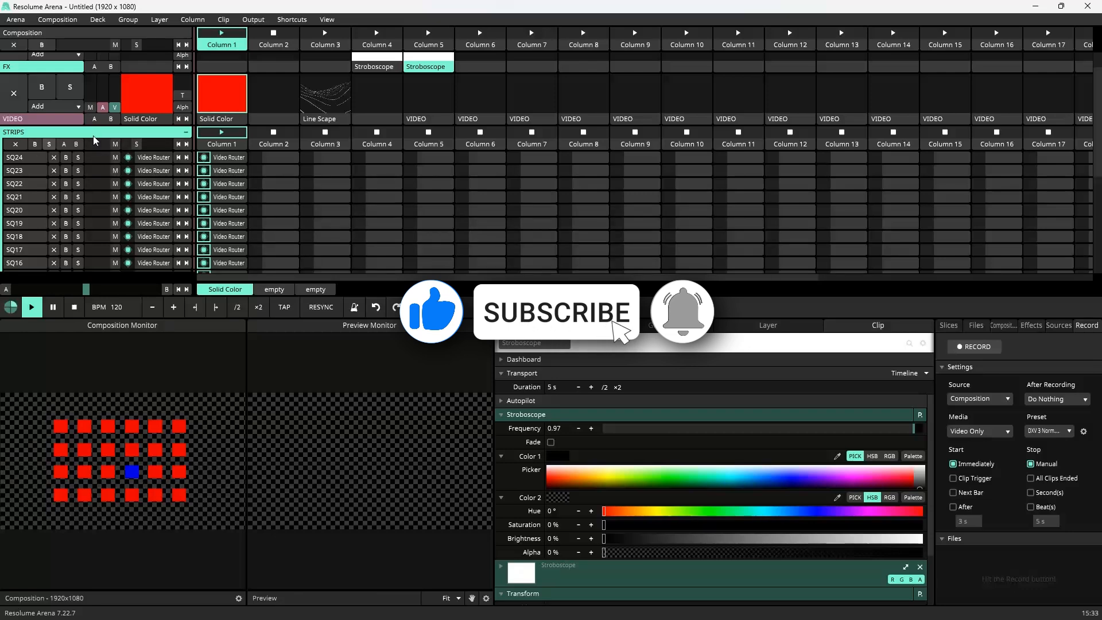
scroll(304, 201, down, 4)
scroll(313, 206, up, 5)
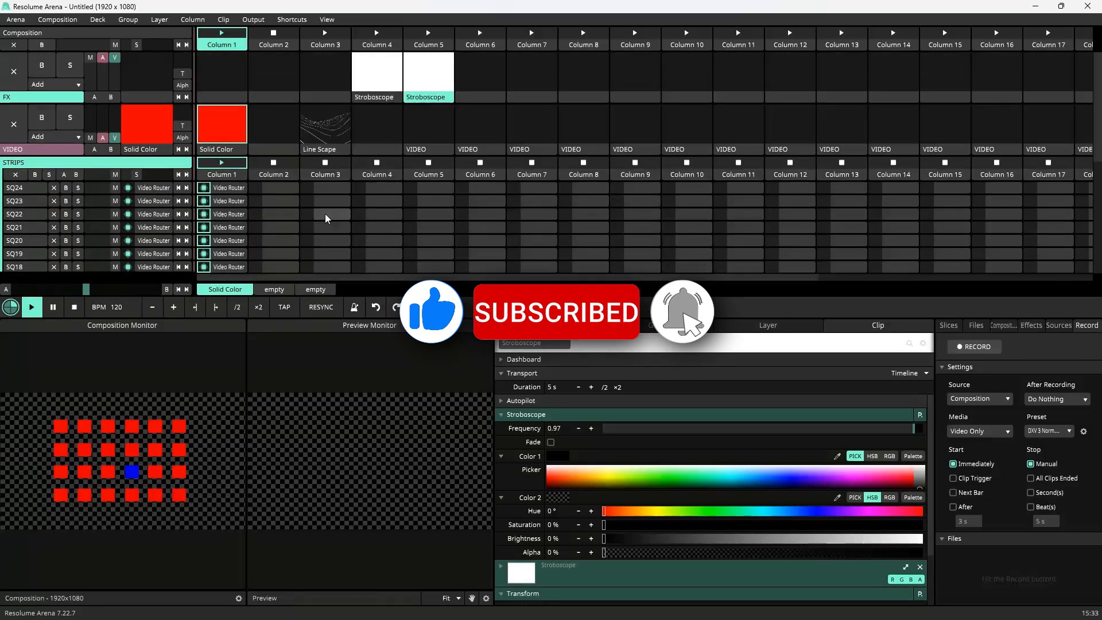
drag(443, 294, 443, 472)
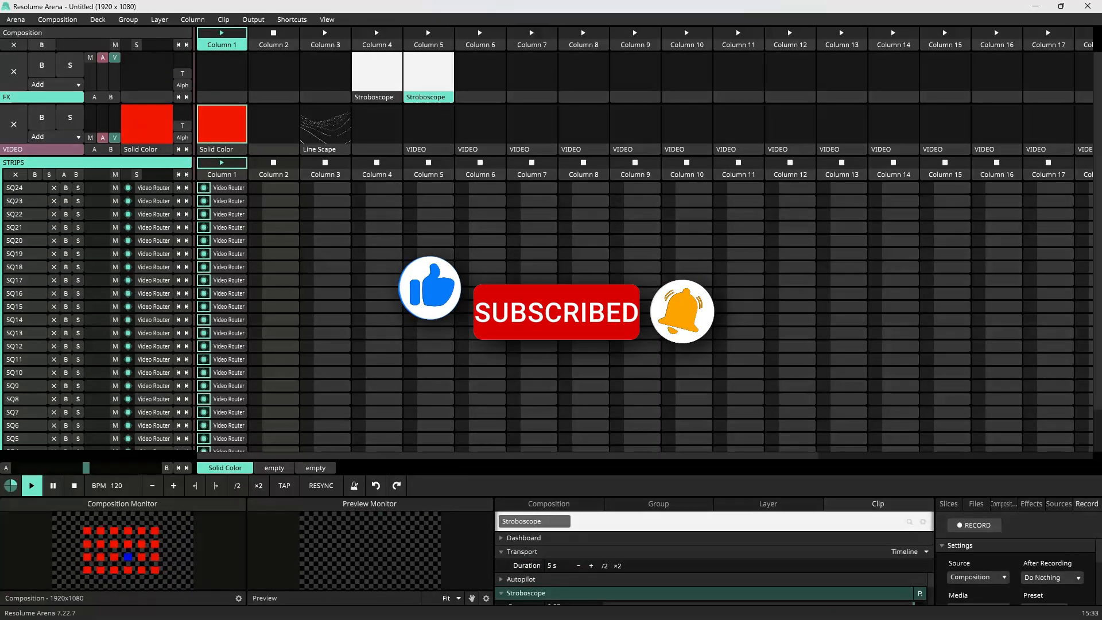